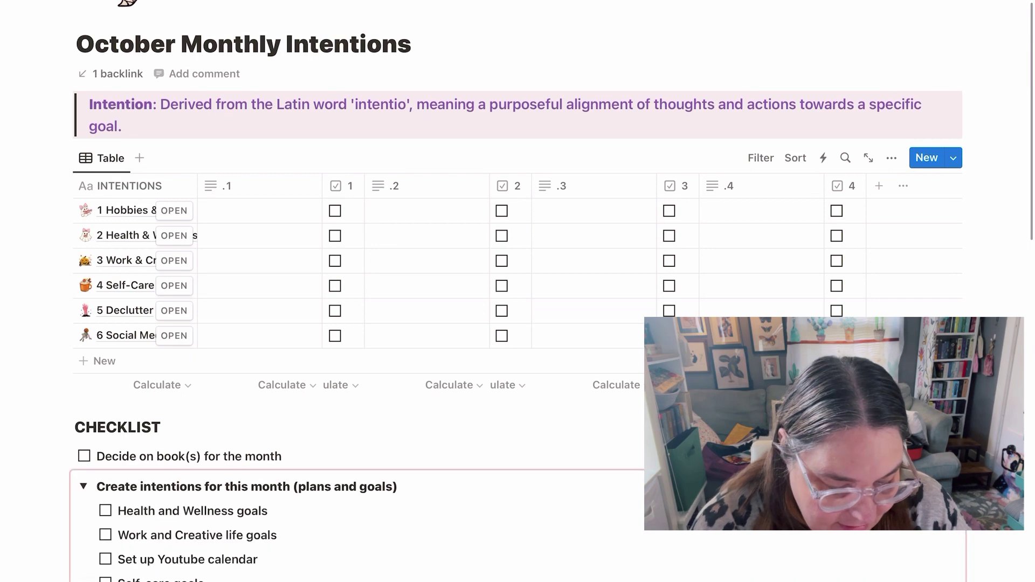
# - Collapse the list of intention tasks and open the October Books page inside the 1 Hobbies & Fun entry
pyautogui.click(83, 486)
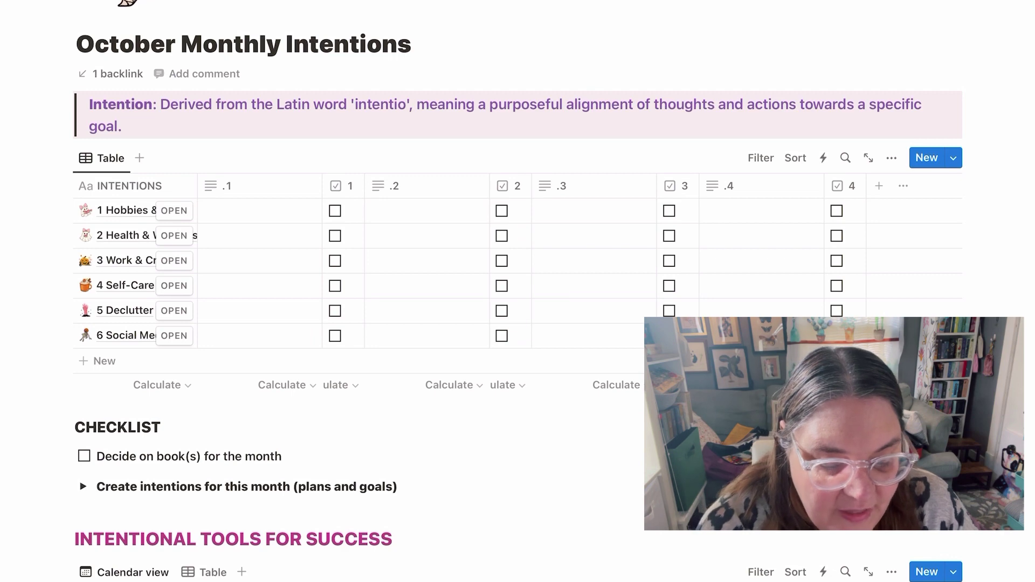
pyautogui.click(125, 211)
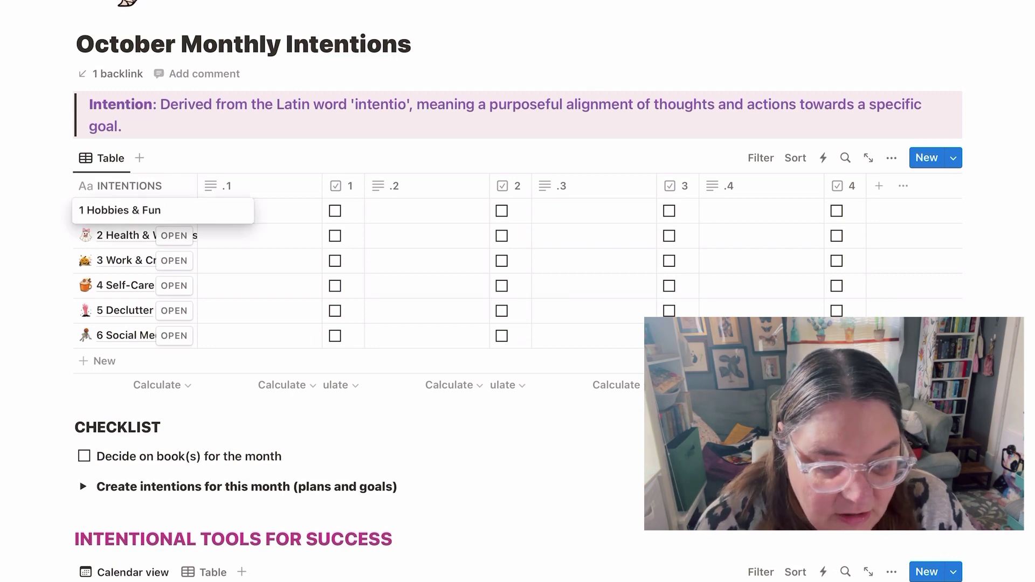
pyautogui.click(280, 421)
pyautogui.click(174, 211)
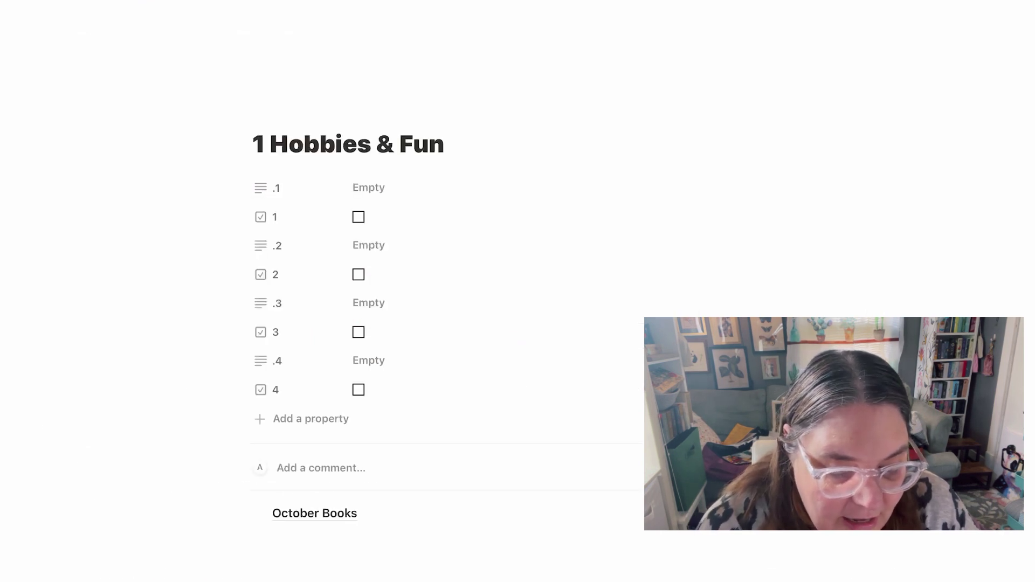
pyautogui.click(315, 513)
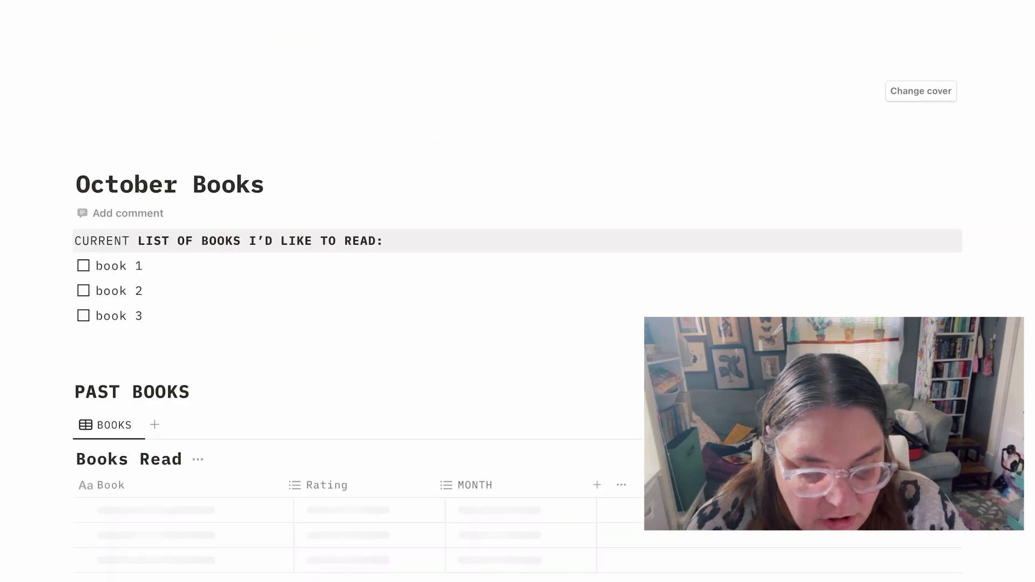
pyautogui.scroll(-3, 518, 291)
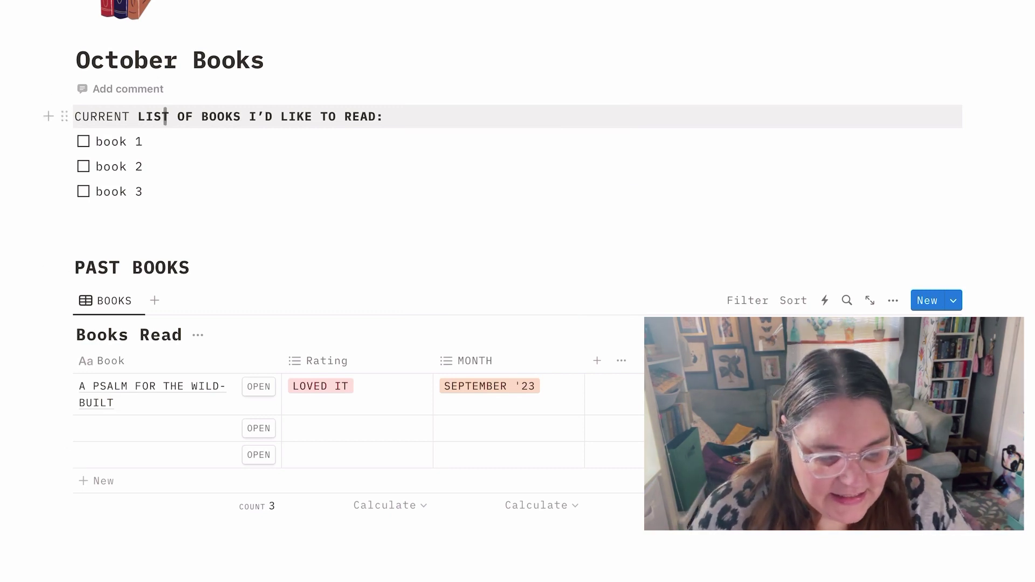
# - Replace the "book 1" placeholder in the current reading list with "The Dagger"
pyautogui.click(164, 144)
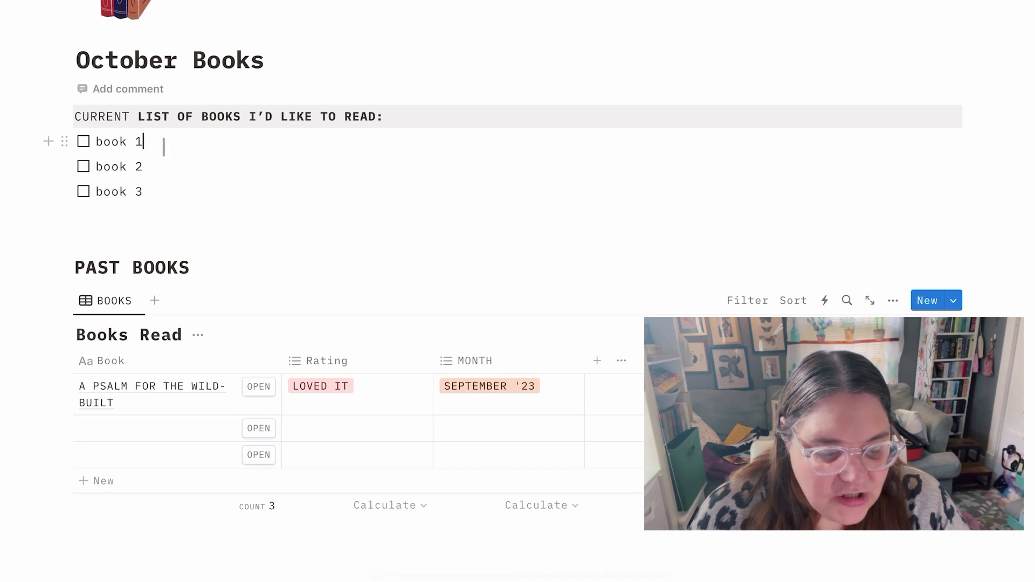
pyautogui.press('BackSpace')
pyautogui.press('BackSpace')
pyautogui.press('BackSpace')
pyautogui.press('BackSpace')
pyautogui.press('BackSpace')
pyautogui.press('BackSpace')
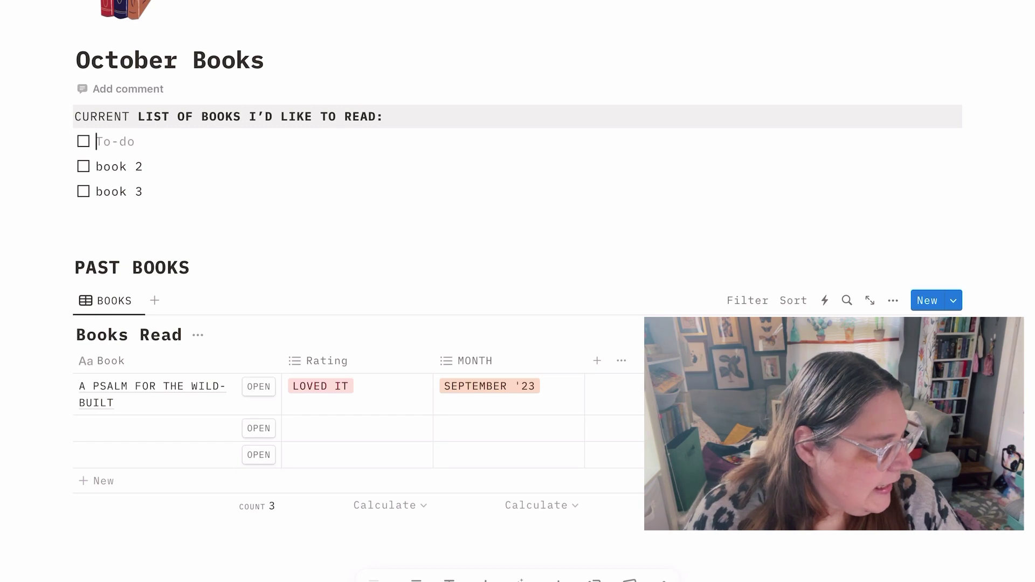
pyautogui.write('Th')
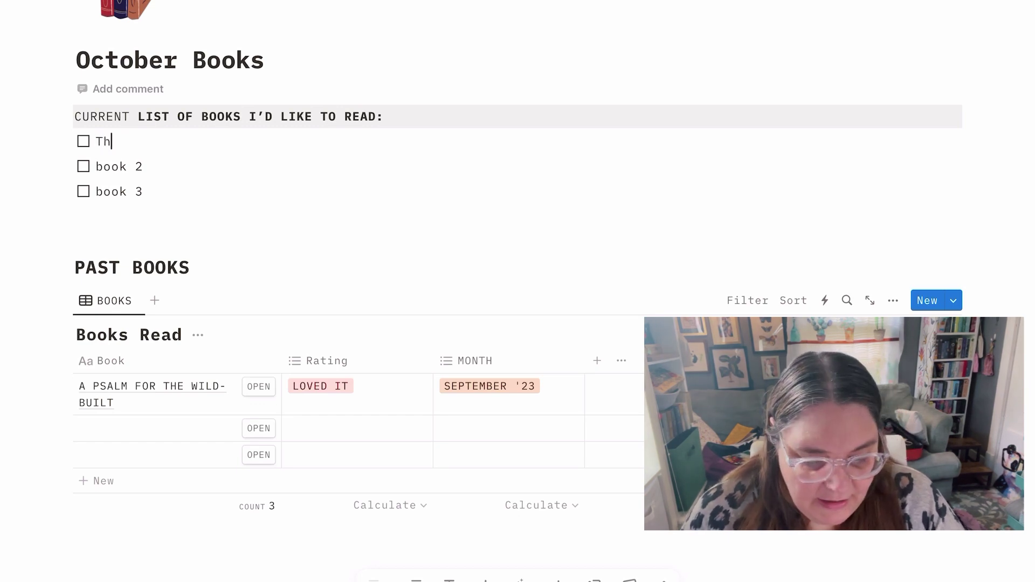
pyautogui.write('e Dagger')
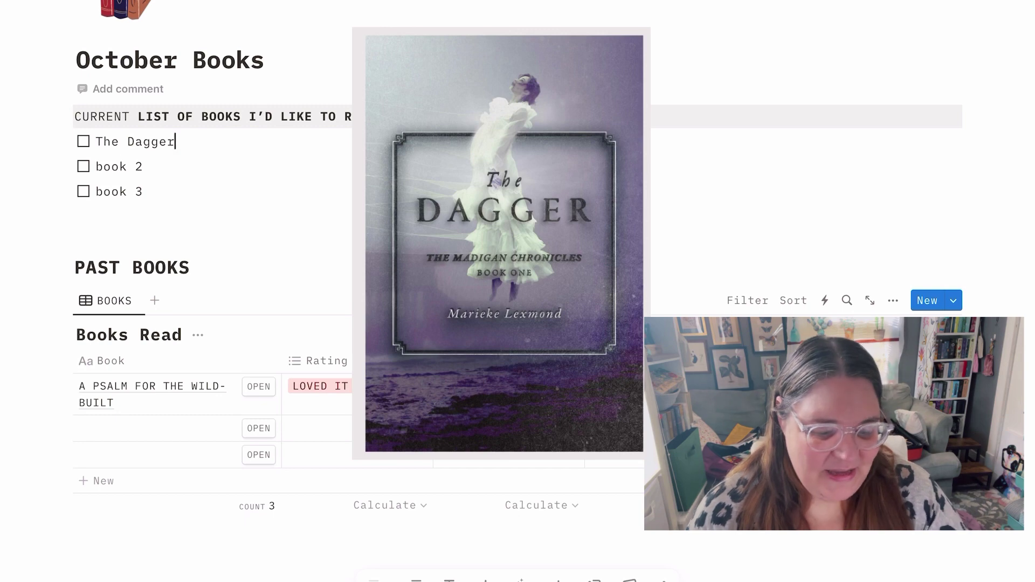
# - Replace the "book 2" placeholder in the reading list with "My Lucy is Lucy Barton"
pyautogui.click(138, 166)
pyautogui.moveTo(143, 166); pyautogui.dragTo(96, 167)
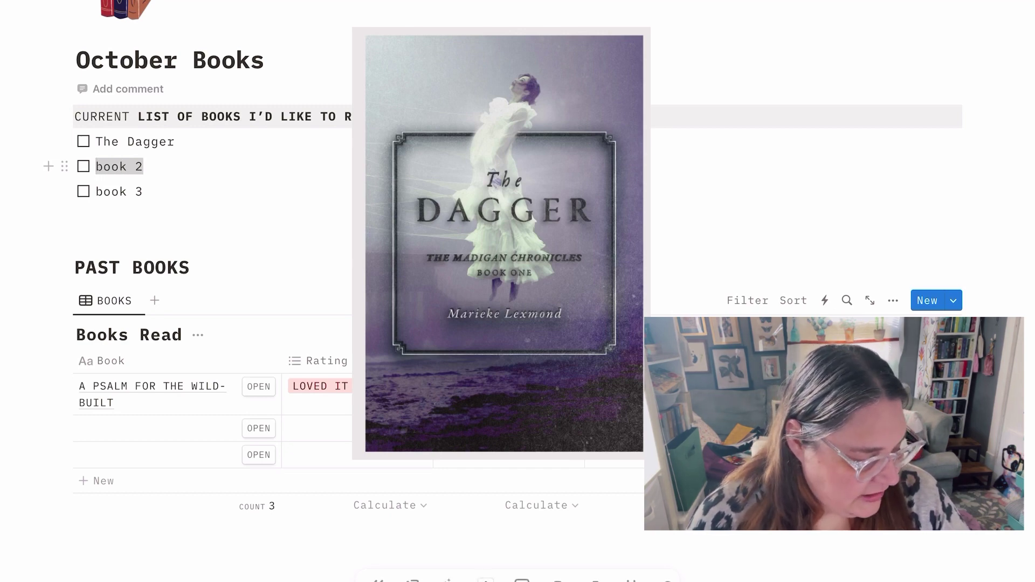
pyautogui.write('My ')
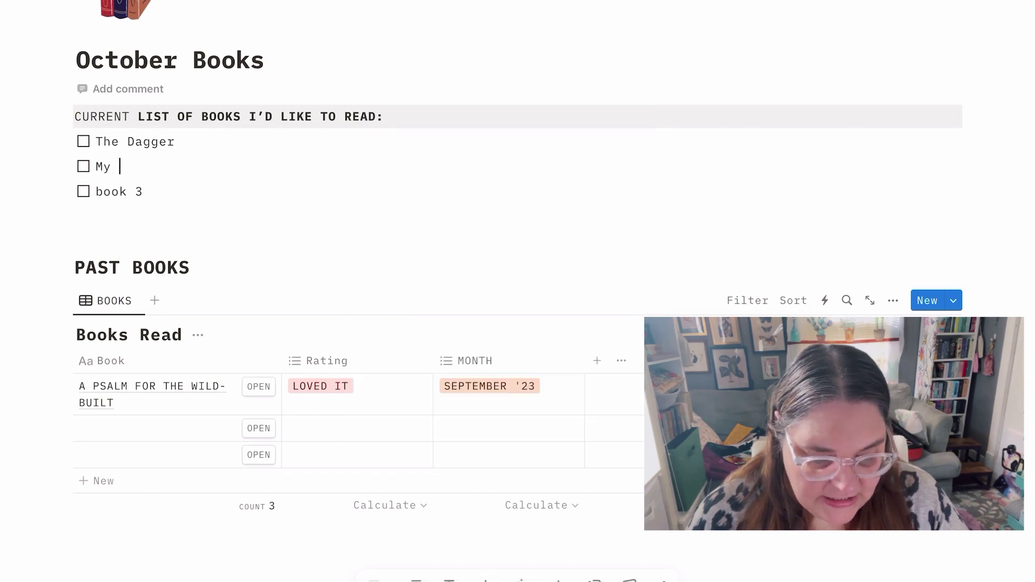
pyautogui.write('Lucy i')
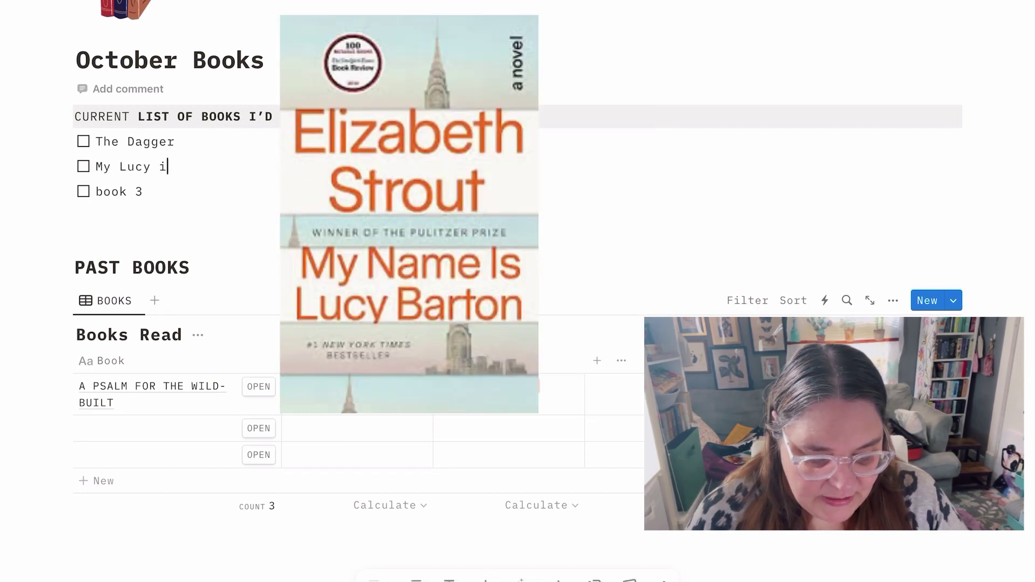
pyautogui.write('s Lucy ')
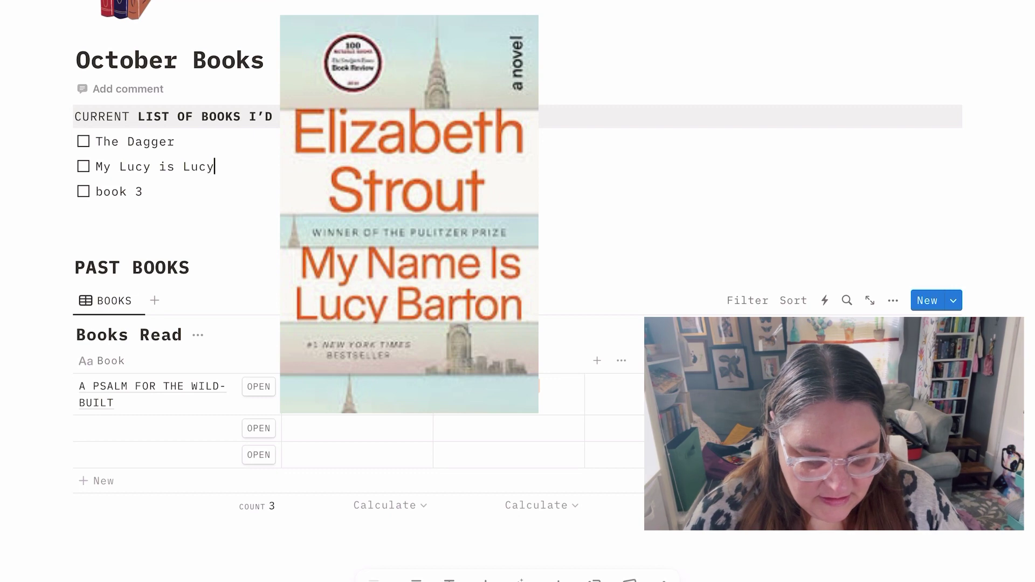
pyautogui.write('Barton')
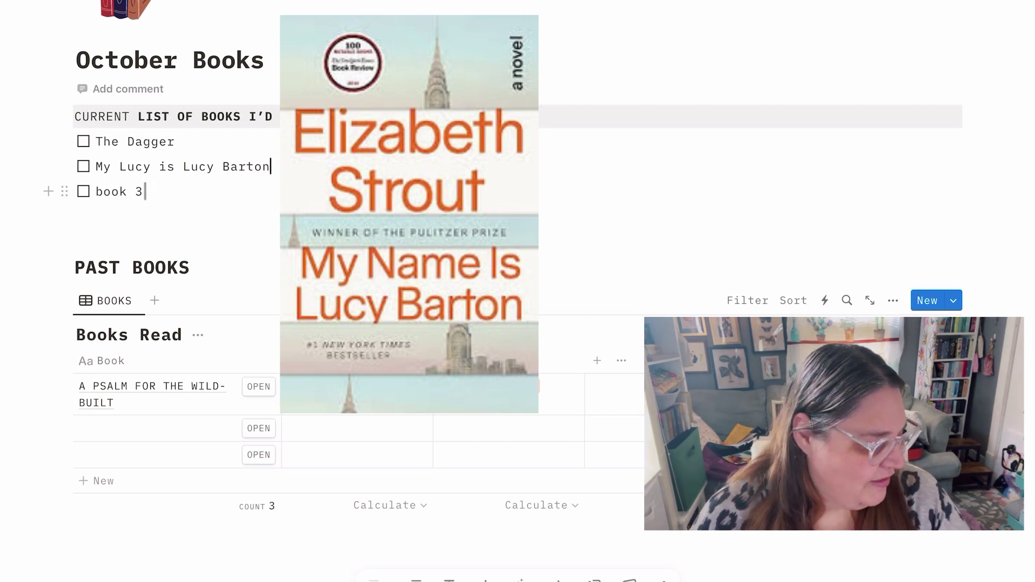
# - Replace the "book 3" placeholder in the reading list with "Open Water"
pyautogui.click(144, 191)
pyautogui.press('BackSpace')
pyautogui.press('BackSpace')
pyautogui.press('BackSpace')
pyautogui.press('BackSpace')
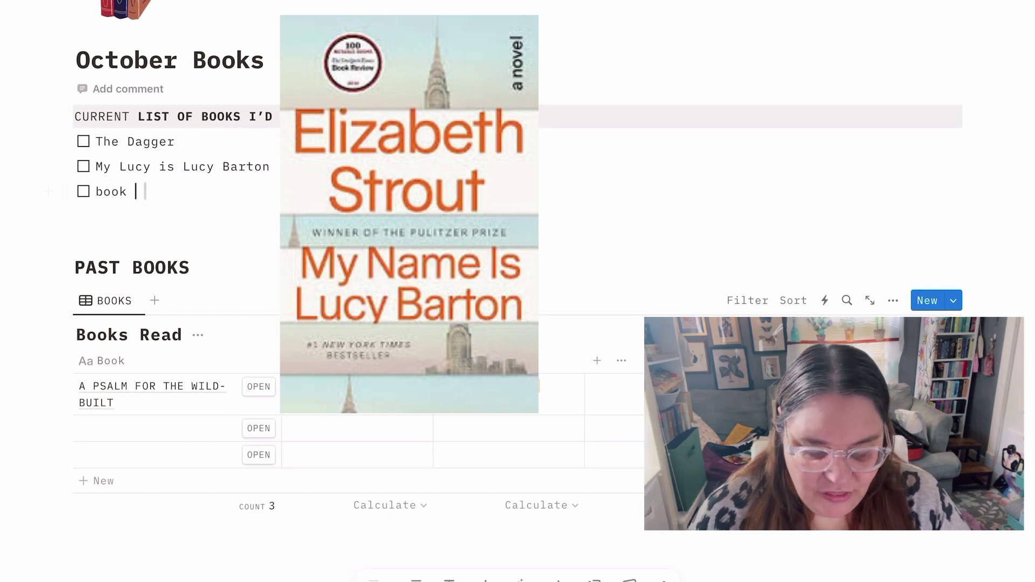
pyautogui.press('BackSpace')
pyautogui.press('BackSpace')
pyautogui.write('Op')
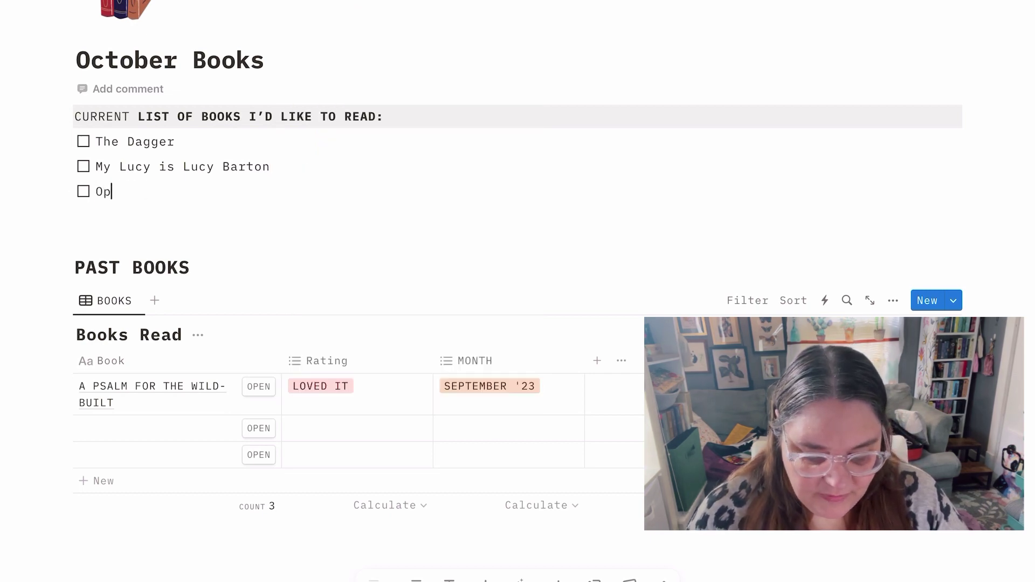
pyautogui.write('en Water')
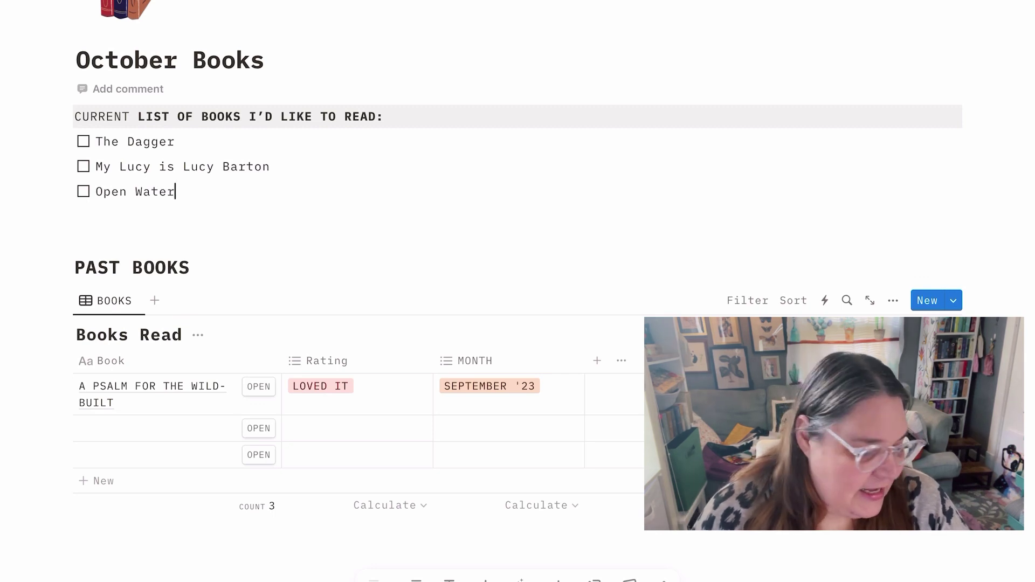
# - Return to the October Monthly Intentions page through the PLAN section of October Craft The Path
pyautogui.scroll(3, 518, 291)
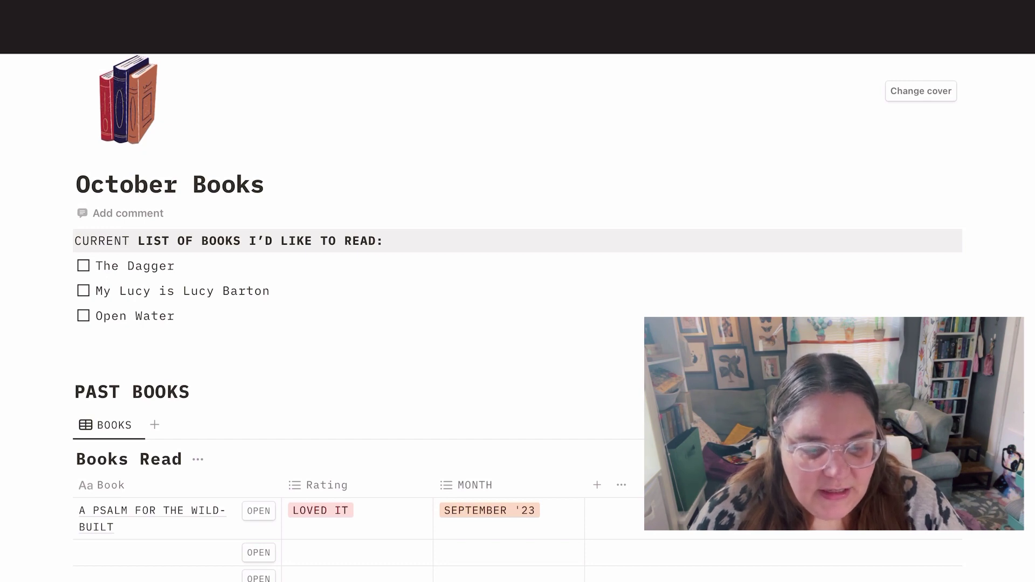
pyautogui.hotkey('ctrl', 'k')
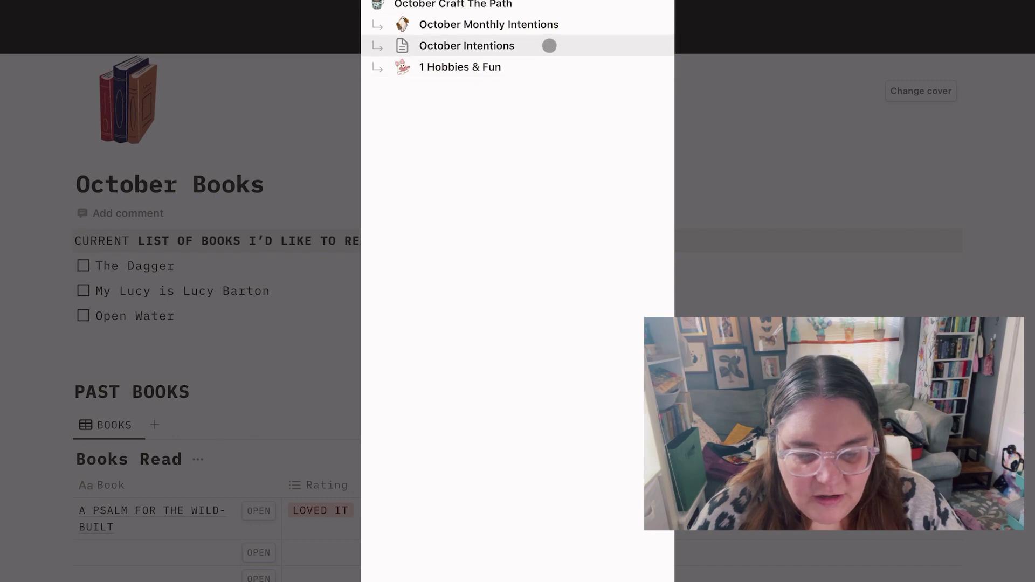
pyautogui.click(468, 45)
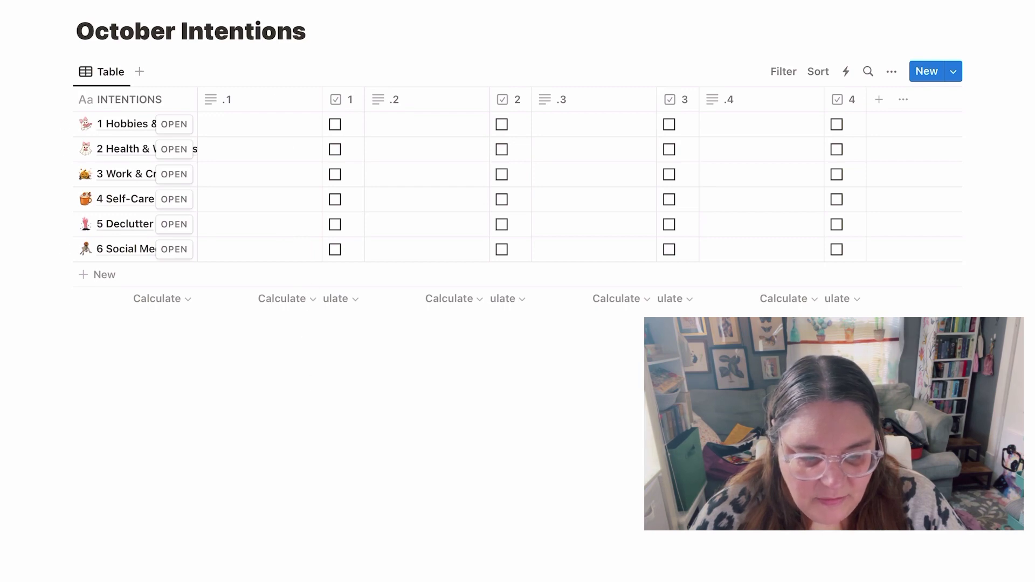
pyautogui.press('super+[')
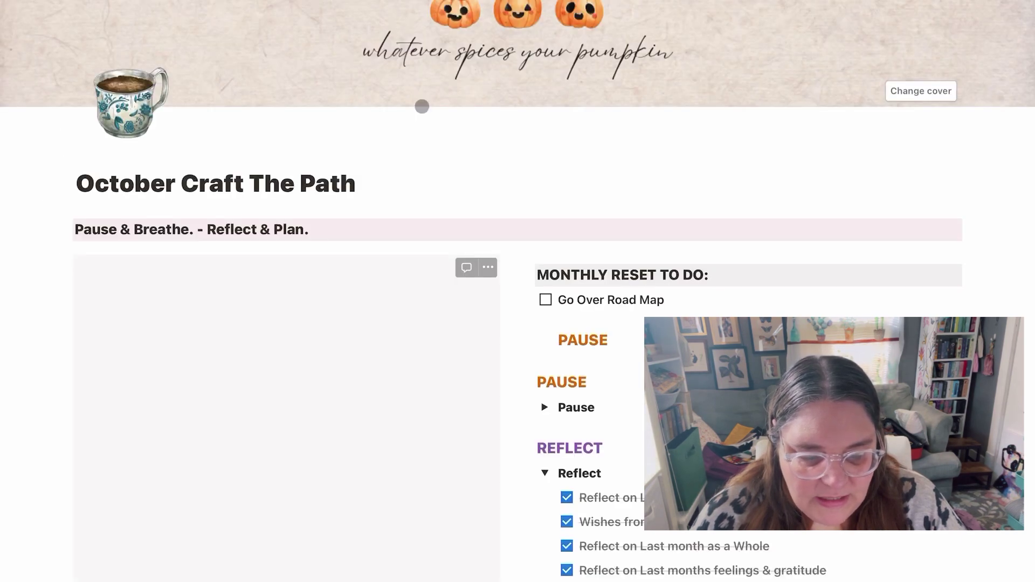
pyautogui.scroll(-10, 616, 517)
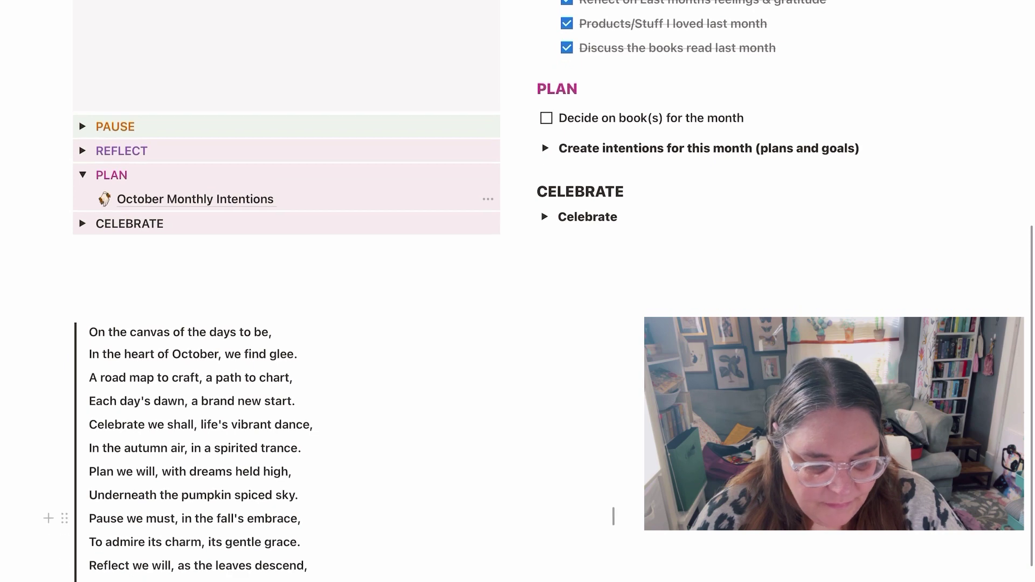
pyautogui.click(183, 192)
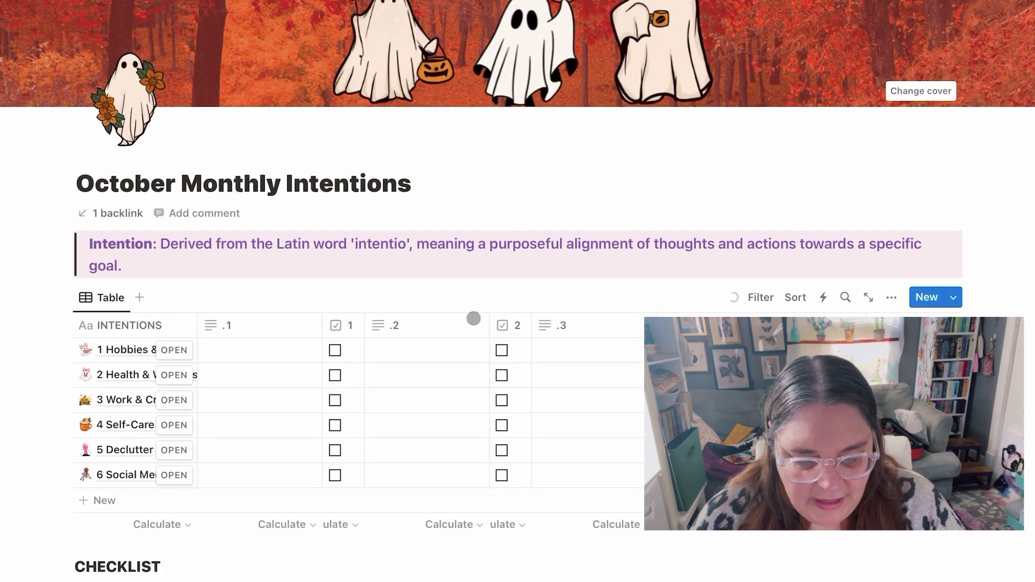
# - Mark "Decide on book(s) for the month" as done and expand "Create intentions for this month (plans and goals)" in the checklist
pyautogui.scroll(-3, 474, 318)
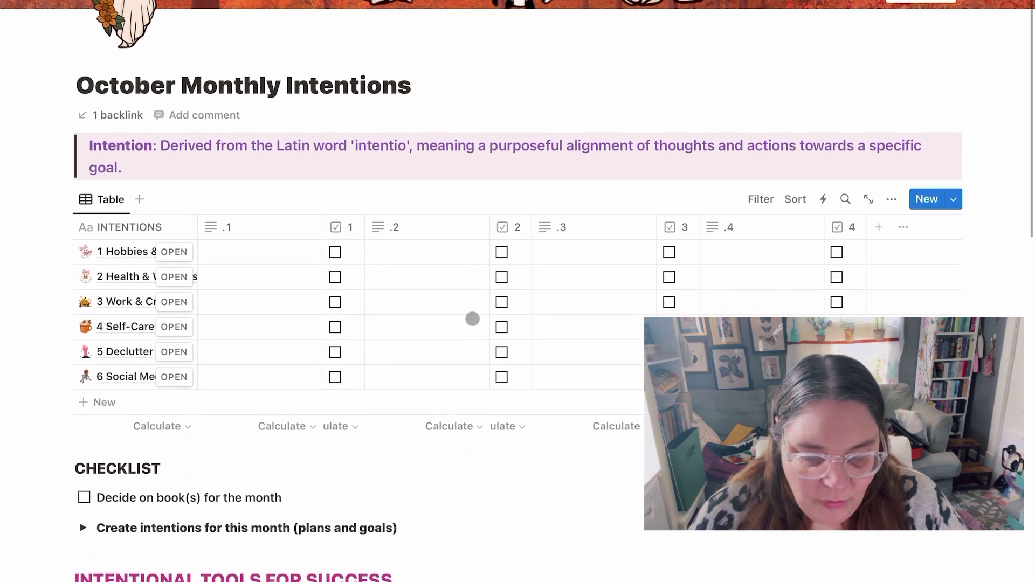
pyautogui.scroll(-1, 472, 319)
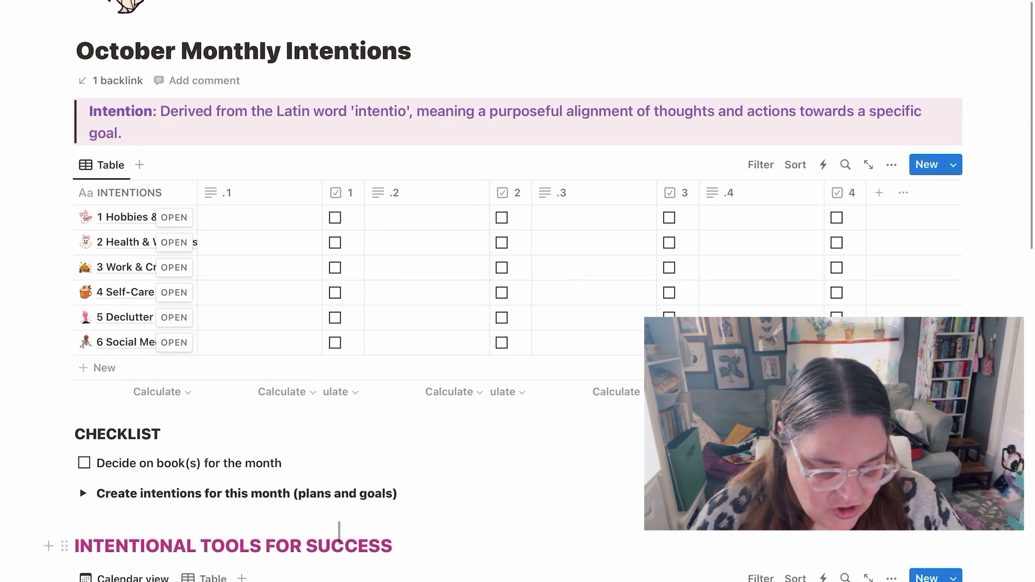
pyautogui.click(84, 463)
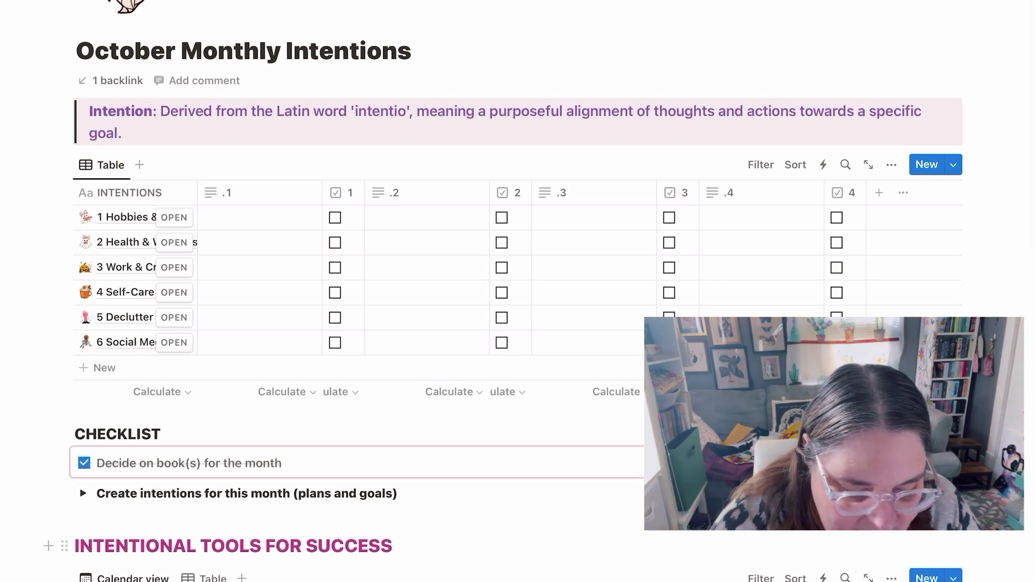
pyautogui.click(398, 493)
pyautogui.click(97, 493)
pyautogui.hotkey('ctrl', 'Return')
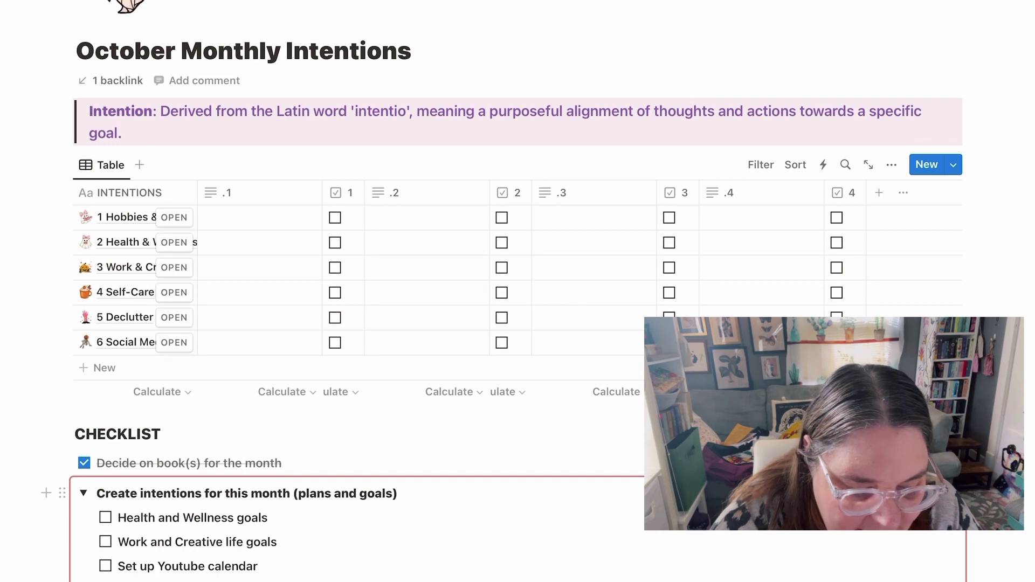
pyautogui.scroll(-3, 517, 292)
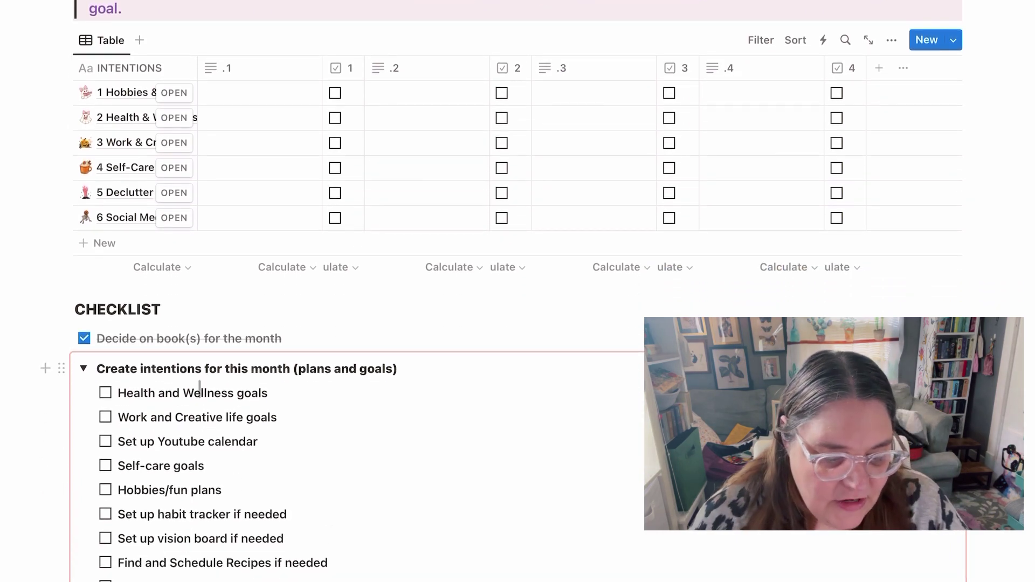
# - Open the "2 Health & Wellness" entry from the intentions table
pyautogui.scroll(2, 273, 205)
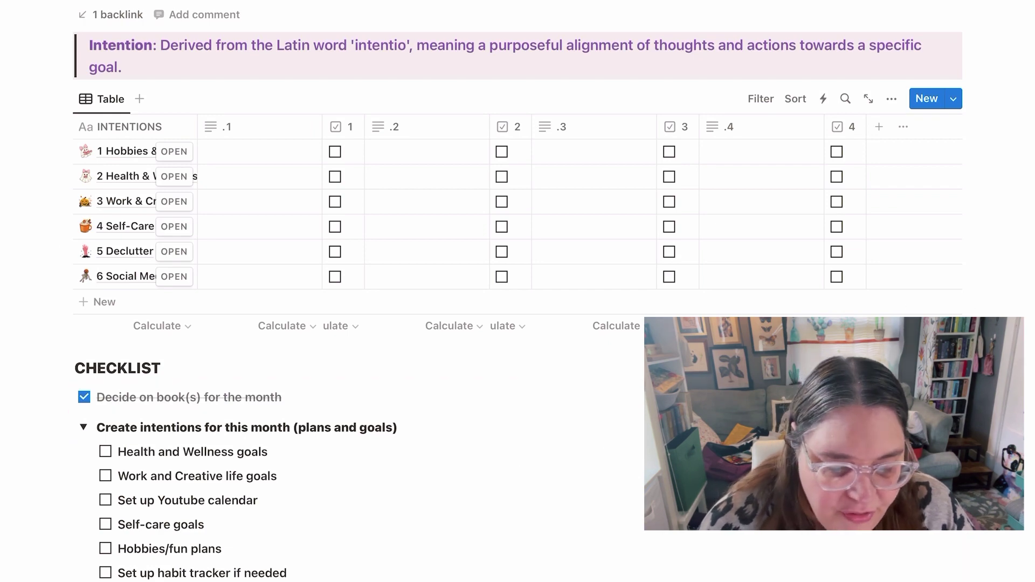
pyautogui.click(113, 151)
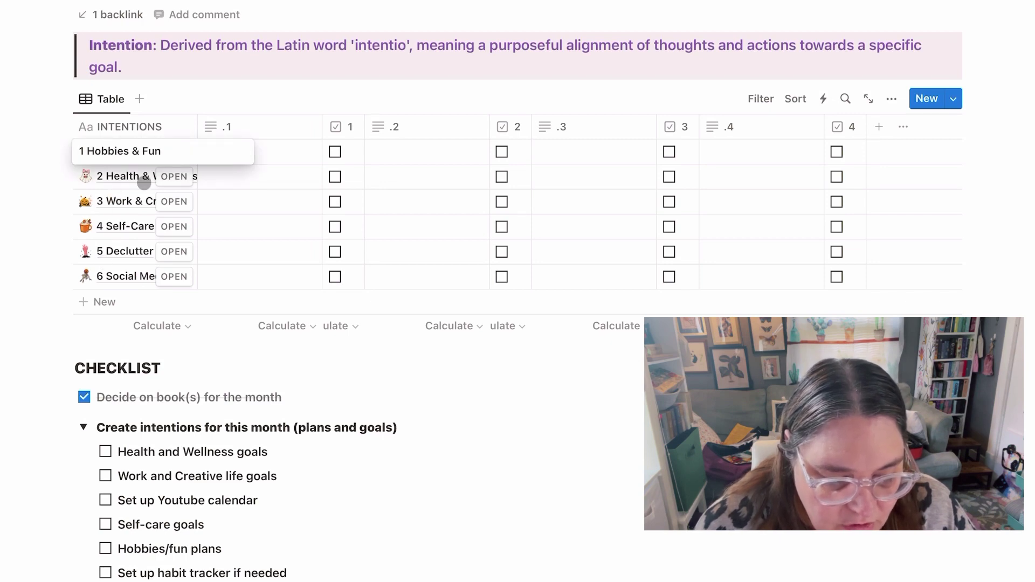
pyautogui.click(168, 176)
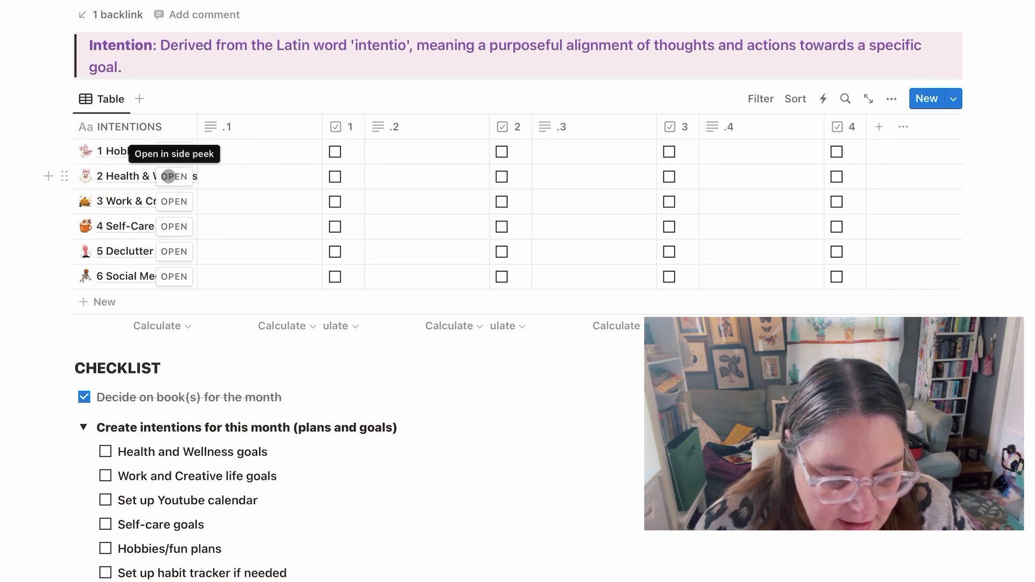
pyautogui.click(168, 176)
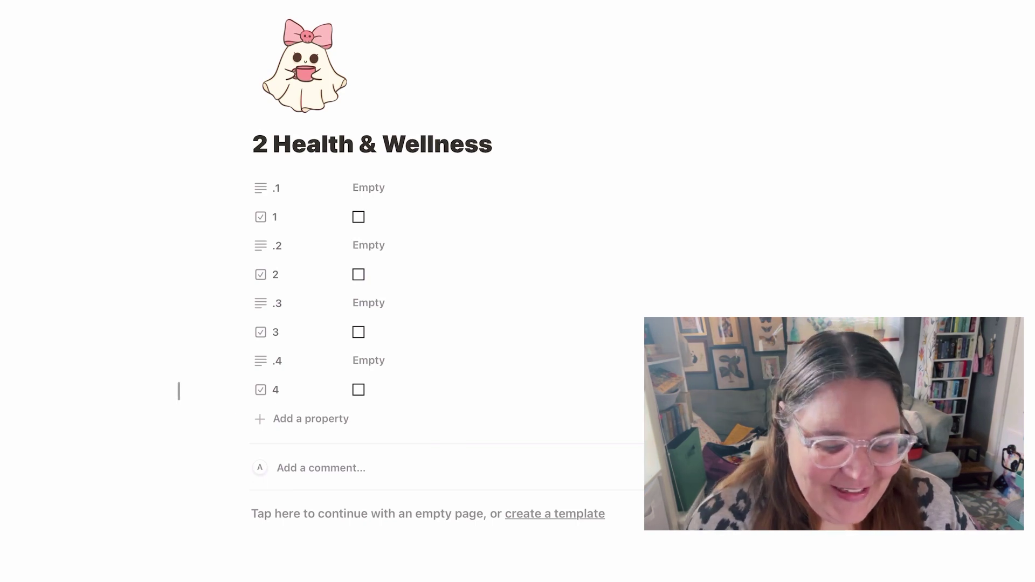
# - Enter "Cook Soup Once a Week" as intention .1 of Health & Wellness
pyautogui.click(368, 188)
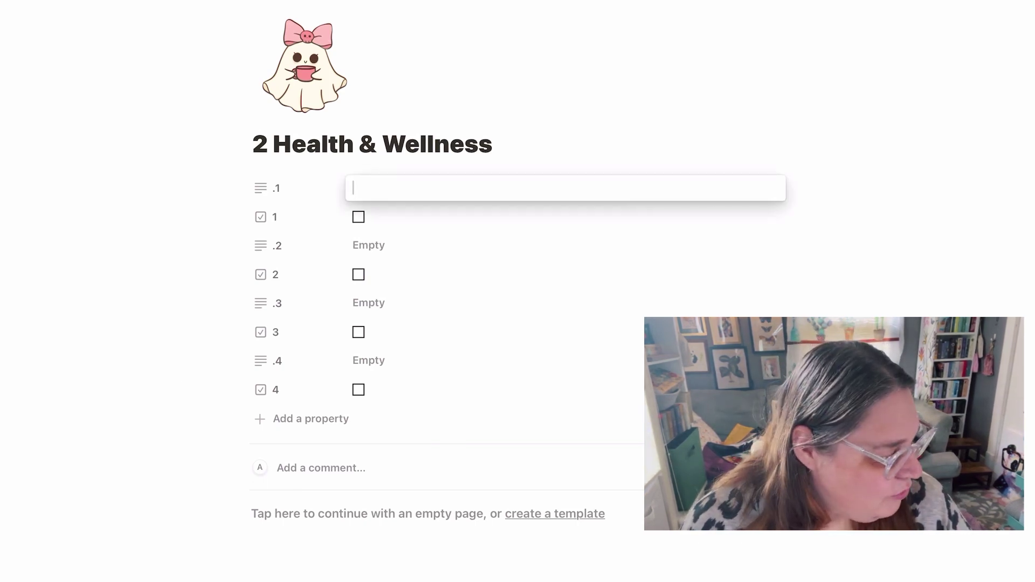
pyautogui.write('Cook ')
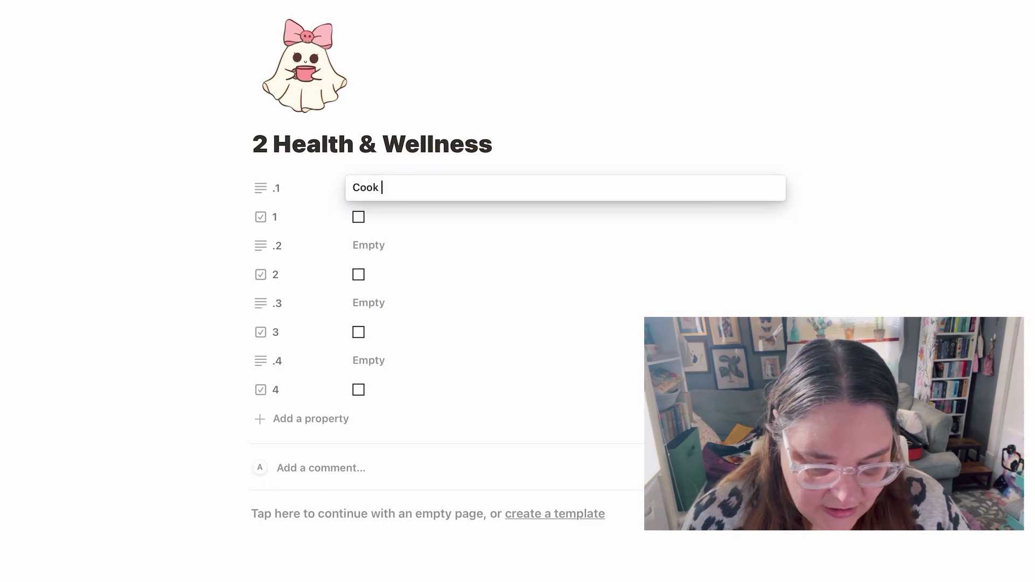
pyautogui.write('Soup ')
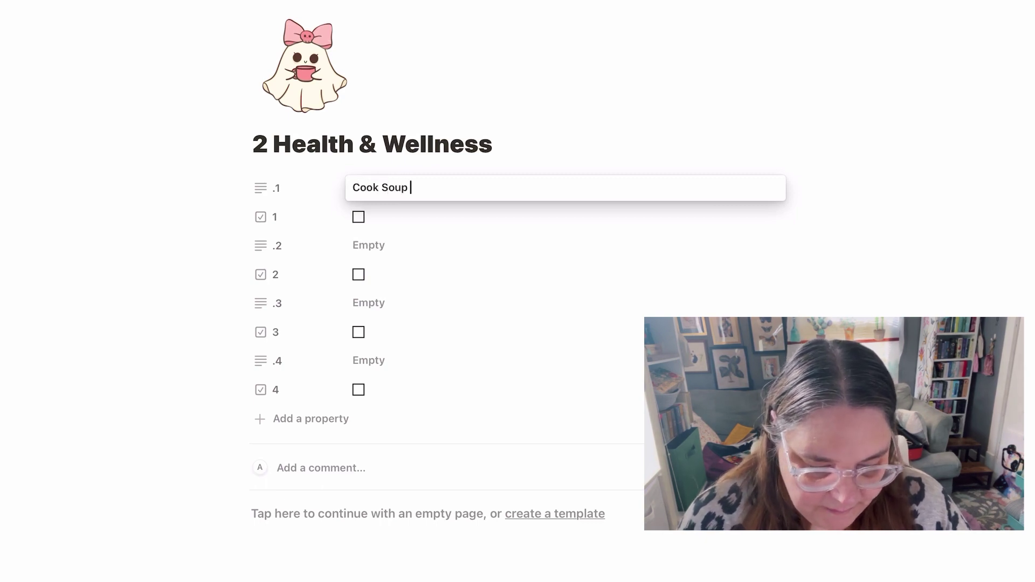
pyautogui.write('Once a Week')
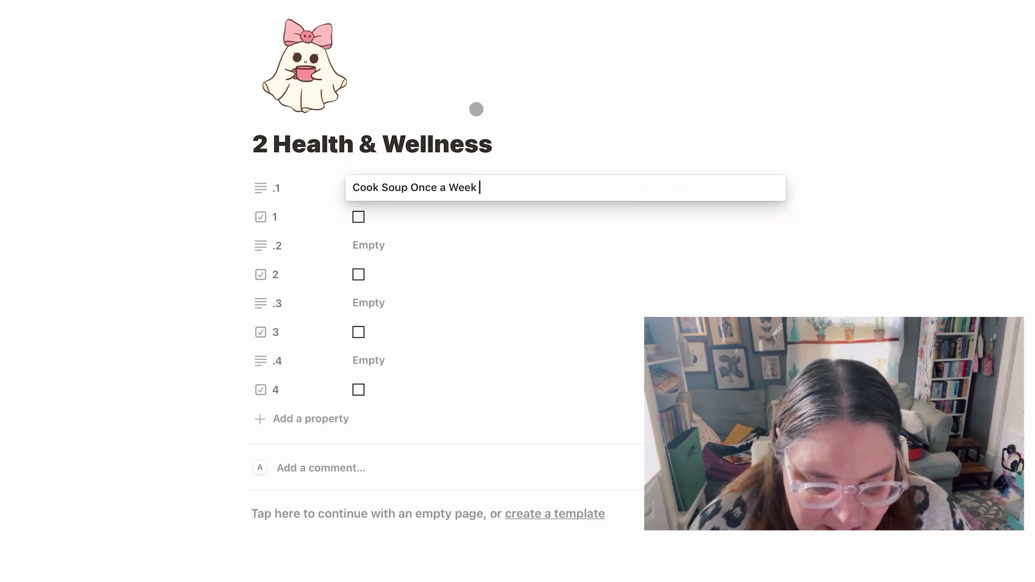
pyautogui.click(824, 208)
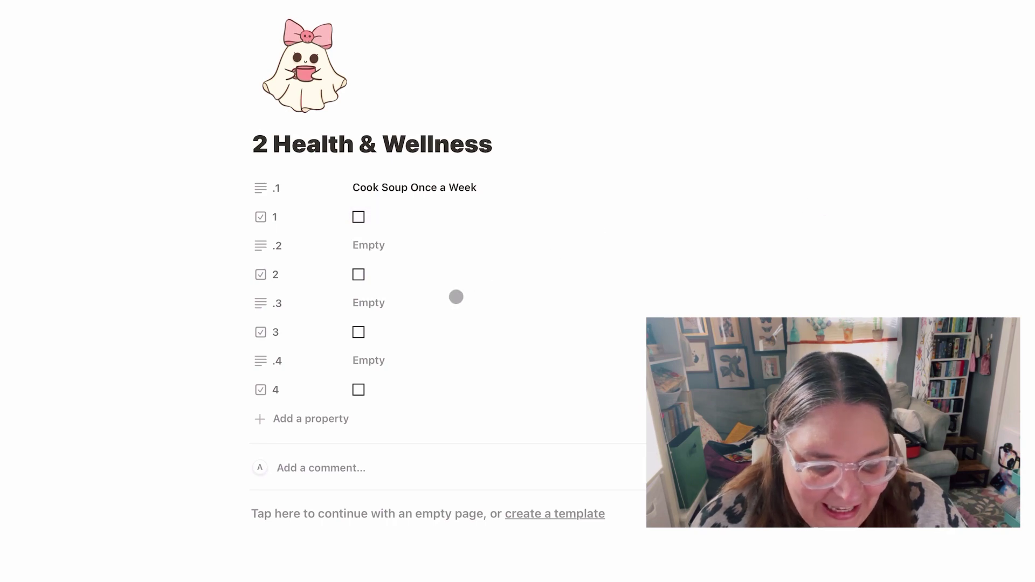
# - Enter "Prioritize Sleep" as intention .2 of Health & Wellness
pyautogui.scroll(-2, 457, 276)
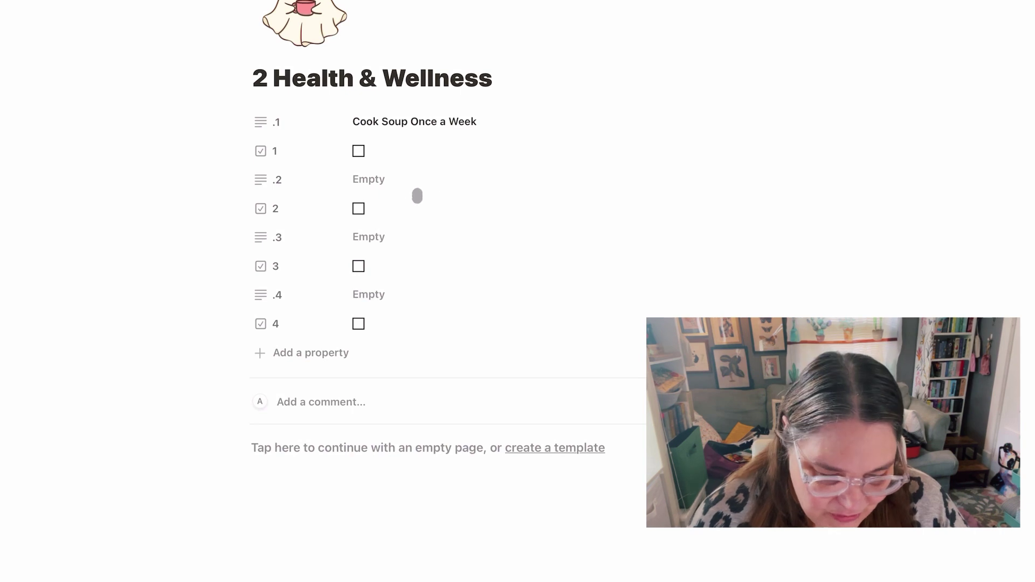
pyautogui.click(386, 179)
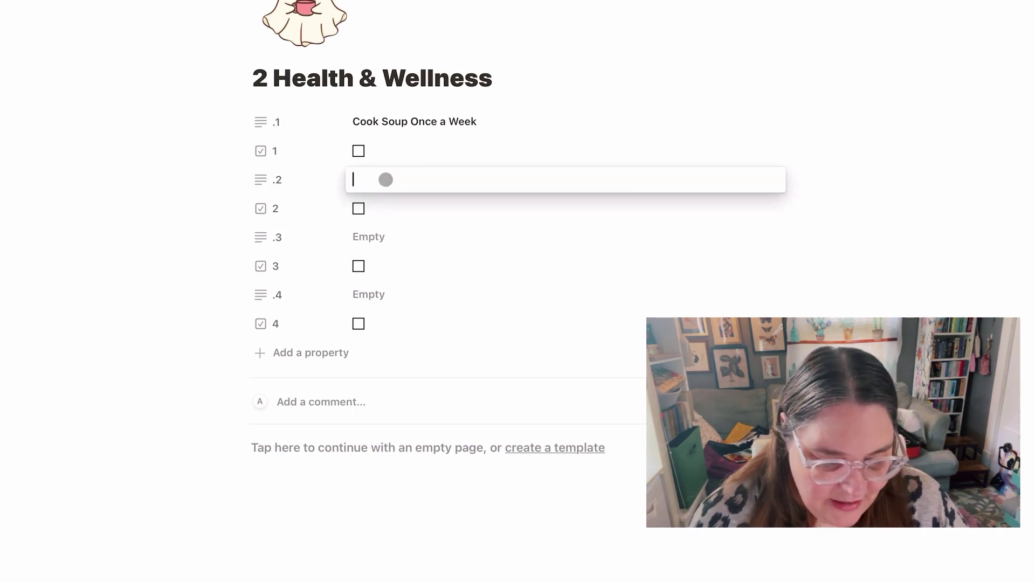
pyautogui.write('Pri')
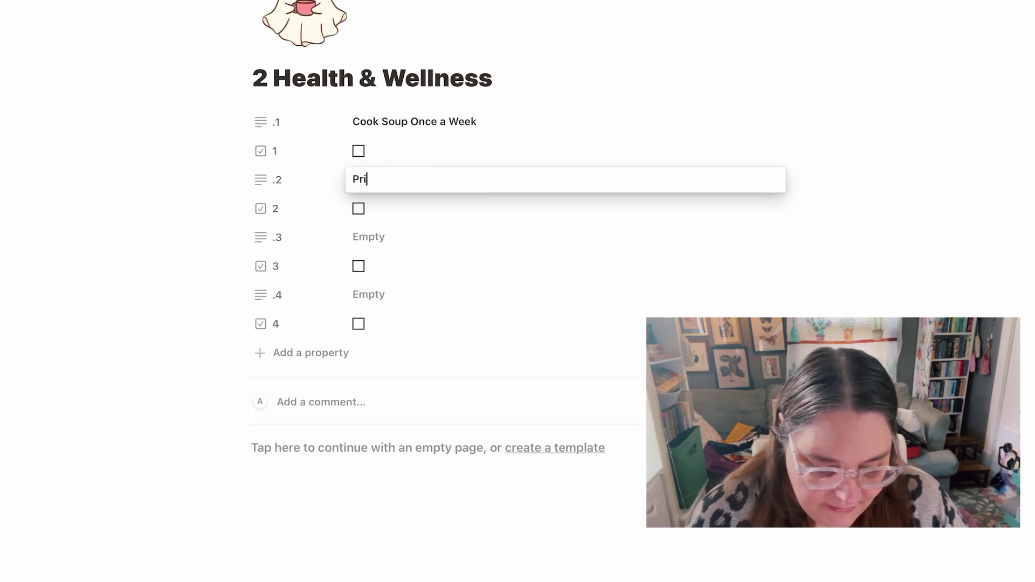
pyautogui.write('o')
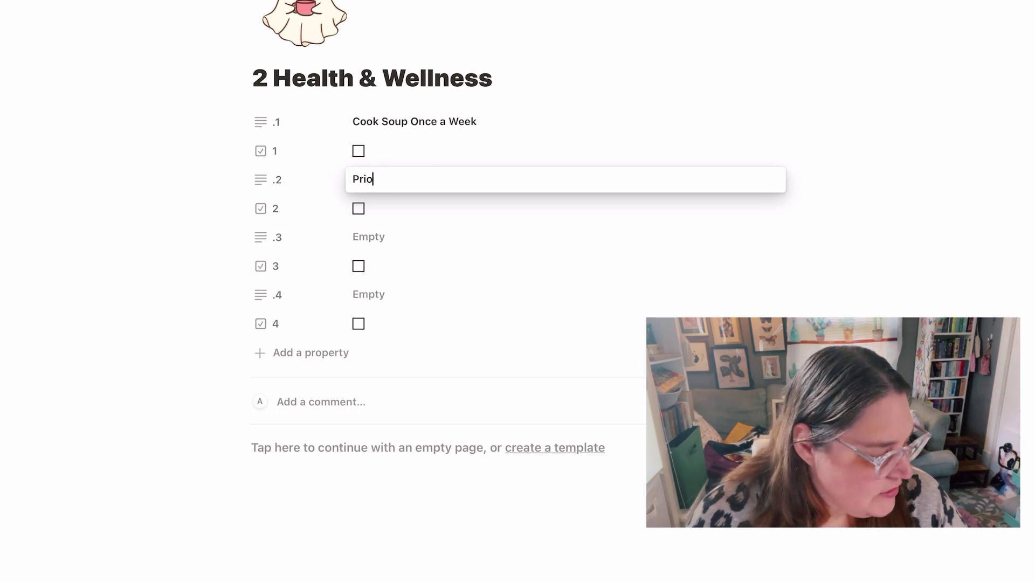
pyautogui.write('tize')
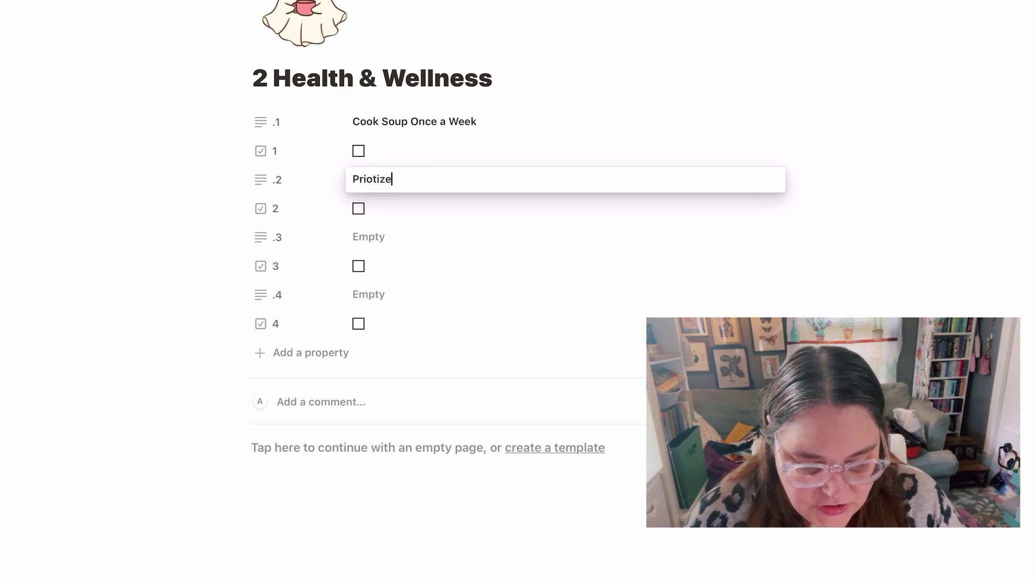
pyautogui.press('BackSpace')
pyautogui.press('BackSpace')
pyautogui.press('BackSpace')
pyautogui.press('BackSpace')
pyautogui.press('BackSpace')
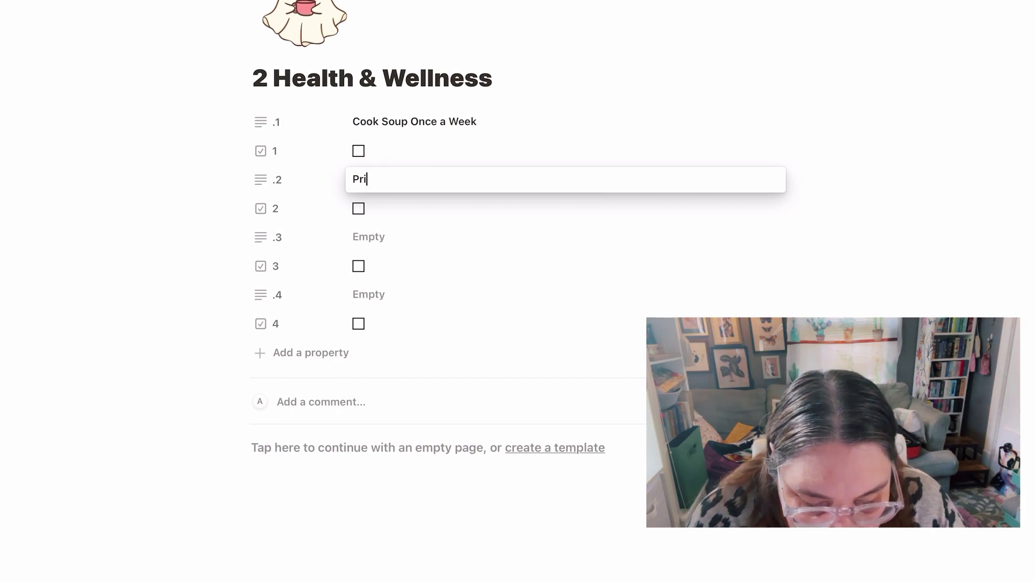
pyautogui.write('oriti')
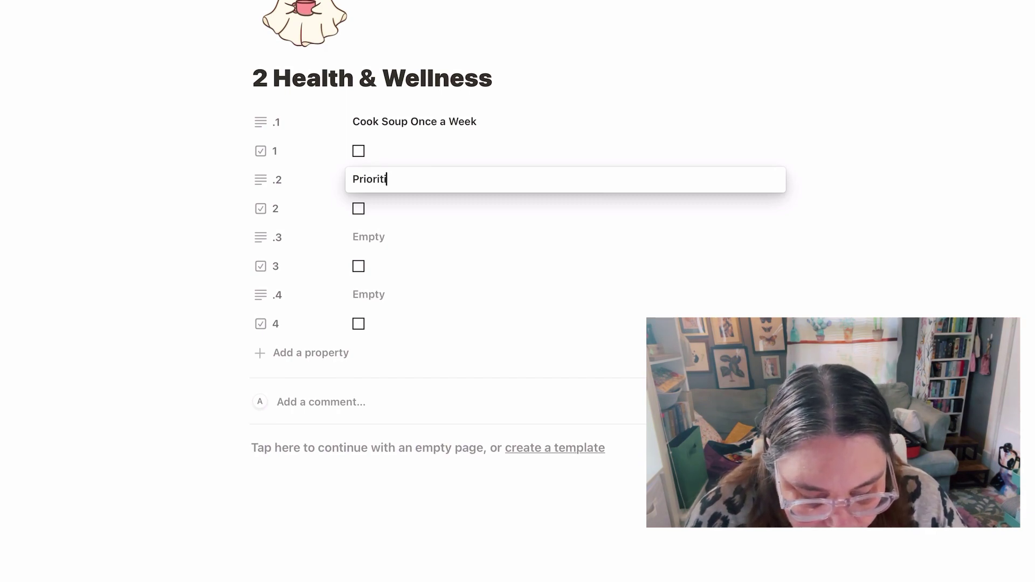
pyautogui.write('ze')
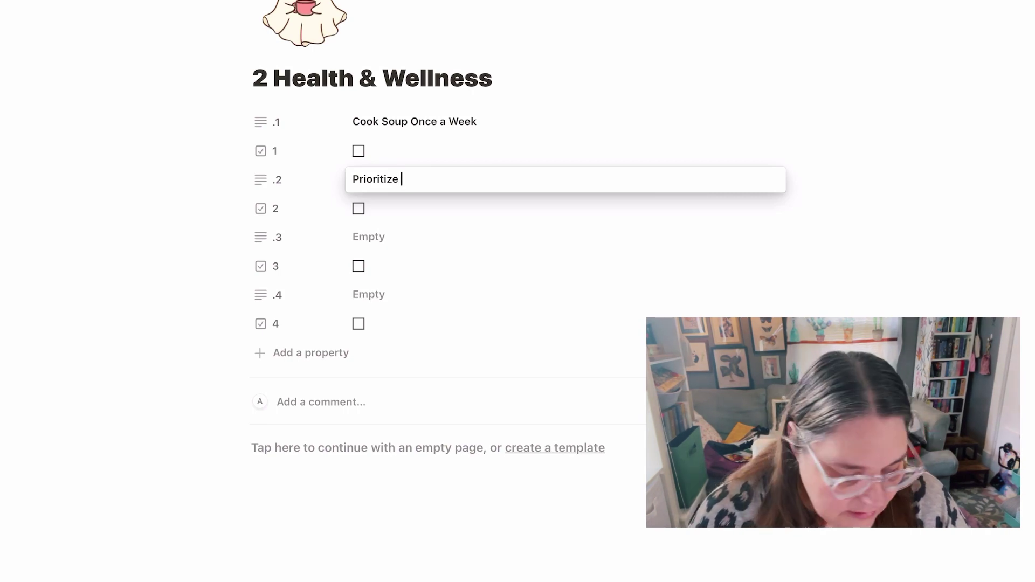
pyautogui.write(' Sleep')
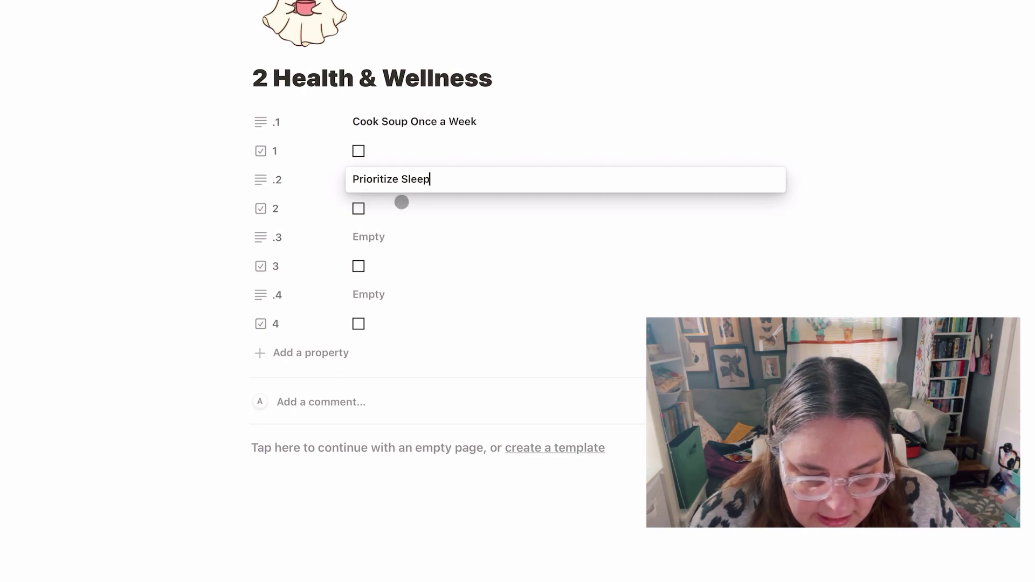
pyautogui.press('Return')
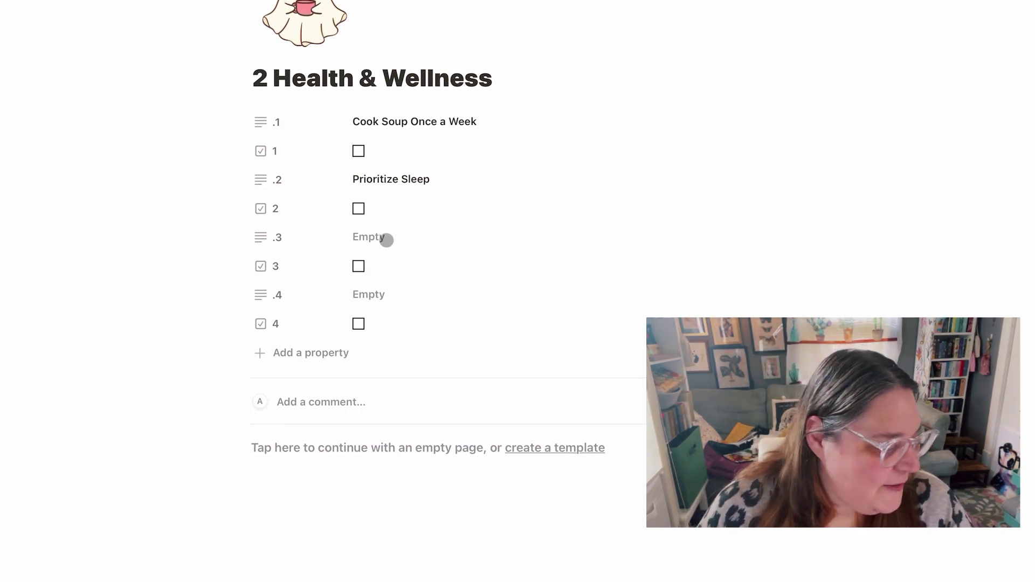
# - Enter "Stretch Daily" as intention .3 of Health & Wellness
pyautogui.click(386, 238)
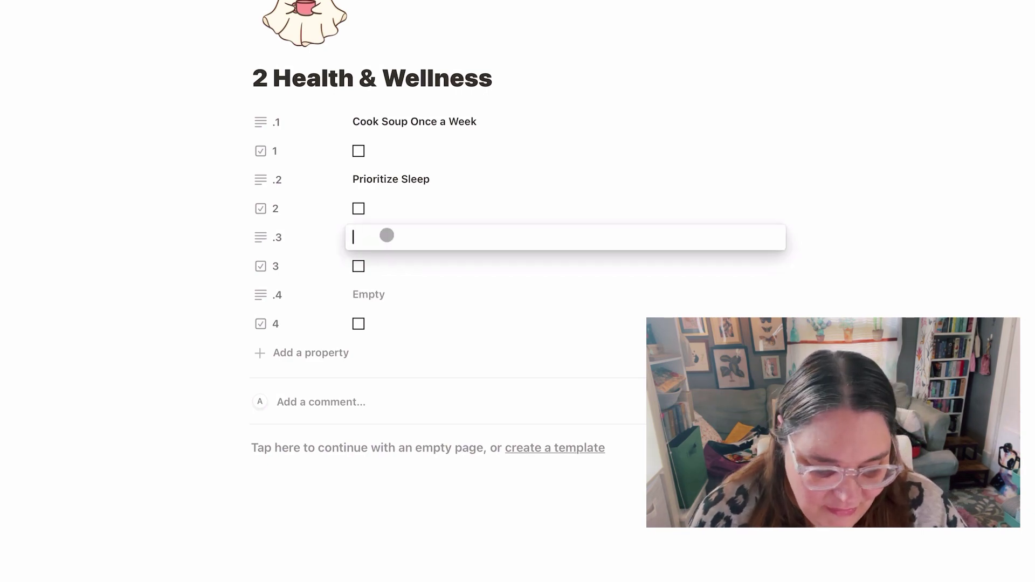
pyautogui.write('p')
pyautogui.press('BackSpace')
pyautogui.write('tretcd')
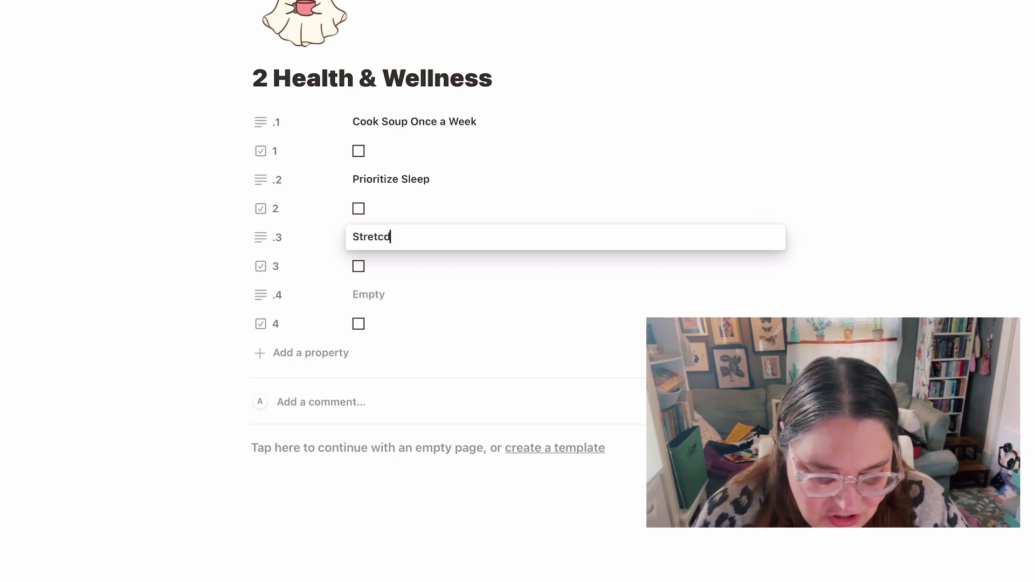
pyautogui.press('BackSpace')
pyautogui.write('h Daily')
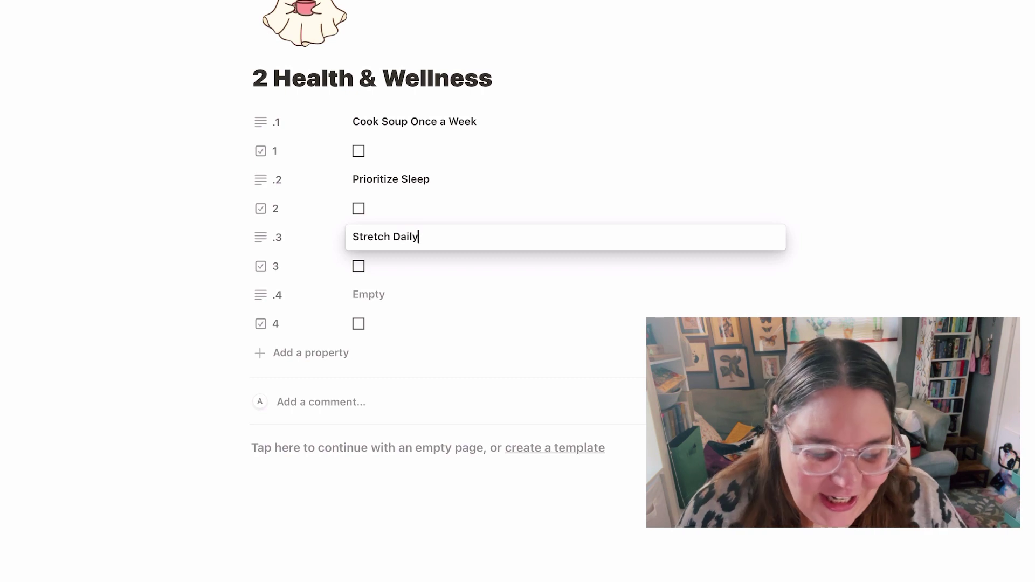
pyautogui.press('Return')
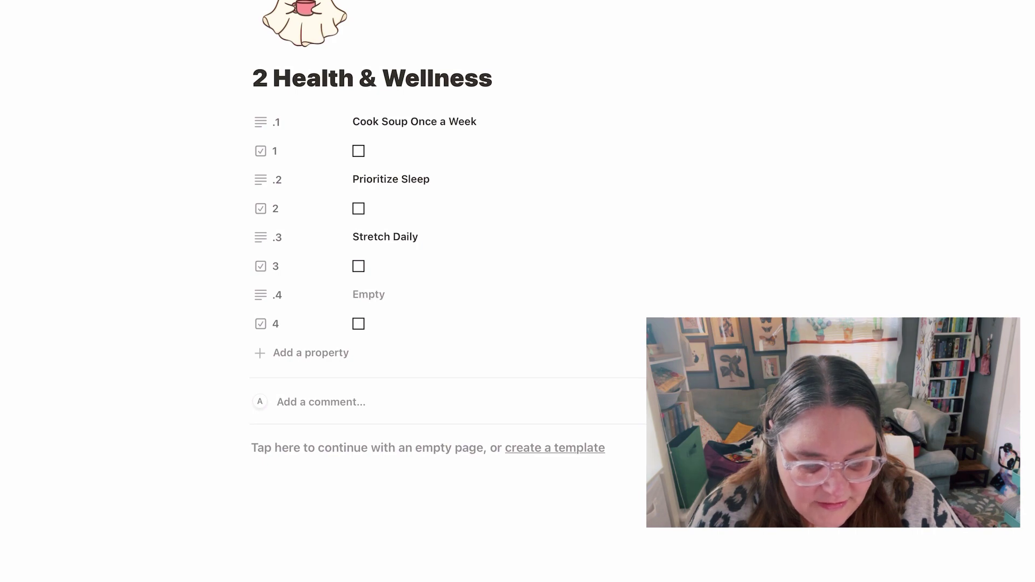
# - Return to the monthly intentions page and mark "Health and Wellness goals" as done in the checklist
pyautogui.click(55, 7)
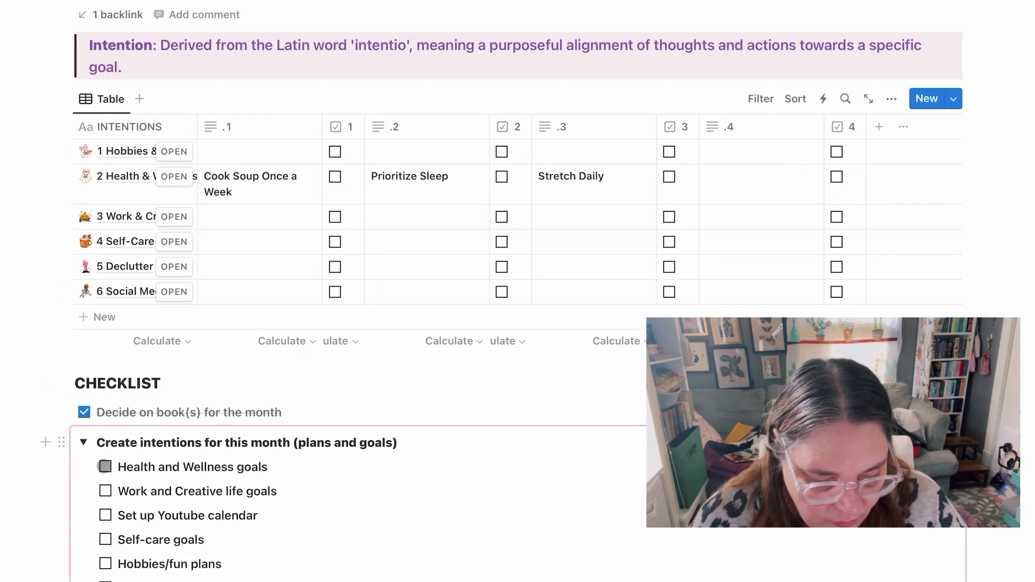
pyautogui.click(105, 467)
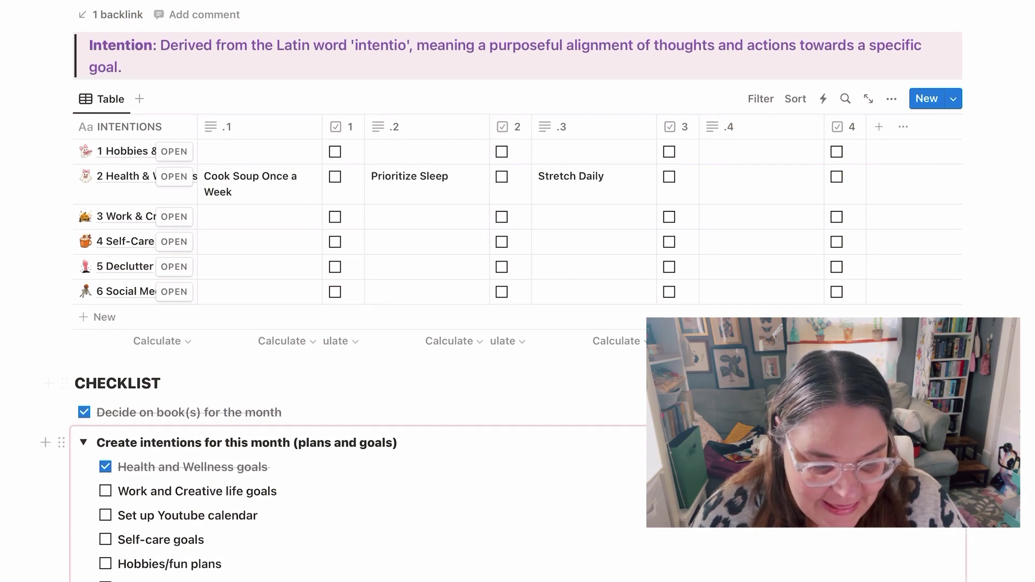
# - Open the October 1 entry in the Habit Tracker calendar under Intentional Tools for Success
pyautogui.scroll(-2, 345, 458)
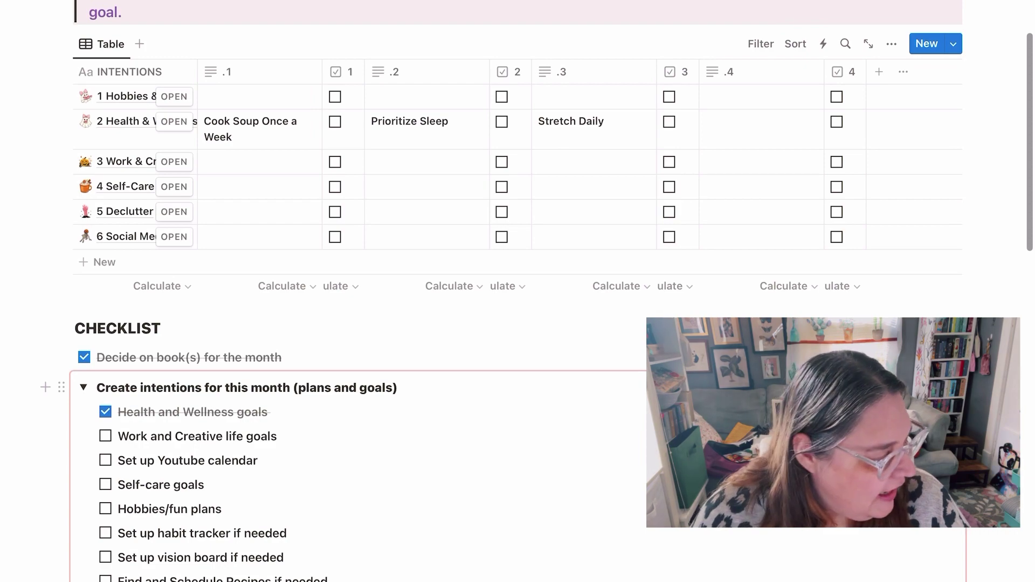
pyautogui.scroll(-12, 517, 324)
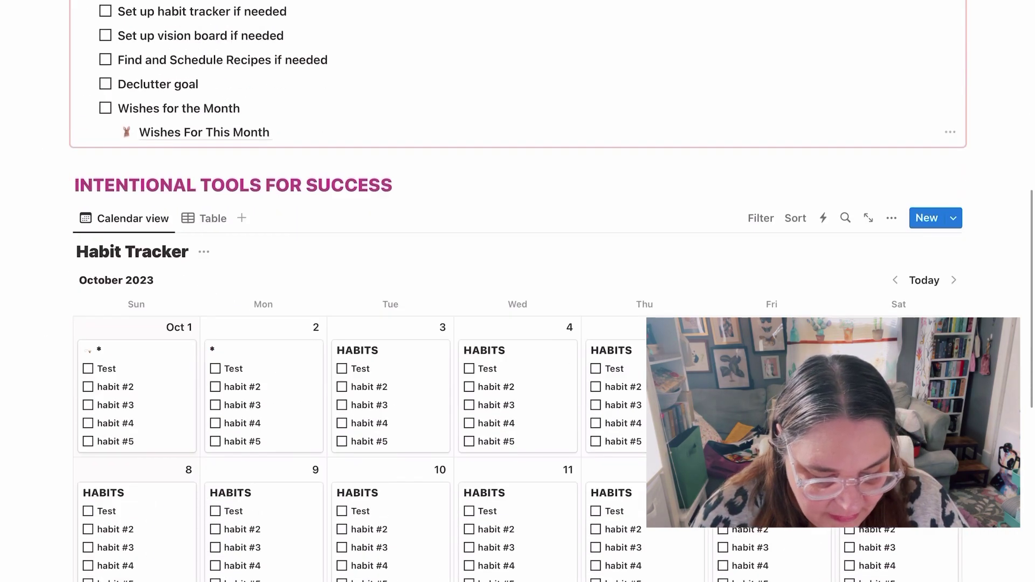
pyautogui.scroll(2, 518, 324)
pyautogui.scroll(2, 388, 385)
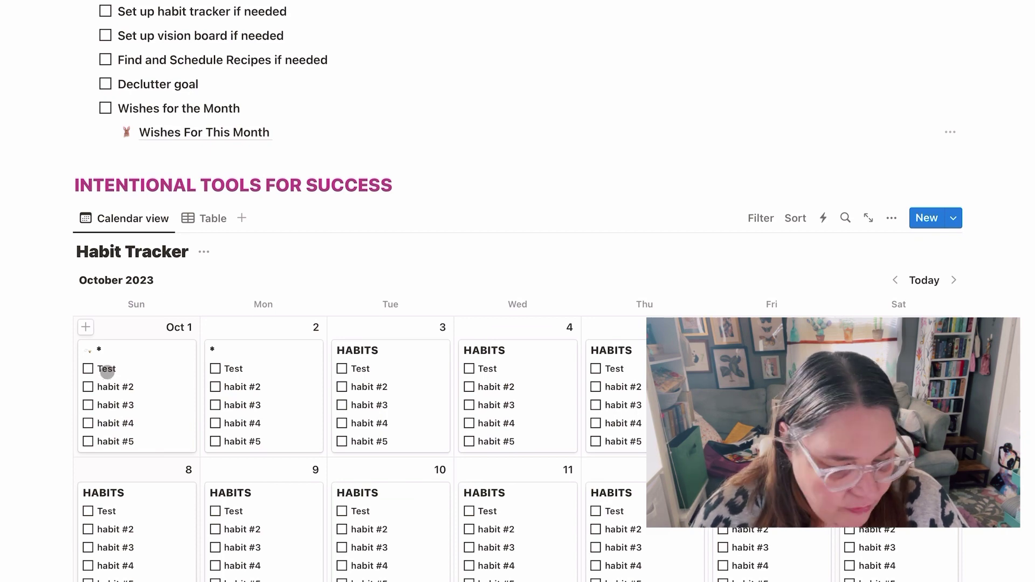
pyautogui.click(106, 370)
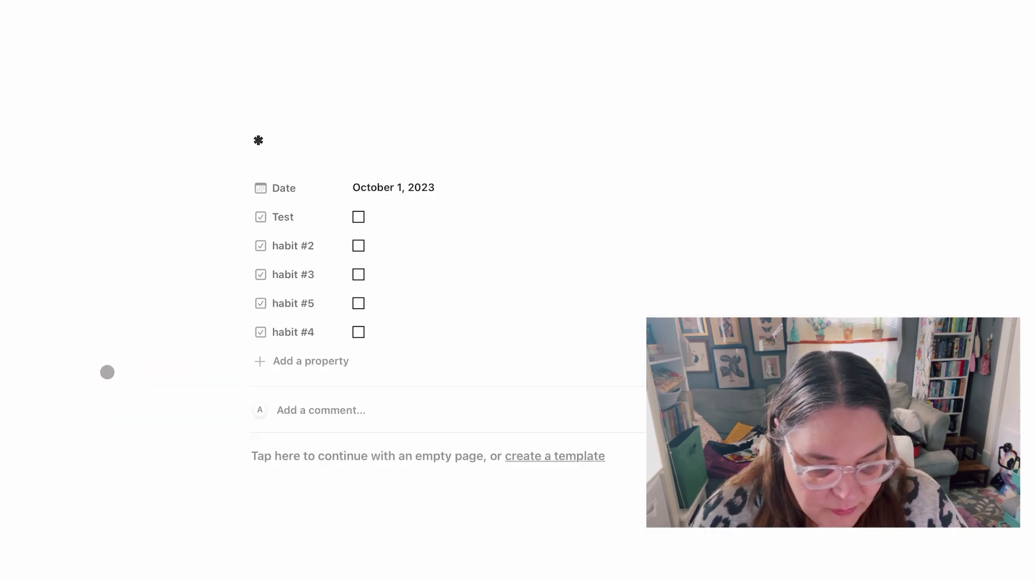
# - Rename the "Test" habit property in the October 1 entry as "1.1"
pyautogui.click(320, 216)
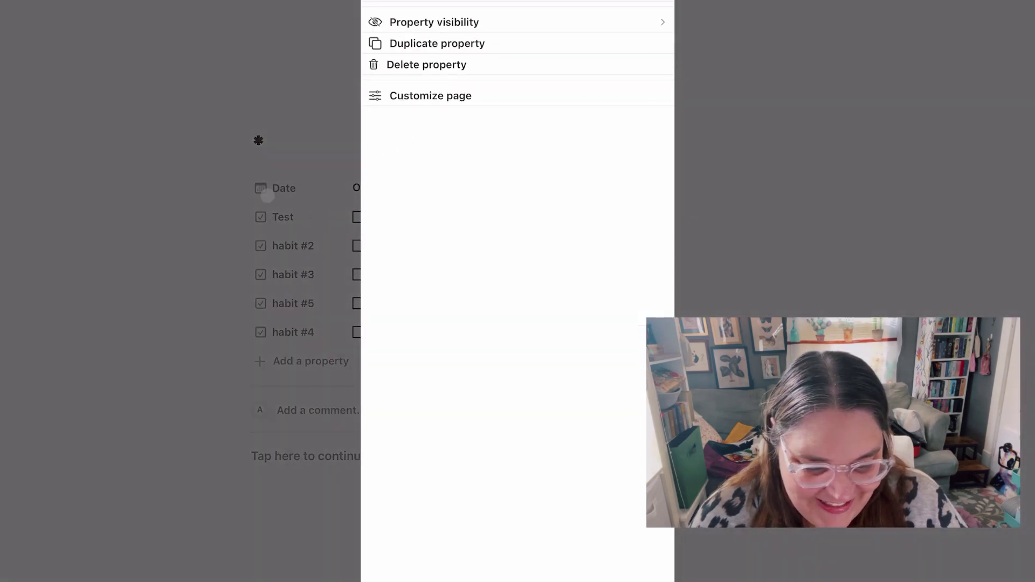
pyautogui.click(203, 211)
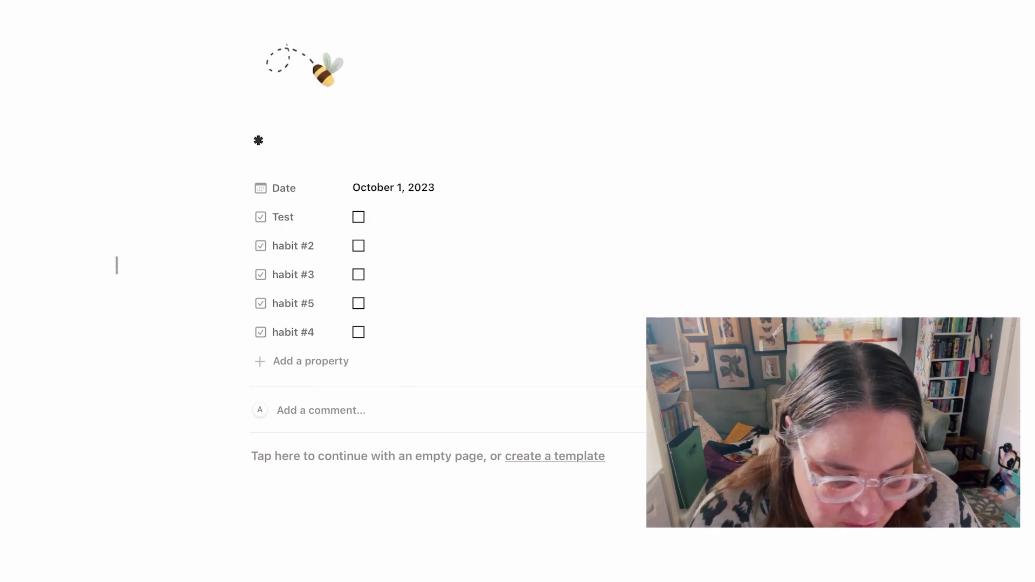
pyautogui.click(293, 218)
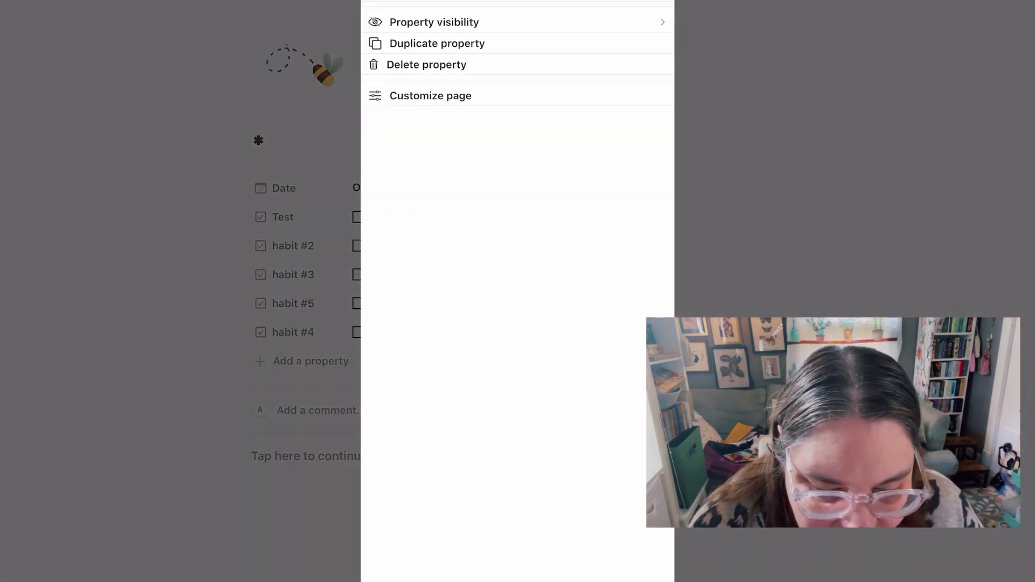
pyautogui.click(431, 1)
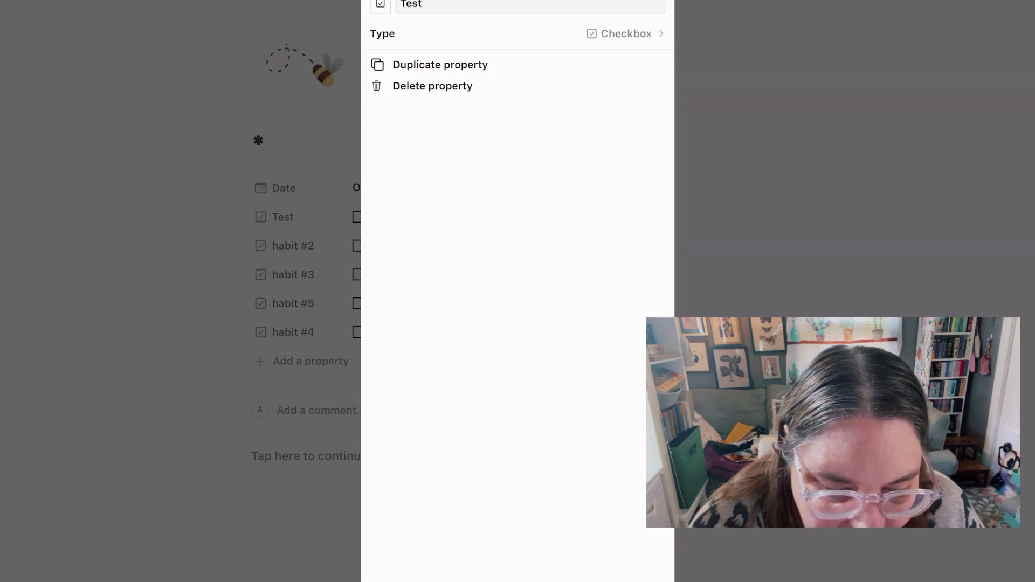
pyautogui.press('BackSpace')
pyautogui.press('BackSpace')
pyautogui.press('BackSpace')
pyautogui.press('BackSpace')
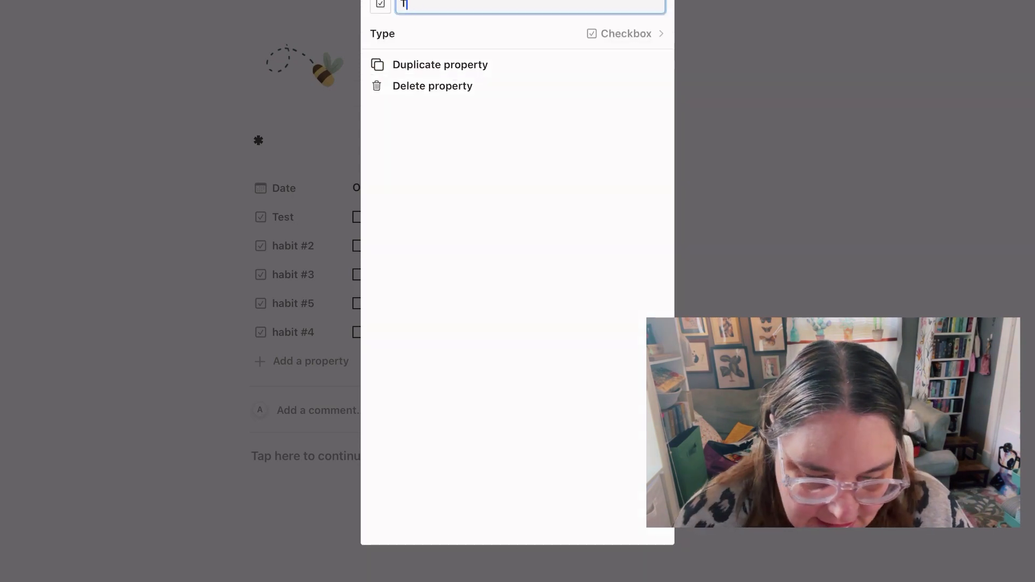
pyautogui.write('1.1')
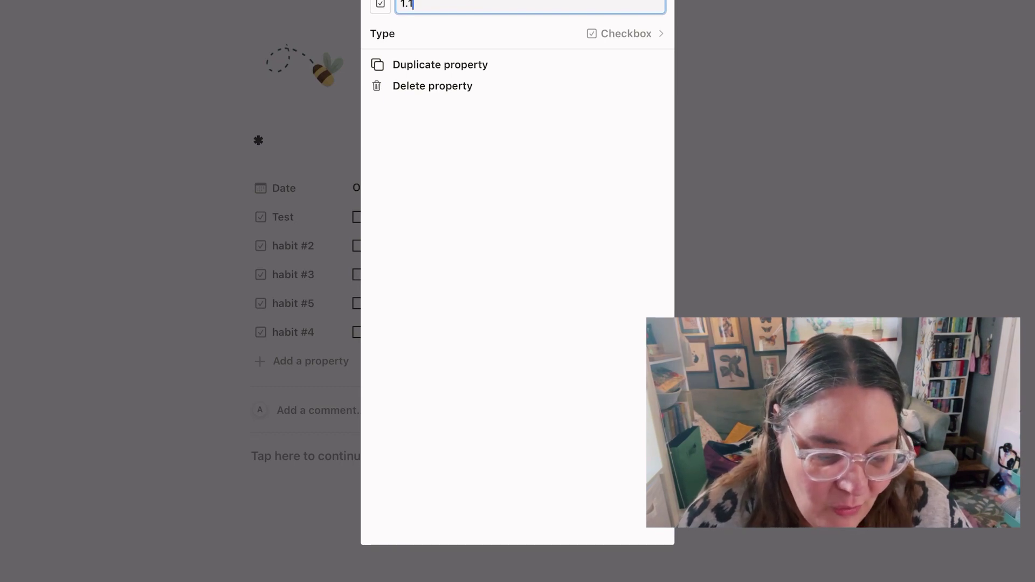
pyautogui.press('Return')
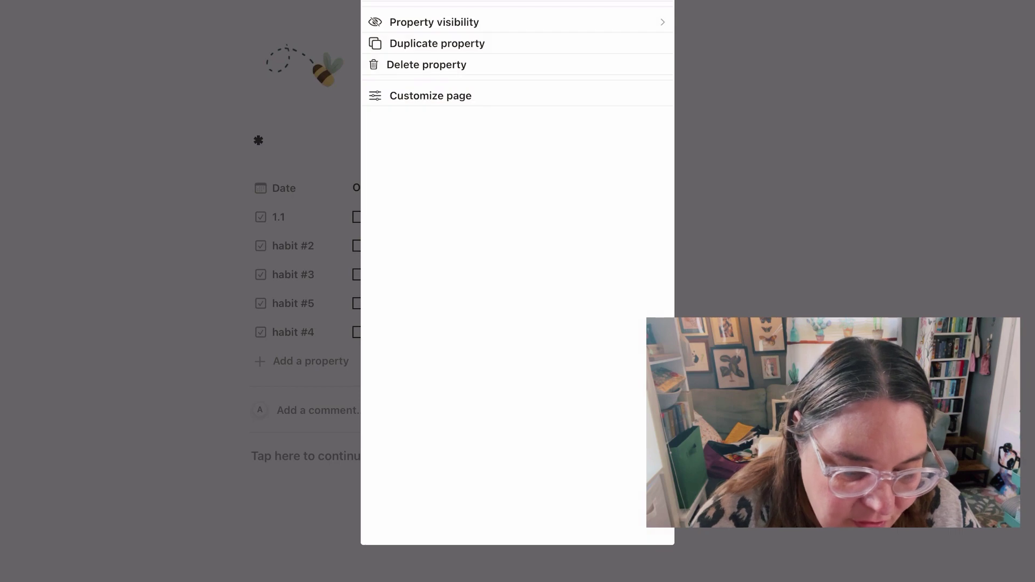
pyautogui.press('Escape')
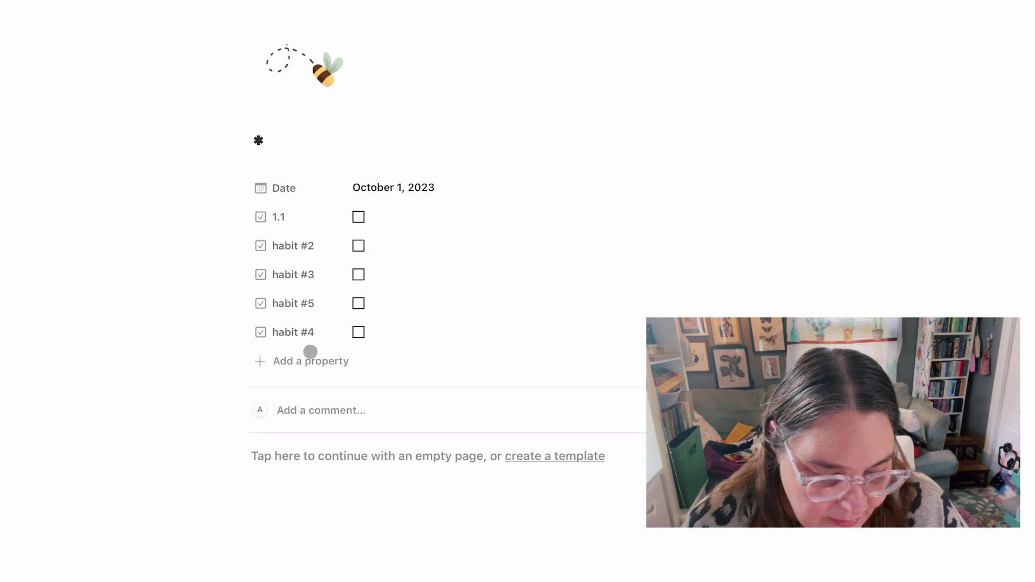
# - Delete the "habit #2" property from the Habit Tracker
pyautogui.click(307, 249)
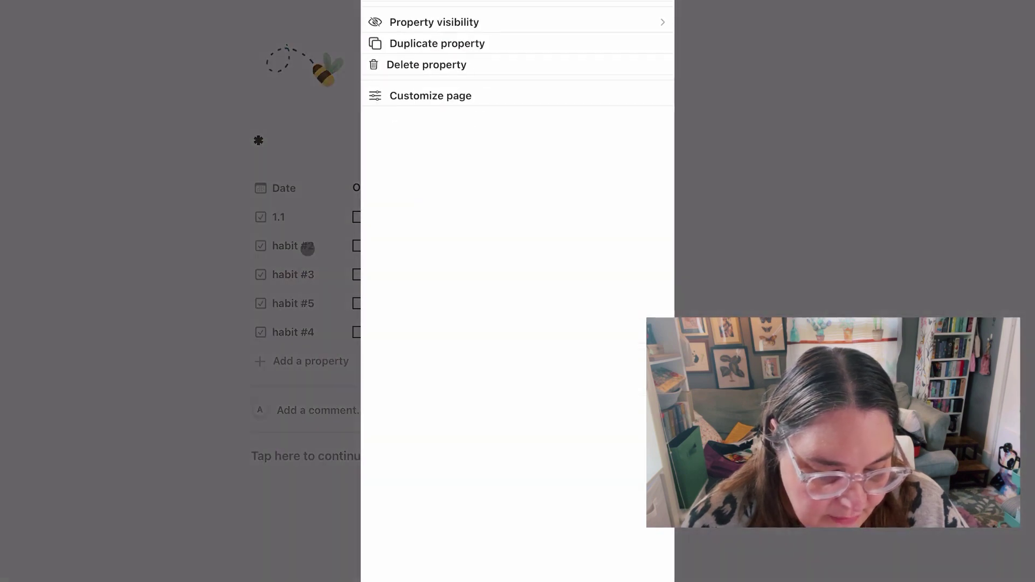
pyautogui.click(519, 21)
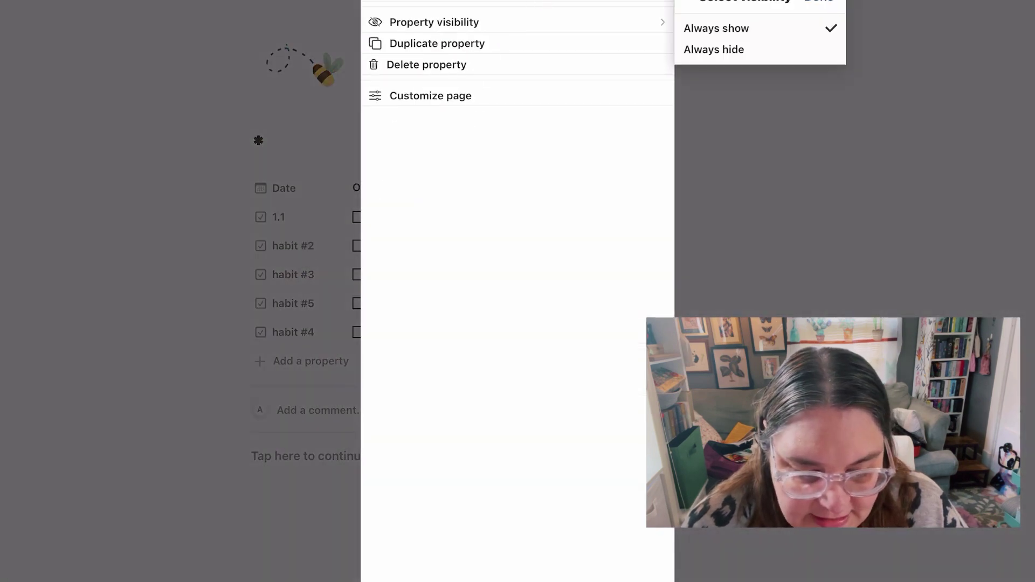
pyautogui.click(399, 2)
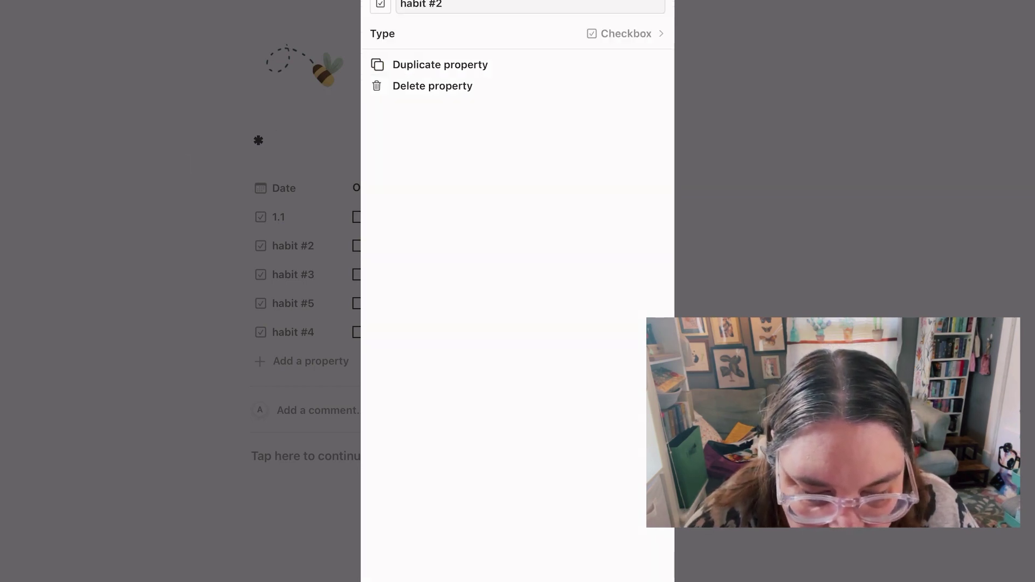
pyautogui.click(433, 85)
pyautogui.click(517, 291)
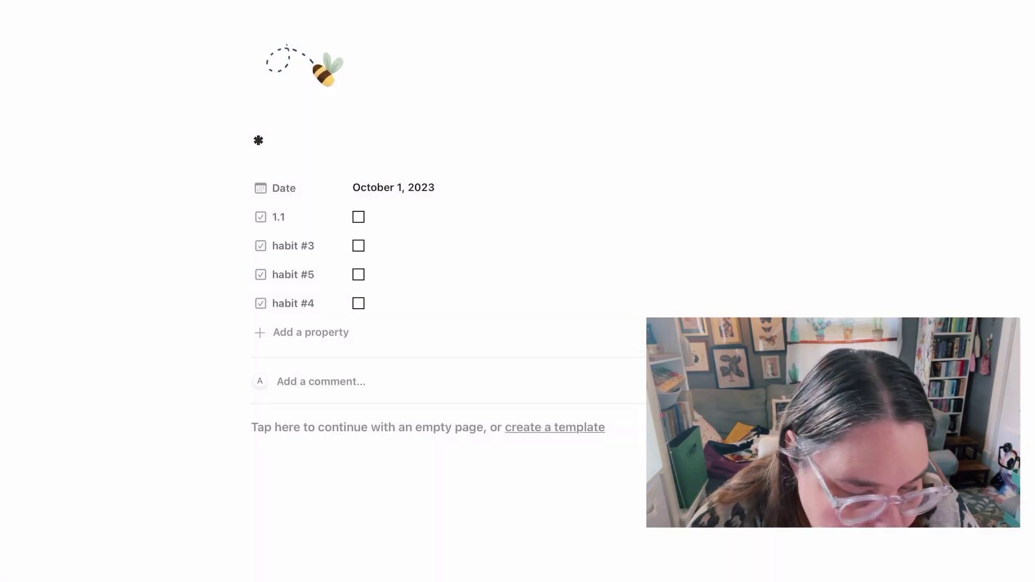
# - Rename the "habit #3" property in the October 1 entry as "1.3"
pyautogui.click(292, 246)
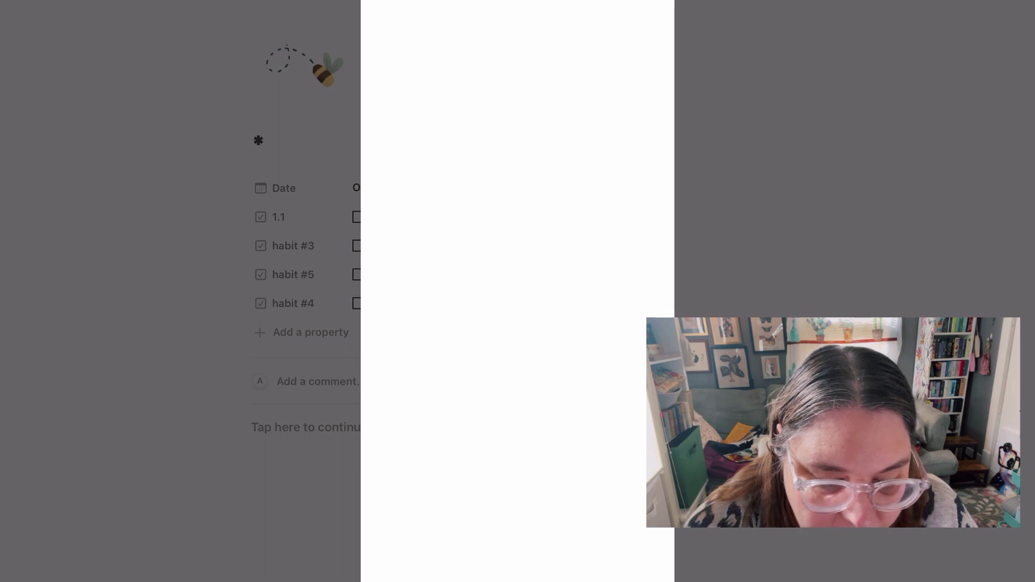
pyautogui.click(162, 291)
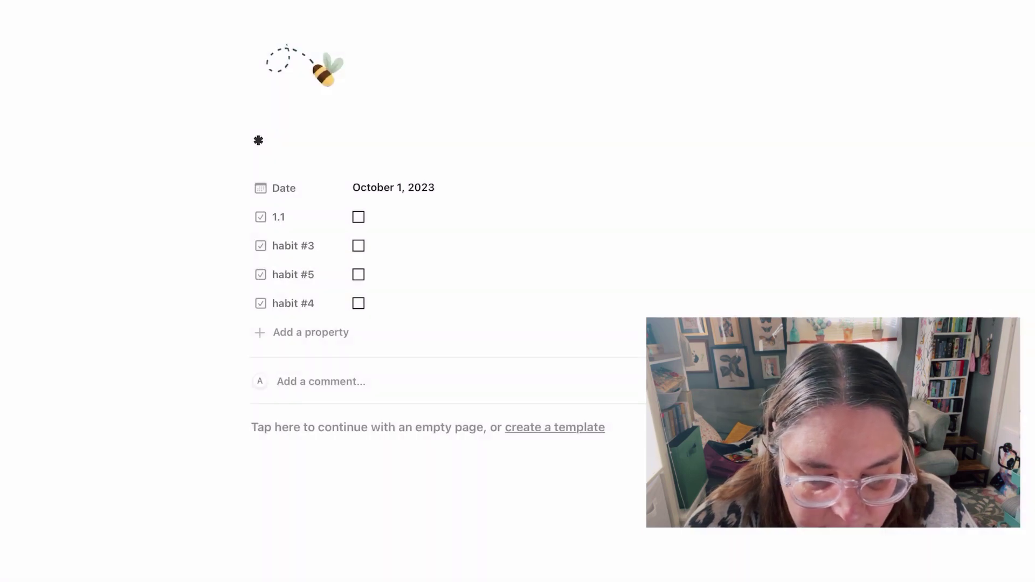
pyautogui.click(293, 245)
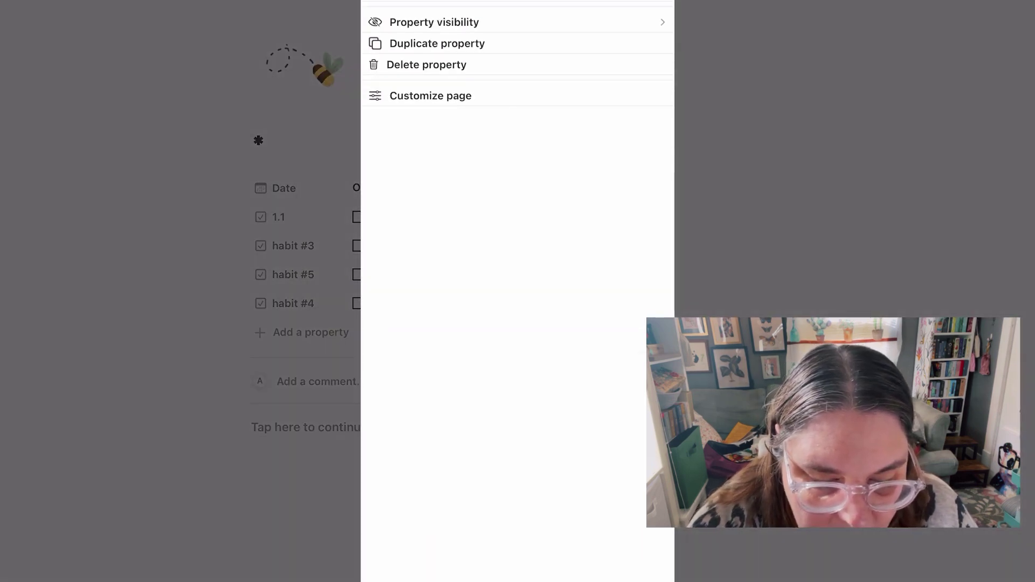
pyautogui.click(426, 1)
pyautogui.press('BackSpace')
pyautogui.press('BackSpace')
pyautogui.press('BackSpace')
pyautogui.press('BackSpace')
pyautogui.press('BackSpace')
pyautogui.press('BackSpace')
pyautogui.press('BackSpace')
pyautogui.press('BackSpace')
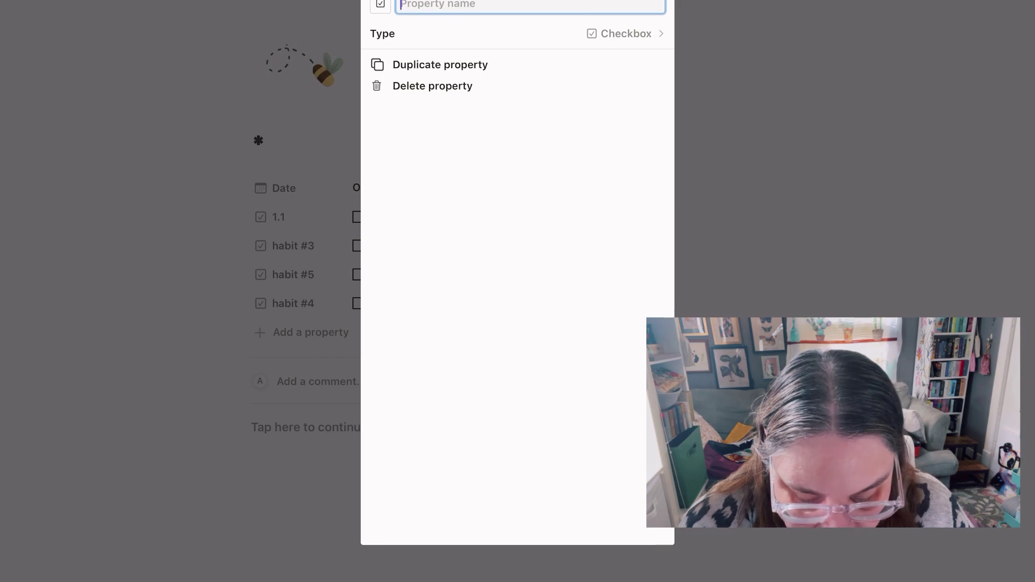
pyautogui.write('1.3')
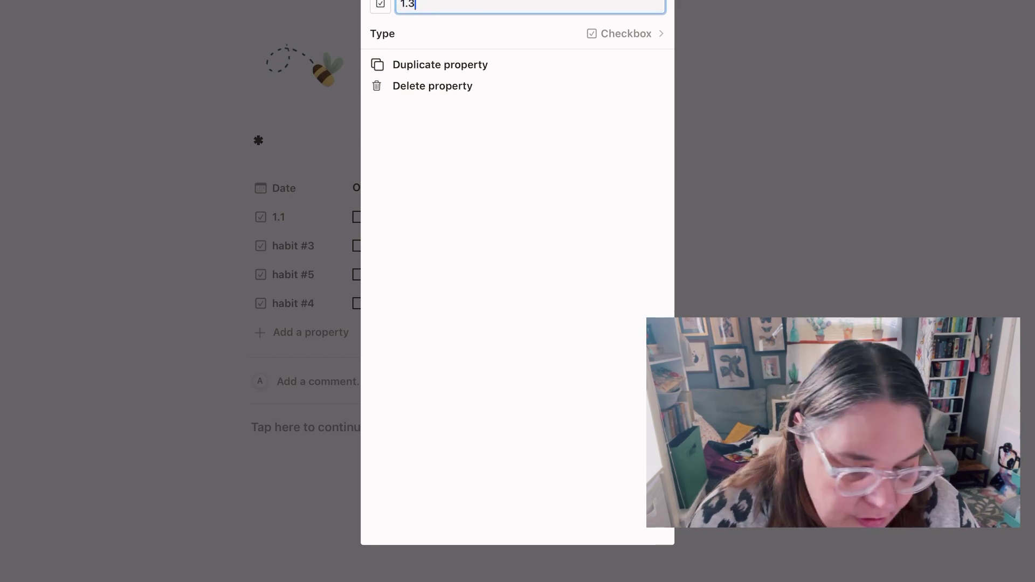
pyautogui.press('Return')
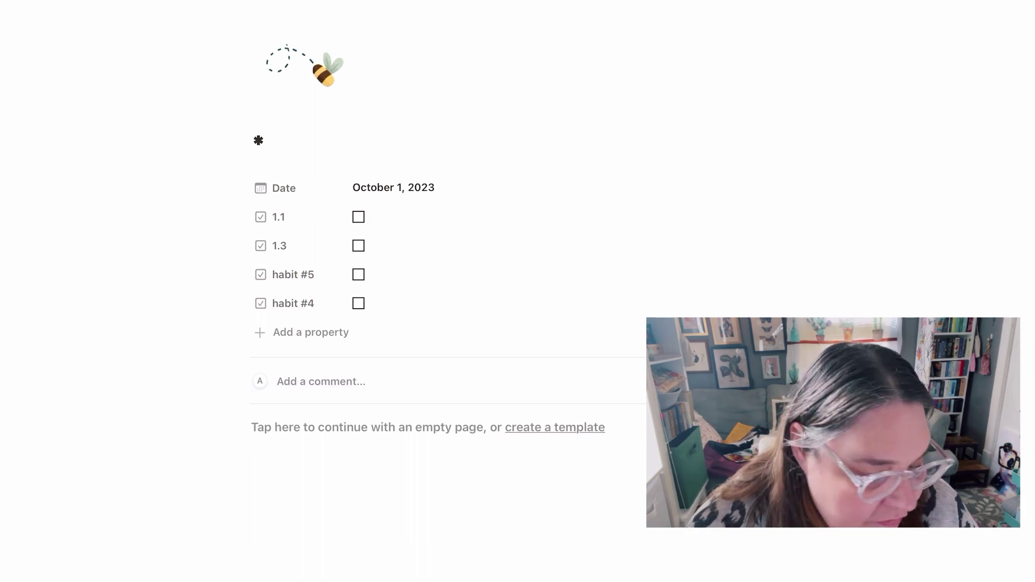
# - Delete the "habit #5" and "habit #4" properties from the Habit Tracker
pyautogui.click(293, 275)
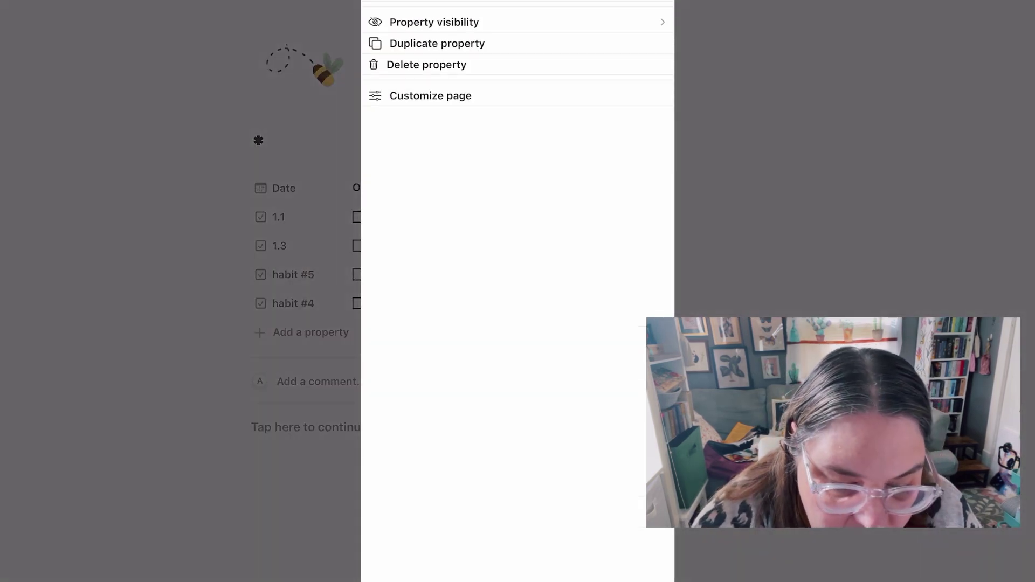
pyautogui.click(427, 64)
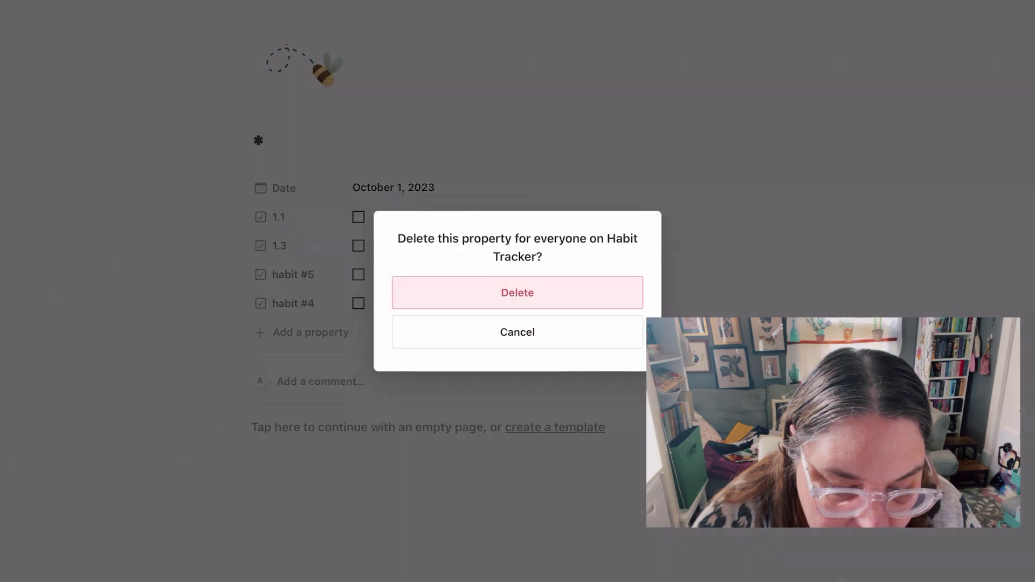
pyautogui.click(517, 291)
pyautogui.click(293, 275)
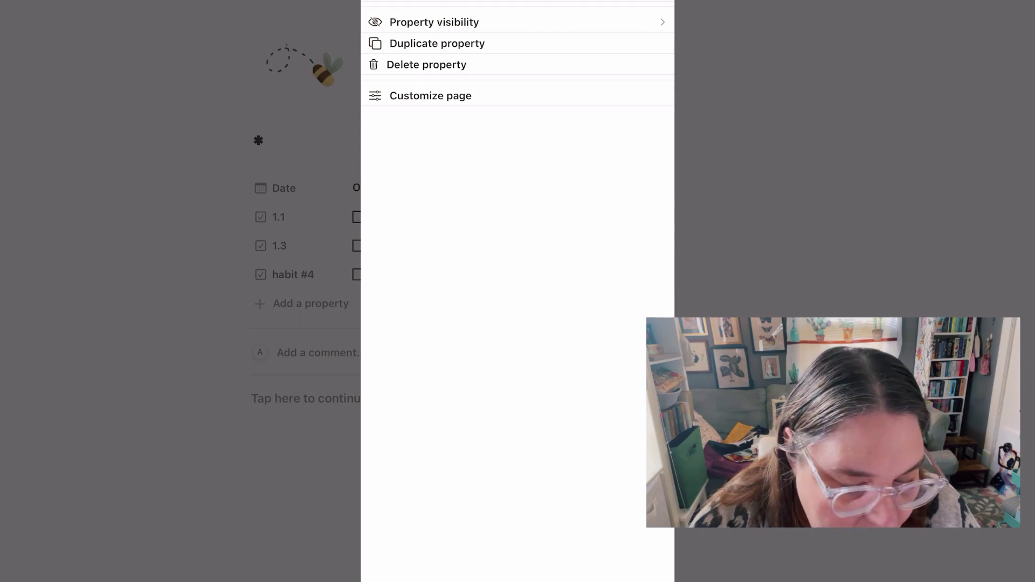
pyautogui.click(426, 64)
pyautogui.click(518, 291)
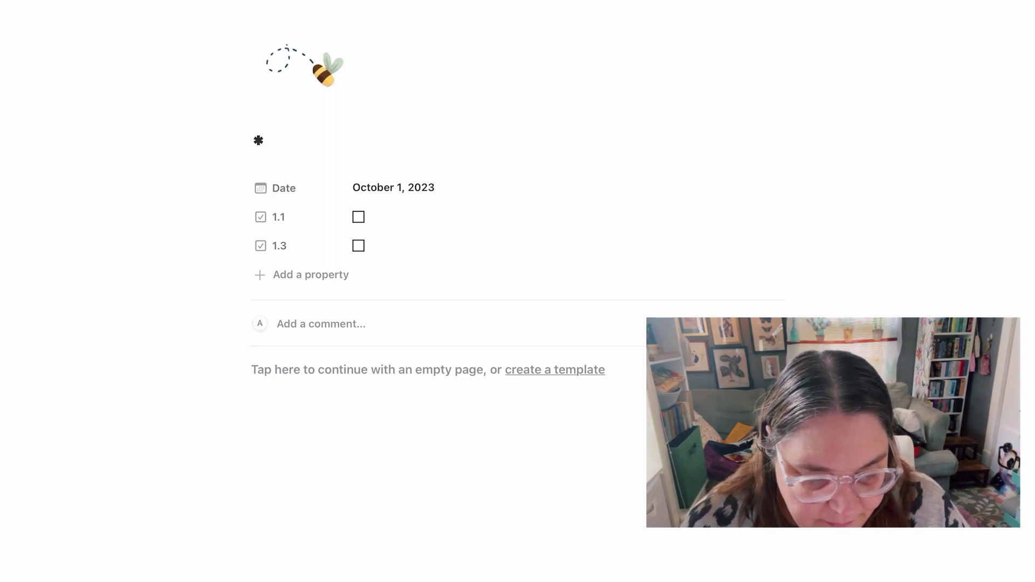
# - Return to the October Monthly Intentions page and check the habits listed in the Habit Tracker calendar
pyautogui.click(208, 53)
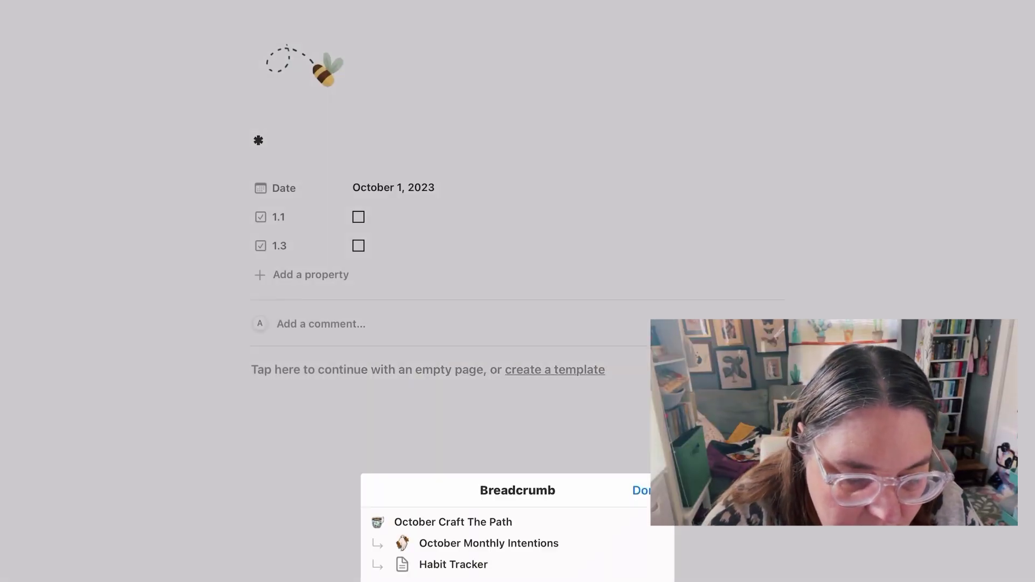
pyautogui.click(488, 543)
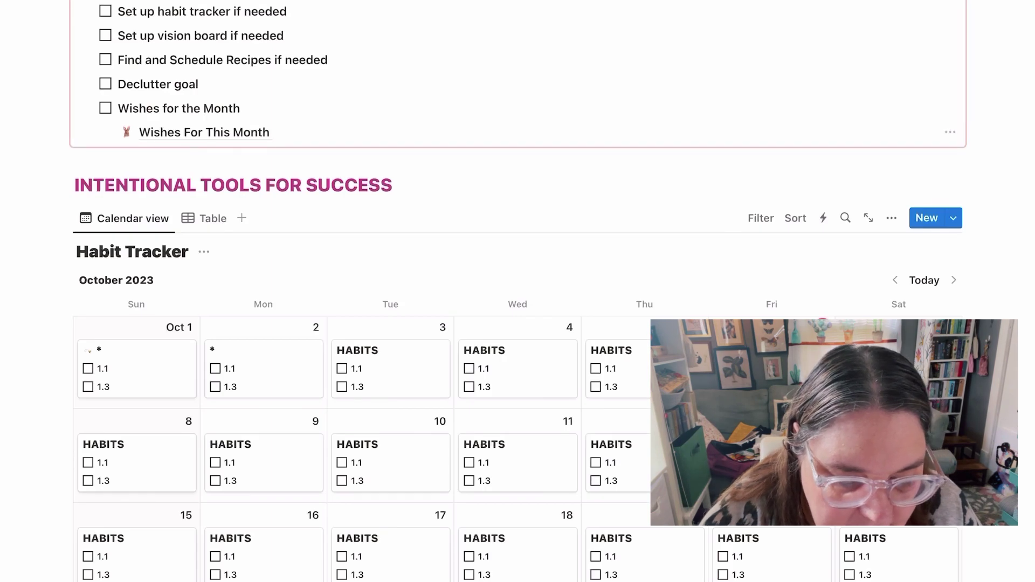
pyautogui.scroll(-1, 518, 291)
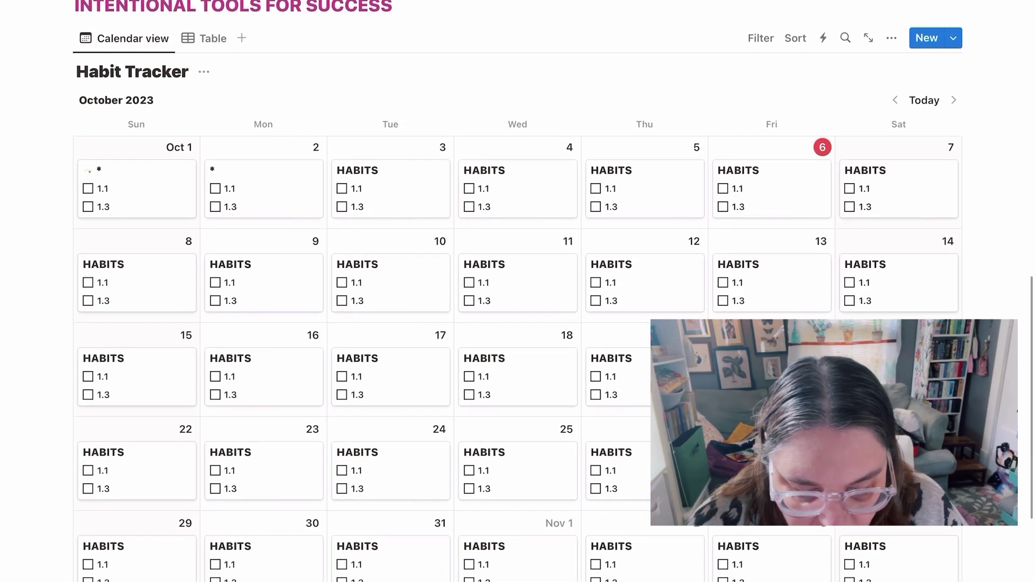
# - Rename the Health & Wellness row of the intentions table as "1 Health & Wellness" and return to the October Monthly Intentions page
pyautogui.scroll(4, 517, 291)
pyautogui.scroll(2, 517, 291)
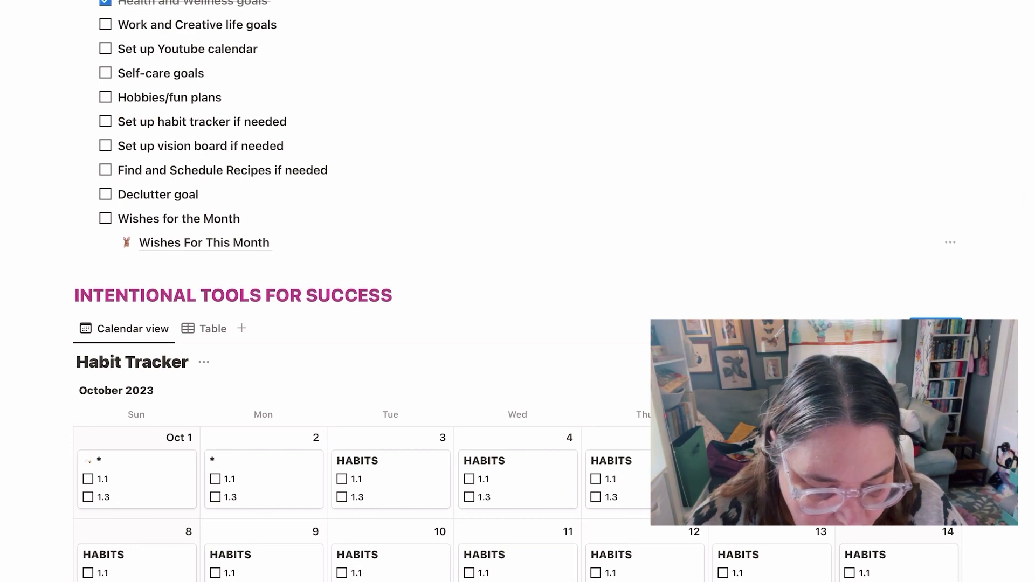
pyautogui.scroll(9, 517, 292)
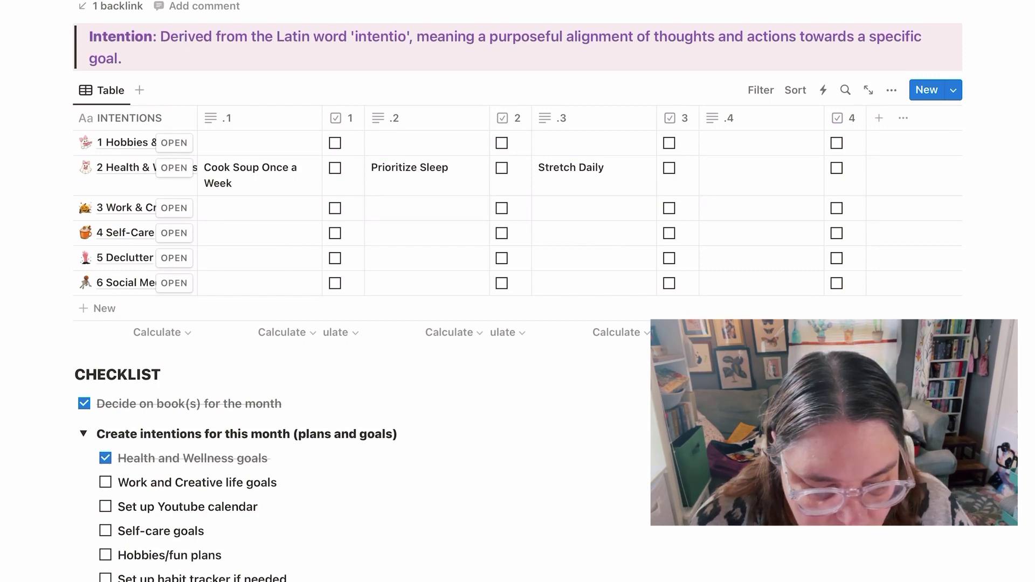
pyautogui.click(174, 168)
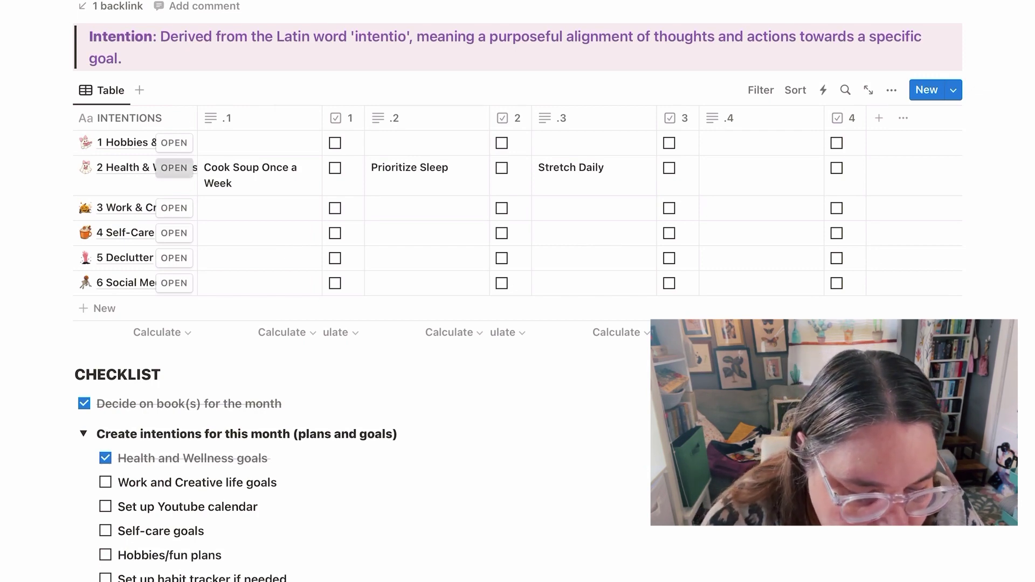
pyautogui.click(273, 143)
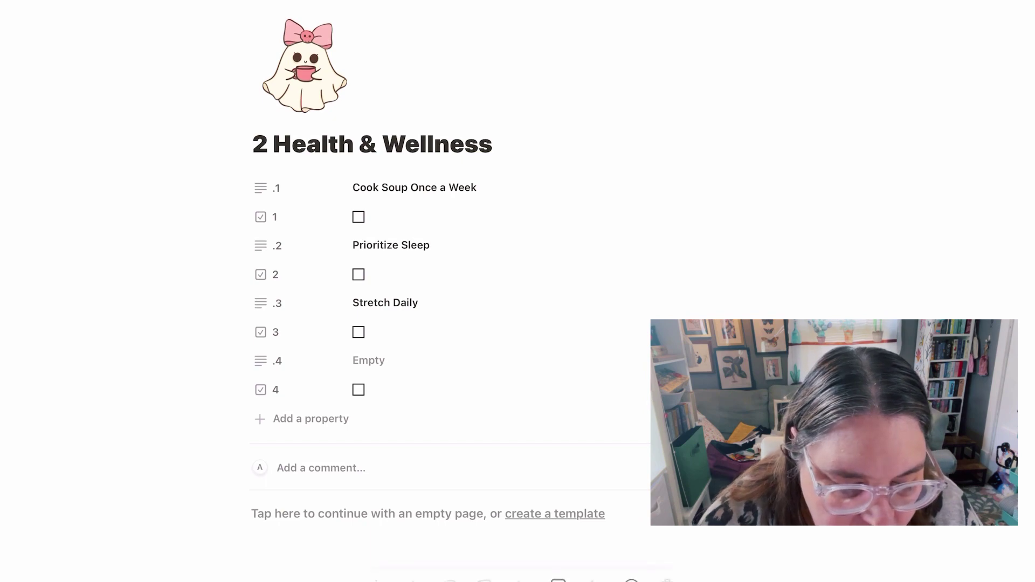
pyautogui.press('BackSpace')
pyautogui.press('BackSpace')
pyautogui.write('1')
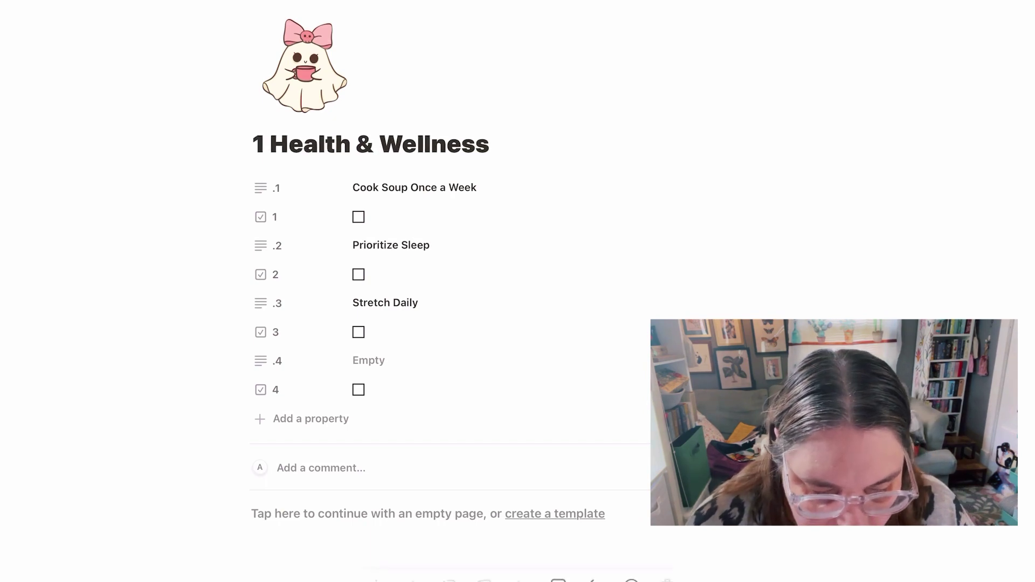
pyautogui.click(301, 2)
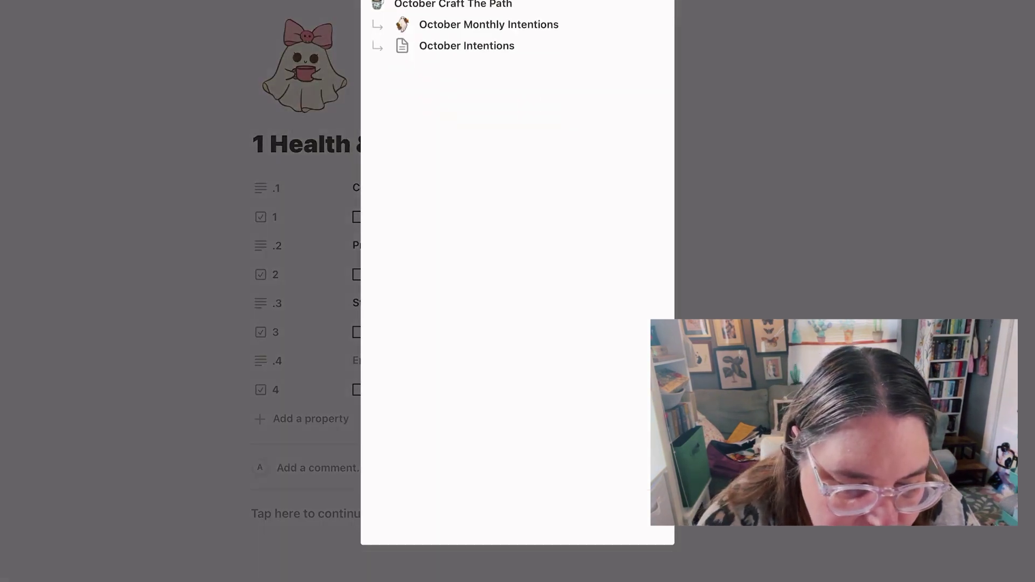
pyautogui.click(489, 24)
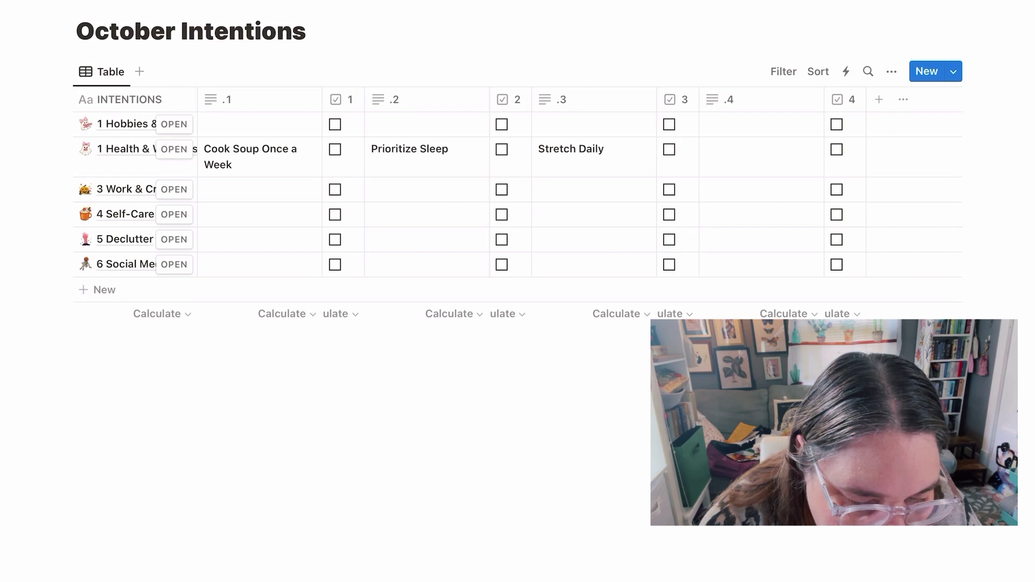
# - Rename the Hobbies & Fun row of the intentions table as "2 Hobbies & Fun"
pyautogui.click(126, 124)
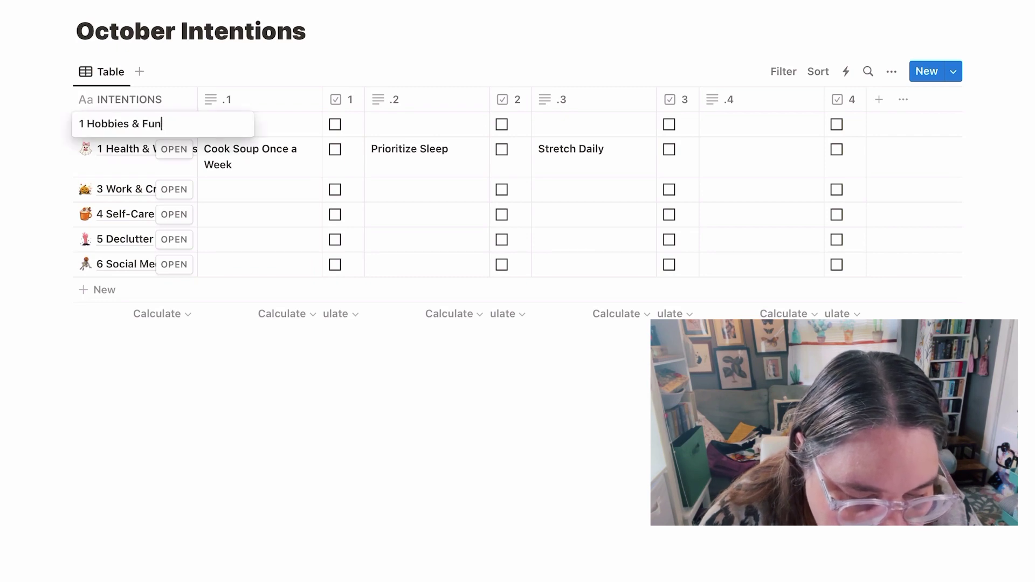
pyautogui.press('Return')
pyautogui.press('Return')
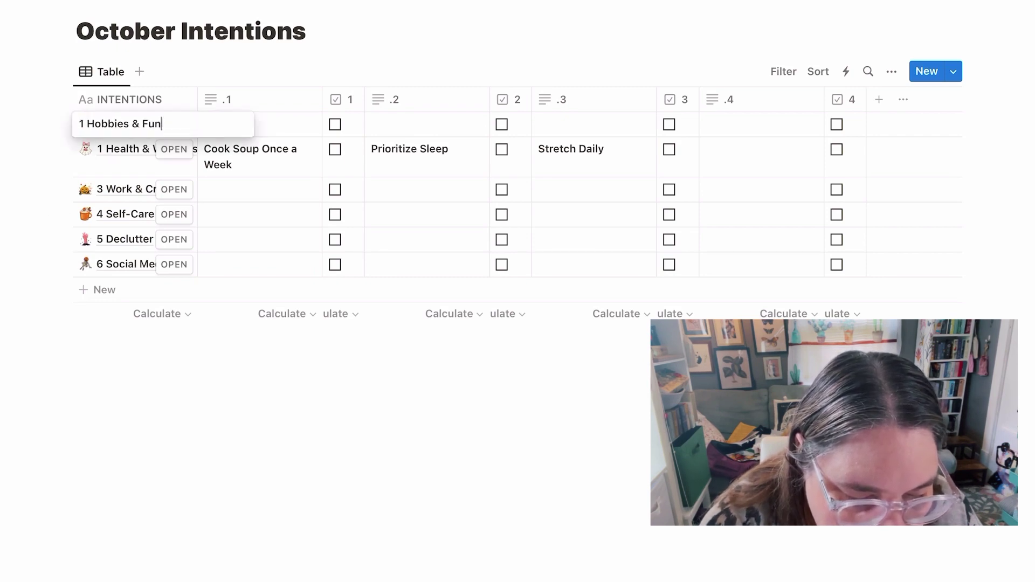
pyautogui.press('Left')
pyautogui.press('Left')
pyautogui.press('Left')
pyautogui.press('Left')
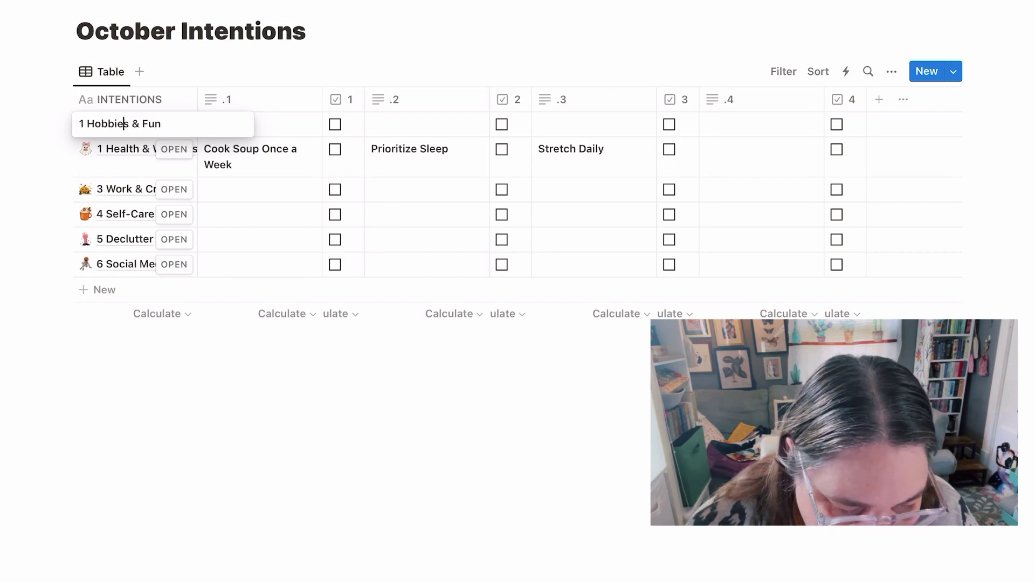
pyautogui.press('Left')
pyautogui.press('Left')
pyautogui.press('Left')
pyautogui.press('Left')
pyautogui.press('Left')
pyautogui.press('Left')
pyautogui.press('Left')
pyautogui.press('BackSpace')
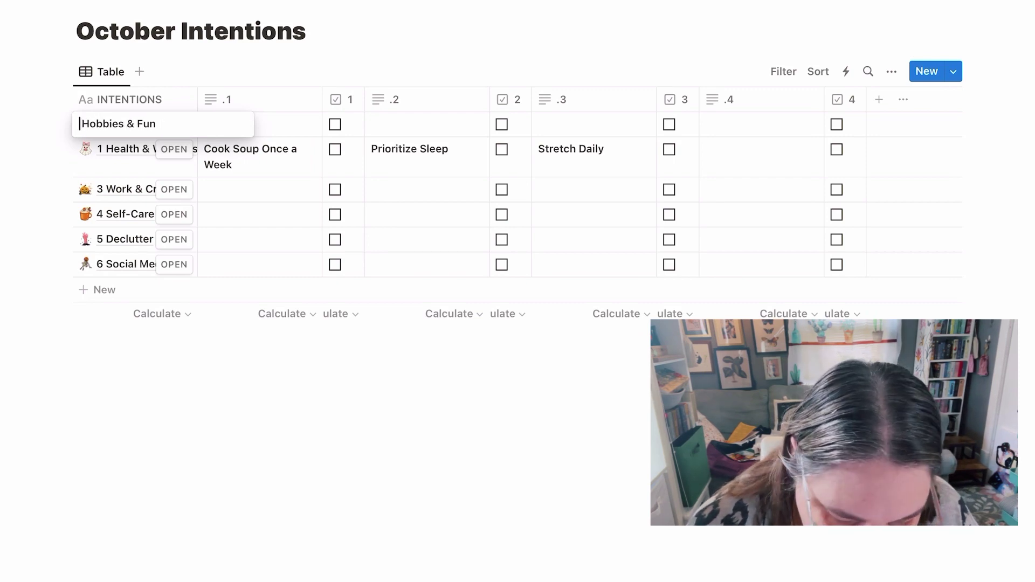
pyautogui.write('2')
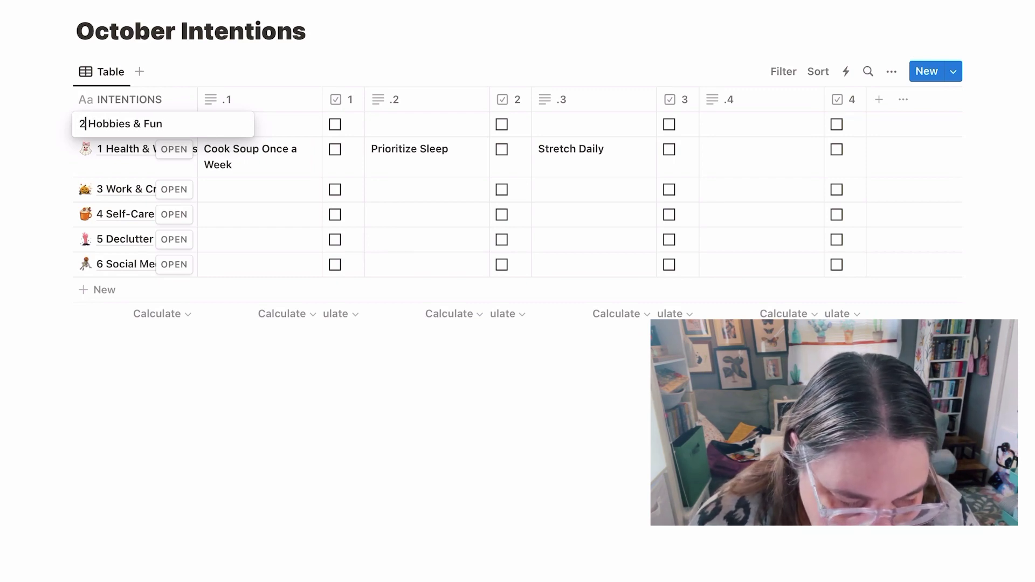
pyautogui.press('Return')
# - Return to the October Monthly Intentions page and review its checklist and Habit Tracker calendar
pyautogui.press('super+bracketleft')
pyautogui.scroll(-5, 348, 345)
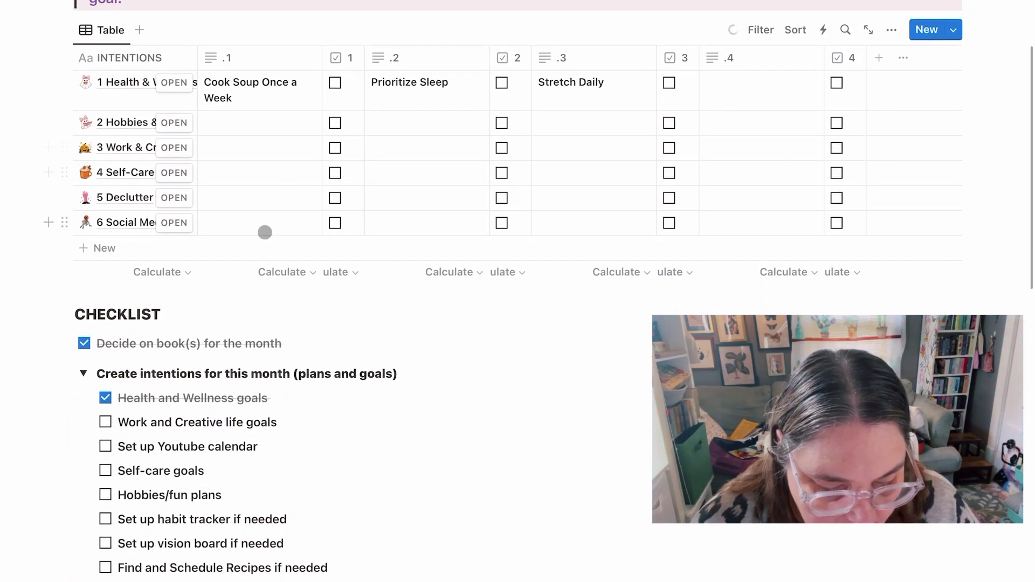
pyautogui.scroll(-9, 263, 231)
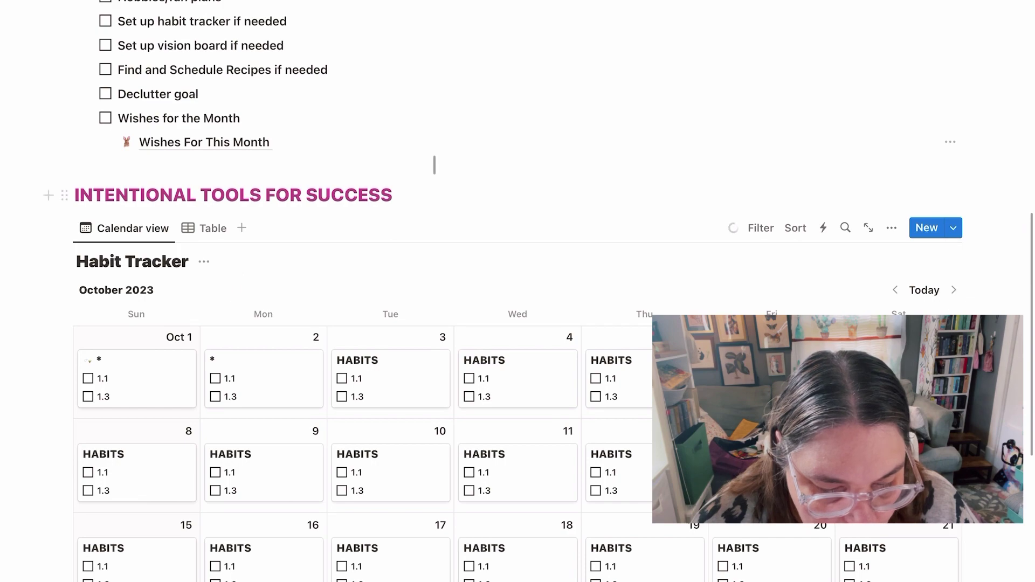
pyautogui.scroll(14, 422, 172)
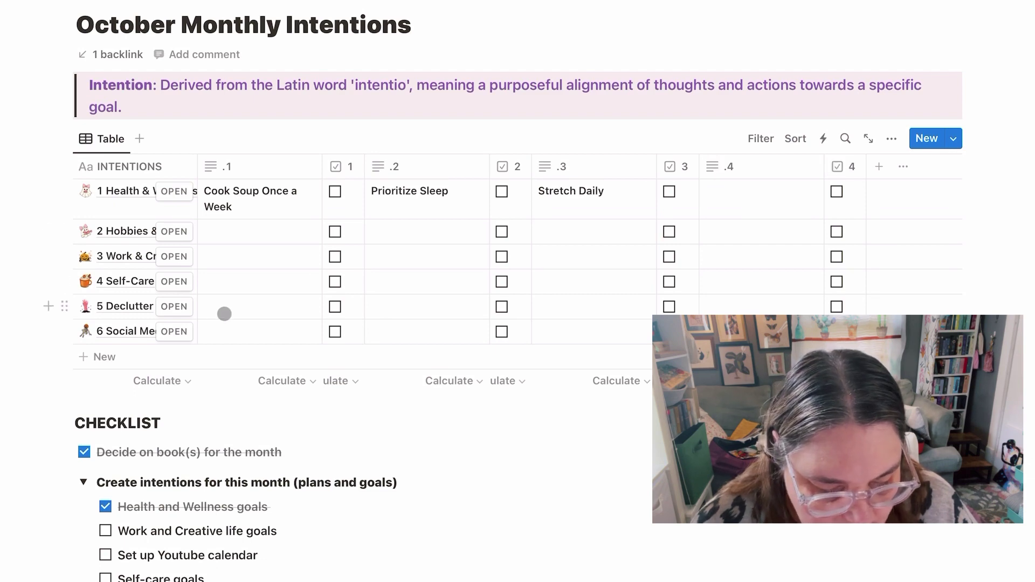
# - Open the 3 Work & Creative entry and set its .1 intention to "Memoir 3 cards per week"
pyautogui.scroll(-2, 224, 313)
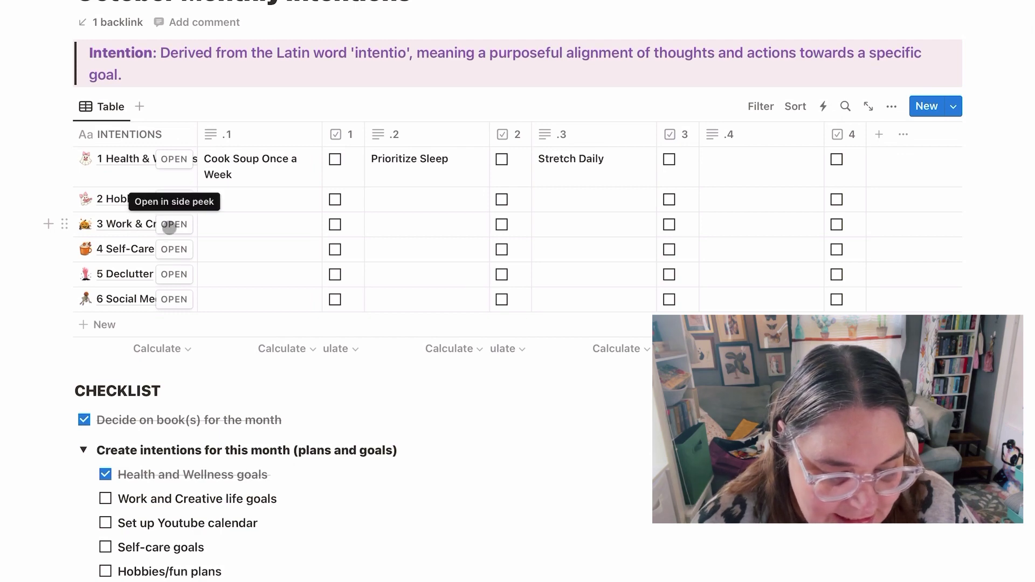
pyautogui.click(169, 226)
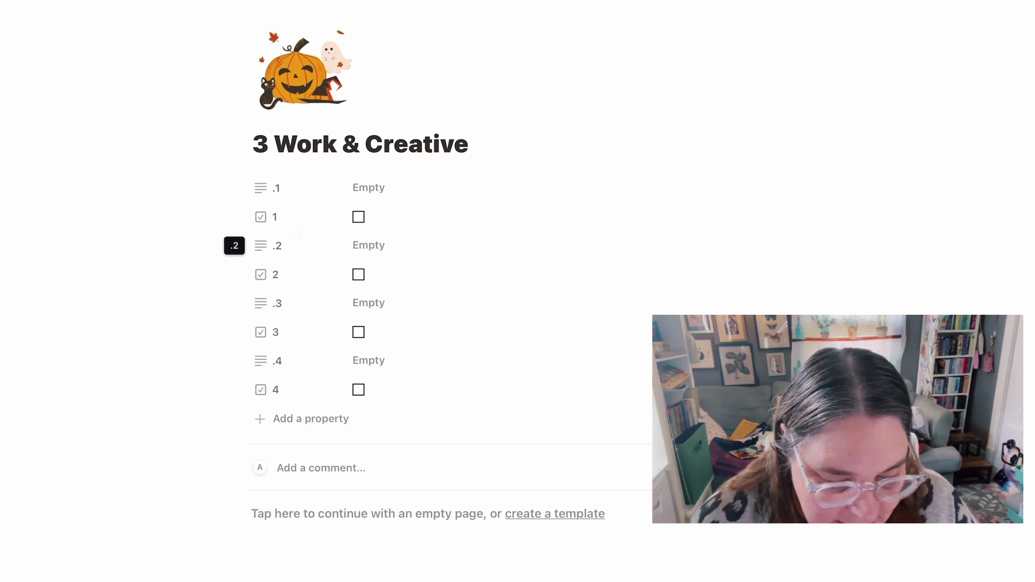
pyautogui.click(385, 192)
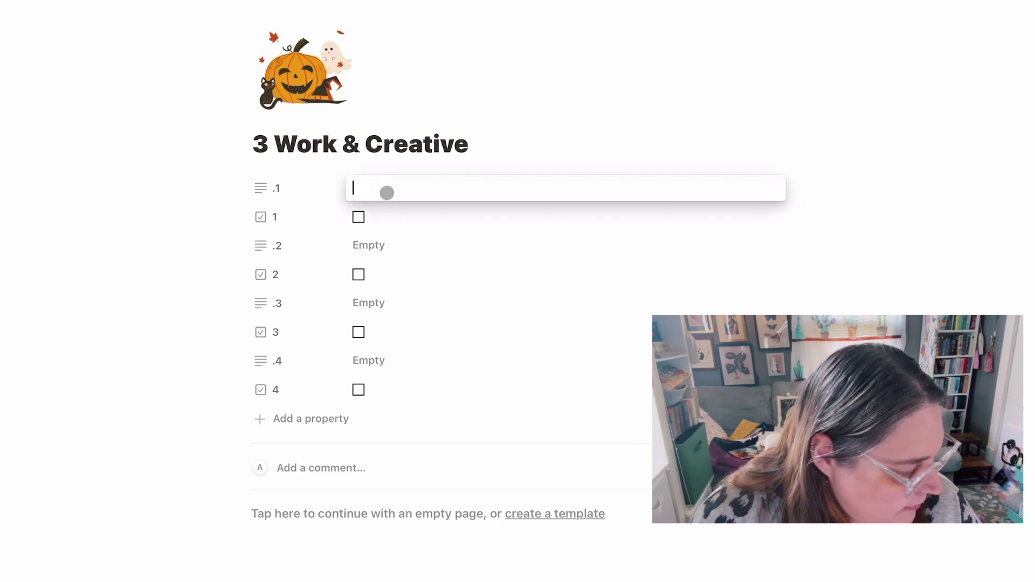
pyautogui.write('Mee')
pyautogui.press('BackSpace')
pyautogui.write('m')
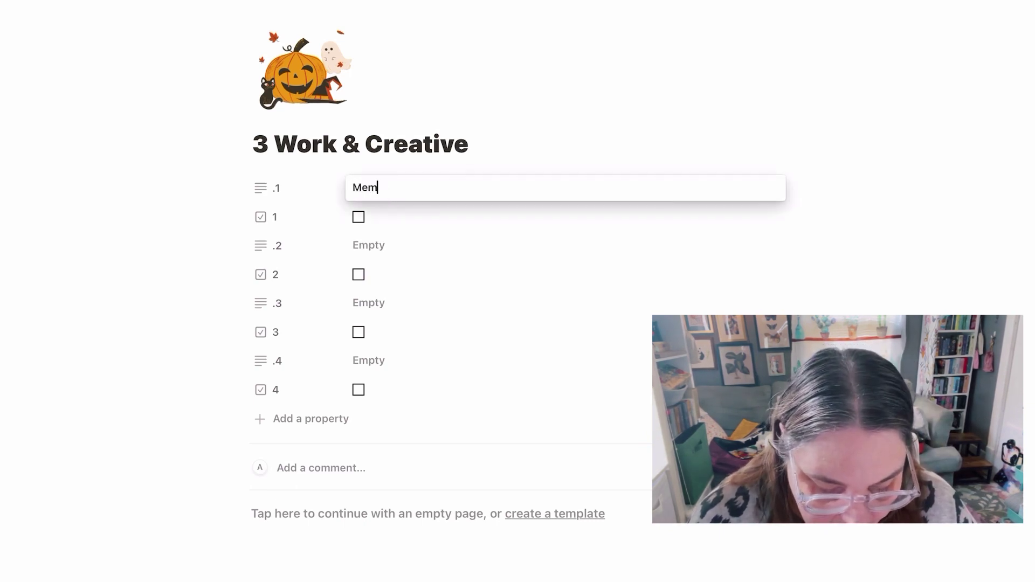
pyautogui.write('oi')
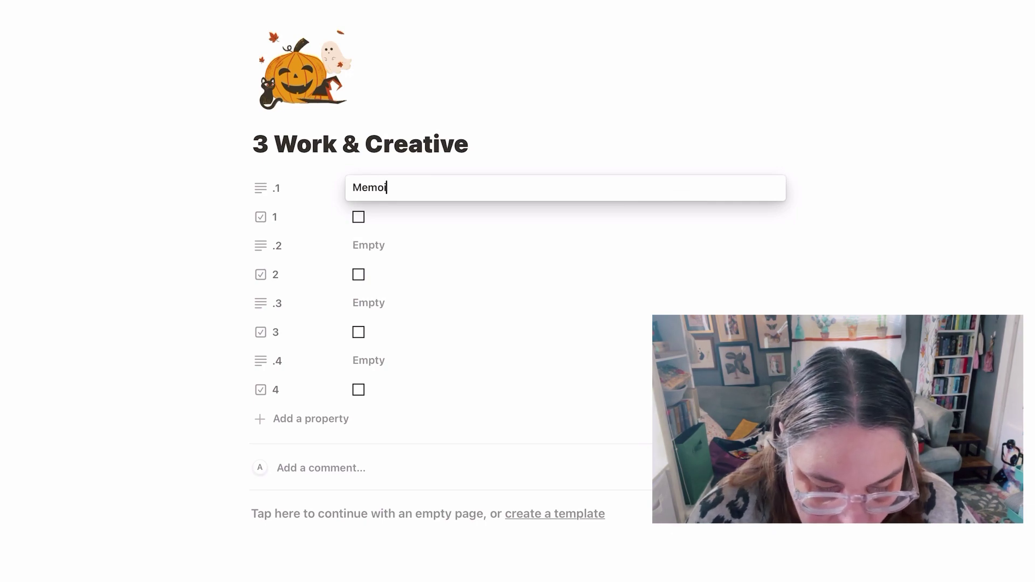
pyautogui.write('r')
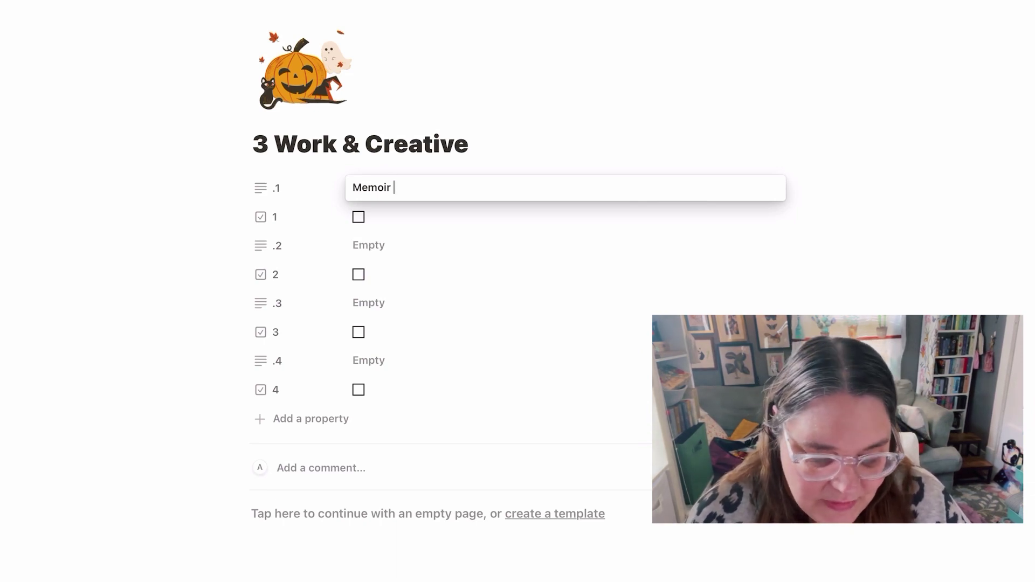
pyautogui.write('3 Ca')
pyautogui.press('BackSpace')
pyautogui.press('BackSpace')
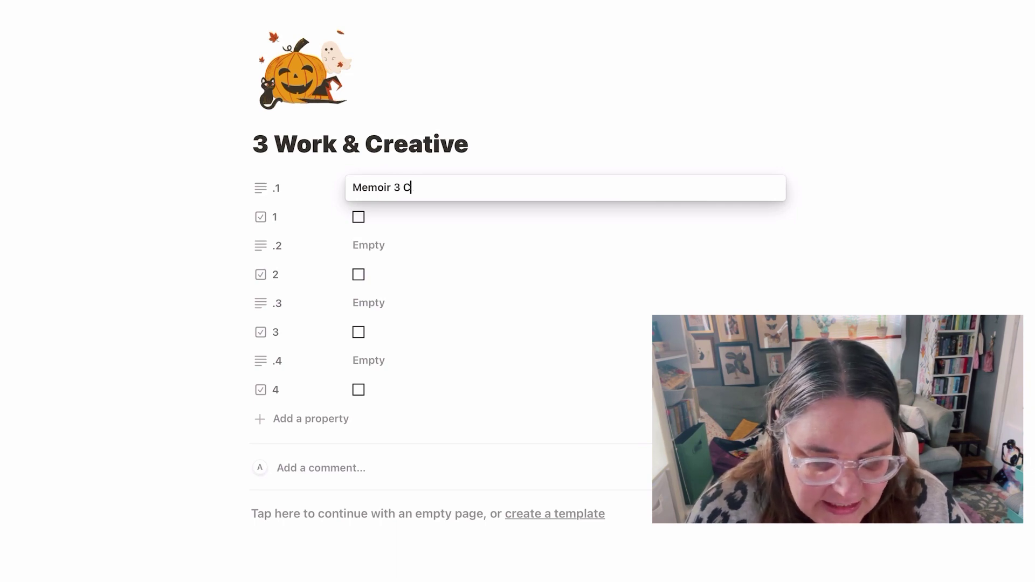
pyautogui.write('card')
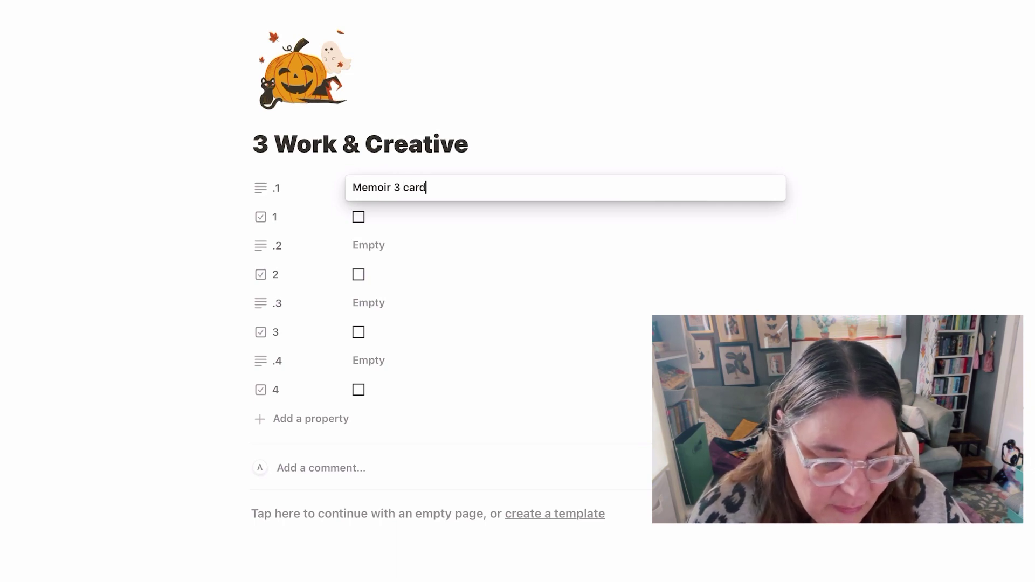
pyautogui.write(' s per week')
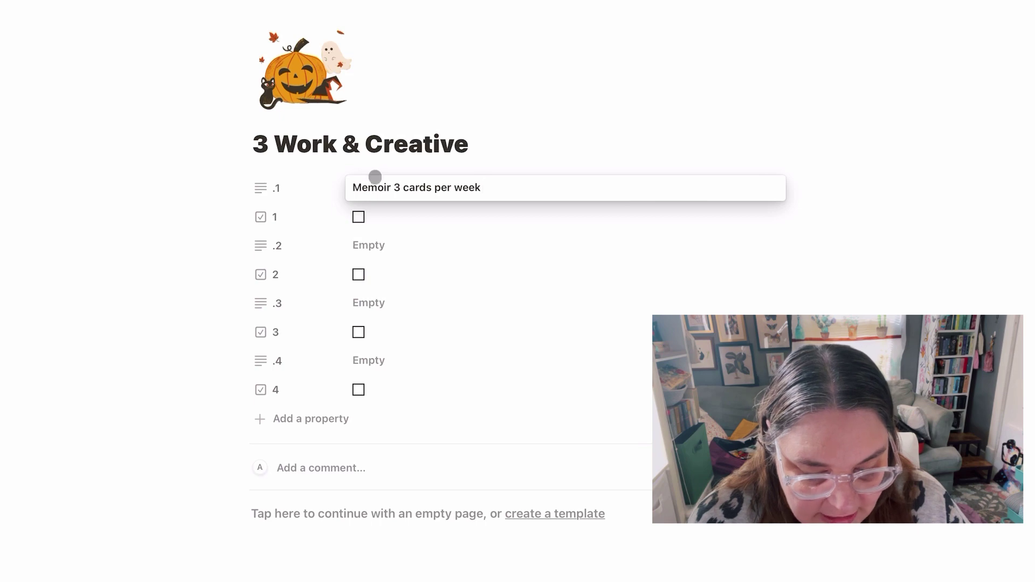
pyautogui.click(397, 217)
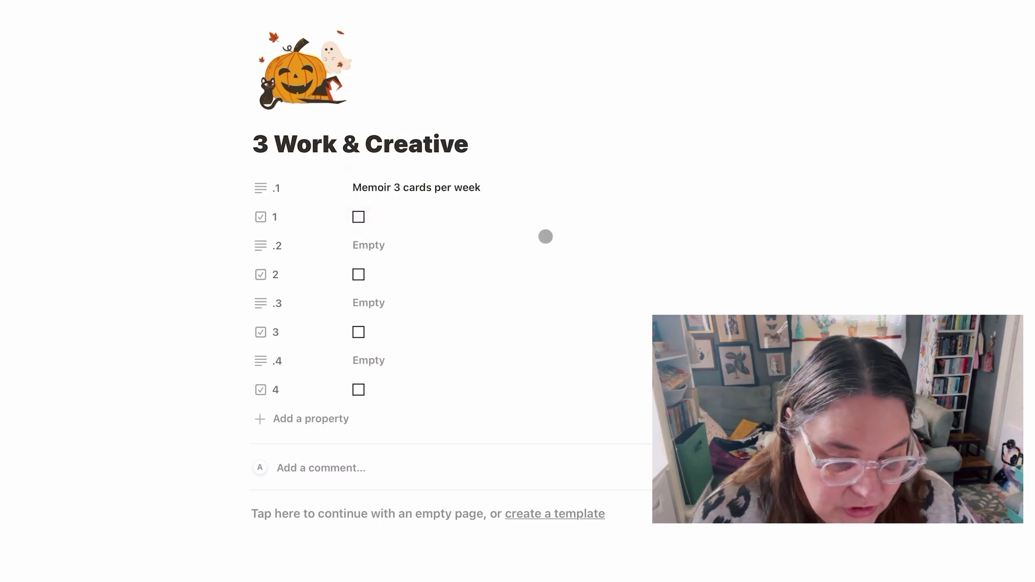
# - Set the .2 intention of the Work & Creative entry to "Order the preorders Midnight FYC"
pyautogui.click(545, 236)
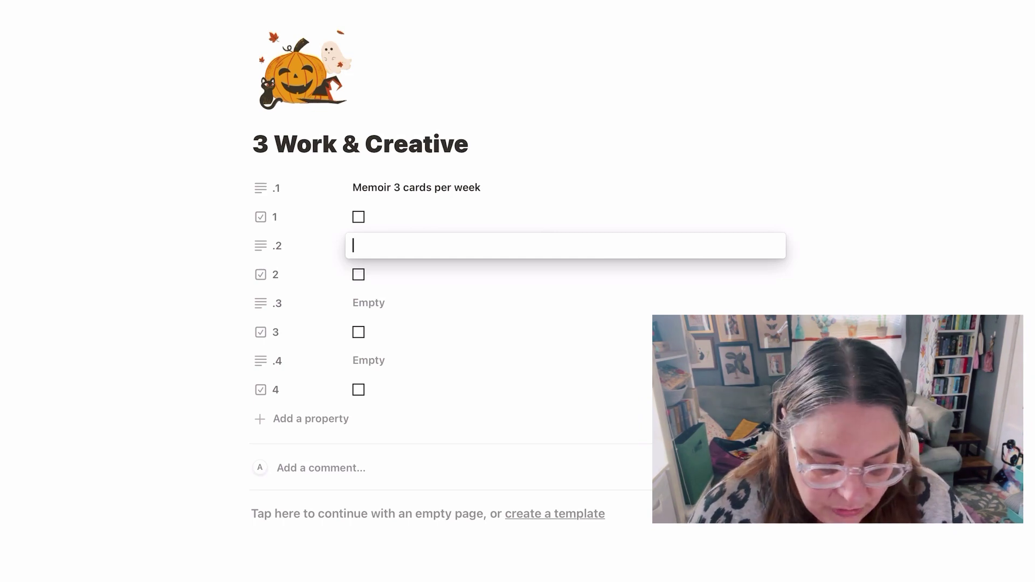
pyautogui.write('Orde')
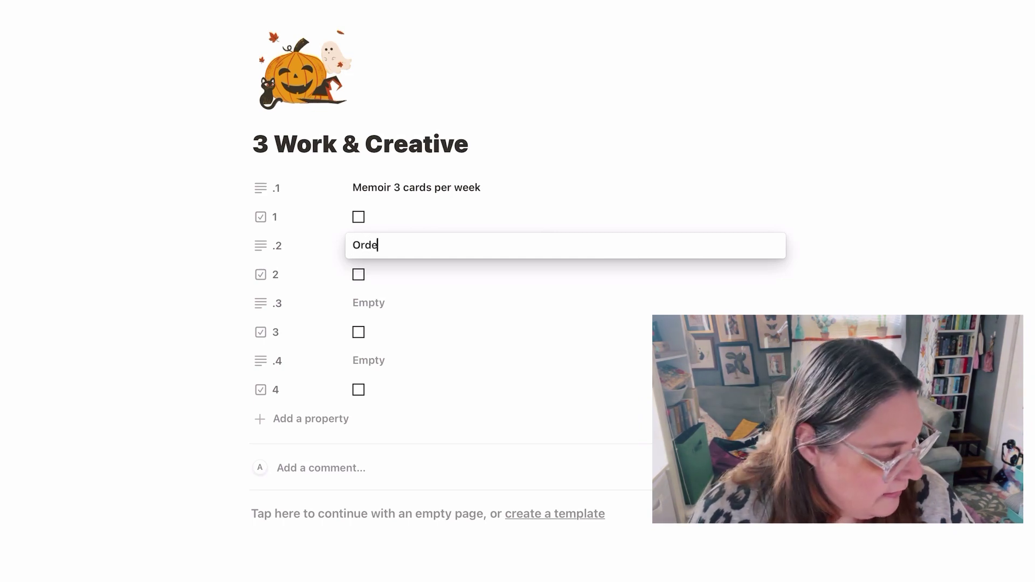
pyautogui.write('r the preo')
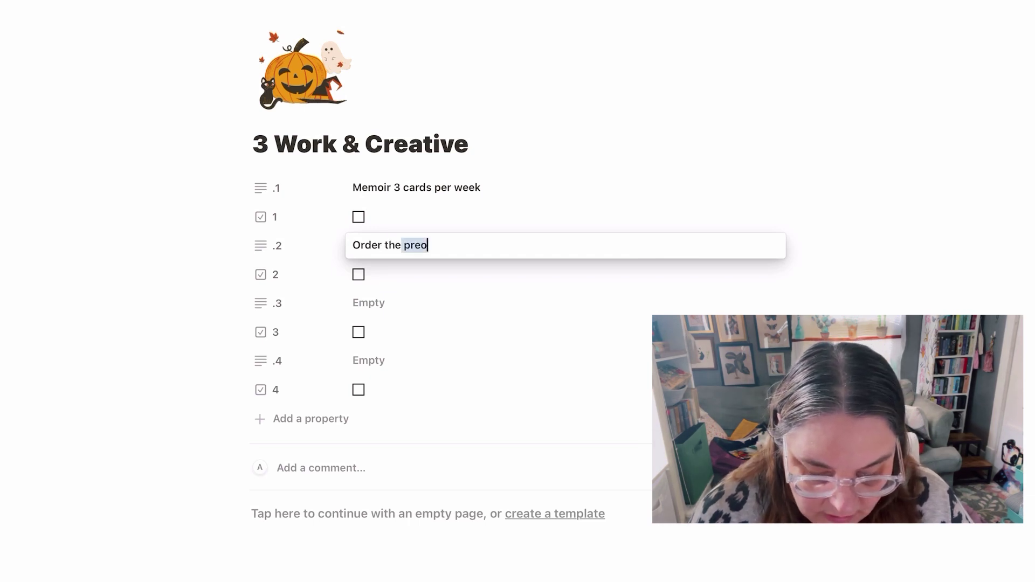
pyautogui.press('BackSpace')
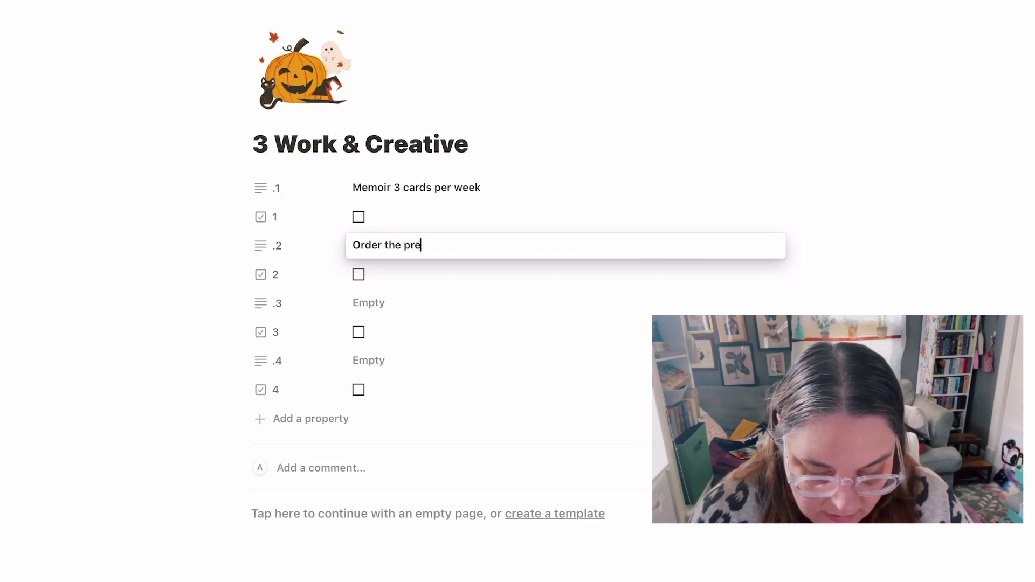
pyautogui.write('orders Minigh')
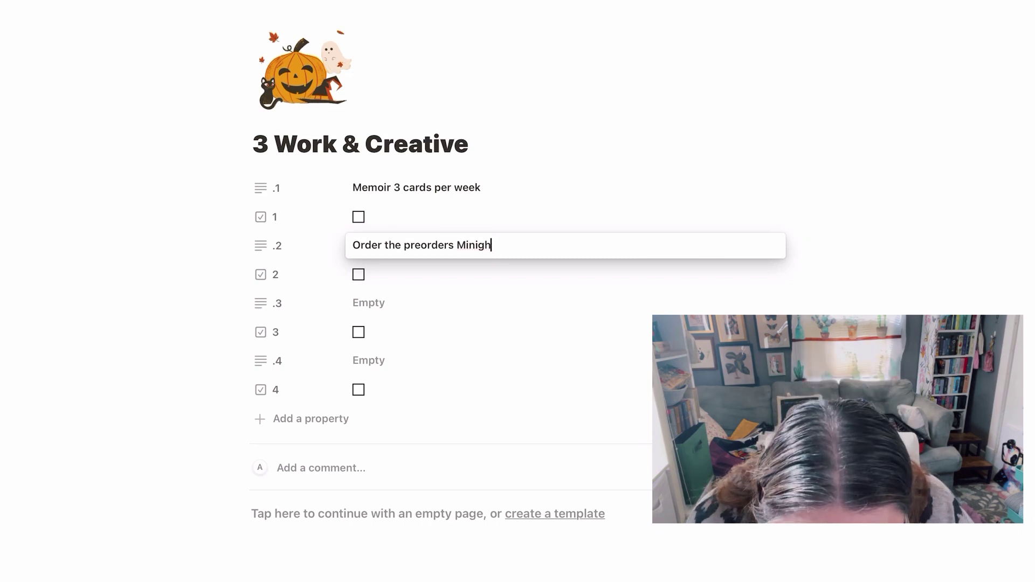
pyautogui.press('BackSpace')
pyautogui.press('BackSpace')
pyautogui.press('BackSpace')
pyautogui.press('BackSpace')
pyautogui.write('dnight')
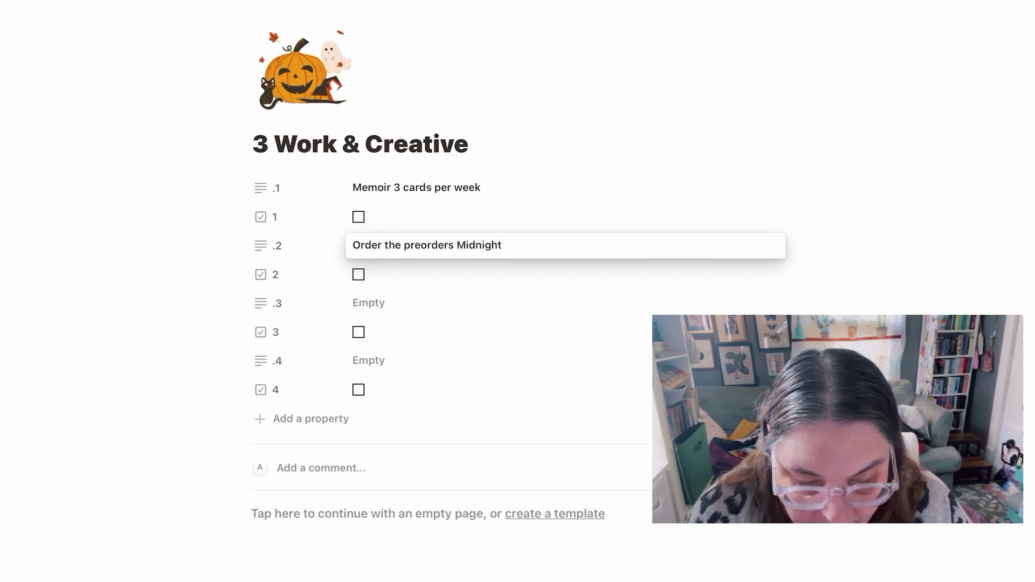
pyautogui.write(' FYC')
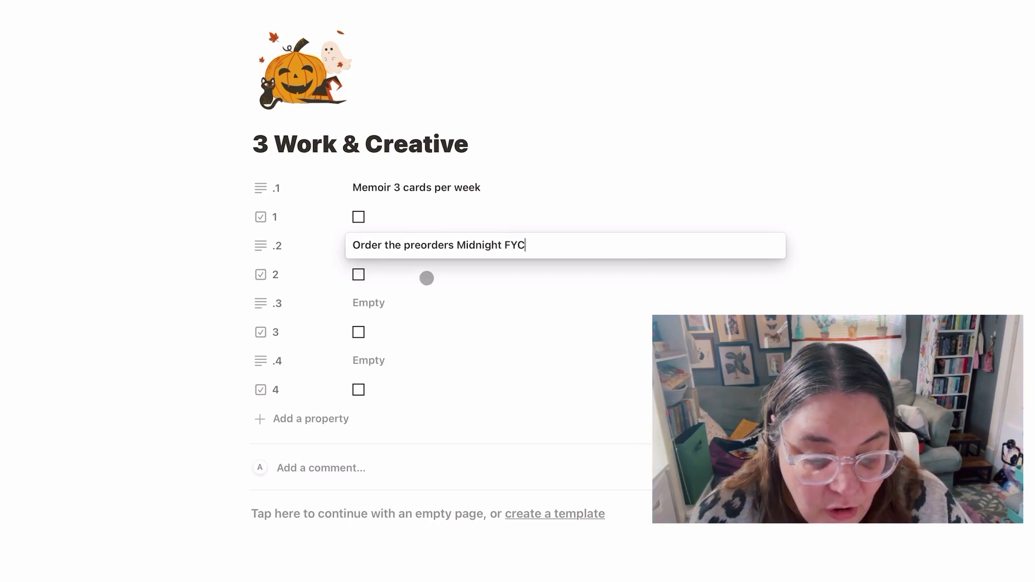
pyautogui.click(384, 305)
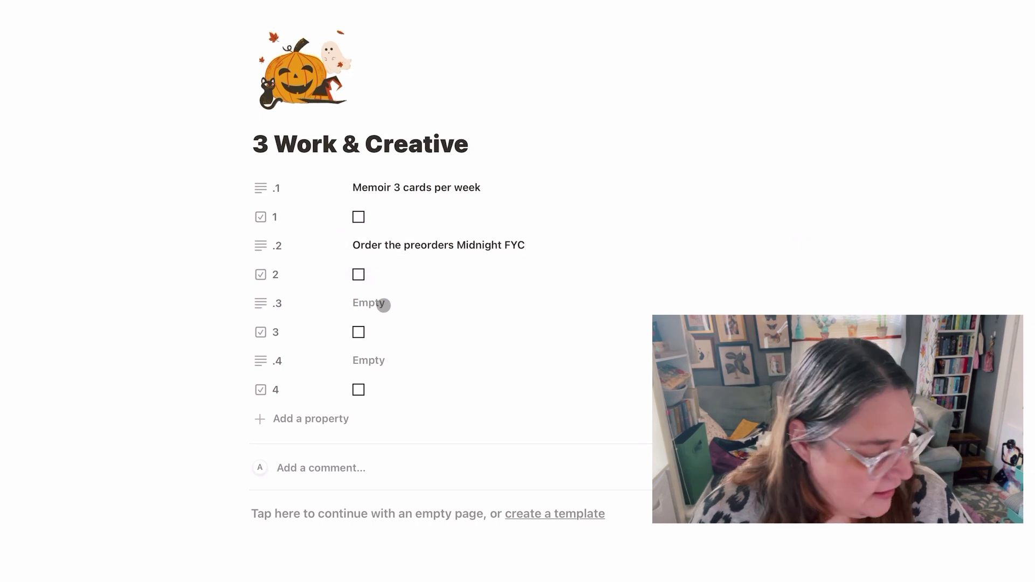
# - Set the .3 intention of the Work & Creative entry to "Order first run of The TOF"
pyautogui.click(373, 305)
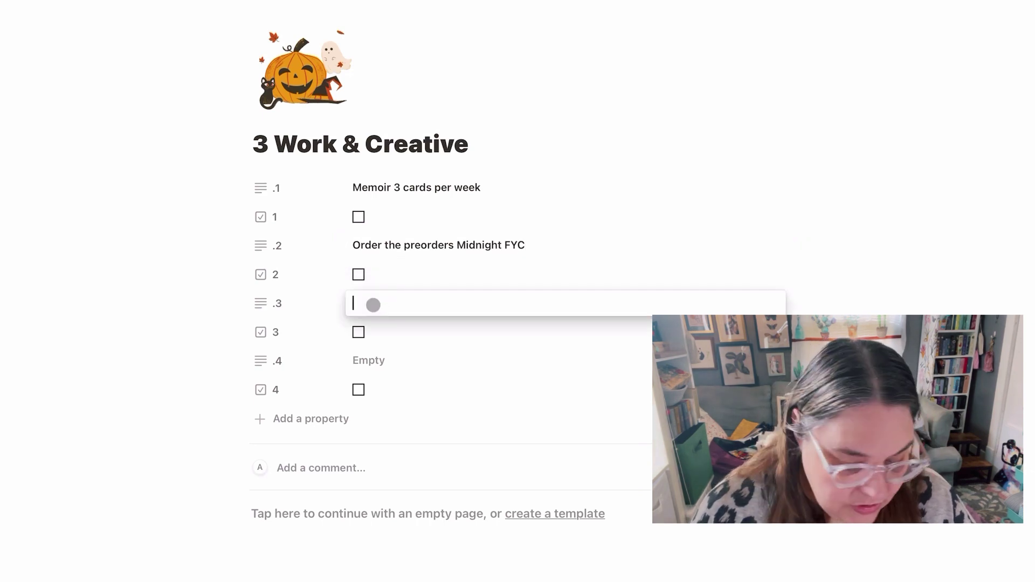
pyautogui.write('Order ')
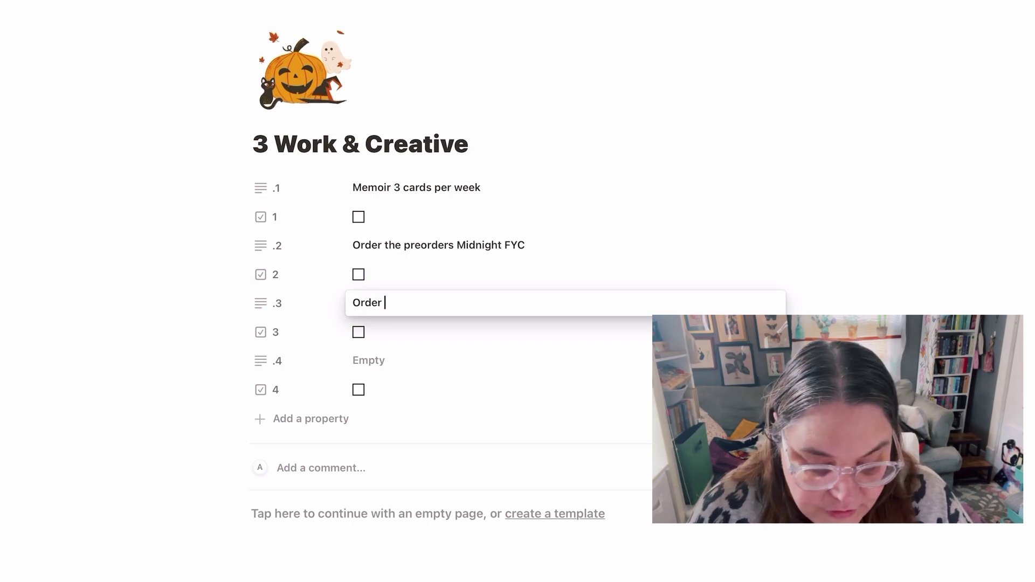
pyautogui.write('first ')
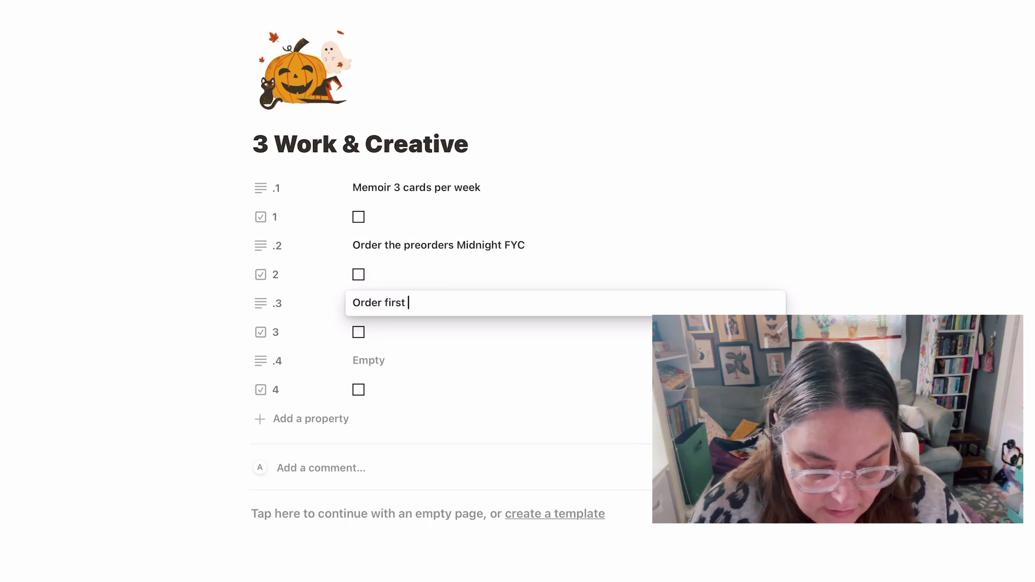
pyautogui.write('run of ')
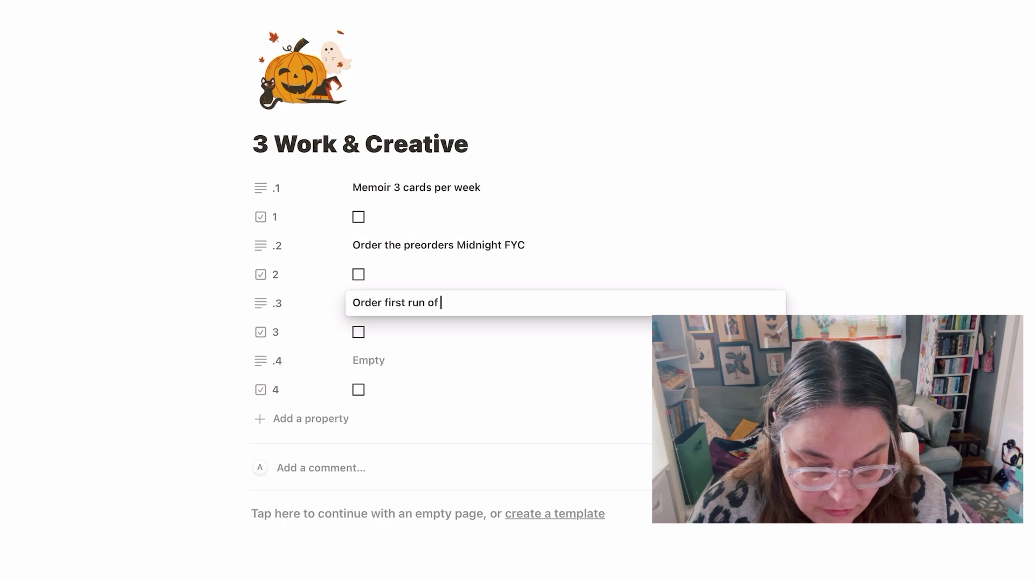
pyautogui.write('The Tarot')
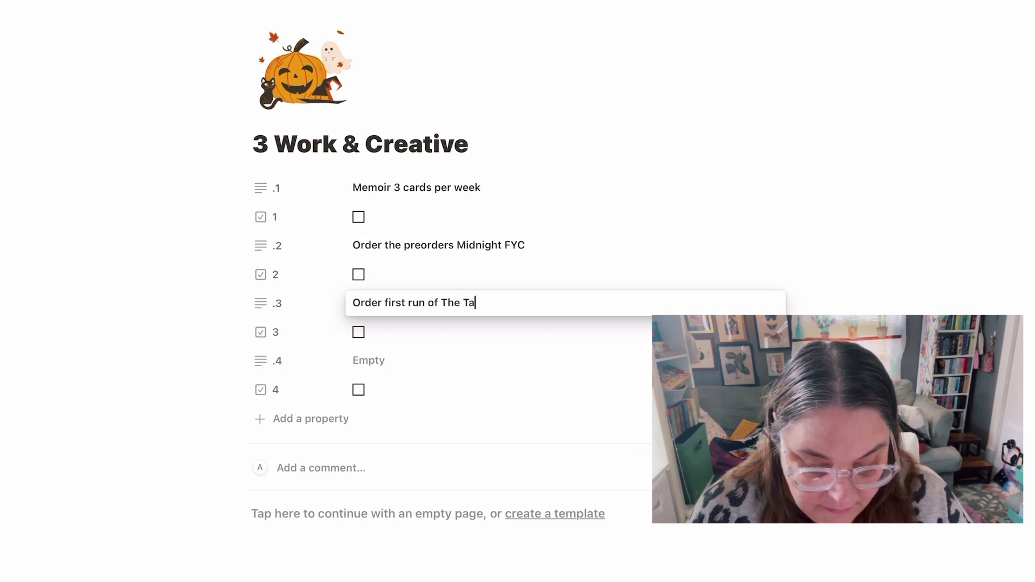
pyautogui.press('BackSpace')
pyautogui.press('BackSpace')
pyautogui.press('BackSpace')
pyautogui.press('BackSpace')
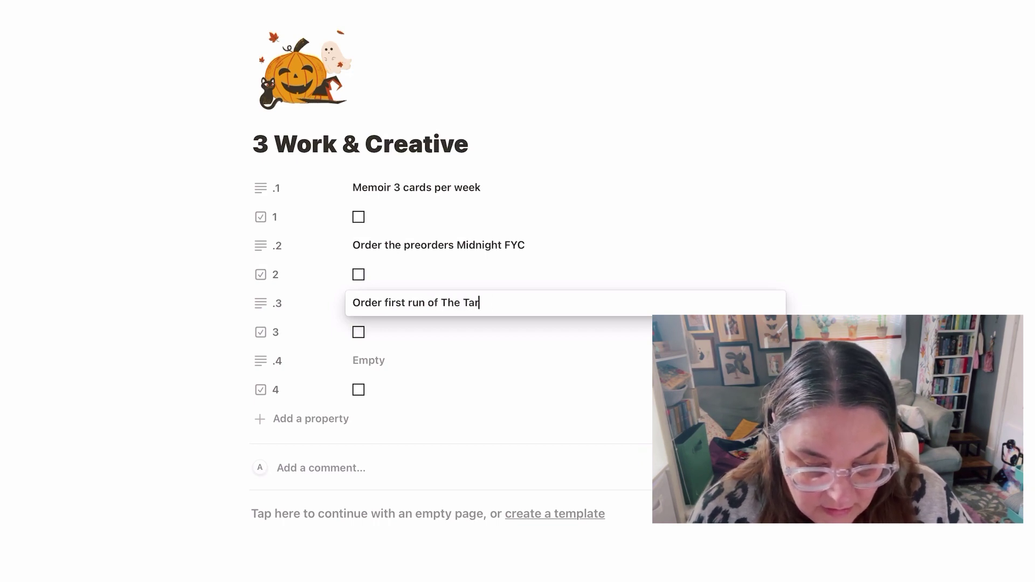
pyautogui.write('OF')
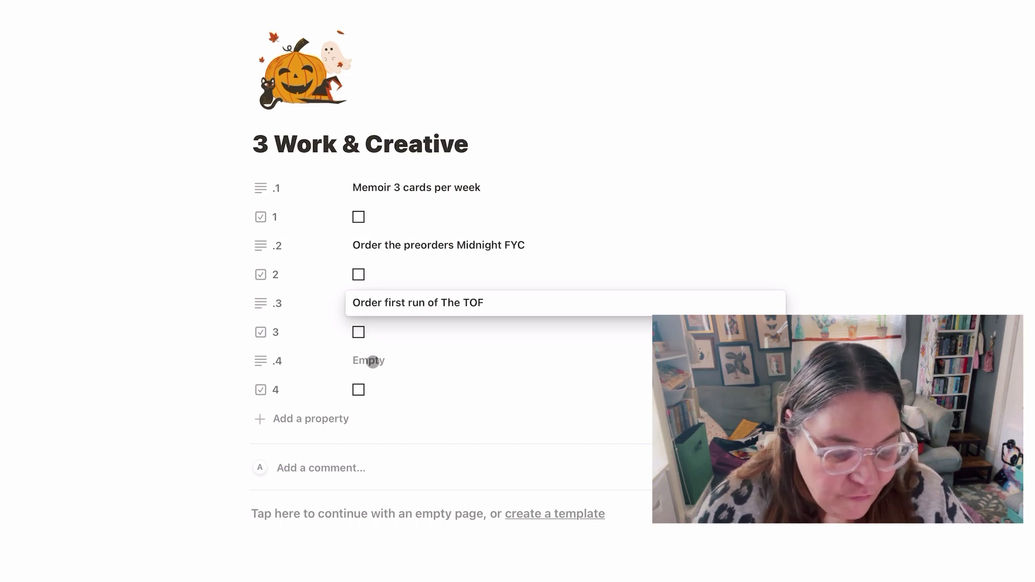
pyautogui.click(372, 363)
# - Set the .4 intention of the Work & Creative entry to "Decide/work on companion oracles"
pyautogui.click(373, 362)
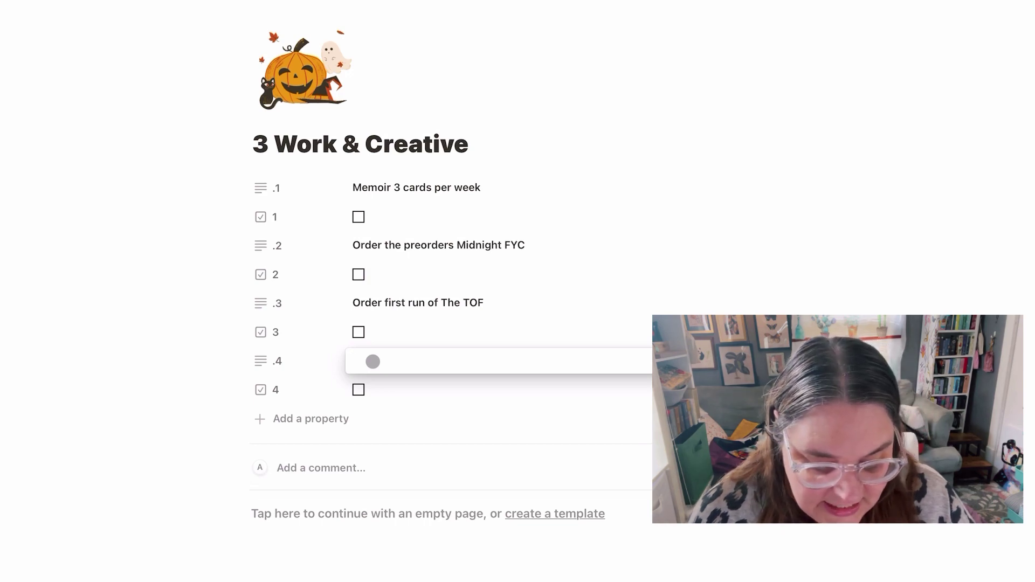
pyautogui.write('Decide on/wrok')
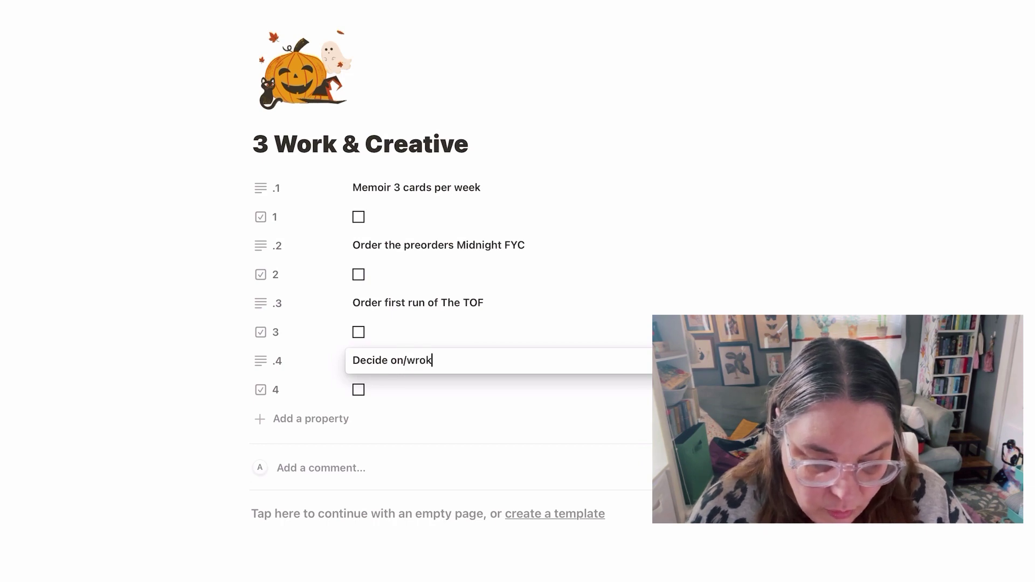
pyautogui.write(' on')
pyautogui.press('BackSpace')
pyautogui.press('BackSpace')
pyautogui.press('BackSpace')
pyautogui.press('BackSpace')
pyautogui.press('BackSpace')
pyautogui.press('BackSpace')
pyautogui.press('BackSpace')
pyautogui.press('BackSpace')
pyautogui.press('BackSpace')
pyautogui.press('BackSpace')
pyautogui.press('BackSpace')
pyautogui.write('/work on')
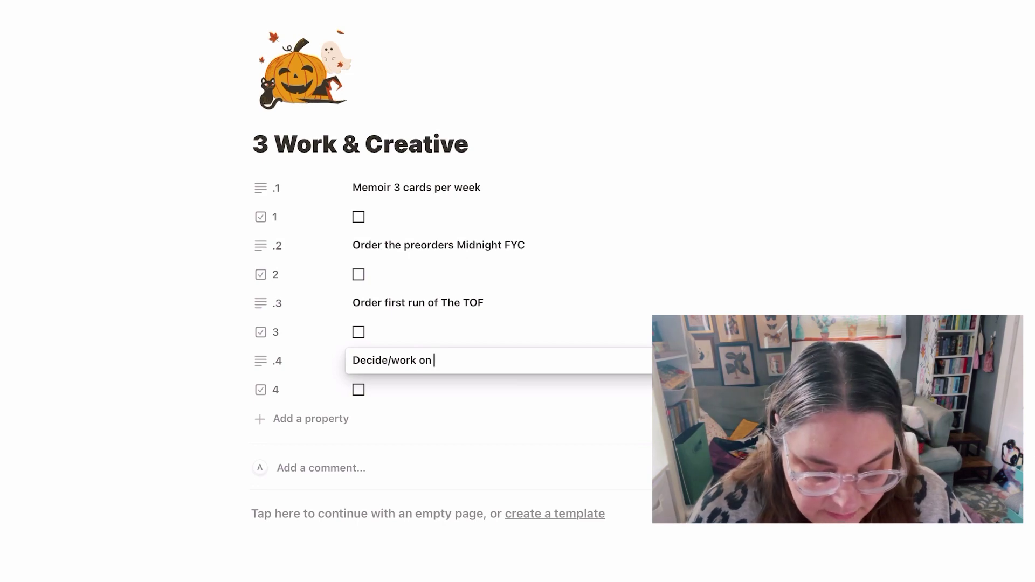
pyautogui.write(' compa')
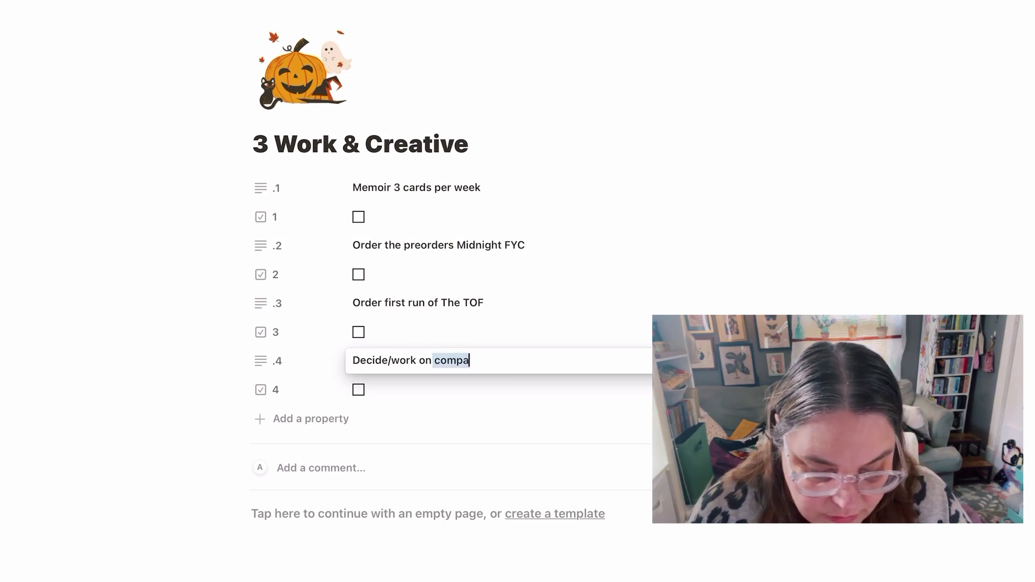
pyautogui.write('nion')
pyautogui.write('oracles')
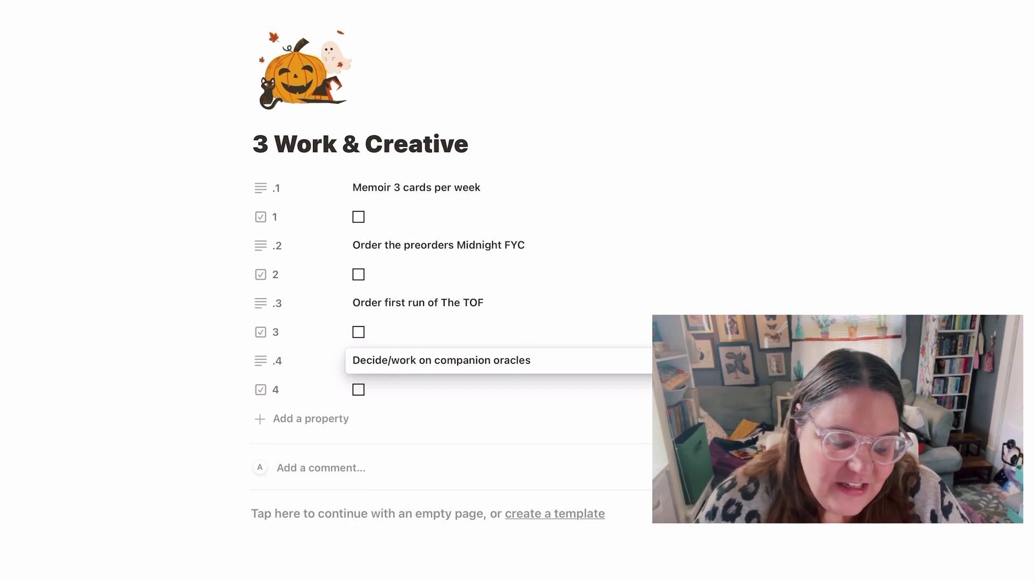
pyautogui.click(436, 391)
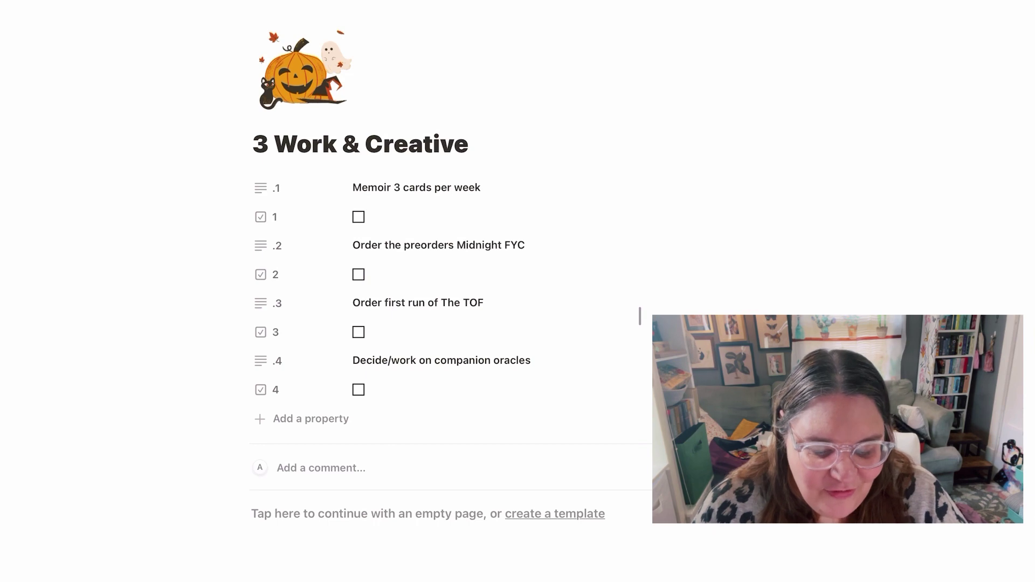
pyautogui.scroll(-1, 641, 305)
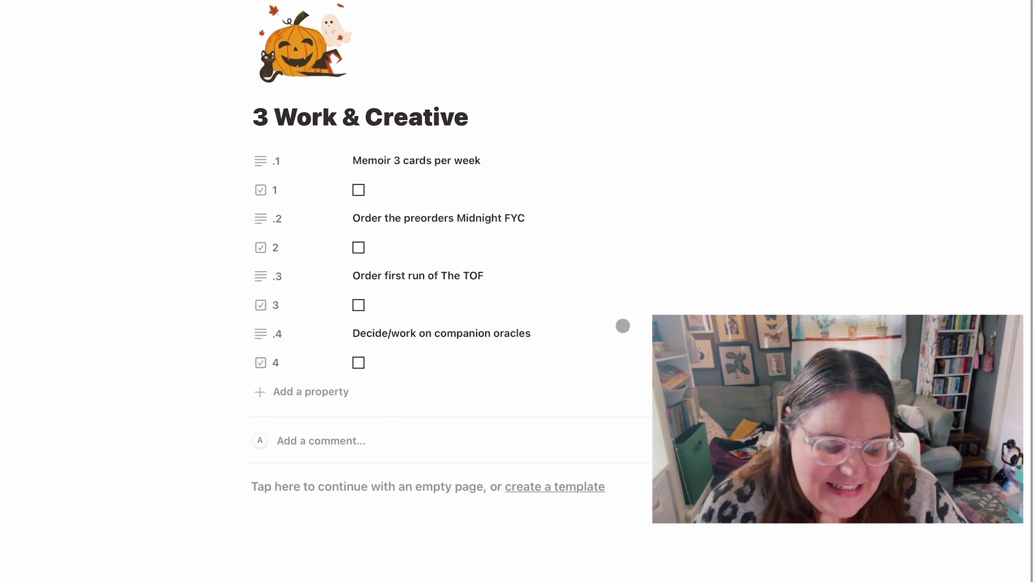
pyautogui.scroll(1, 622, 326)
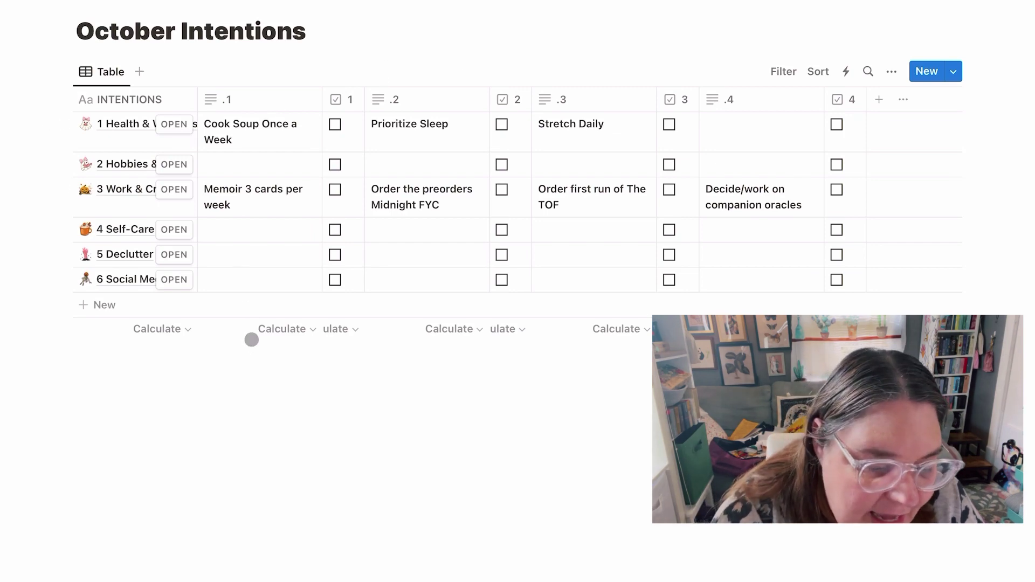
# - Return to the October Monthly Intentions page and check off "Work and Creative life goals" in its checklist
pyautogui.press('super+[')
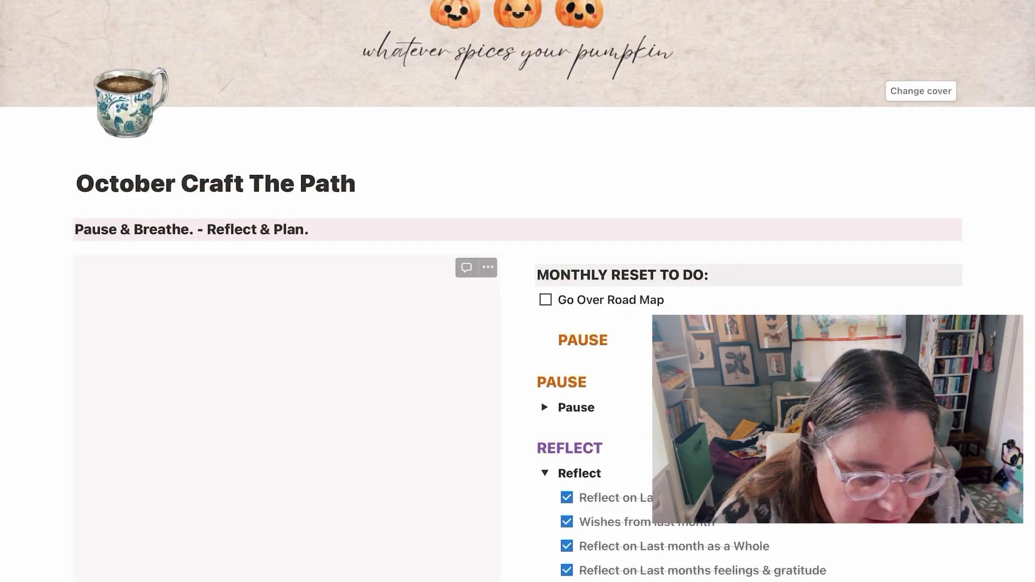
pyautogui.scroll(-8, 178, 319)
pyautogui.click(178, 319)
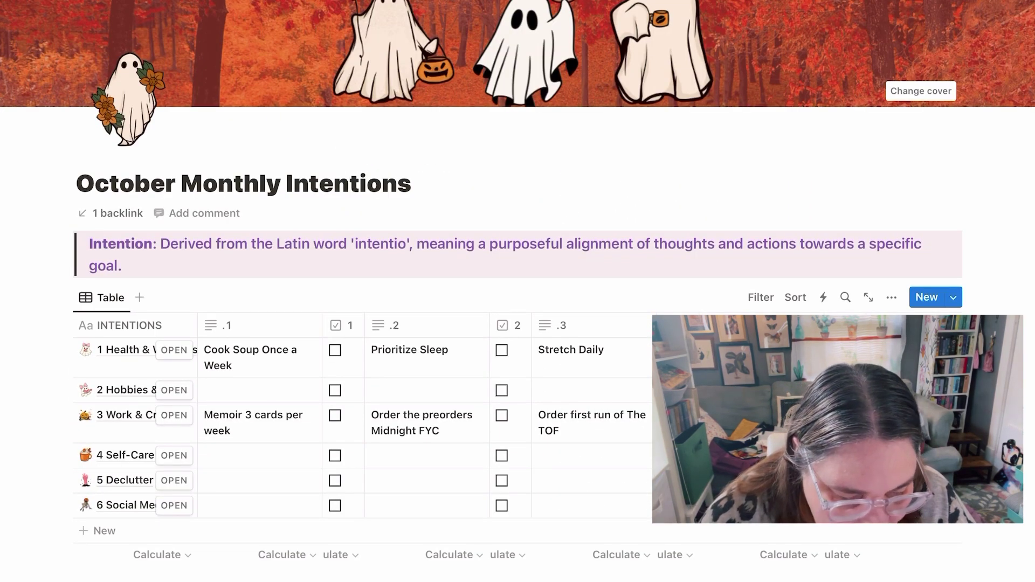
pyautogui.scroll(-7, 517, 291)
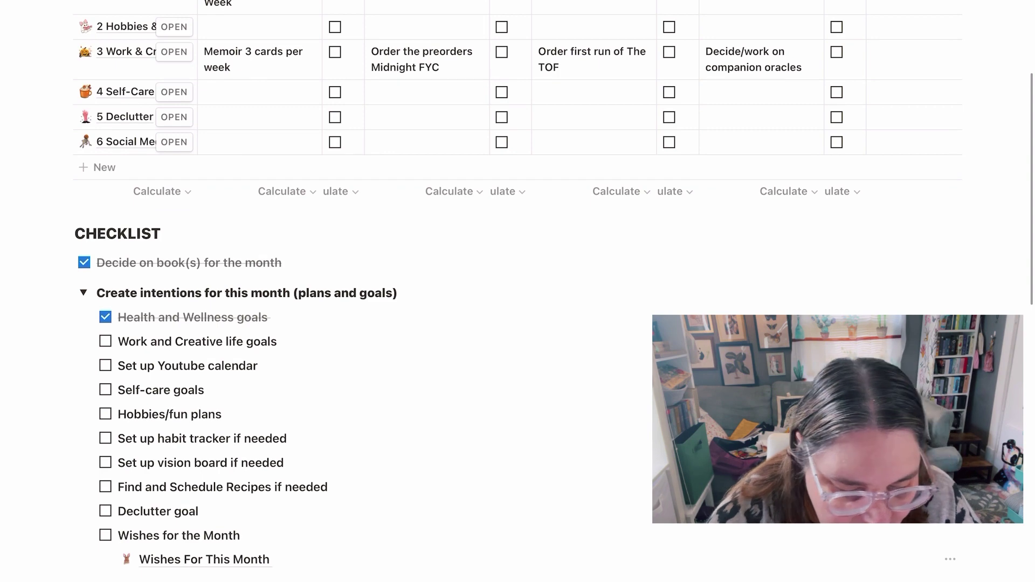
pyautogui.click(105, 342)
# - Open the October 1 entry in the Habit Tracker calendar and add a checkbox property to it
pyautogui.scroll(-3, 105, 341)
pyautogui.scroll(-6, 517, 291)
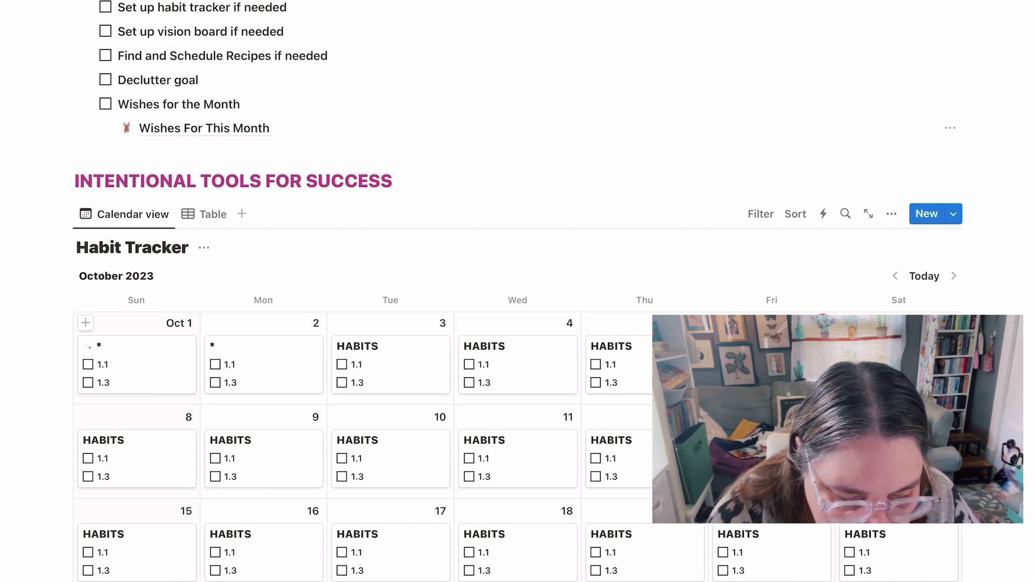
pyautogui.click(137, 356)
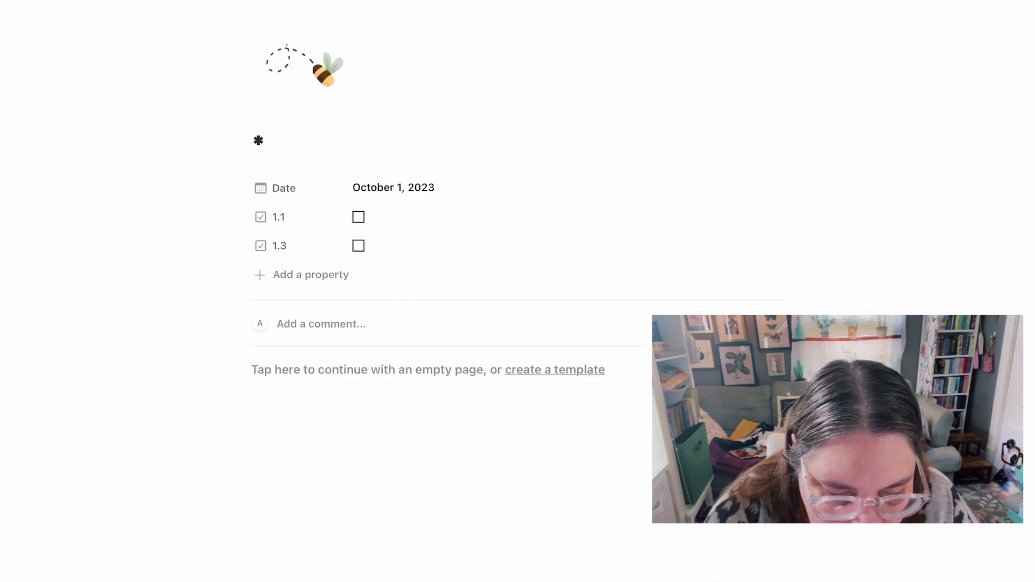
pyautogui.click(310, 275)
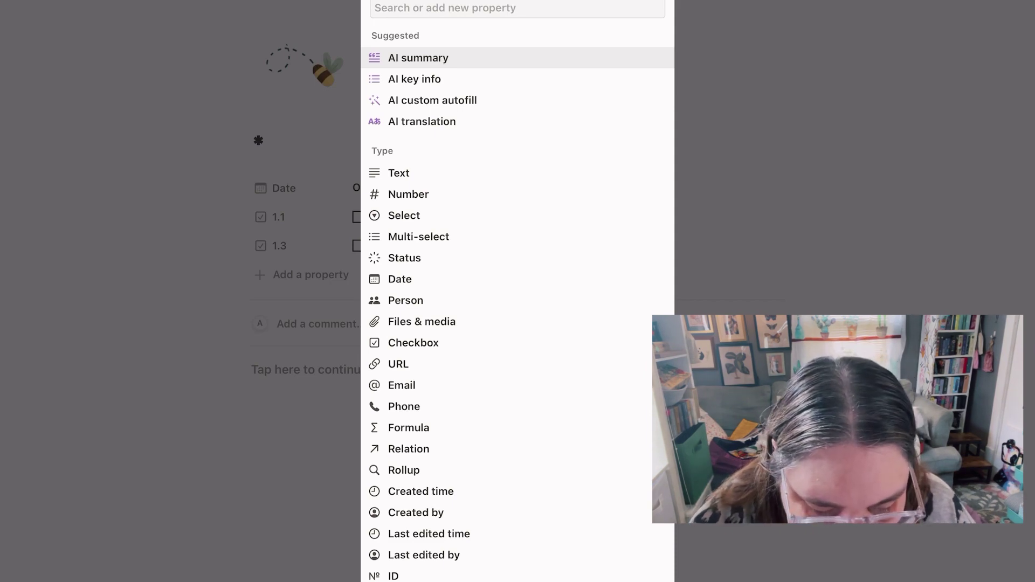
pyautogui.click(413, 343)
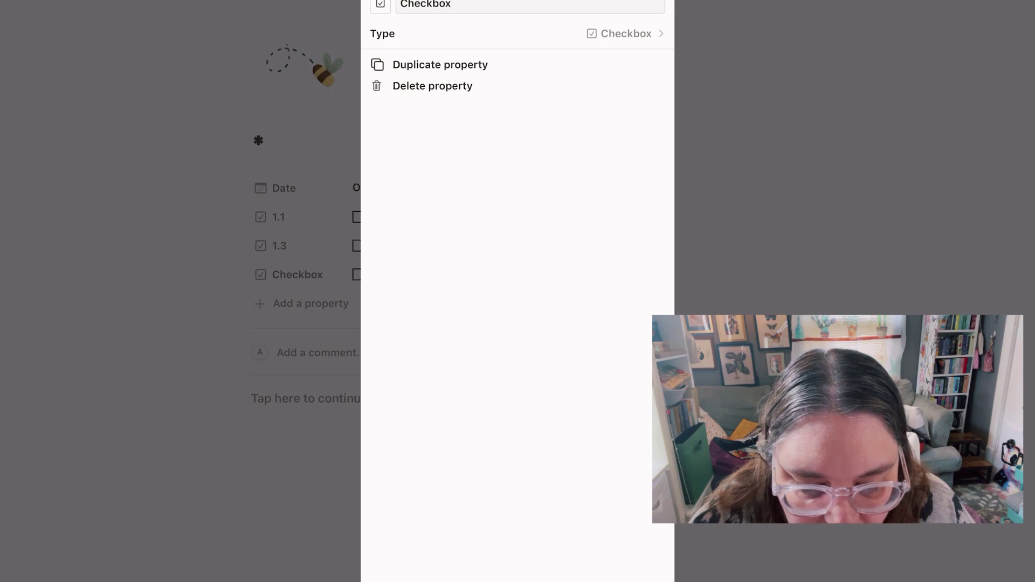
# - Rename the new checkbox property of the habit entry to 3.1
pyautogui.click(452, 5)
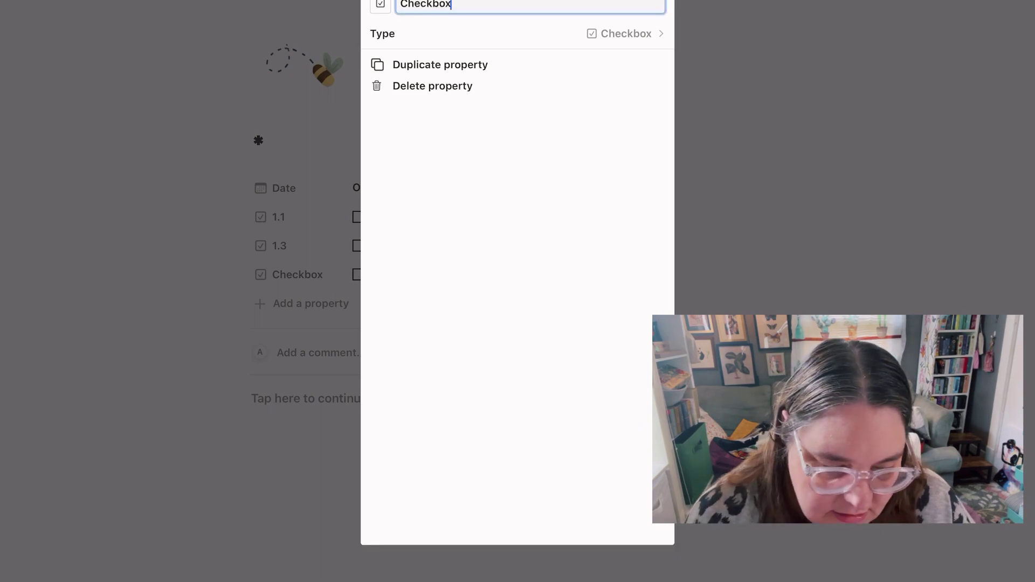
pyautogui.press('BackSpace')
pyautogui.press('BackSpace')
pyautogui.press('BackSpace')
pyautogui.press('BackSpace')
pyautogui.press('BackSpace')
pyautogui.press('BackSpace')
pyautogui.press('BackSpace')
pyautogui.press('BackSpace')
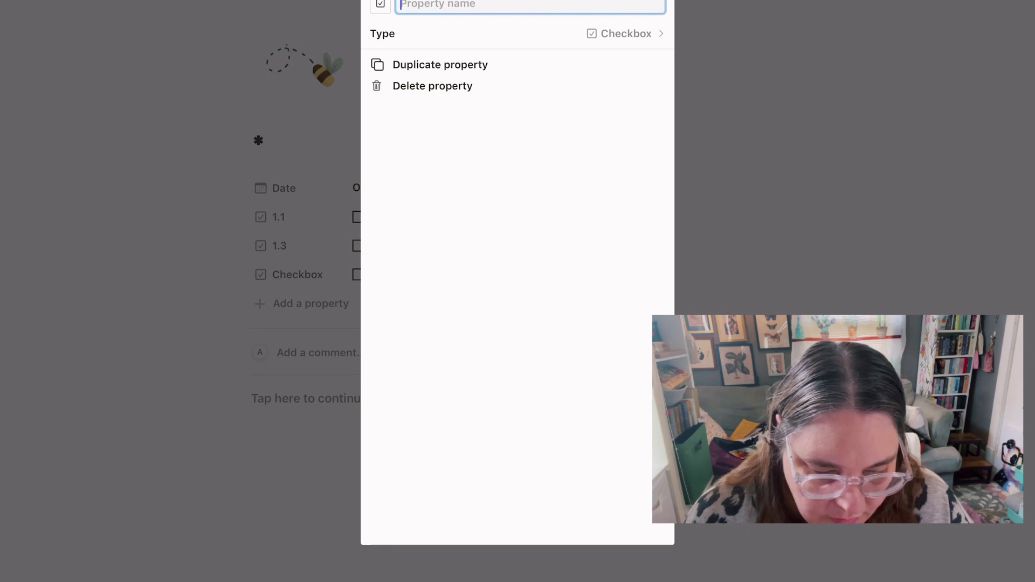
pyautogui.write('3')
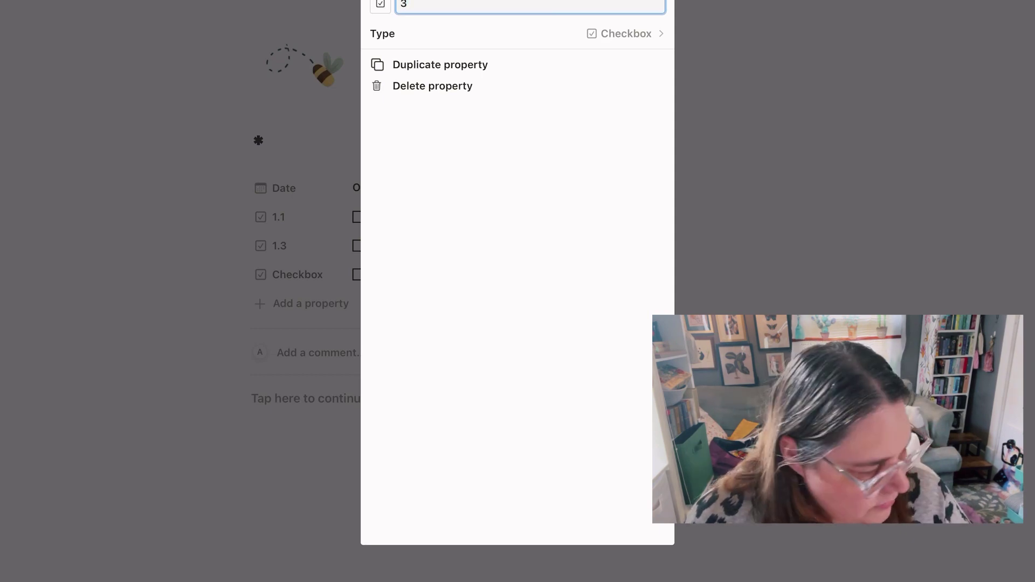
pyautogui.write('.1')
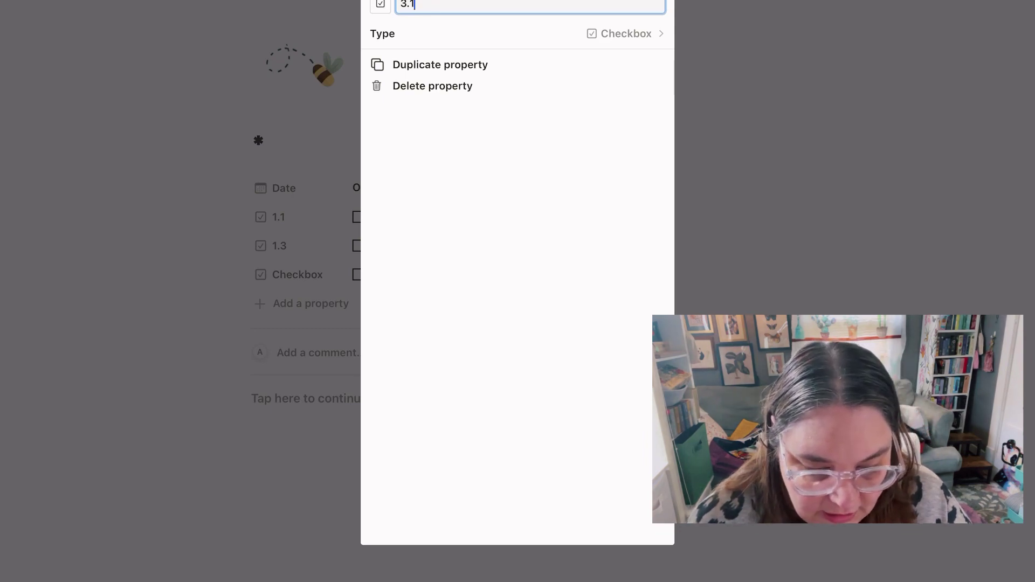
pyautogui.press('Return')
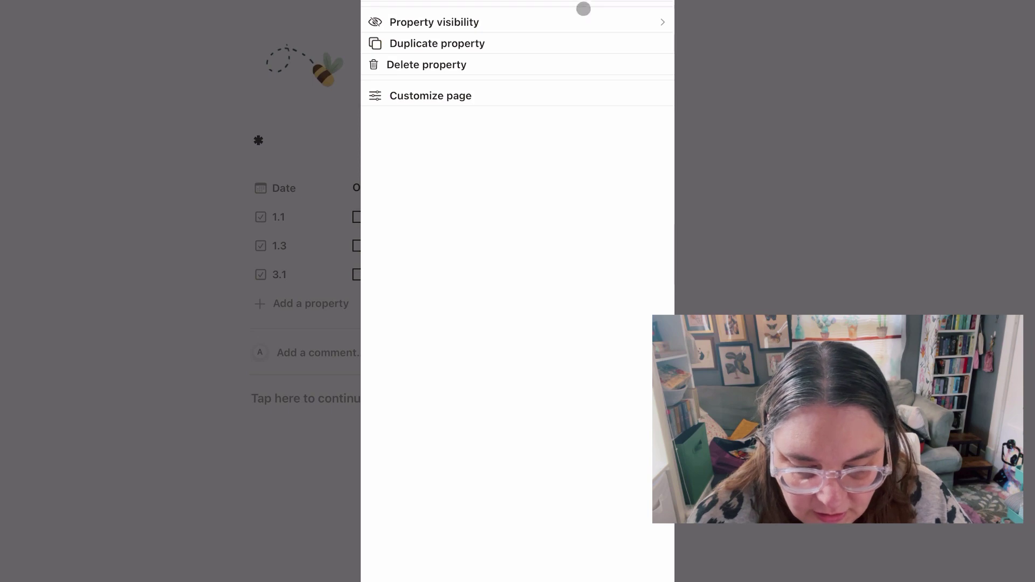
pyautogui.click(571, 19)
pyautogui.click(775, 231)
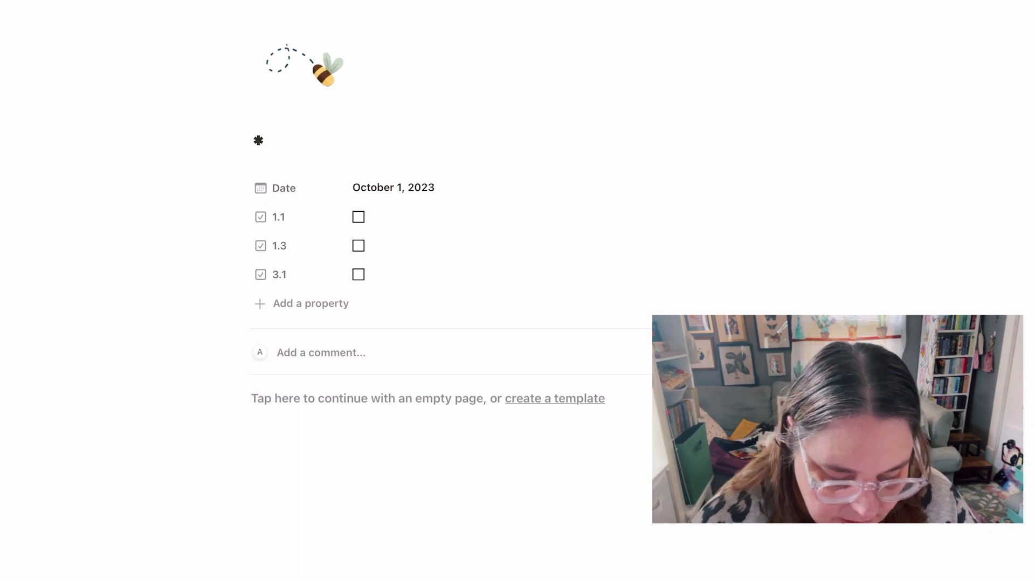
# - Open the full Habit Tracker database and show the 3.1 property in its calendar view
pyautogui.press('super+bracketleft')
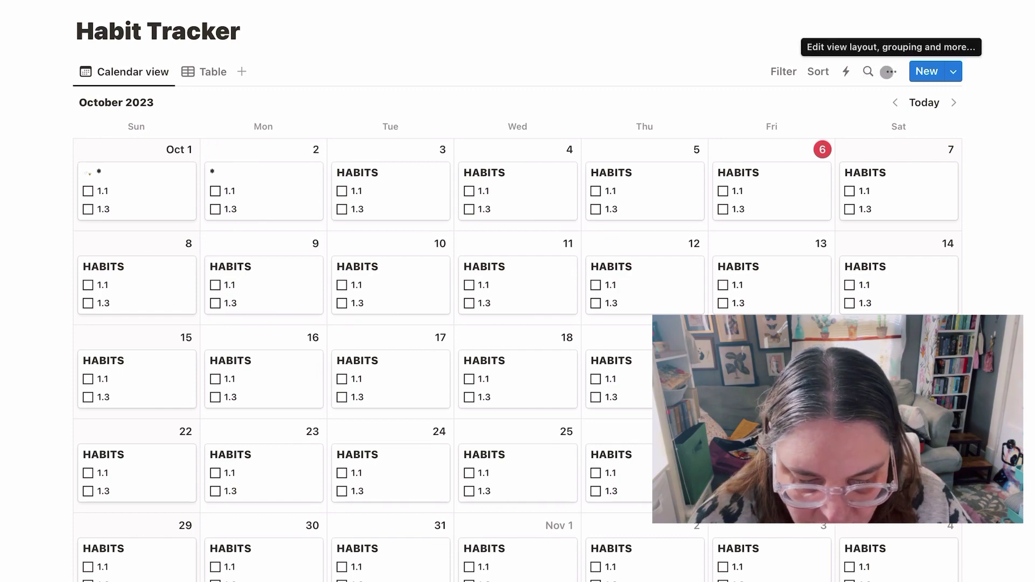
pyautogui.click(884, 71)
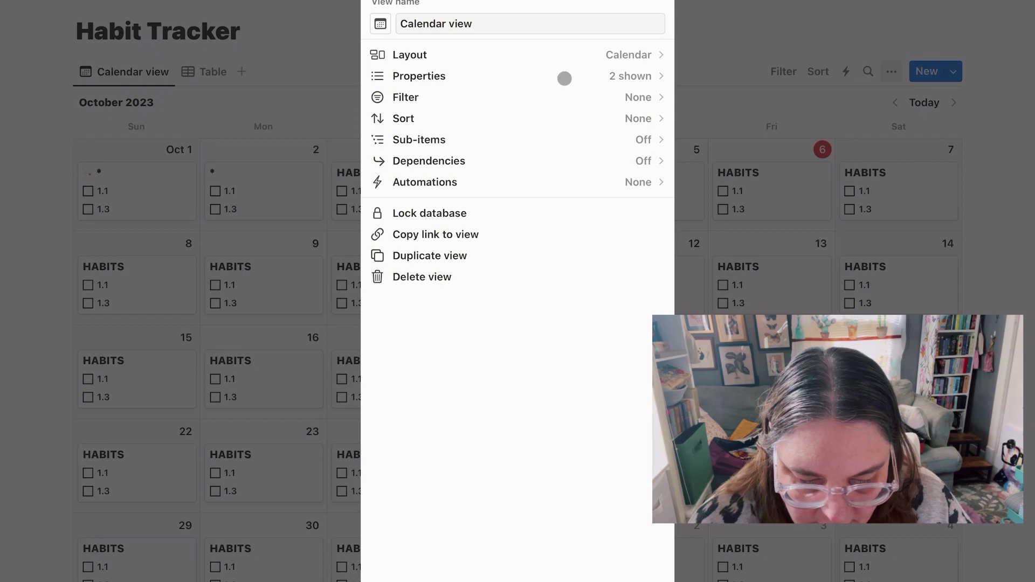
pyautogui.click(563, 76)
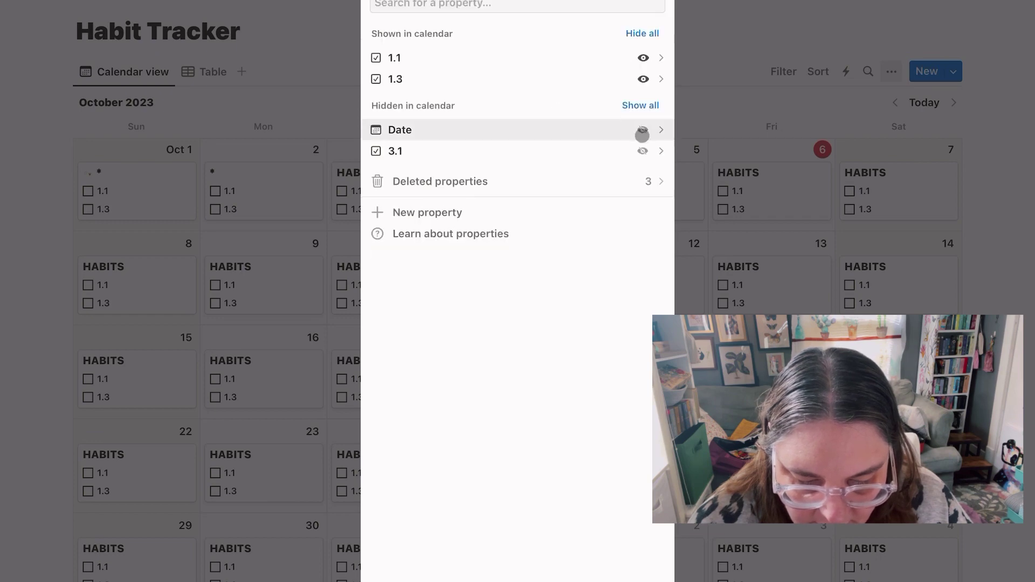
pyautogui.click(643, 151)
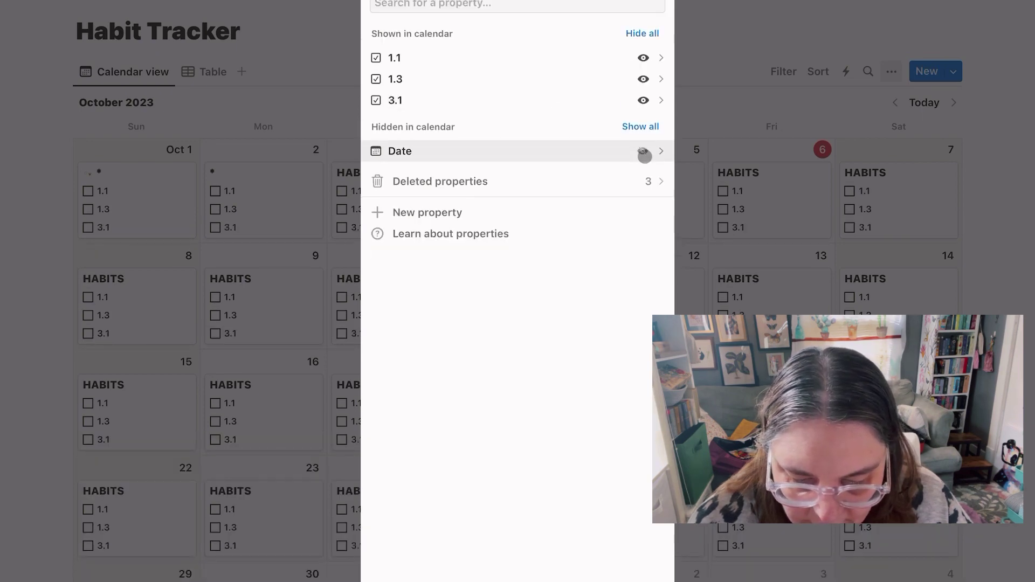
pyautogui.click(1019, 243)
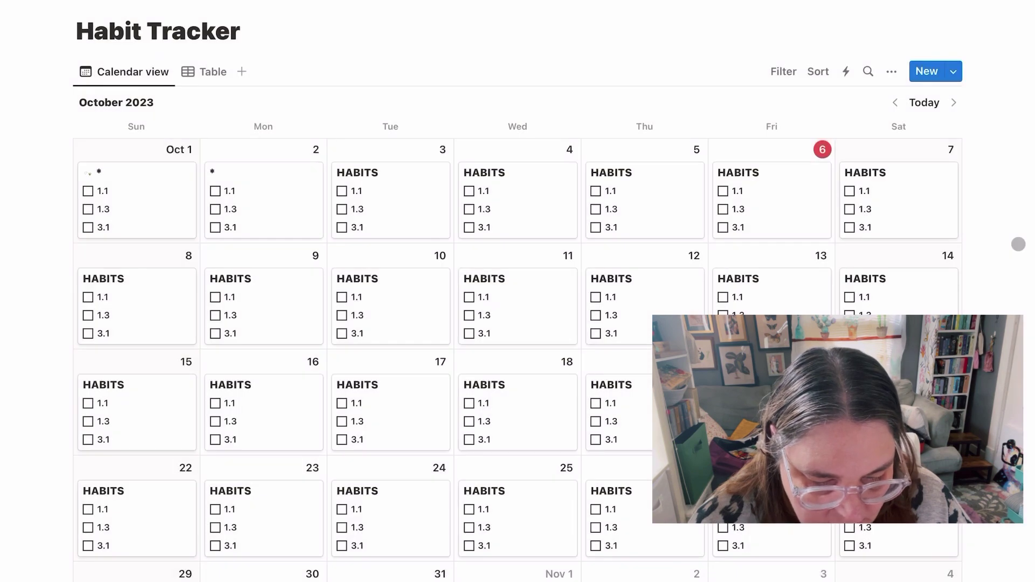
# - Return to the October Monthly Intentions page and review the intentions table, checklist and Habit Tracker calendar for the remaining categories
pyautogui.scroll(2, 951, 233)
pyautogui.scroll(-2, 951, 232)
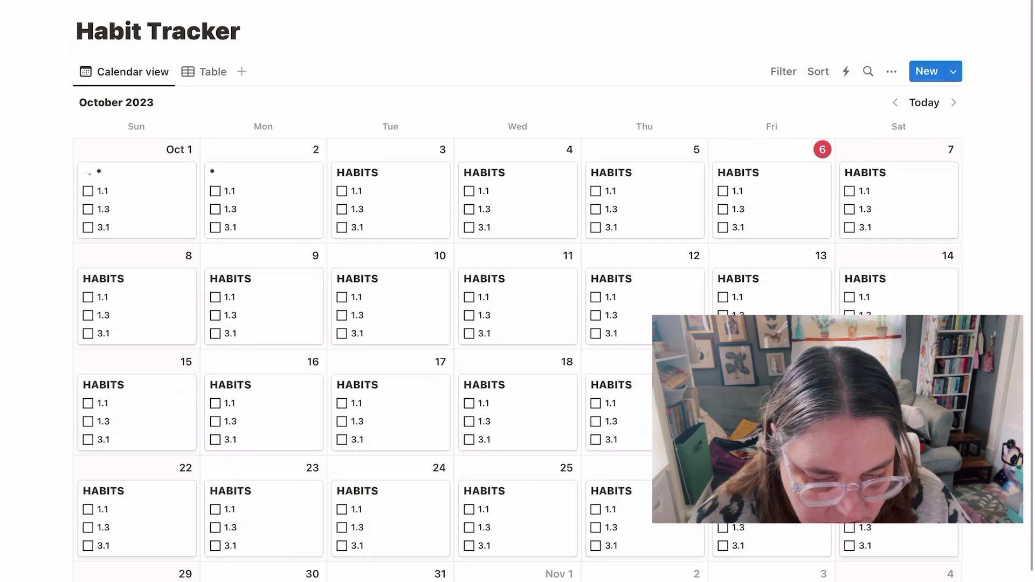
pyautogui.click(288, 2)
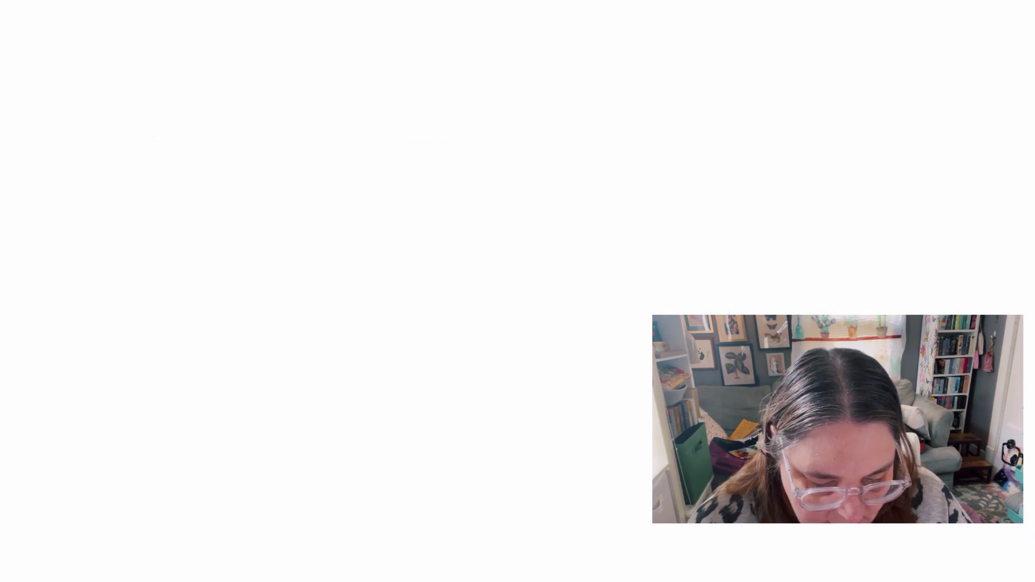
pyautogui.scroll(-15, 342, 326)
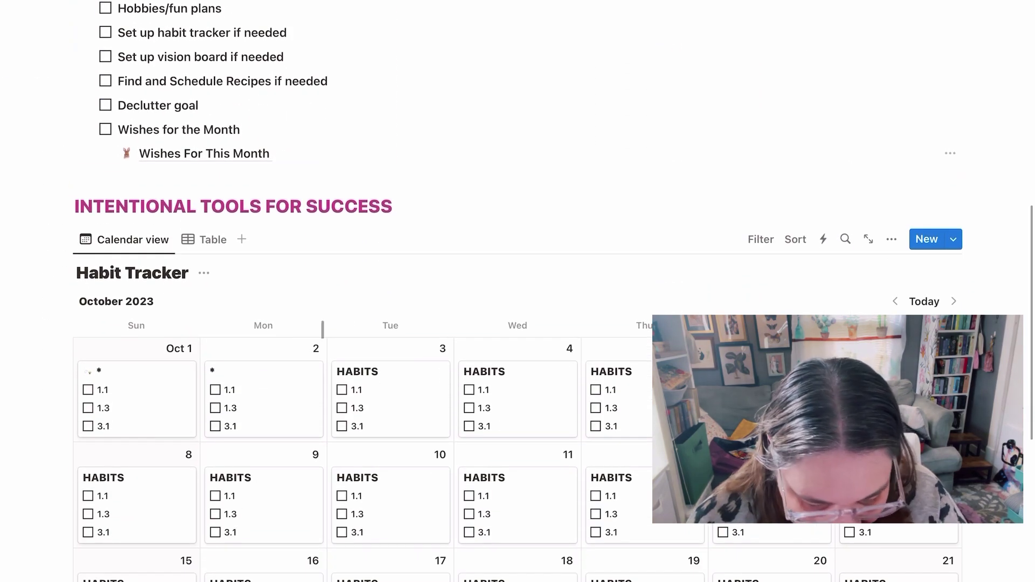
pyautogui.scroll(8, 294, 388)
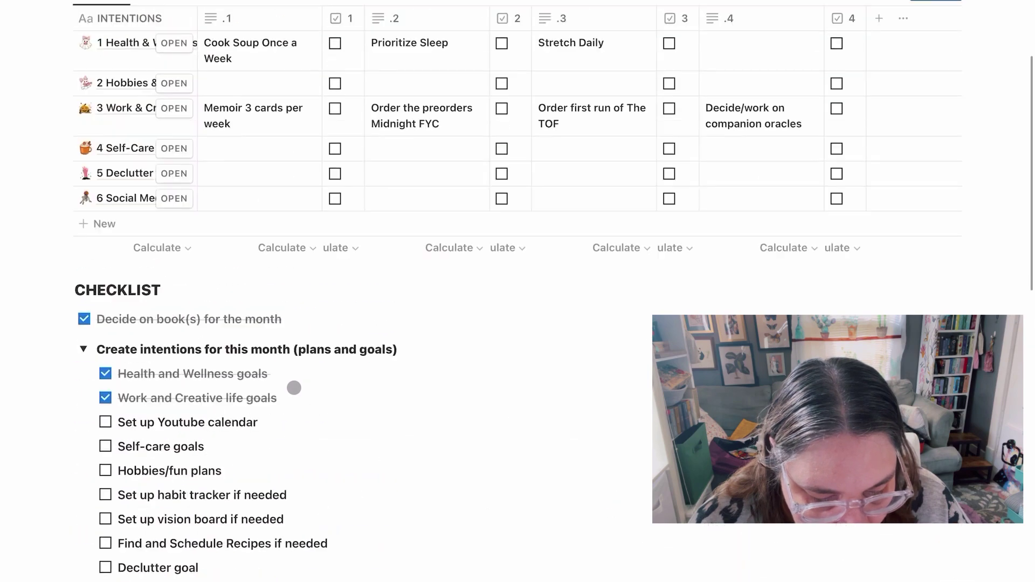
pyautogui.scroll(5, 293, 388)
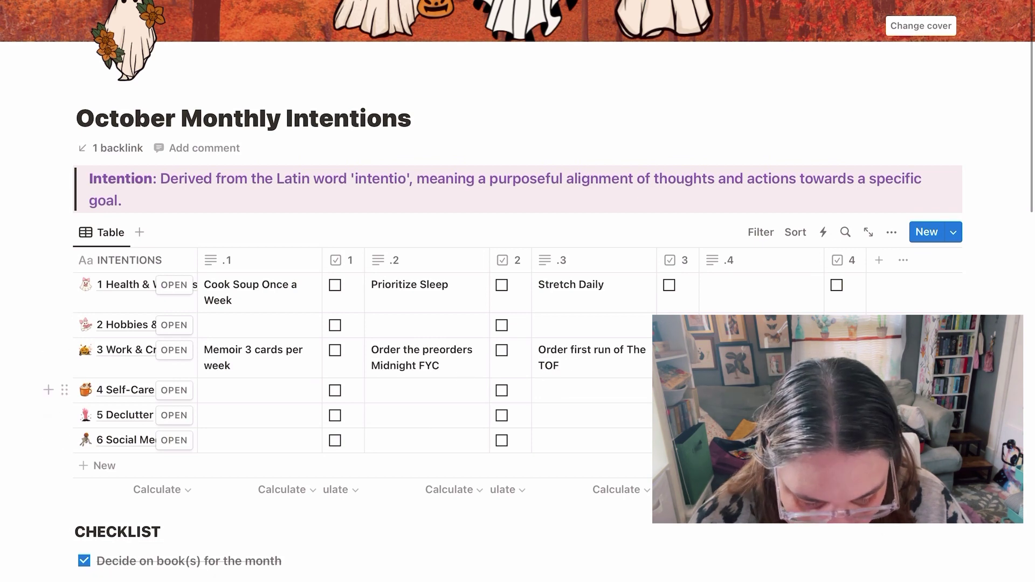
pyautogui.scroll(-2, 459, 373)
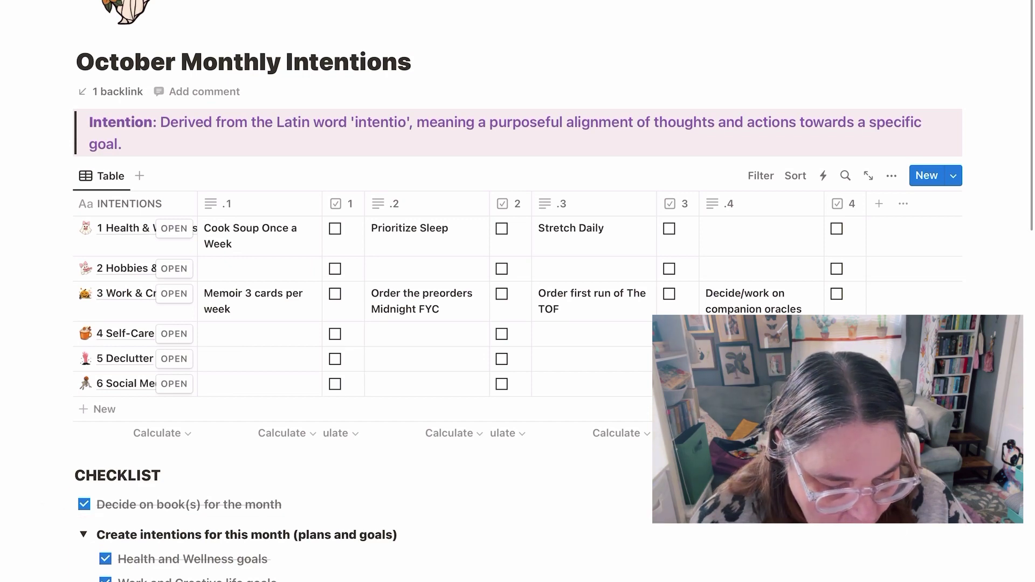
pyautogui.scroll(-3, 356, 291)
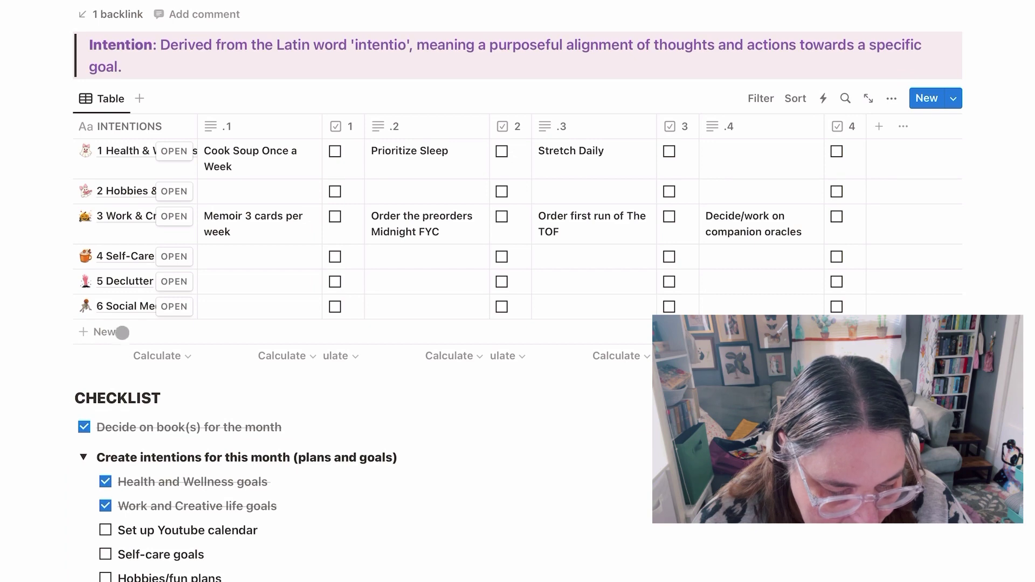
pyautogui.click(124, 307)
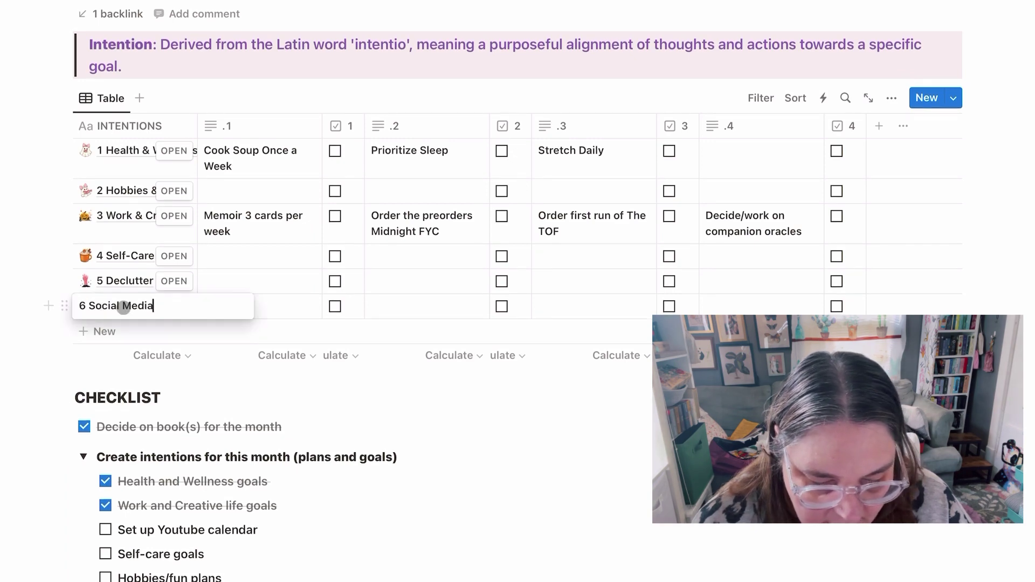
pyautogui.click(67, 387)
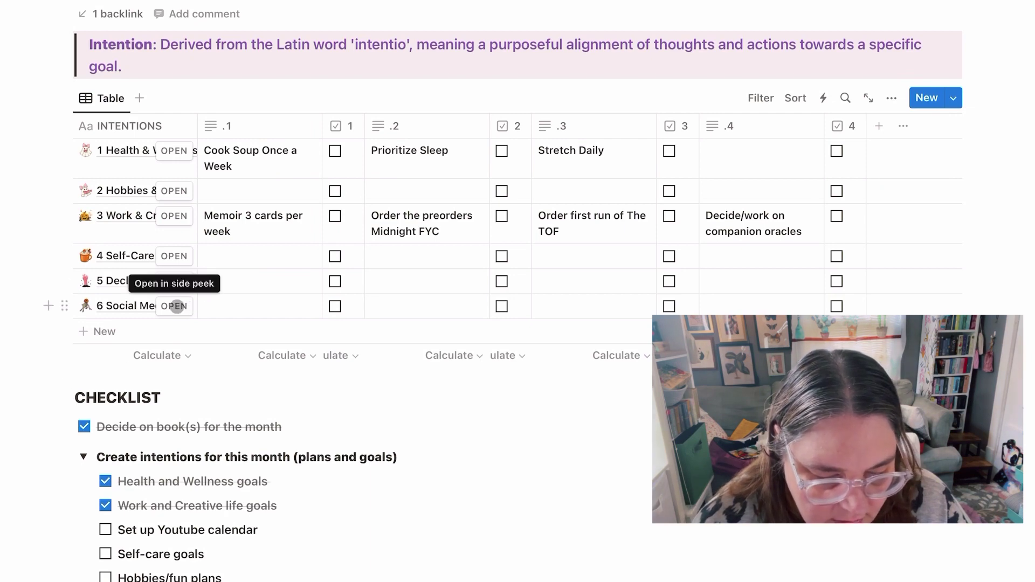
# - Open the 6 Social Media entry of the intentions table and begin editing its .1 intention
pyautogui.click(177, 307)
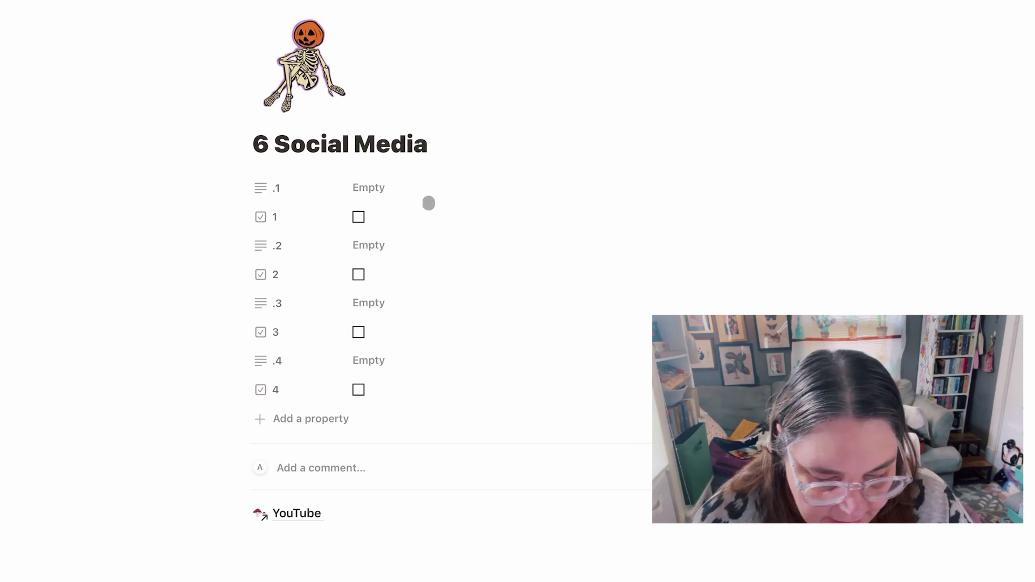
pyautogui.click(412, 192)
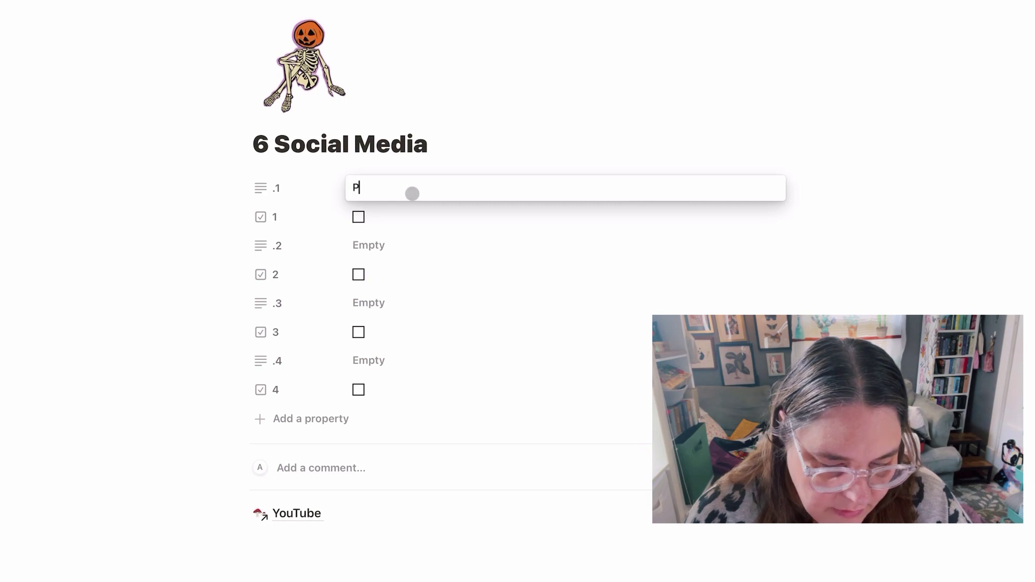
pyautogui.write('Post ')
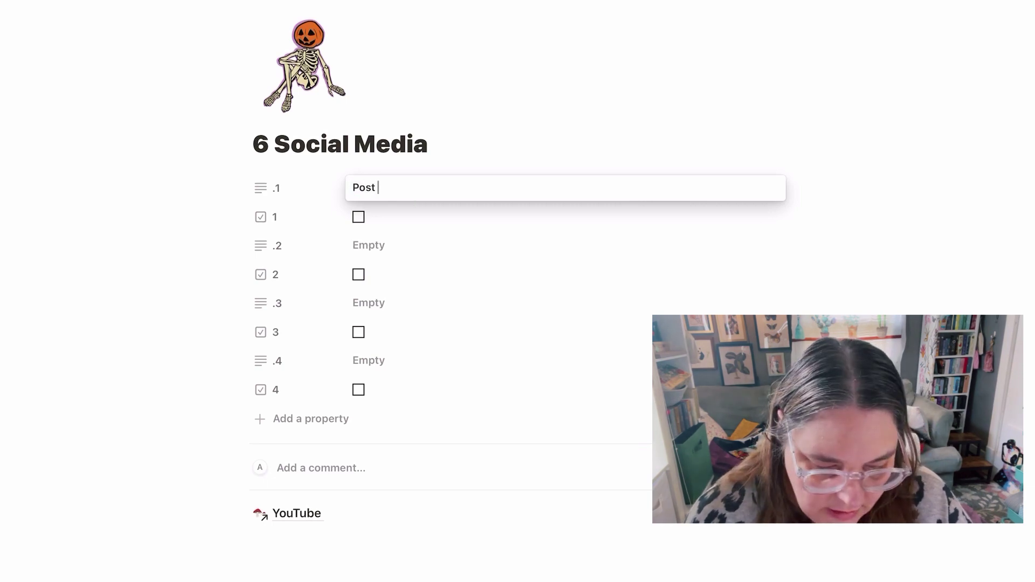
pyautogui.write('on Metaphysics Made Easy Index')
pyautogui.press('BackSpace')
pyautogui.press('BackSpace')
pyautogui.press('BackSpace')
pyautogui.press('BackSpace')
pyautogui.press('BackSpace')
pyautogui.press('BackSpace')
pyautogui.press('BackSpace')
pyautogui.press('BackSpace')
pyautogui.press('BackSpace')
pyautogui.press('BackSpace')
pyautogui.press('BackSpace')
pyautogui.press('BackSpace')
pyautogui.press('BackSpace')
pyautogui.press('BackSpace')
pyautogui.press('BackSpace')
pyautogui.press('BackSpace')
pyautogui.press('BackSpace')
pyautogui.press('BackSpace')
pyautogui.press('BackSpace')
pyautogui.press('BackSpace')
pyautogui.press('BackSpace')
pyautogui.press('BackSpace')
pyautogui.press('BackSpace')
pyautogui.press('BackSpace')
pyautogui.press('BackSpace')
pyautogui.press('BackSpace')
pyautogui.press('BackSpace')
pyautogui.press('BackSpace')
pyautogui.press('BackSpace')
pyautogui.press('BackSpace')
pyautogui.press('BackSpace')
pyautogui.press('BackSpace')
pyautogui.press('BackSpace')
pyautogui.press('BackSpace')
pyautogui.press('BackSpace')
# - Enter "Instagram 2 times this month" as the .1 intention of the Social Media entry
pyautogui.write('Instagram ')
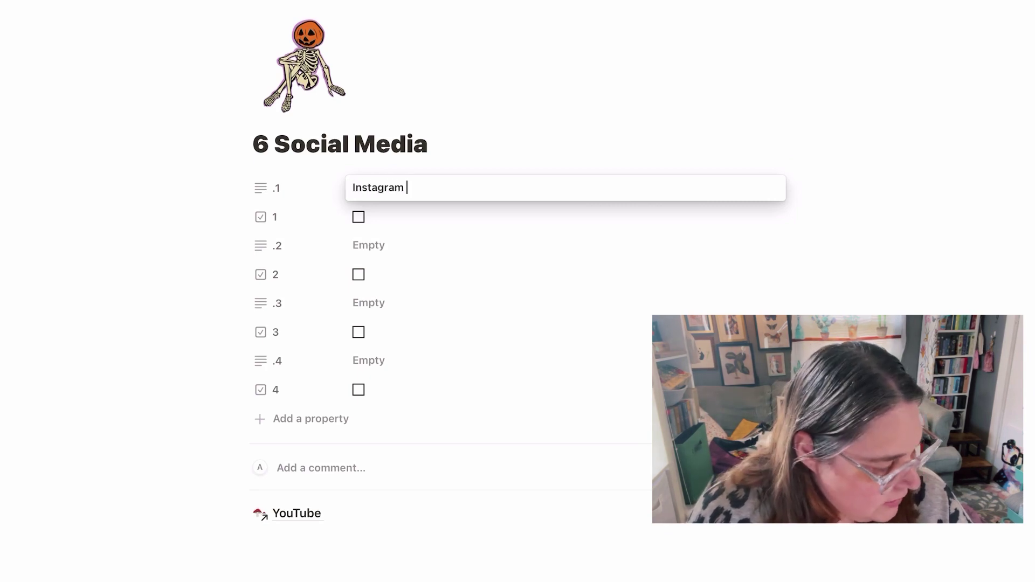
pyautogui.write('2 ')
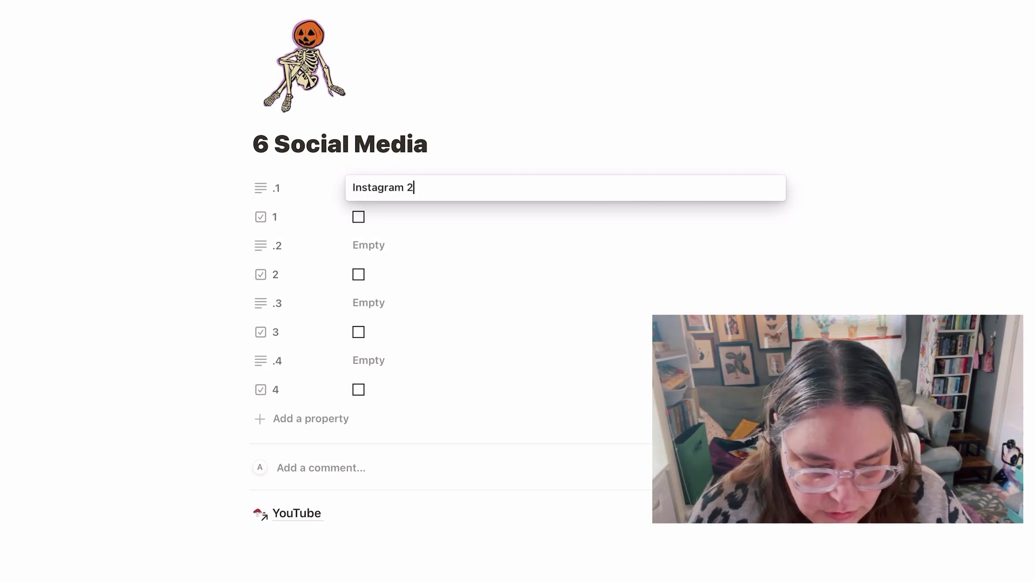
pyautogui.write('times')
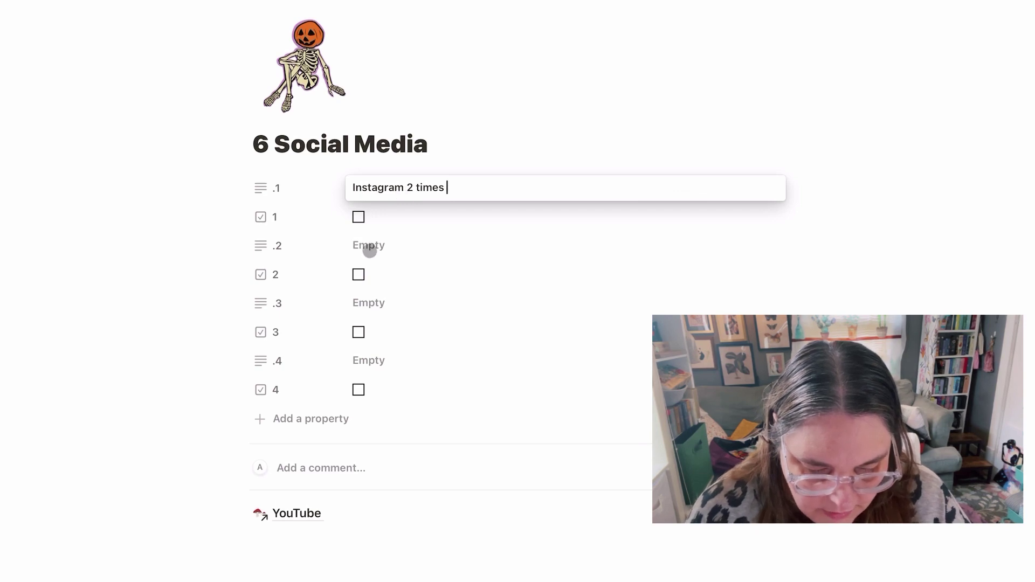
pyautogui.write('this month')
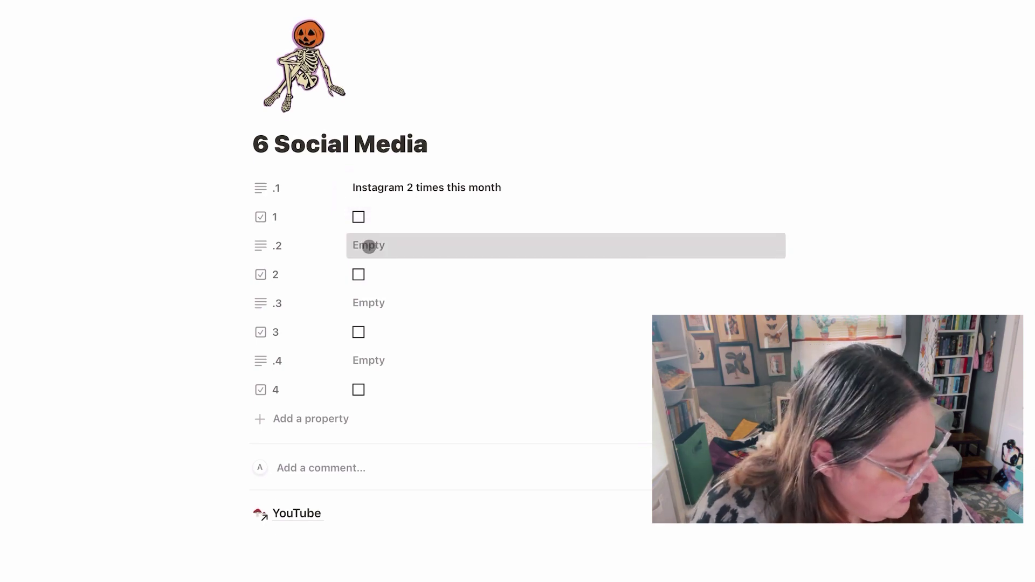
# - Enter "Instagram" as the .2 intention and insert "MME" after "Instagram" in the .1 intention
pyautogui.click(368, 246)
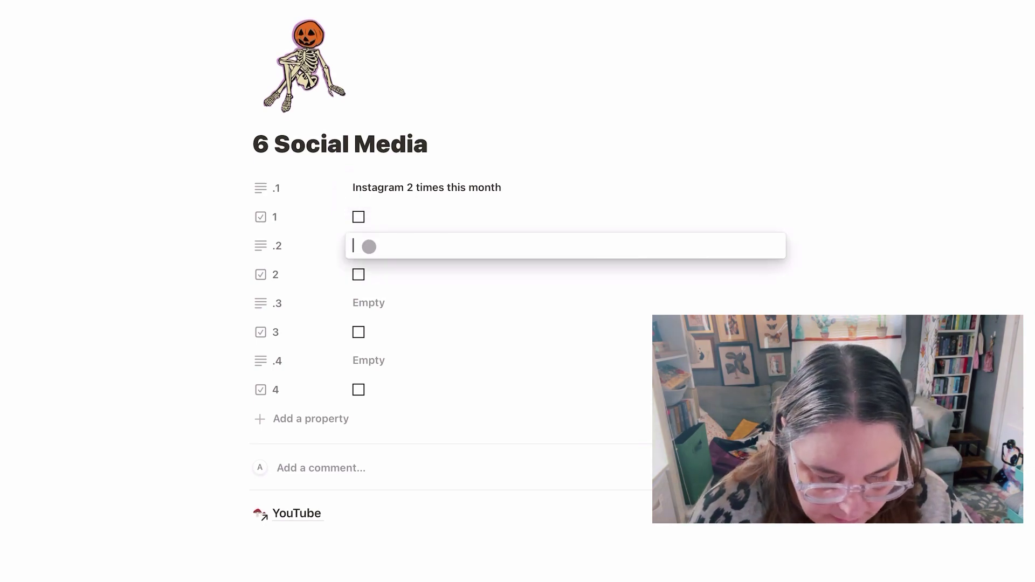
pyautogui.write('Instagram')
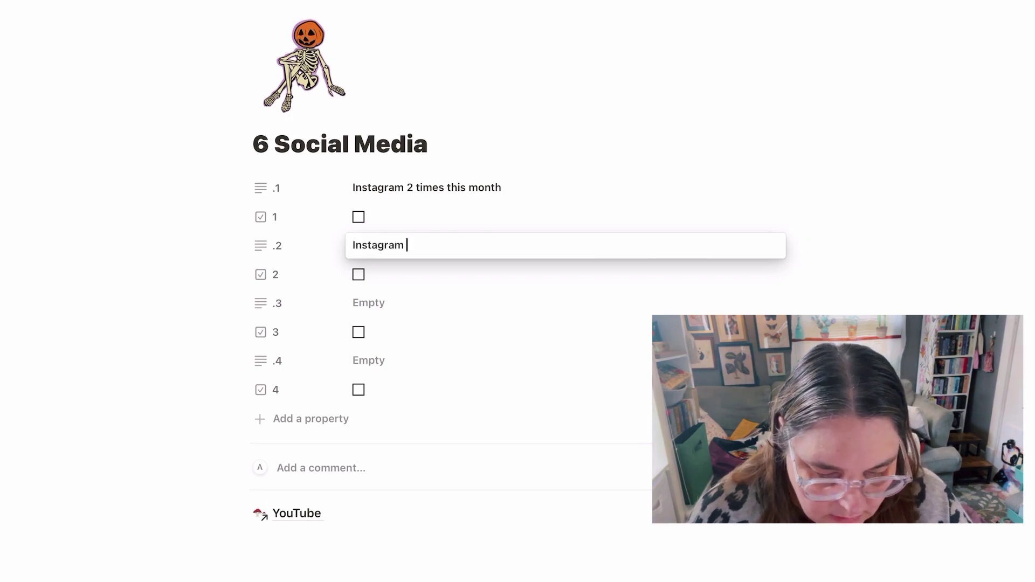
pyautogui.click(406, 187)
pyautogui.click(405, 187)
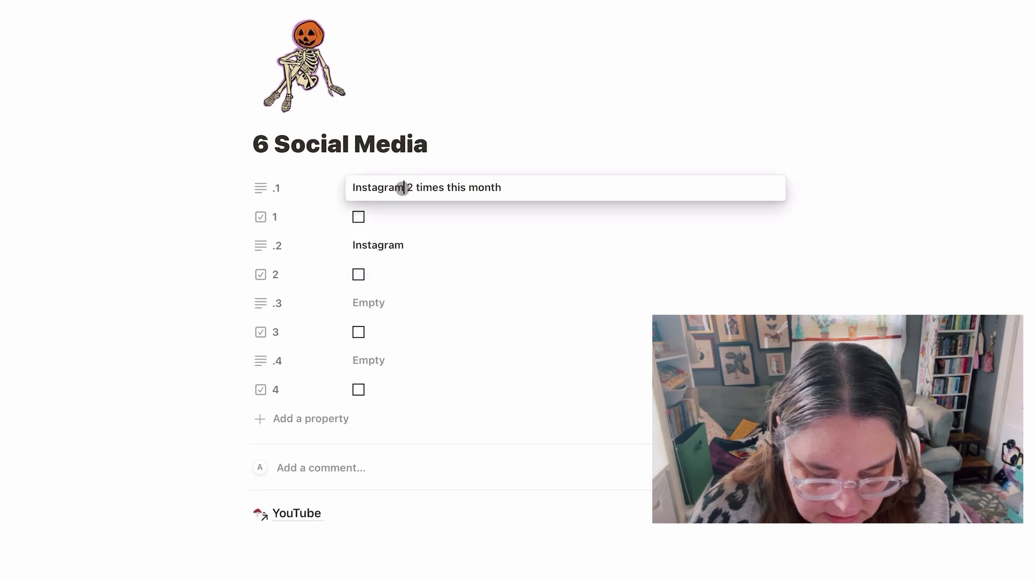
pyautogui.write('MM')
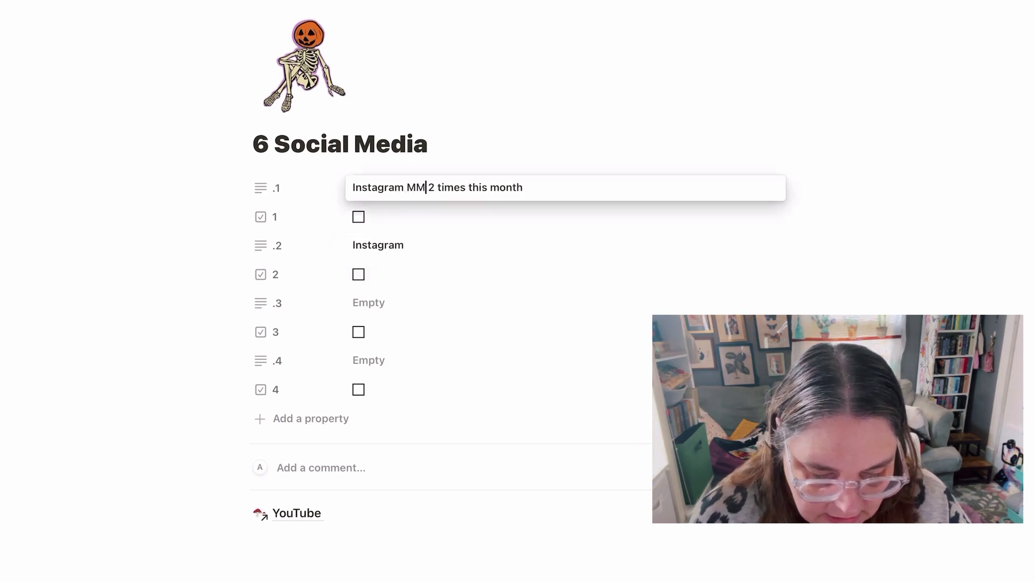
pyautogui.write('E')
pyautogui.press('Escape')
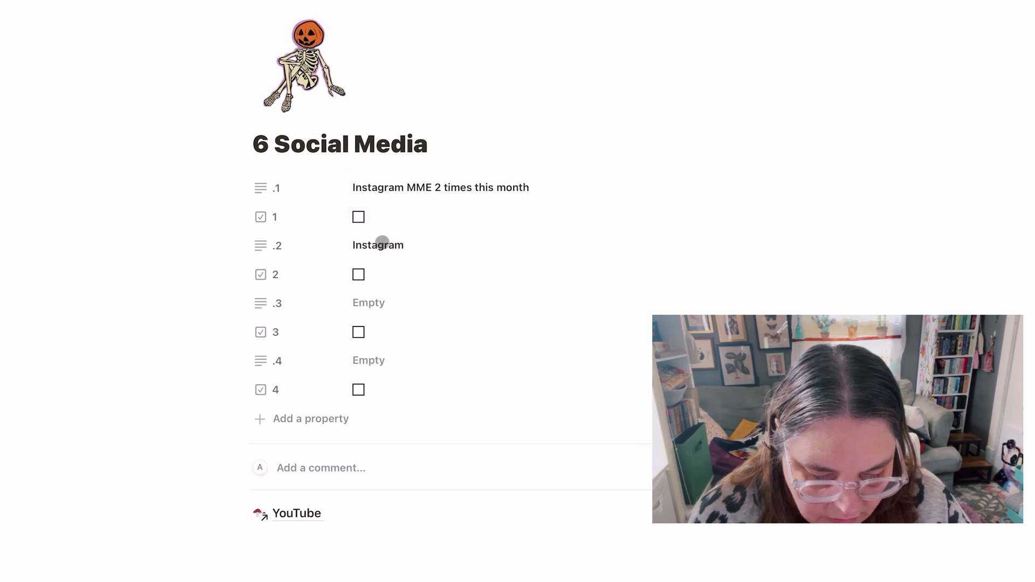
# - Complete the .2 intention of the Social Media entry so it reads "Instagram AIA 2 times this month"
pyautogui.click(263, 509)
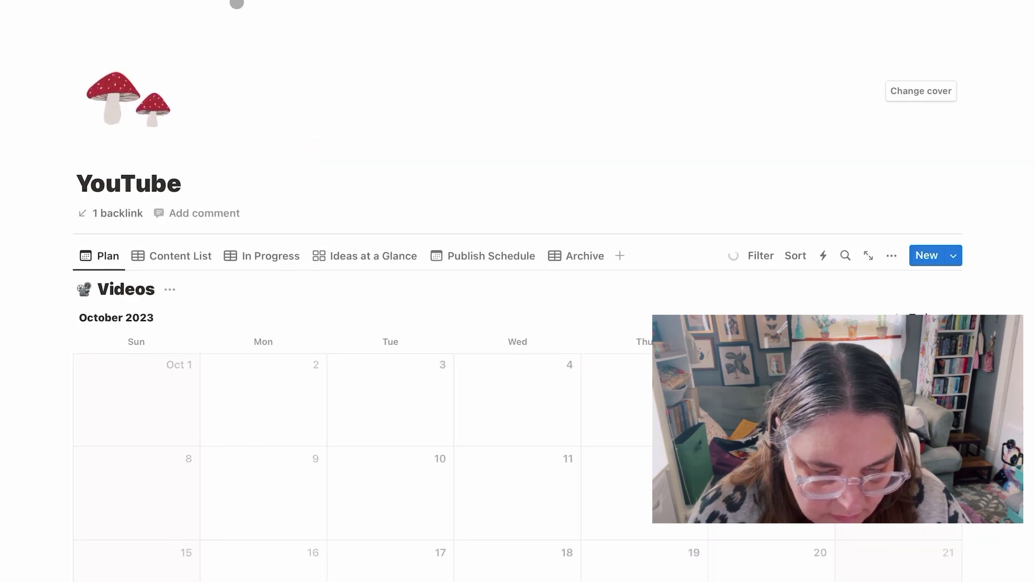
pyautogui.press('super+bracketleft')
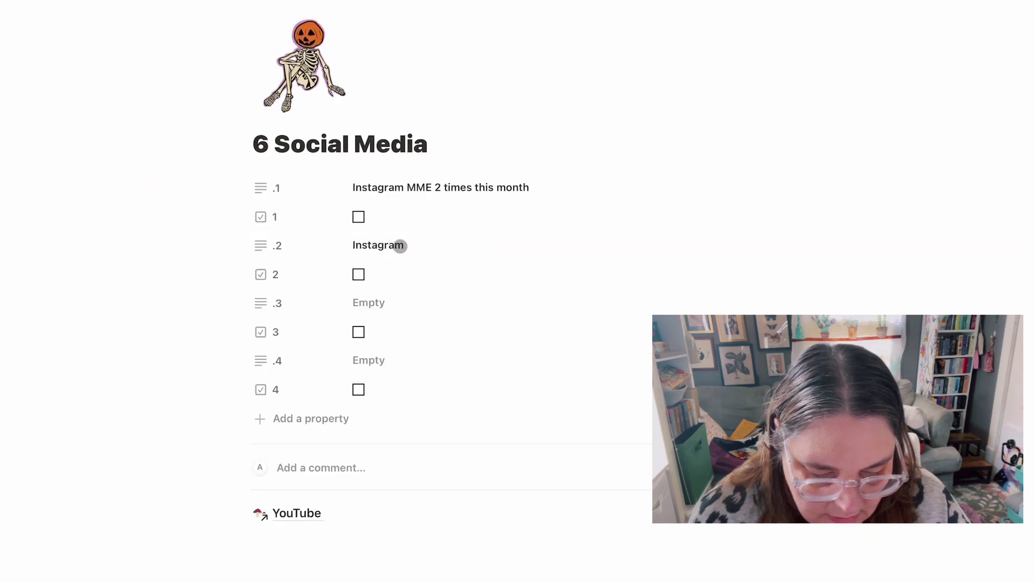
pyautogui.click(398, 246)
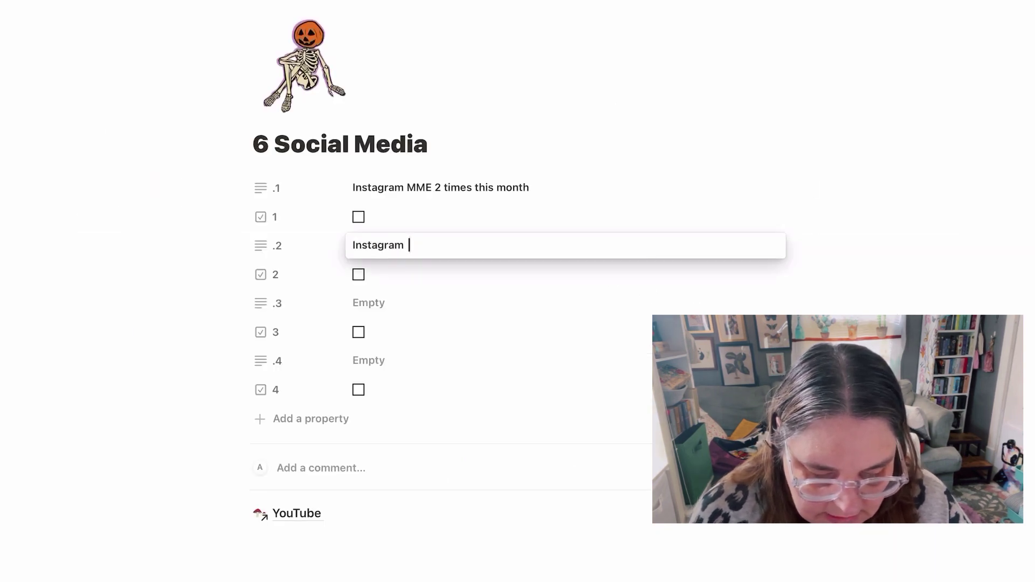
pyautogui.write('AIA ')
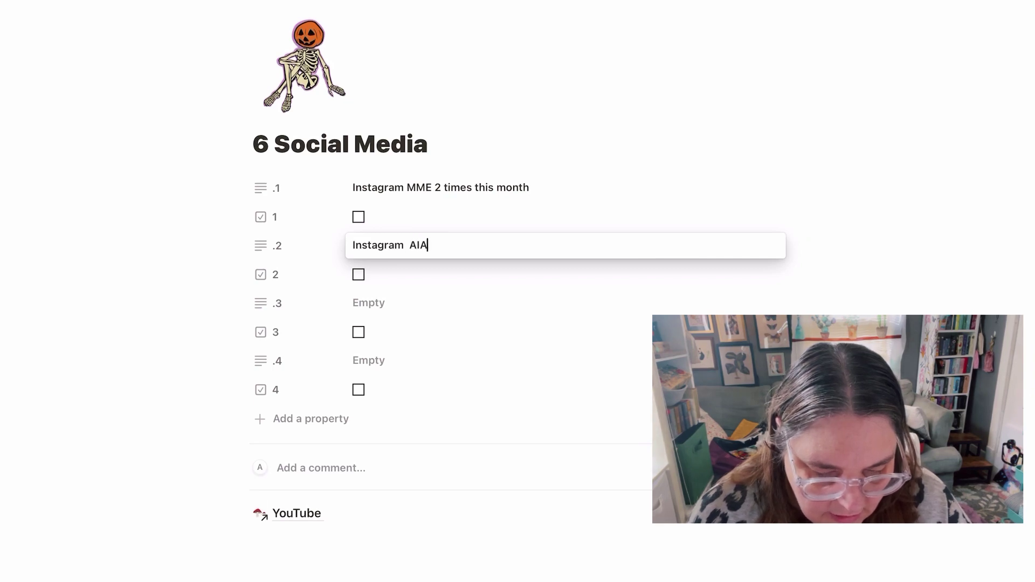
pyautogui.write('2')
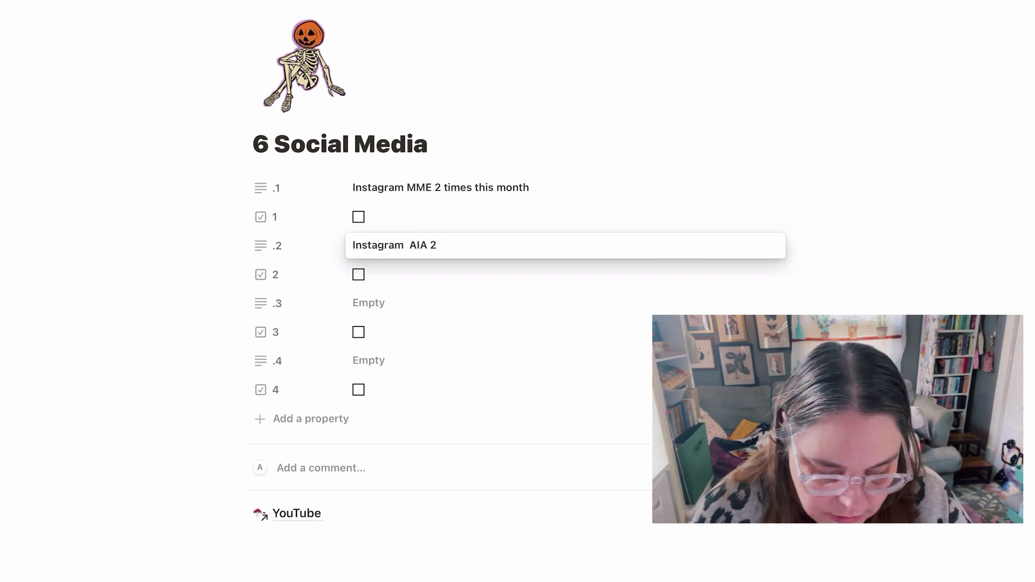
pyautogui.write(' times t')
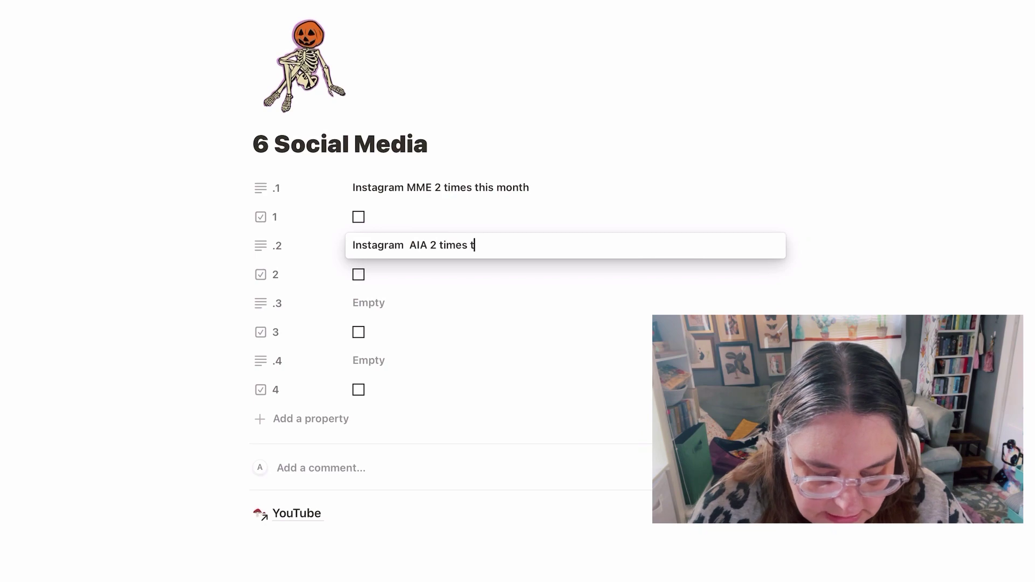
pyautogui.write('his month')
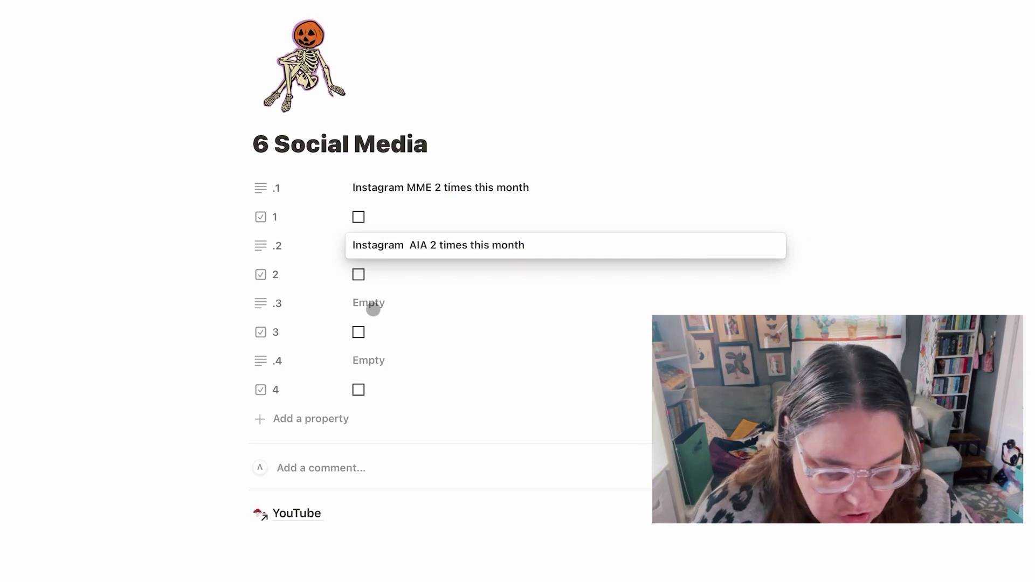
pyautogui.press('Escape')
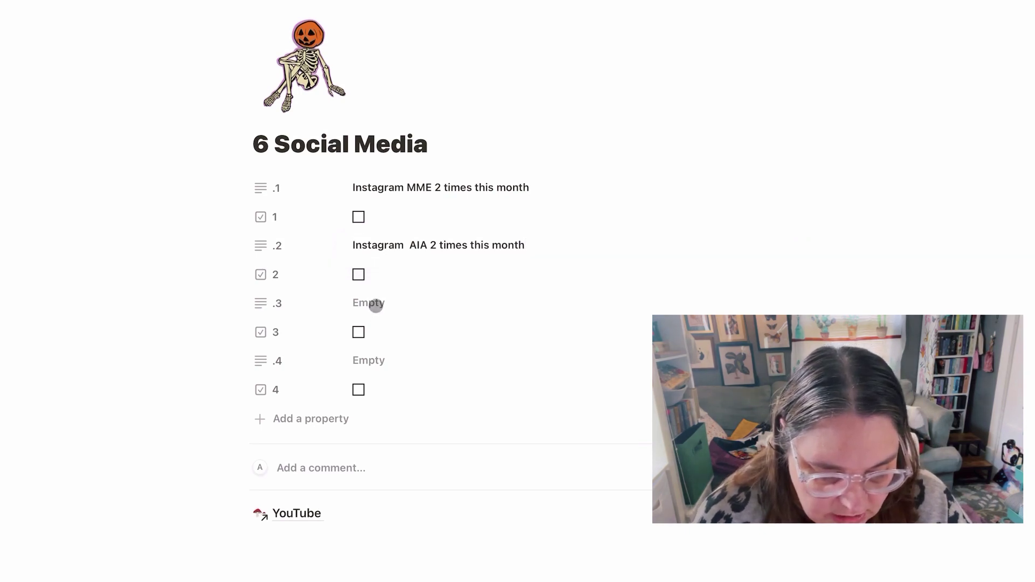
# - Enter "One Video per week on YouTube" as the .3 intention of the Social Media entry
pyautogui.click(385, 302)
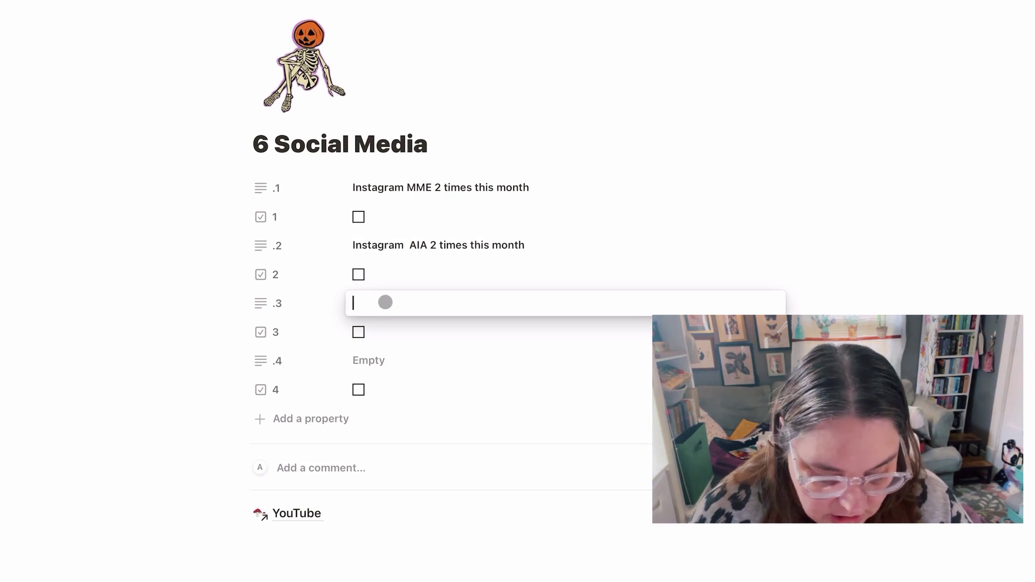
pyautogui.write('One Video ')
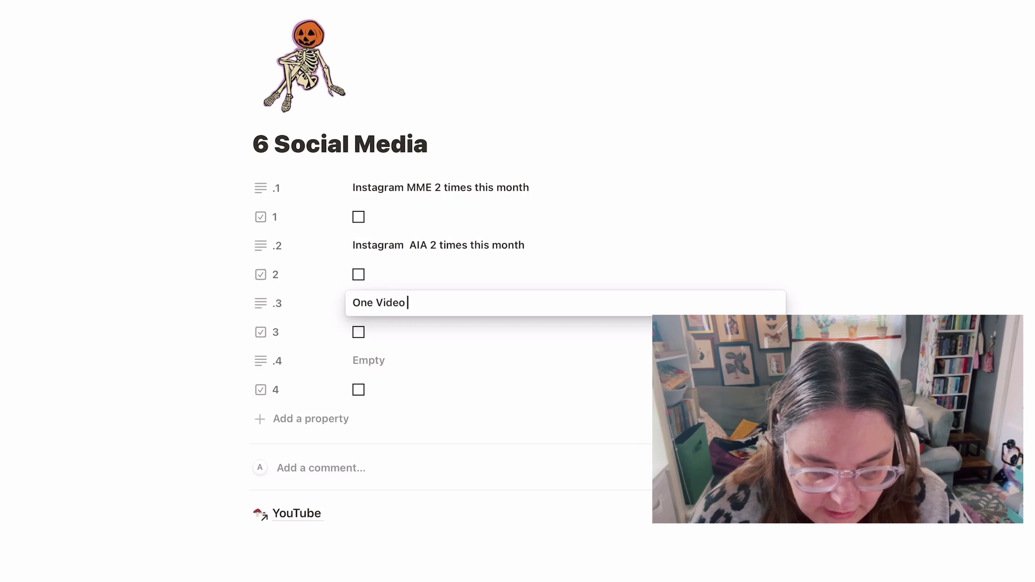
pyautogui.write('per week on Youtube')
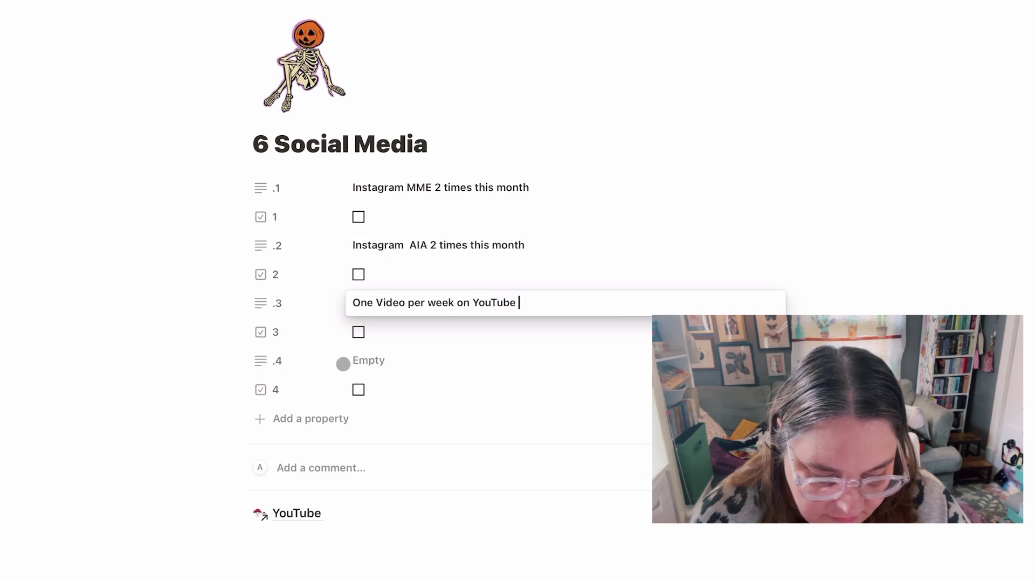
pyautogui.press('Return')
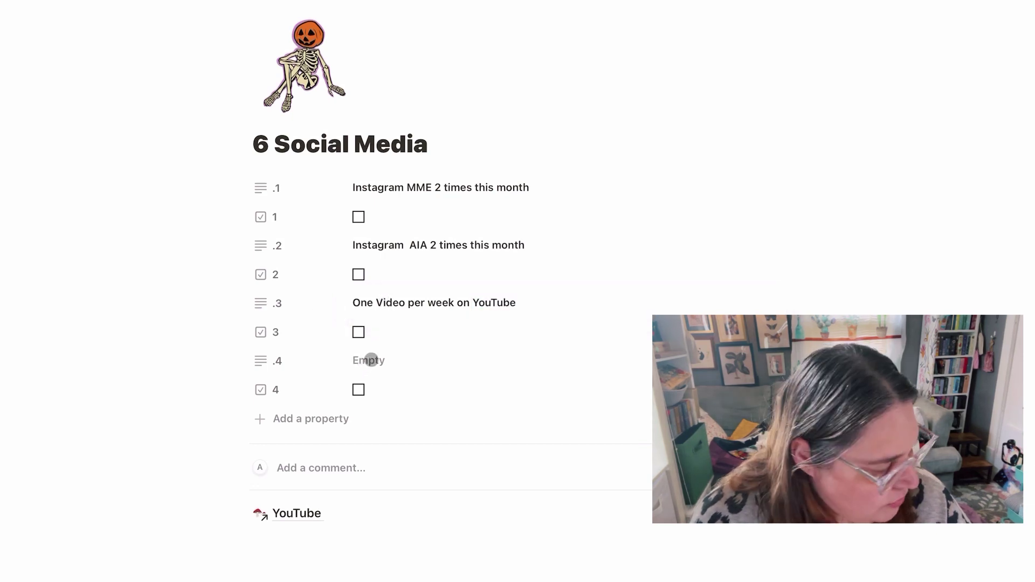
# - Enter "Kofi Space" as the .4 intention of the Social Media entry
pyautogui.click(371, 360)
pyautogui.write('KO')
pyautogui.press('BackSpace')
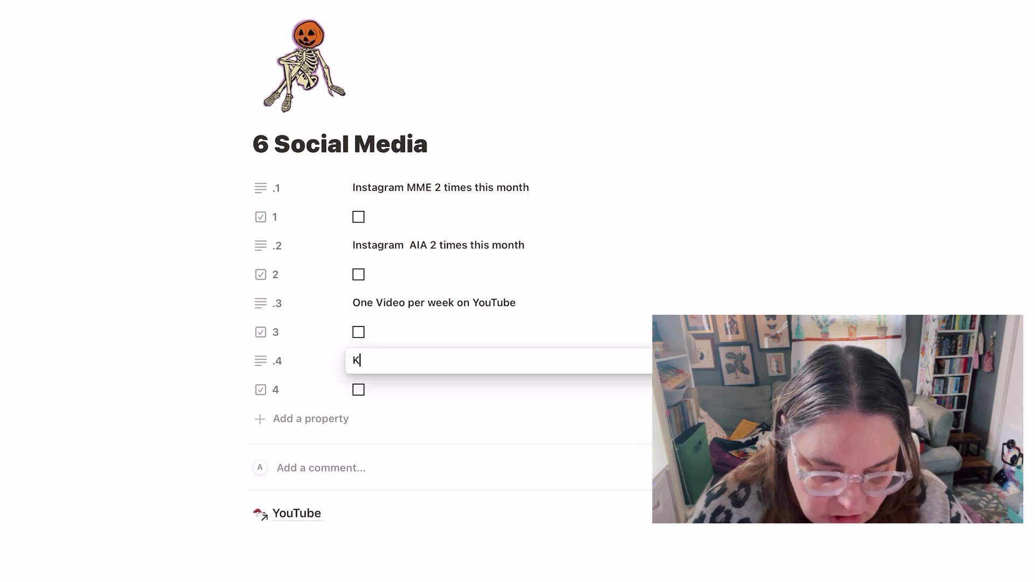
pyautogui.write('om')
pyautogui.press('BackSpace')
pyautogui.write('fi ')
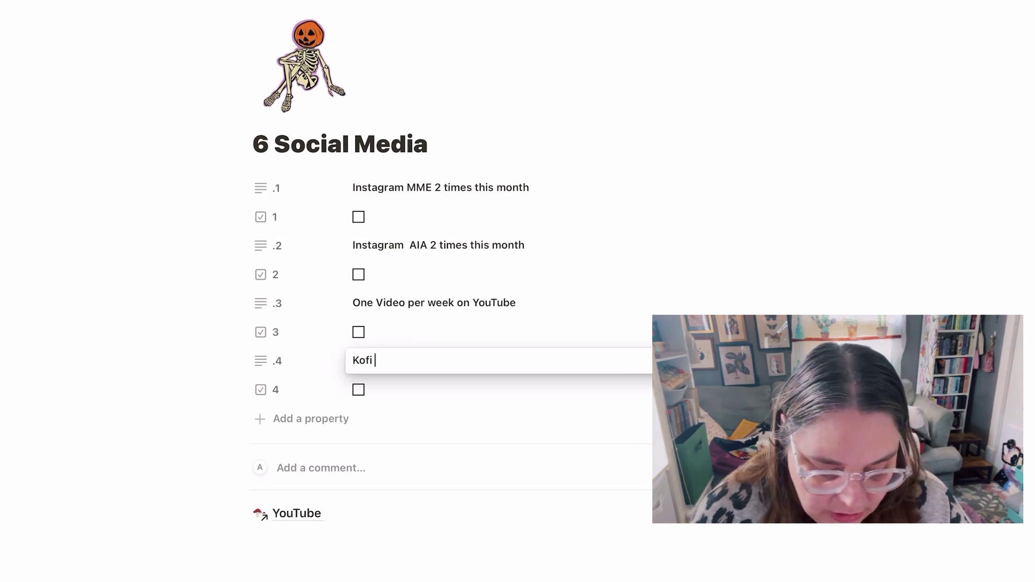
pyautogui.write('Space')
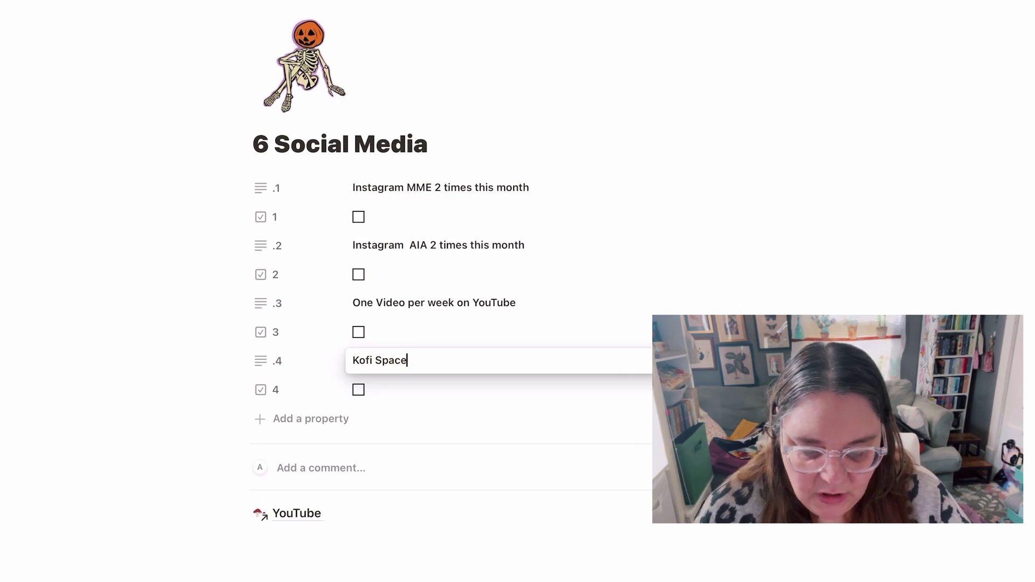
pyautogui.press('Return')
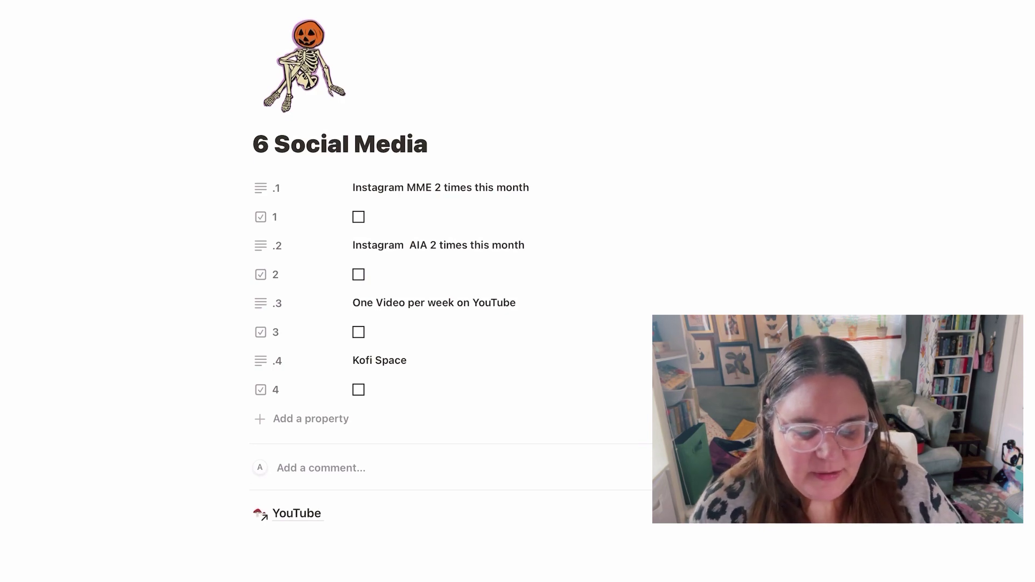
pyautogui.scroll(1, 732, 231)
pyautogui.scroll(-1, 733, 231)
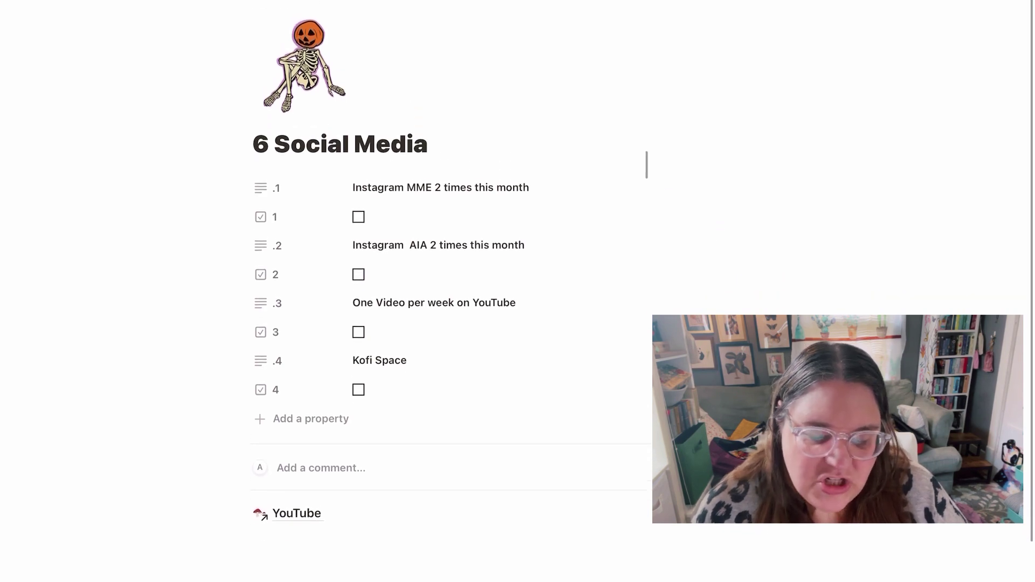
pyautogui.scroll(-2, 676, 220)
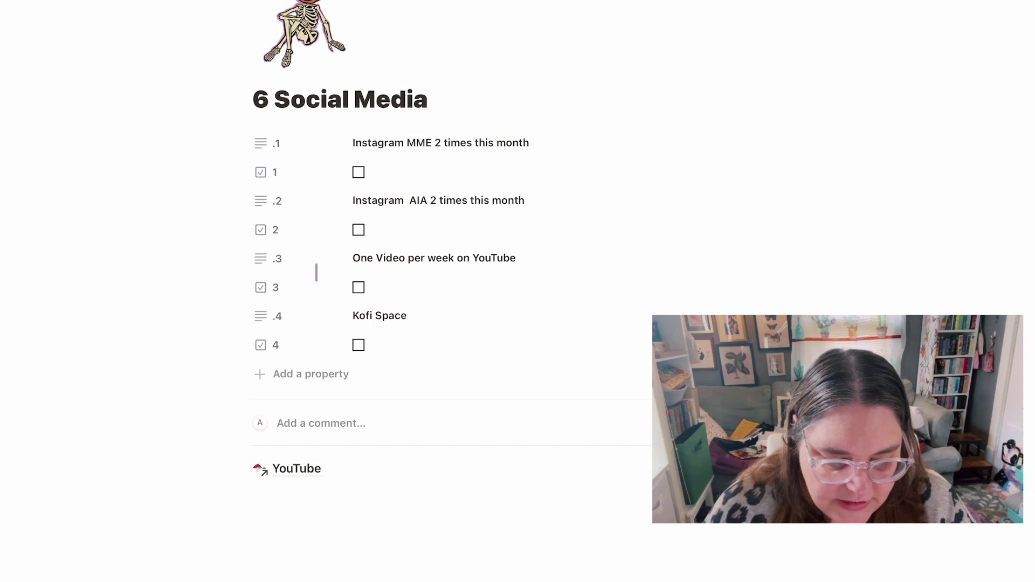
pyautogui.scroll(2, 291, 366)
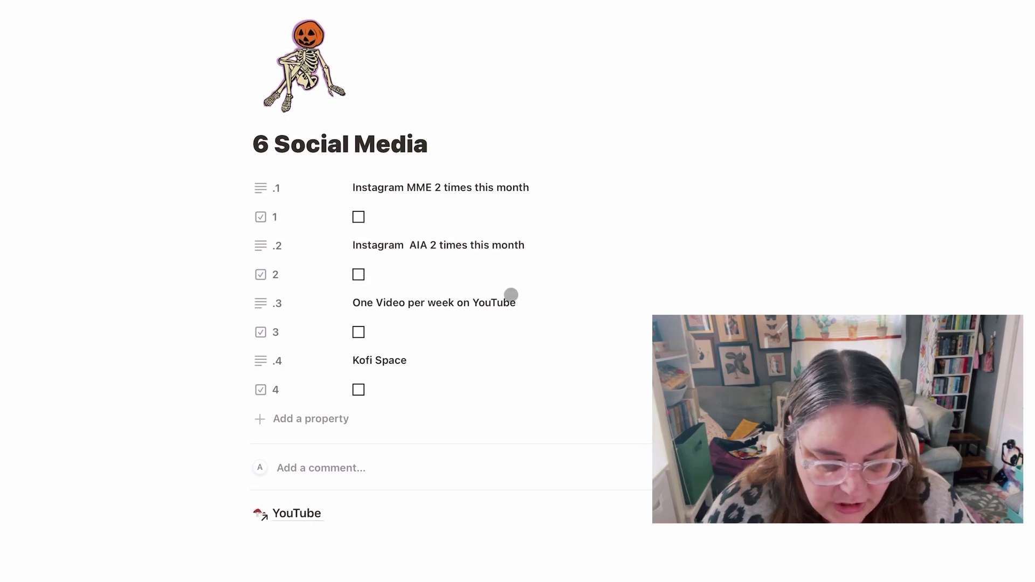
# - Open the linked YouTube page and add a video titled "Trim OOPS" on October 17 in the Plan calendar
pyautogui.click(292, 516)
pyautogui.scroll(-3, 417, 408)
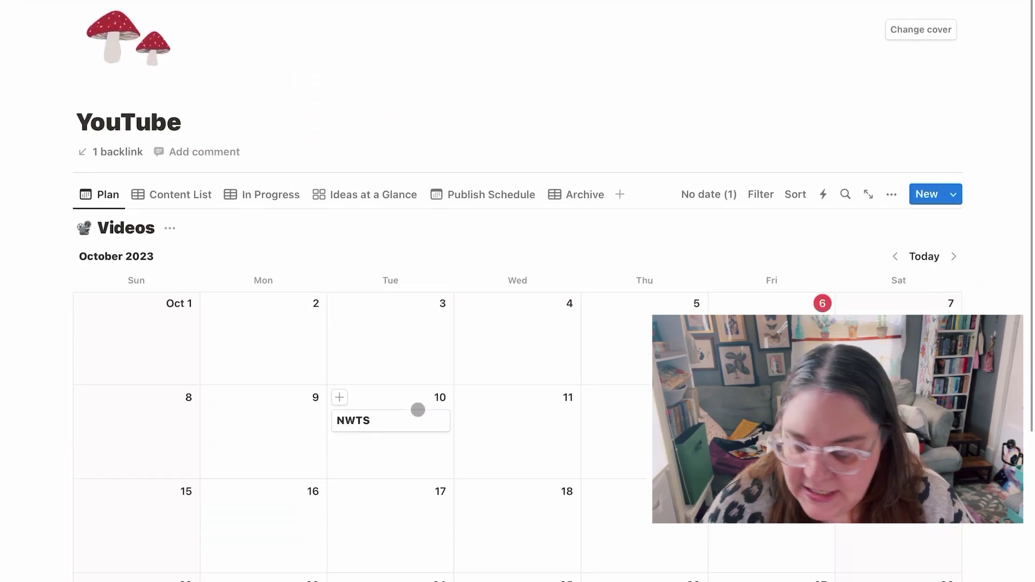
pyautogui.scroll(-1, 418, 410)
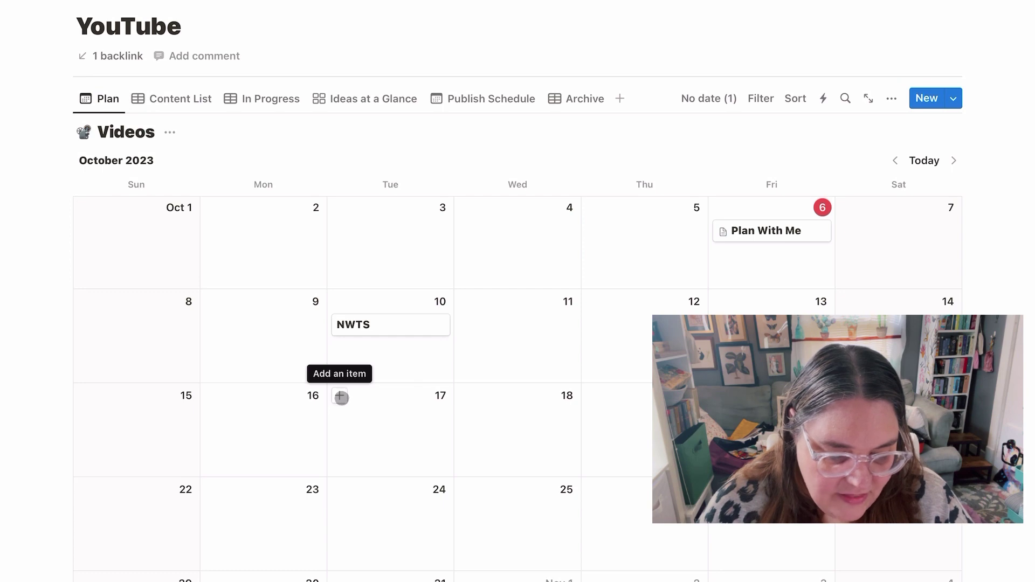
pyautogui.click(341, 397)
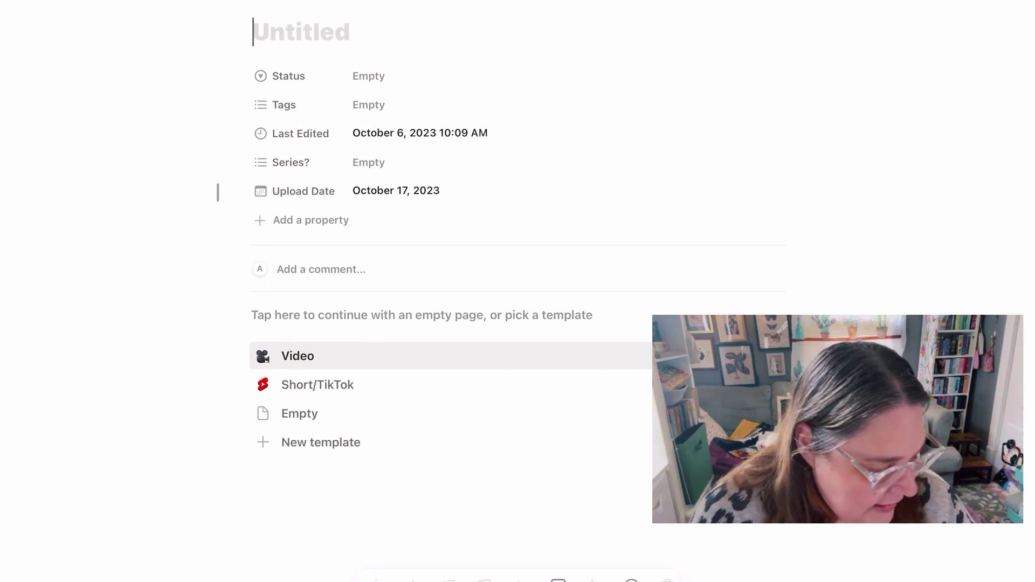
pyautogui.write('o')
pyautogui.press('BackSpace')
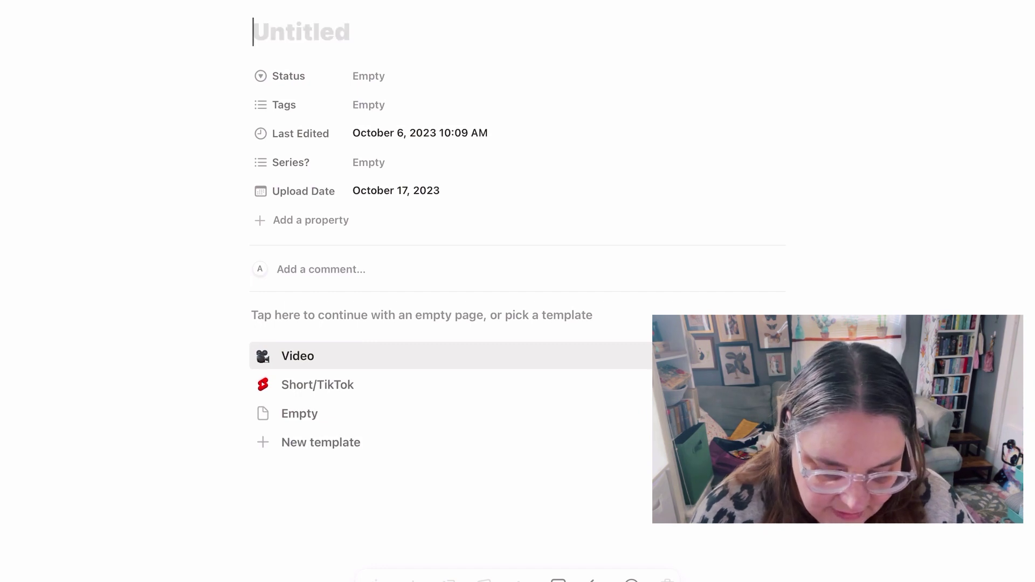
pyautogui.write('Trim ')
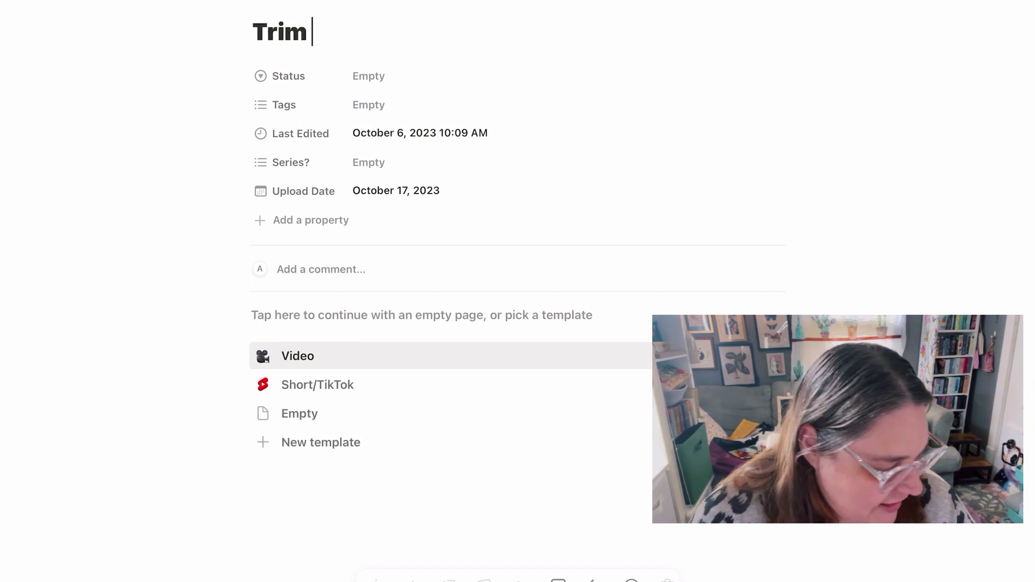
pyautogui.write('OOPS')
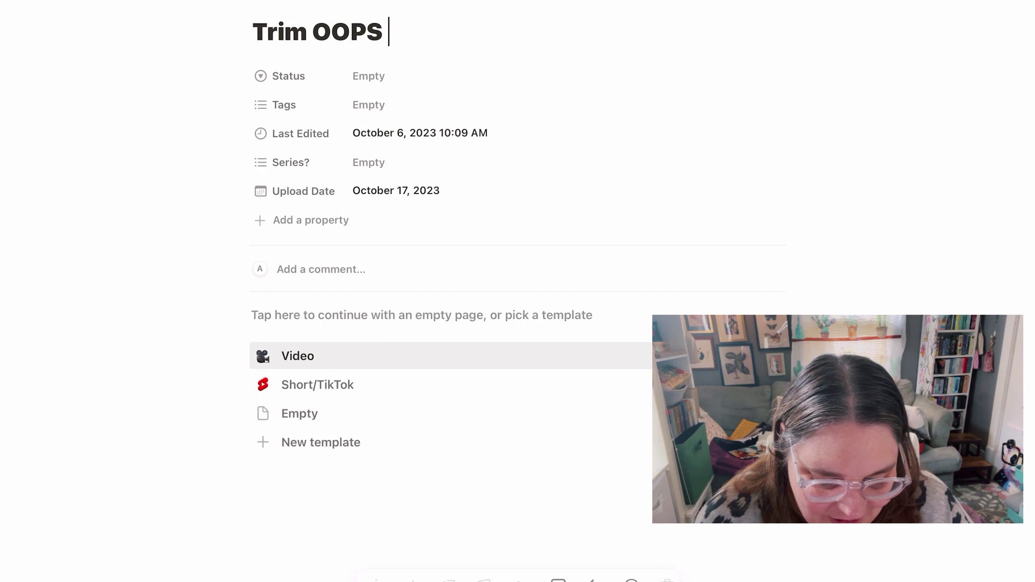
pyautogui.press('Escape')
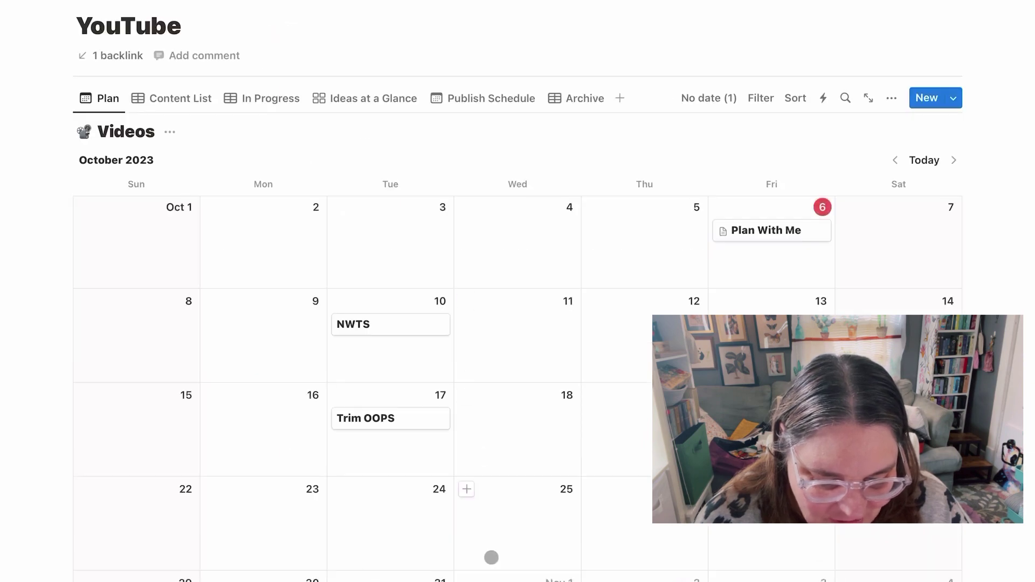
# - Add a video titled "VR 54321" on October 24 in the Videos calendar
pyautogui.scroll(-3, 490, 557)
pyautogui.scroll(-2, 491, 557)
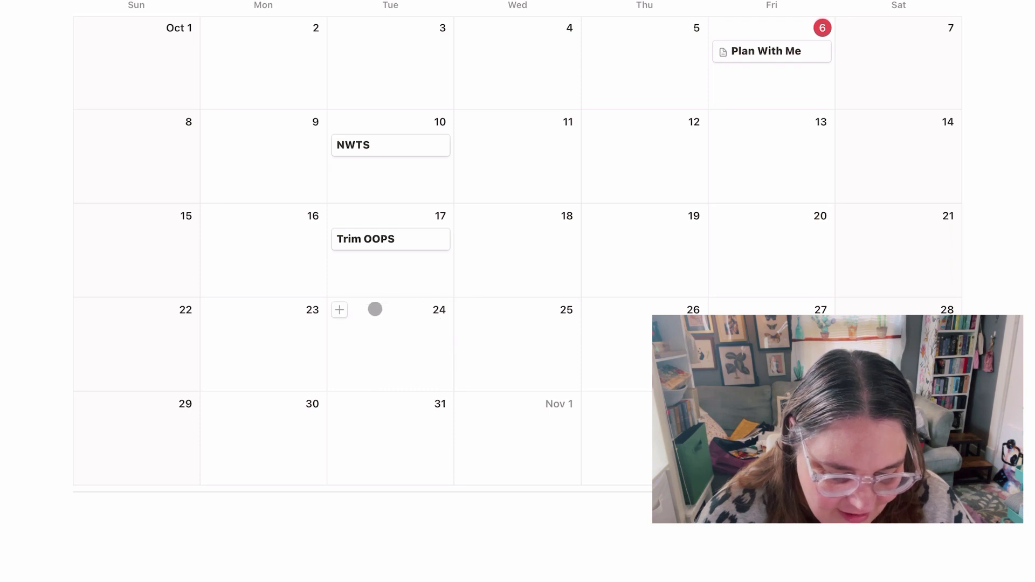
pyautogui.click(340, 309)
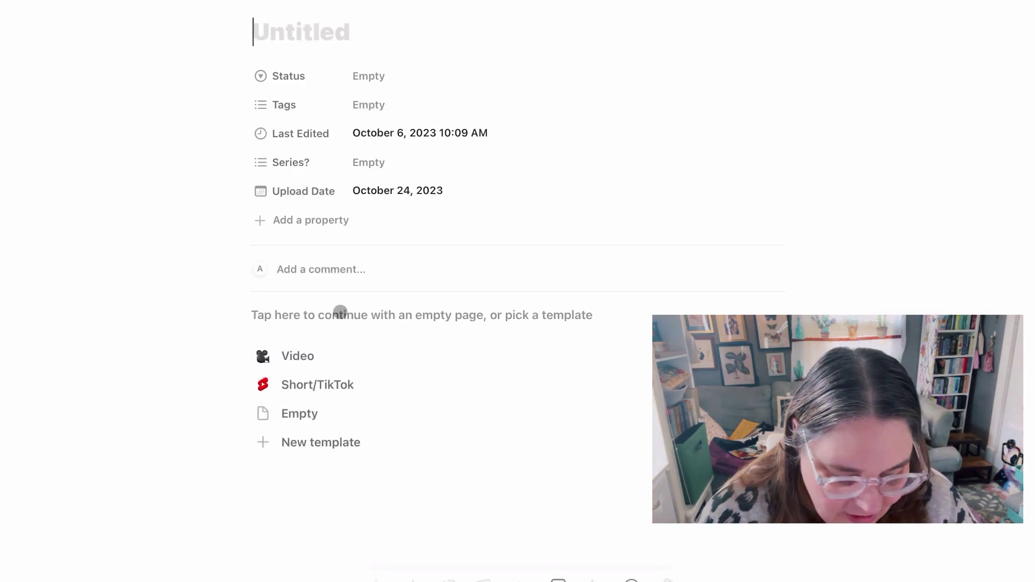
pyautogui.write('VR ')
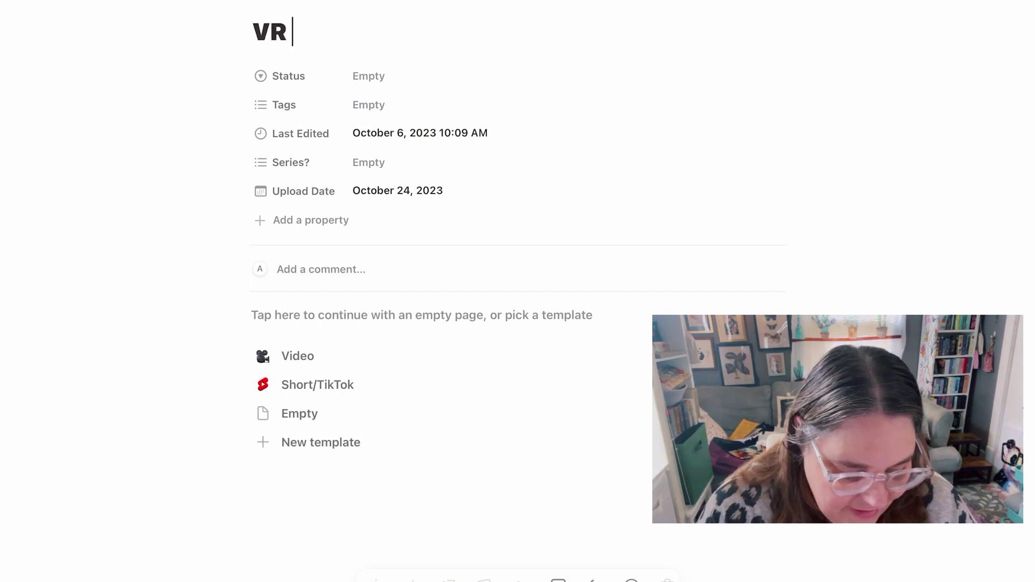
pyautogui.write('54321')
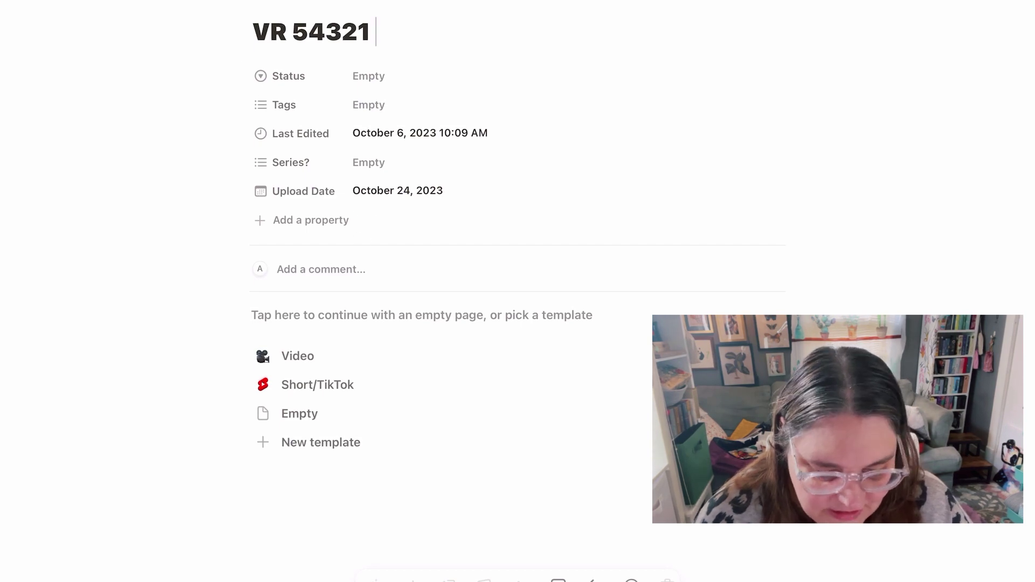
pyautogui.press('Escape')
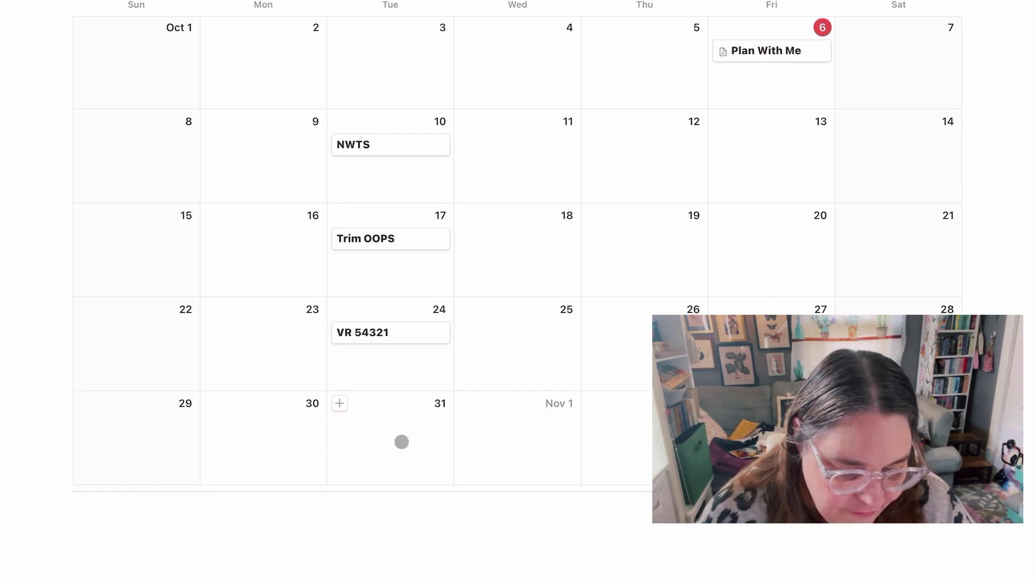
# - Add a video titled "Photographic Decks" on October 31 in the Videos calendar
pyautogui.click(340, 404)
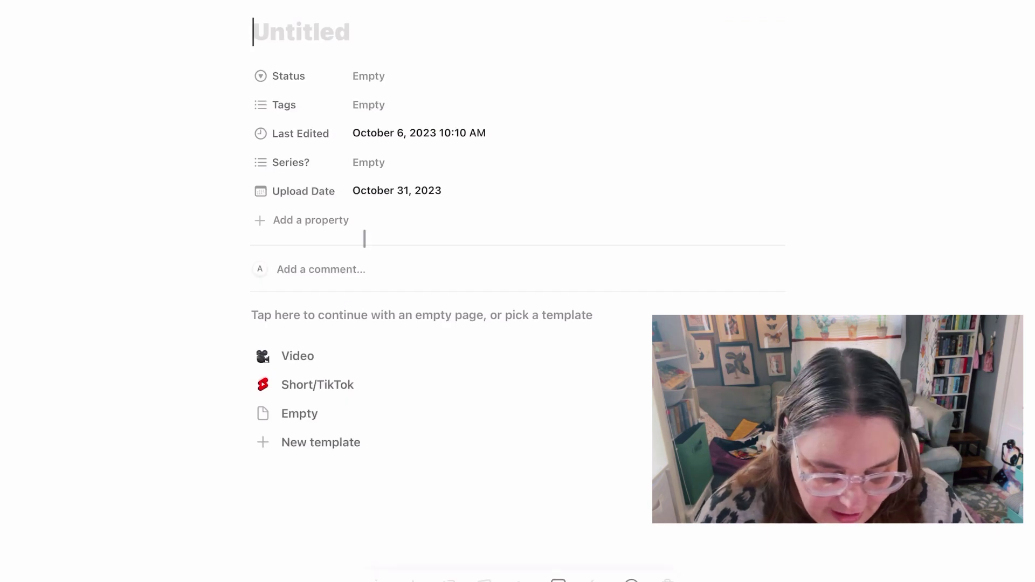
pyautogui.write('Photo')
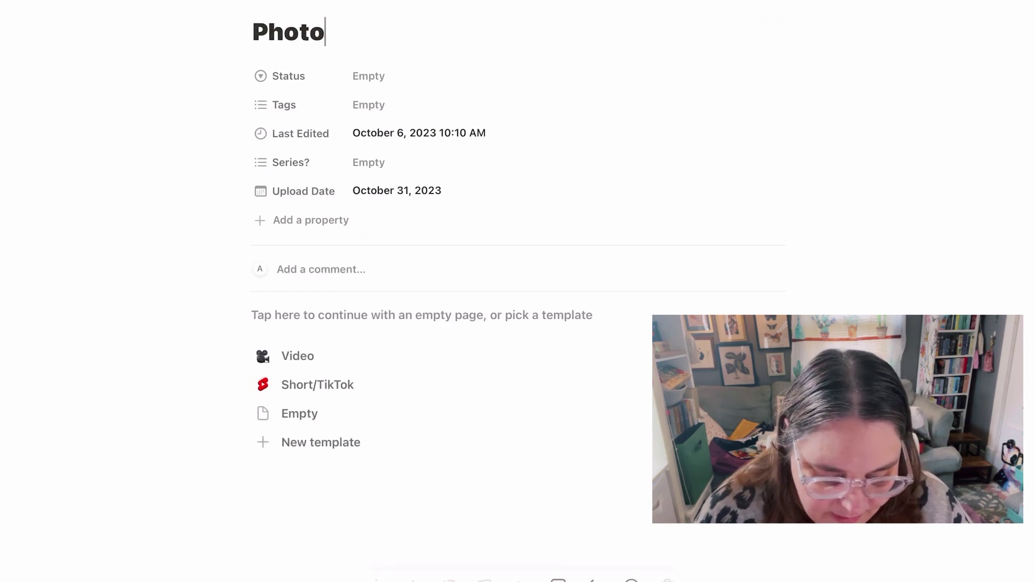
pyautogui.write('graphic ')
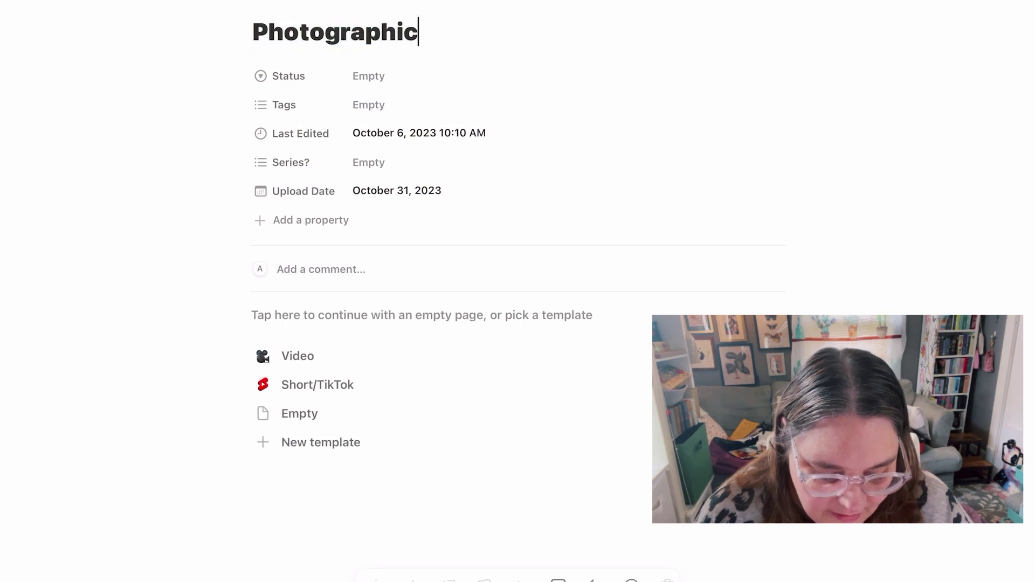
pyautogui.write('Decks')
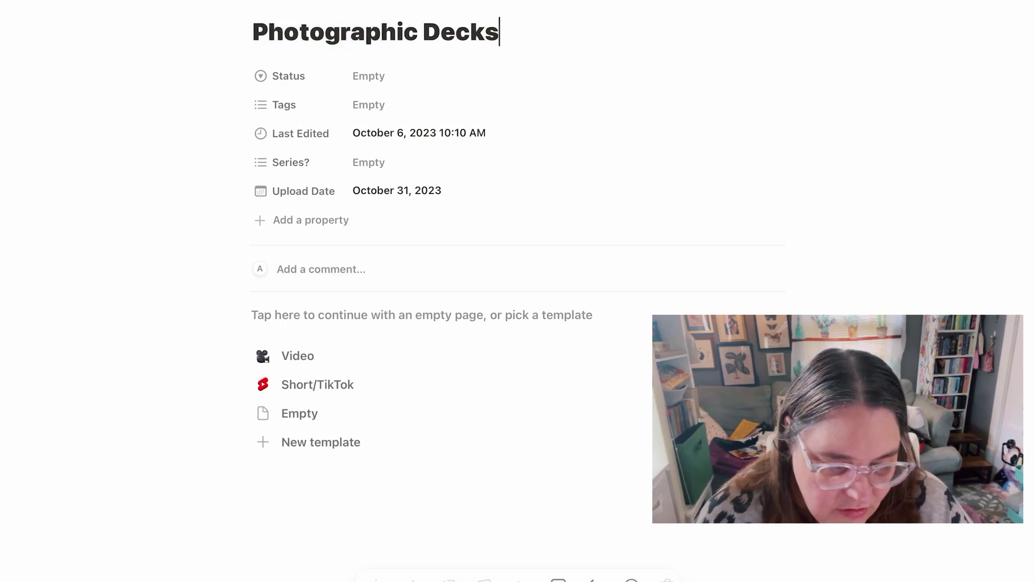
pyautogui.press('Escape')
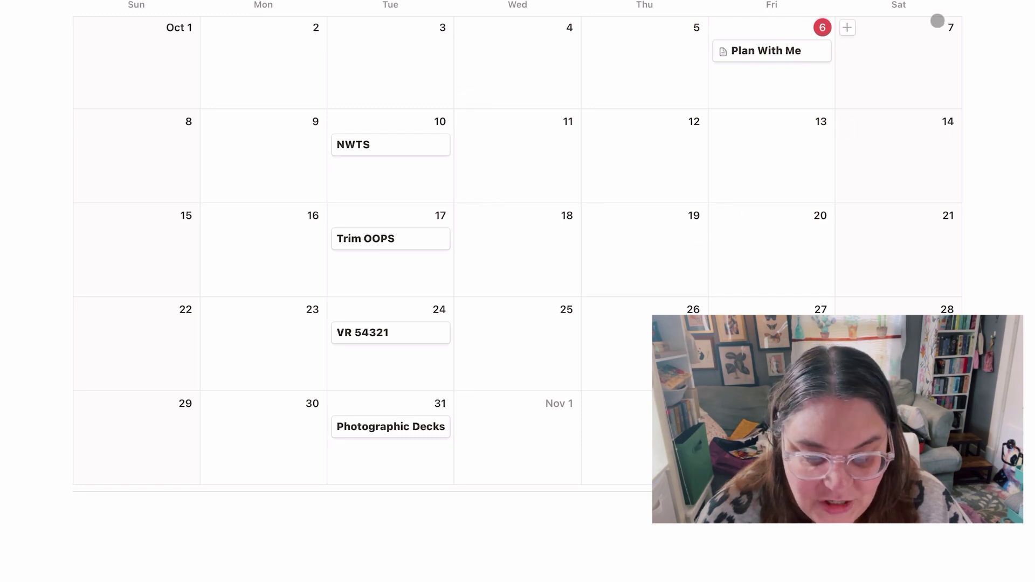
# - Show November in the Videos calendar and add a video titled "Current Vibe" on November 7
pyautogui.scroll(-7, 518, 242)
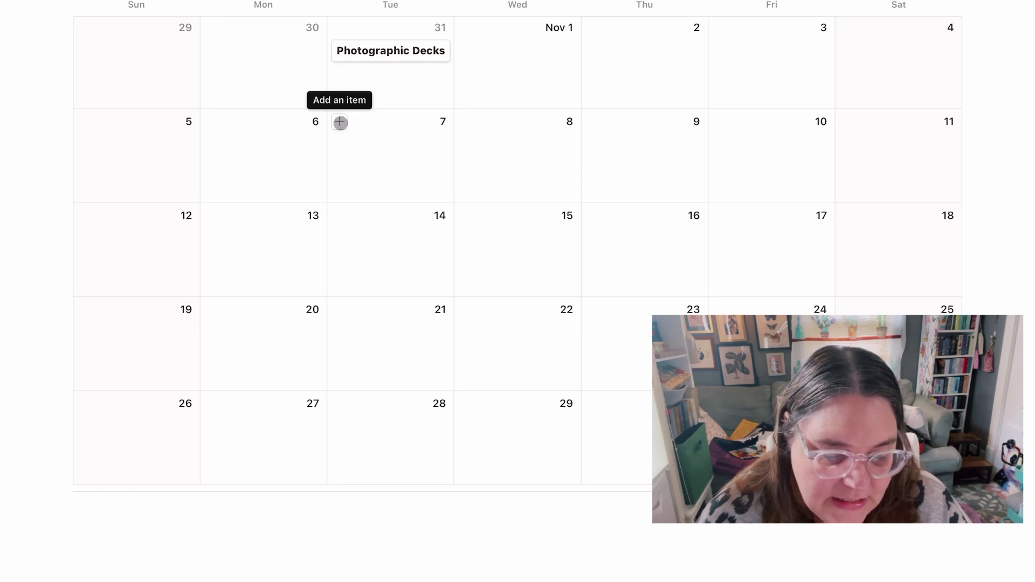
pyautogui.click(340, 122)
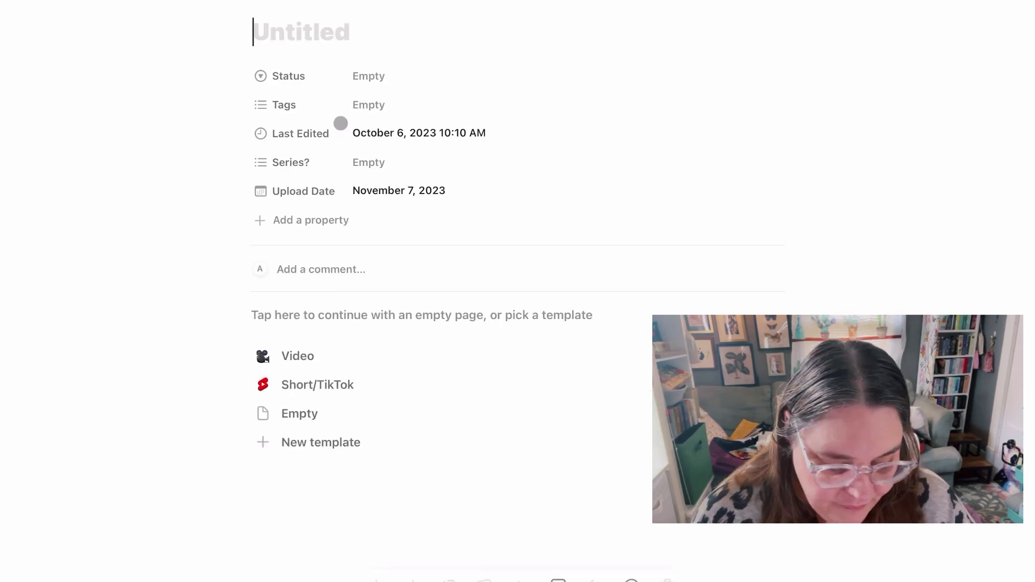
pyautogui.write('Curre')
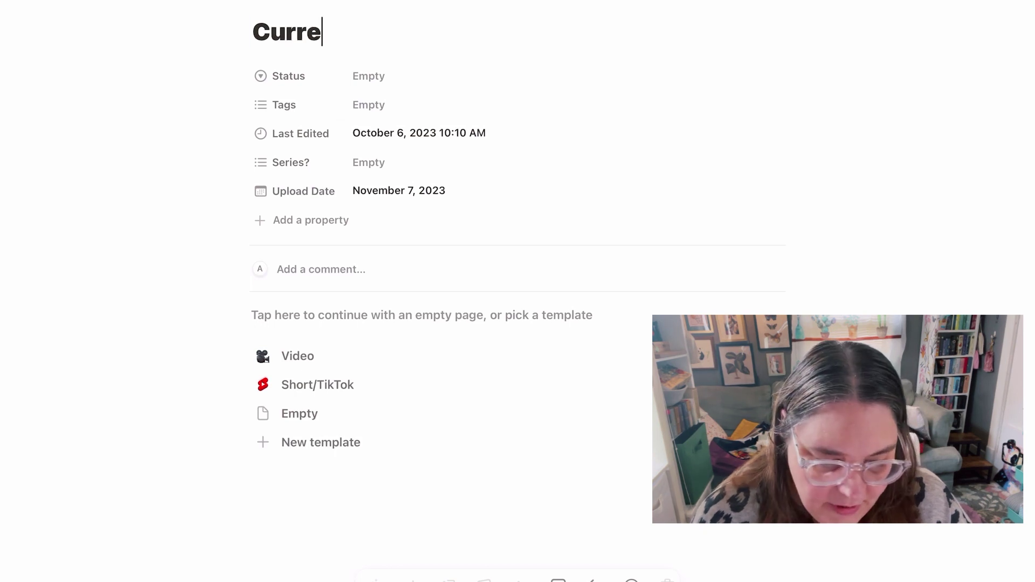
pyautogui.press('super+a')
pyautogui.press('Right')
pyautogui.write('nt ')
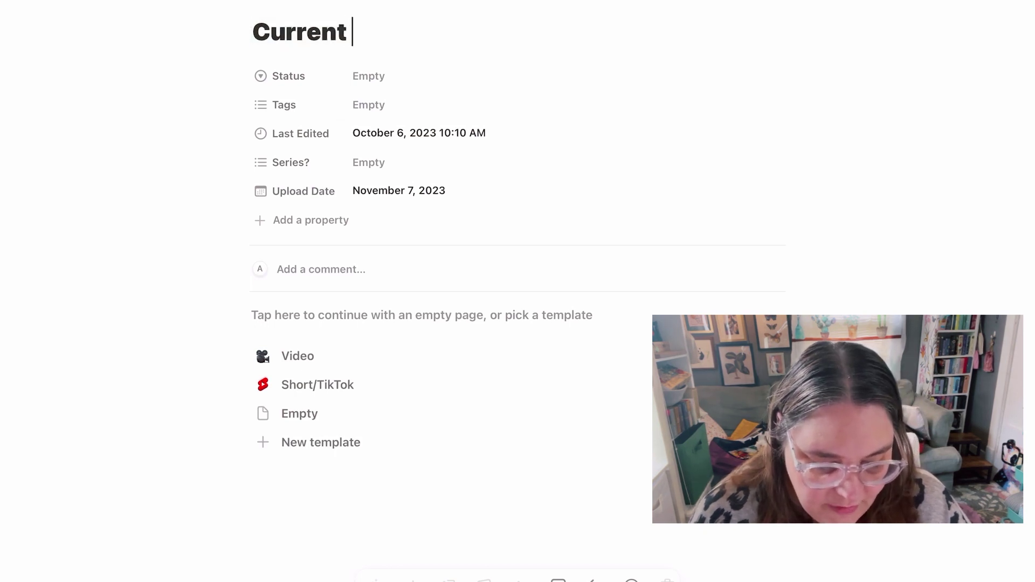
pyautogui.write('Vibe')
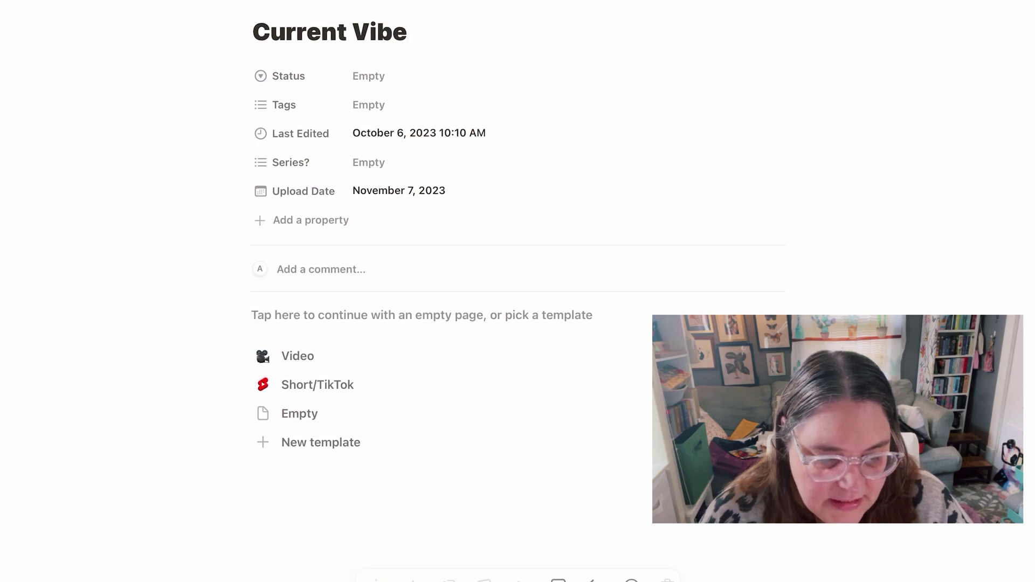
pyautogui.press('Escape')
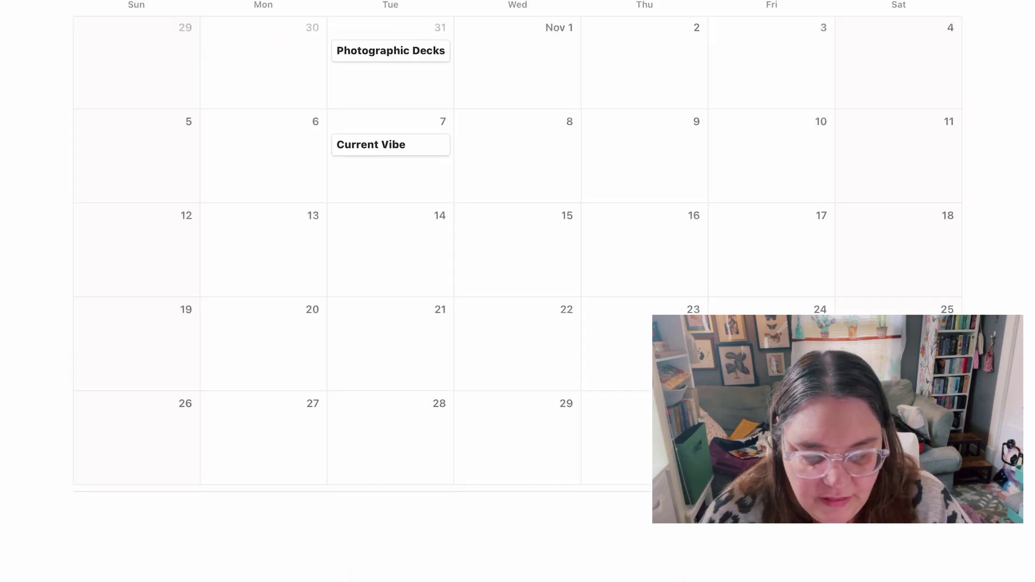
# - Return to the October Monthly Intentions page and open the October 1 entry of the habit tracker
pyautogui.scroll(10, 429, 255)
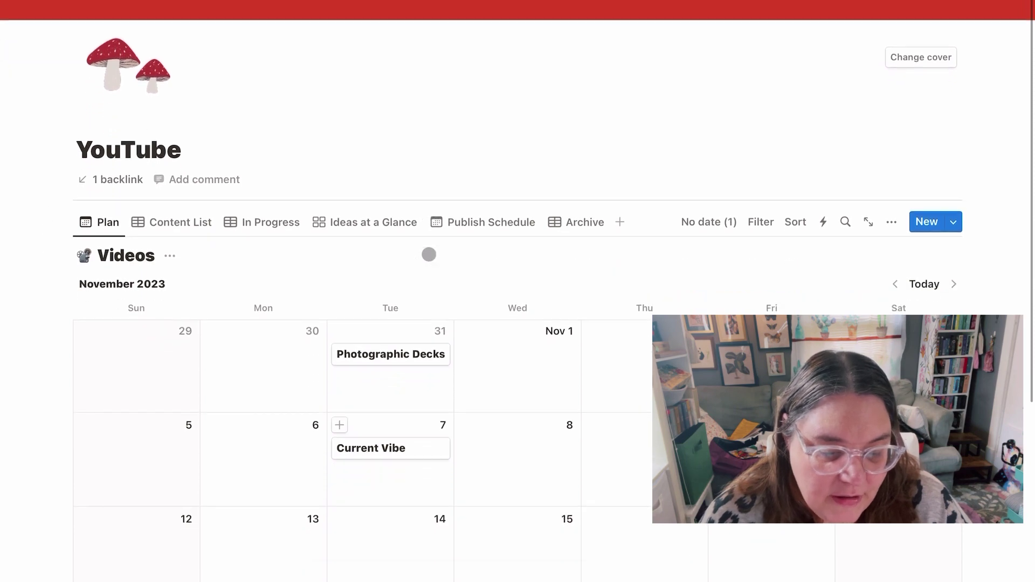
pyautogui.scroll(2, 224, 47)
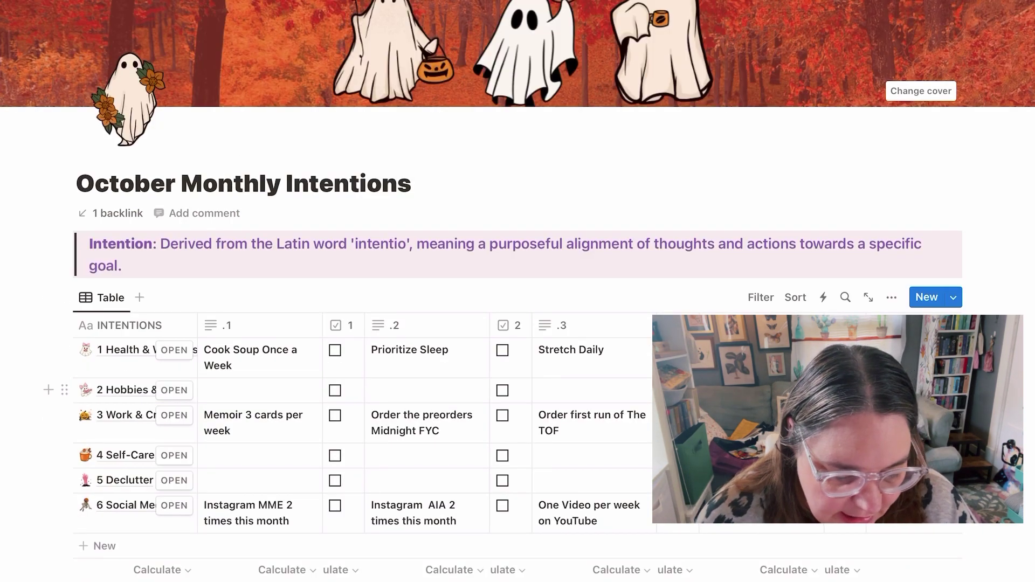
pyautogui.scroll(-5, 647, 331)
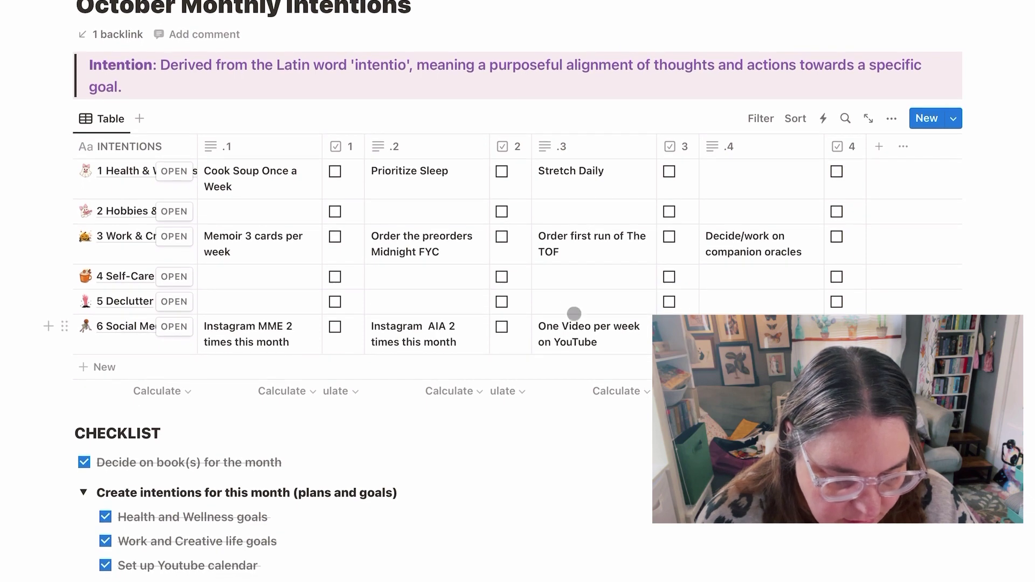
pyautogui.scroll(-5, 534, 329)
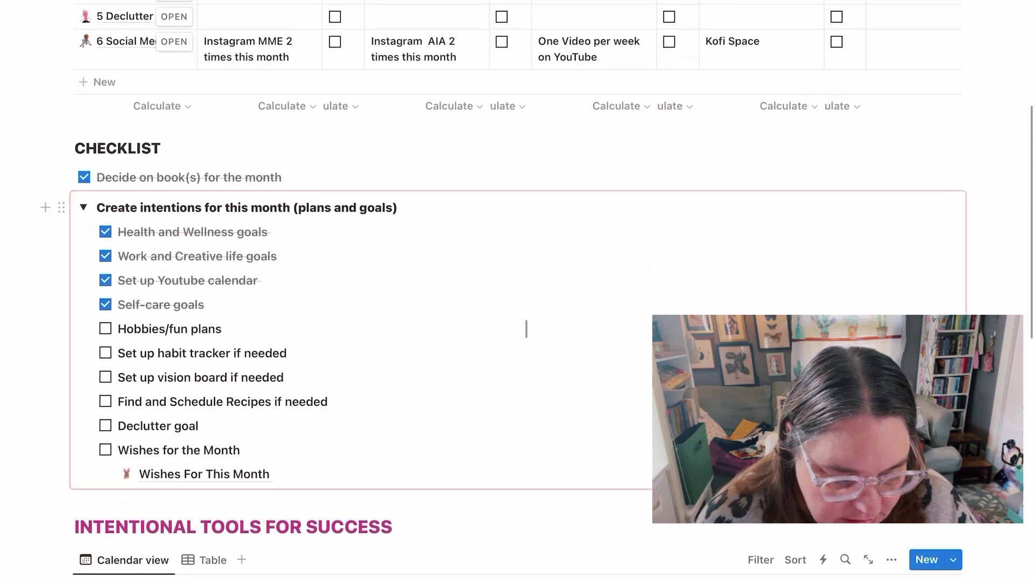
pyautogui.scroll(2, 526, 328)
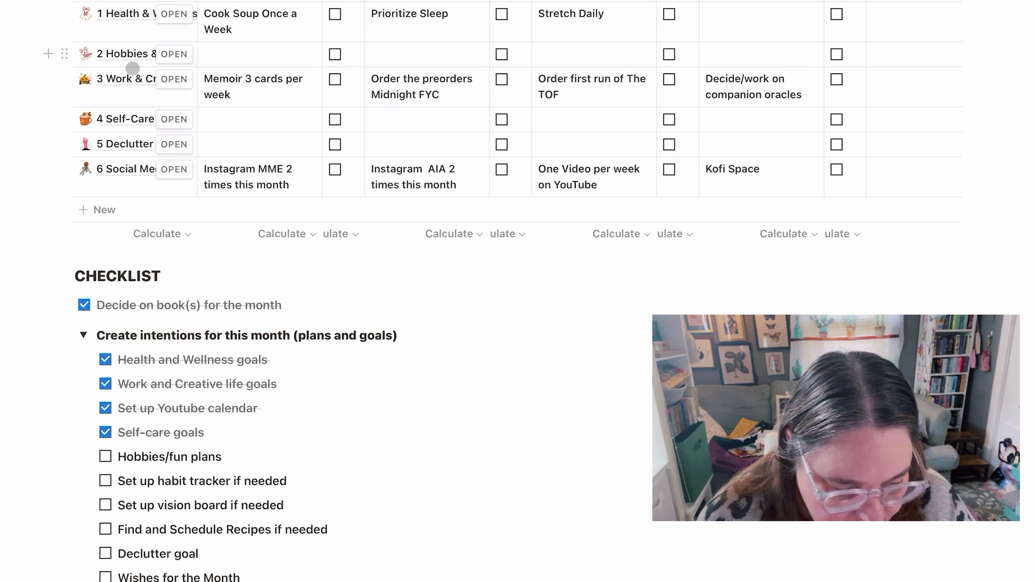
pyautogui.scroll(-10, 127, 131)
pyautogui.click(105, 353)
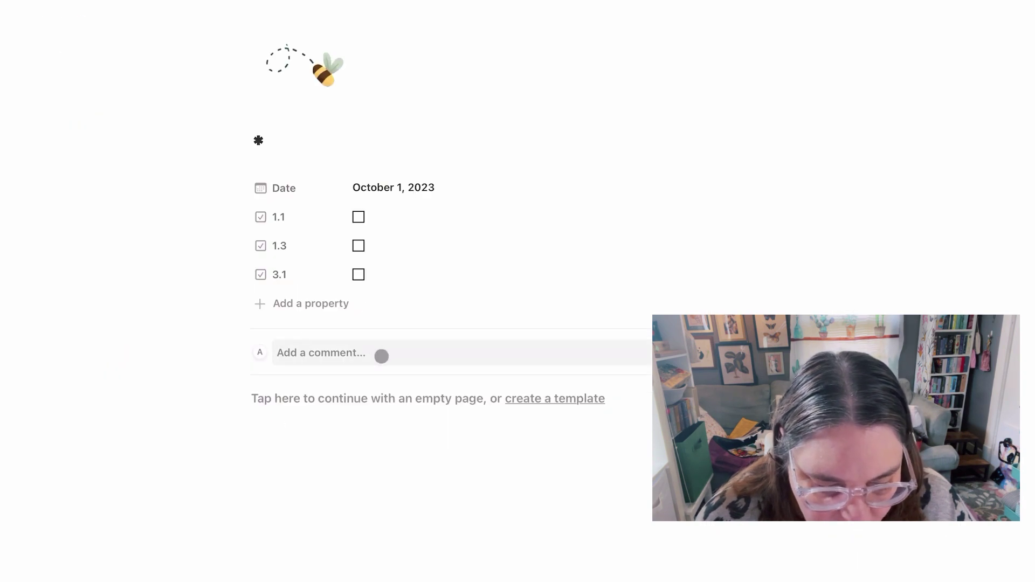
# - Add a checkbox property named "6.1" to the October 1 habit tracker entry
pyautogui.click(334, 304)
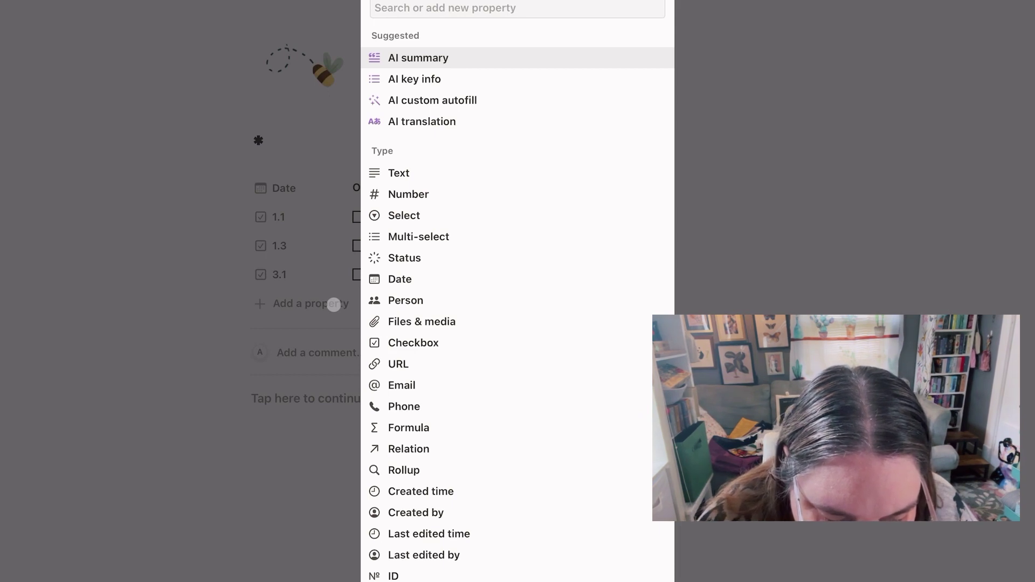
pyautogui.click(413, 343)
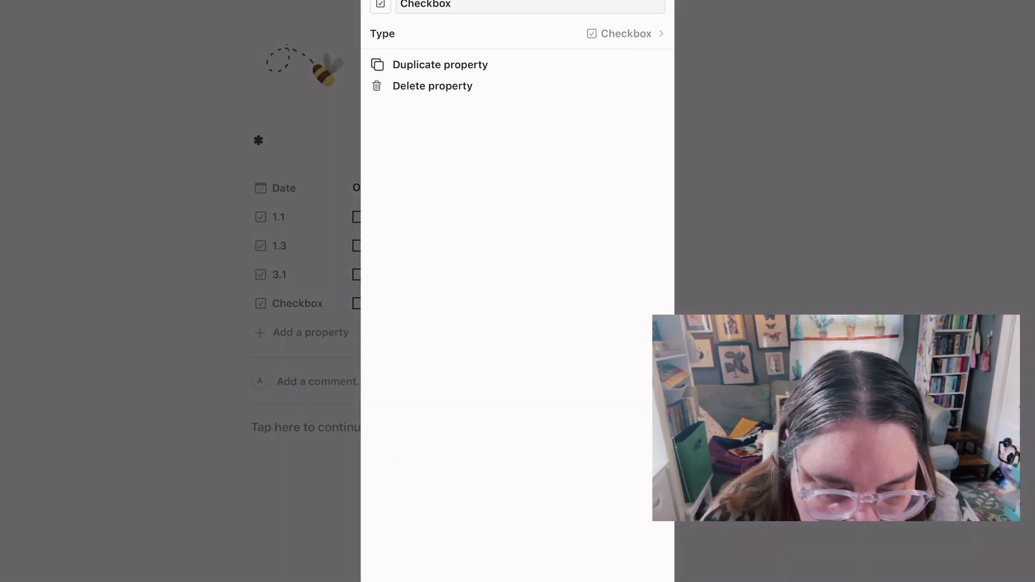
pyautogui.press('BackSpace')
pyautogui.press('BackSpace')
pyautogui.press('BackSpace')
pyautogui.press('BackSpace')
pyautogui.press('BackSpace')
pyautogui.press('BackSpace')
pyautogui.press('BackSpace')
pyautogui.press('BackSpace')
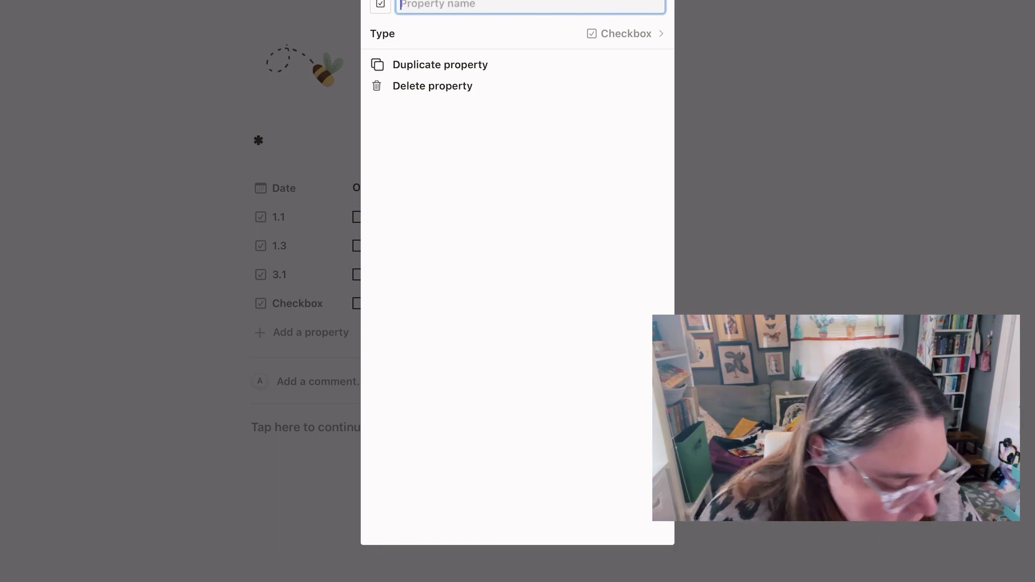
pyautogui.write('6.1')
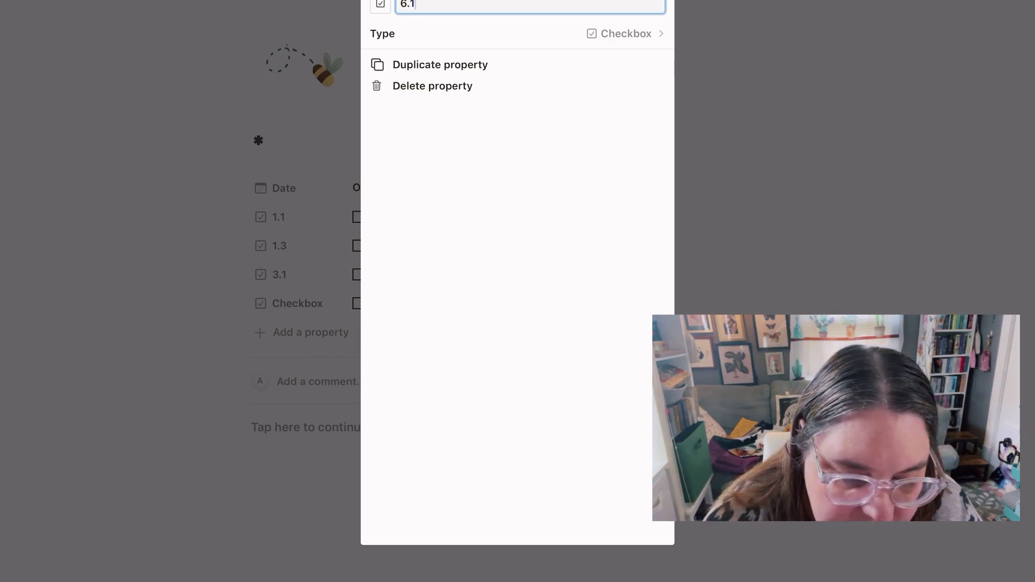
pyautogui.press('Return')
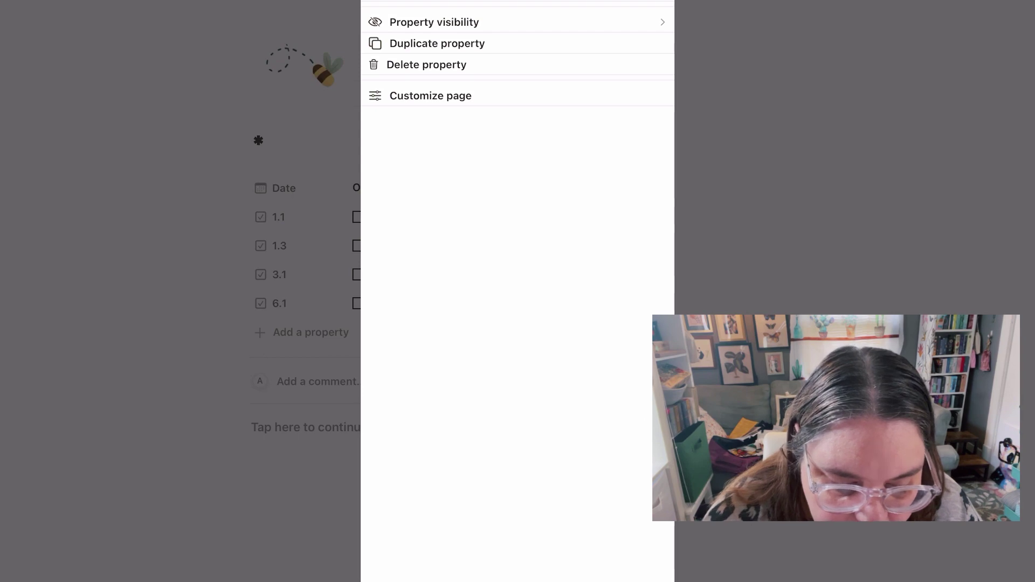
pyautogui.press('Escape')
# - Add a checkbox property named "6.2" to the October 1 habit tracker entry
pyautogui.click(311, 332)
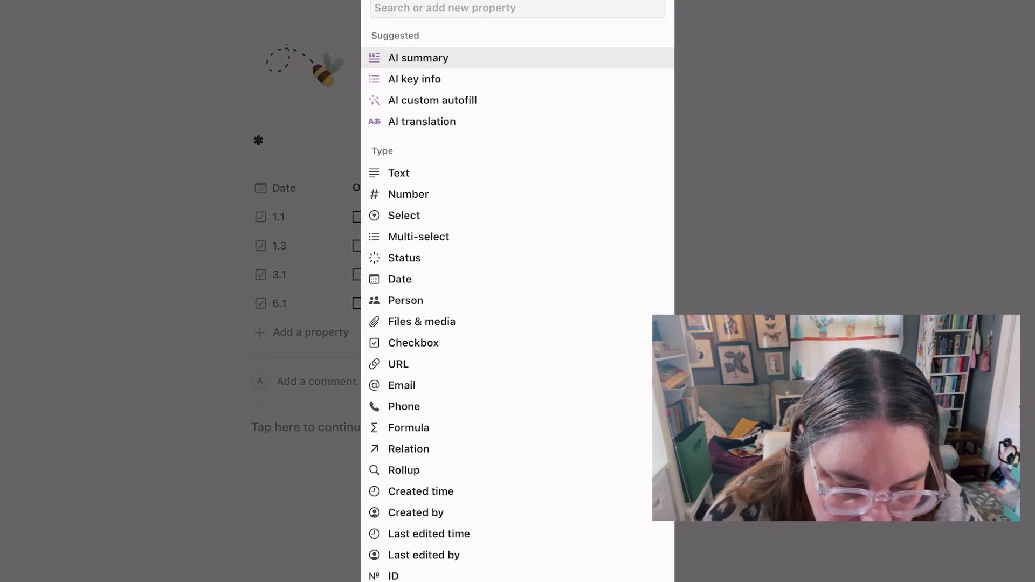
pyautogui.click(413, 342)
pyautogui.click(452, 5)
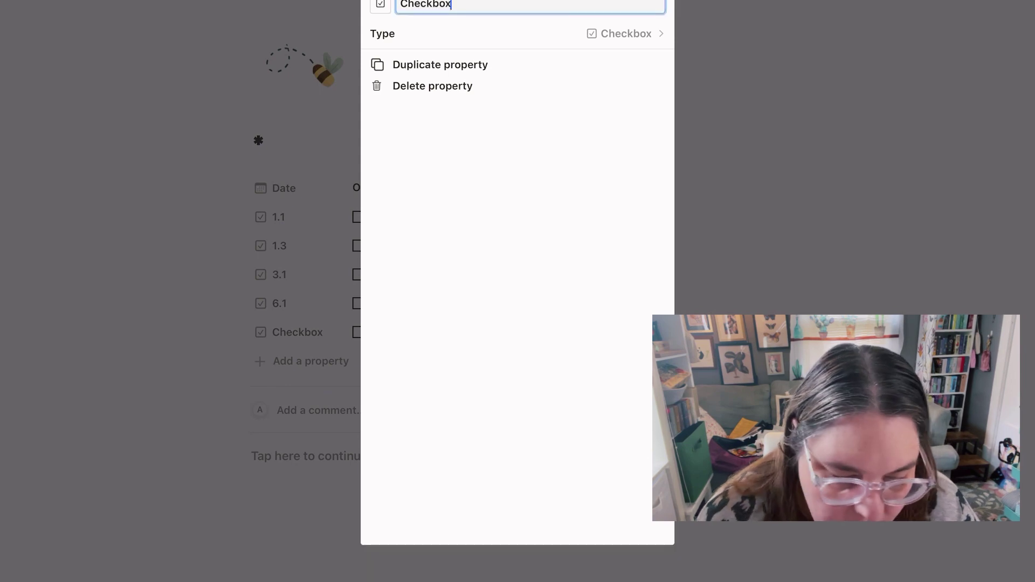
pyautogui.press('BackSpace')
pyautogui.press('BackSpace')
pyautogui.press('BackSpace')
pyautogui.press('BackSpace')
pyautogui.press('BackSpace')
pyautogui.press('BackSpace')
pyautogui.press('BackSpace')
pyautogui.press('BackSpace')
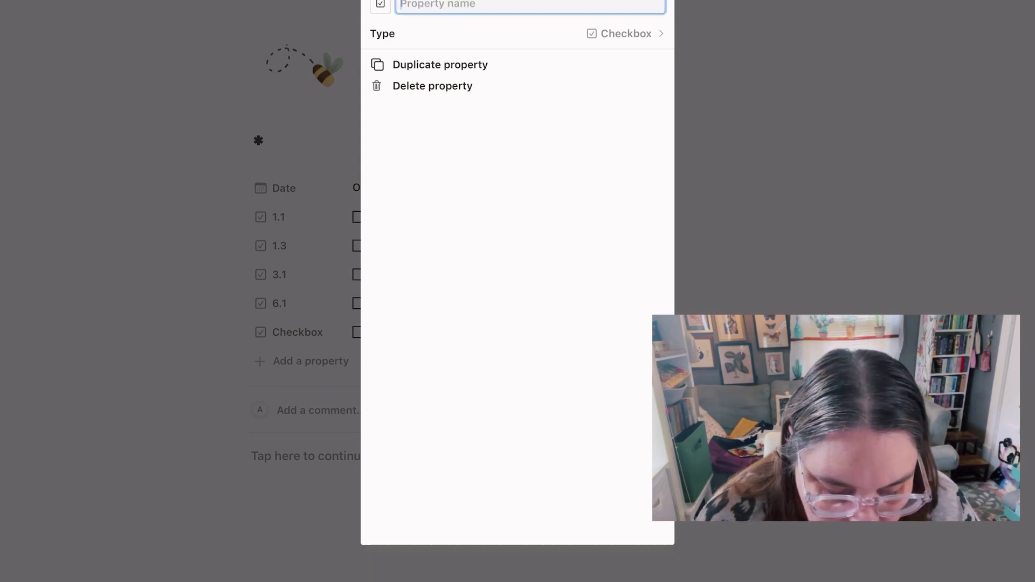
pyautogui.write('6.2')
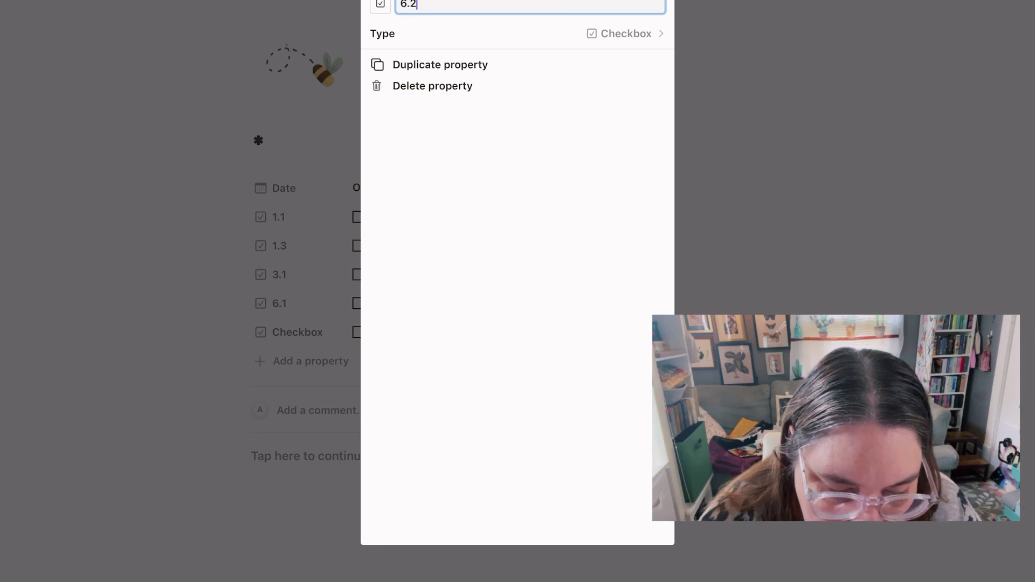
pyautogui.press('Return')
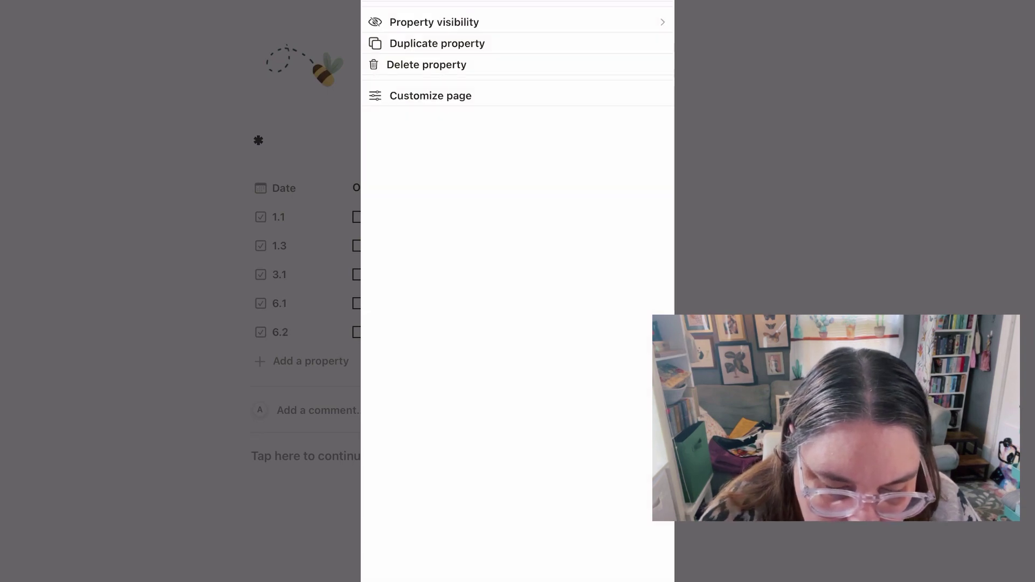
# - Add a checkbox property named "6.3" to the October 1 habit tracker entry
pyautogui.click(302, 361)
pyautogui.click(310, 361)
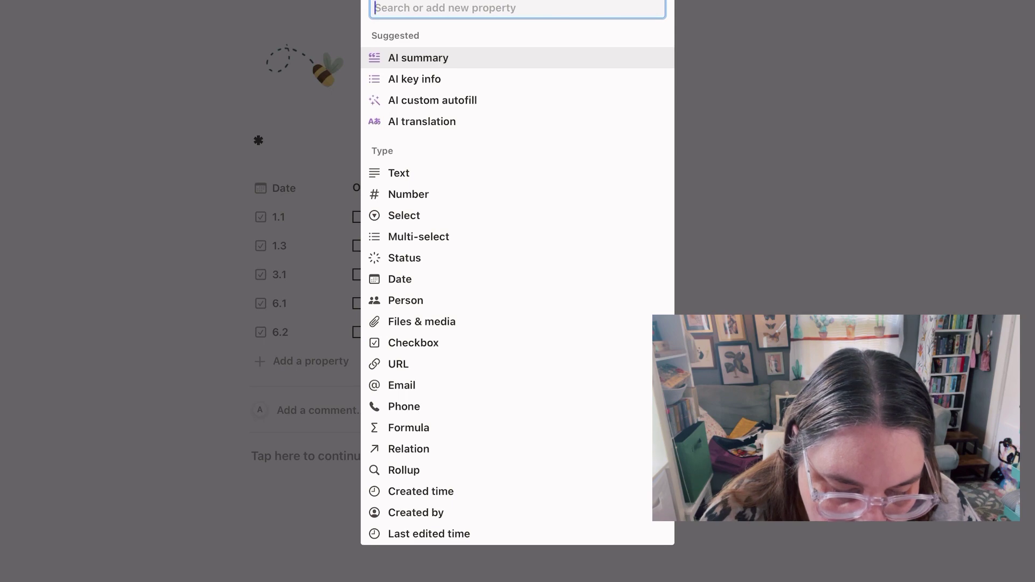
pyautogui.click(413, 343)
pyautogui.click(501, 4)
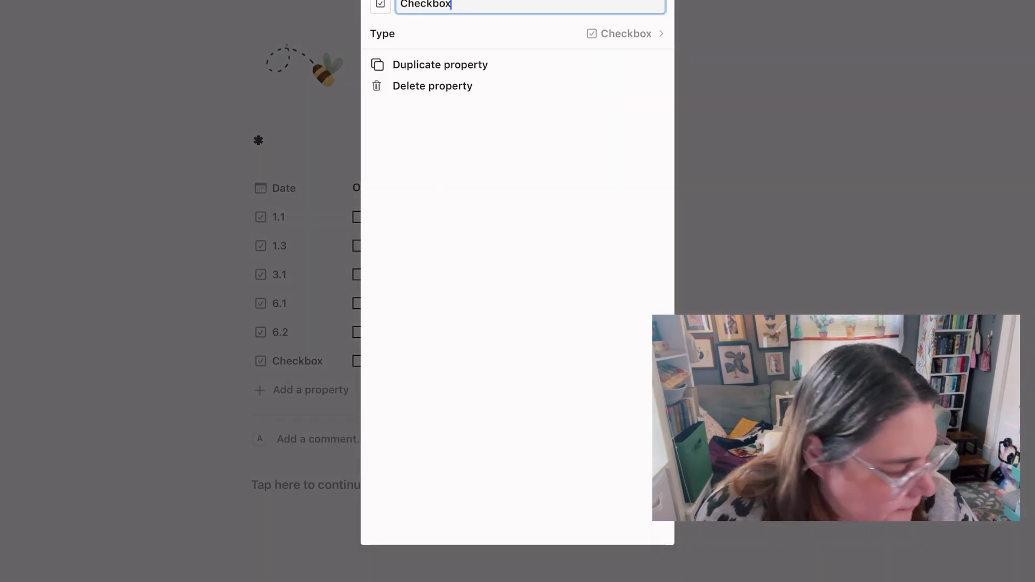
pyautogui.press('BackSpace')
pyautogui.press('BackSpace')
pyautogui.press('BackSpace')
pyautogui.press('BackSpace')
pyautogui.press('BackSpace')
pyautogui.press('BackSpace')
pyautogui.press('BackSpace')
pyautogui.press('BackSpace')
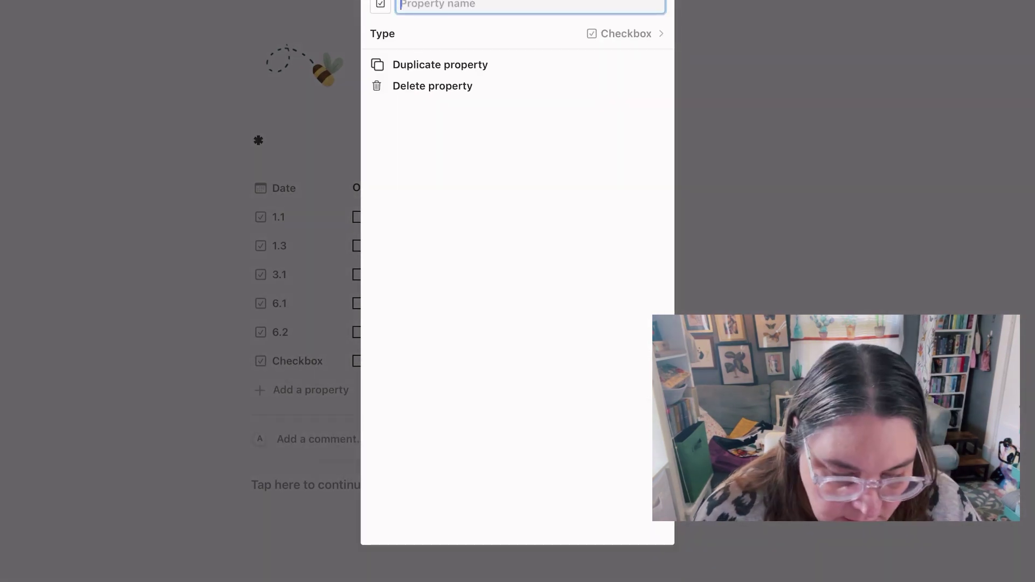
pyautogui.write('6.3')
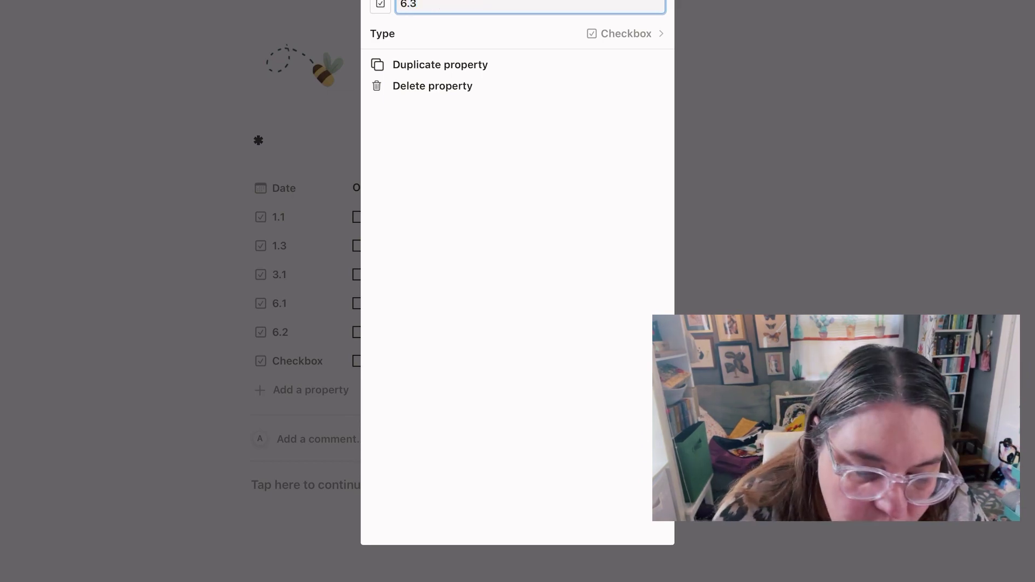
pyautogui.press('Return')
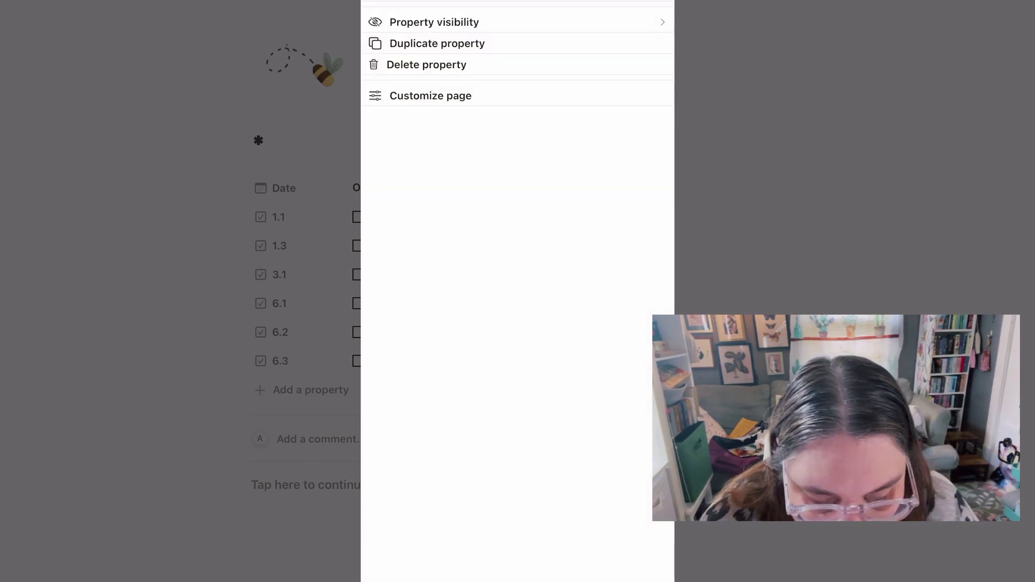
pyautogui.press('Escape')
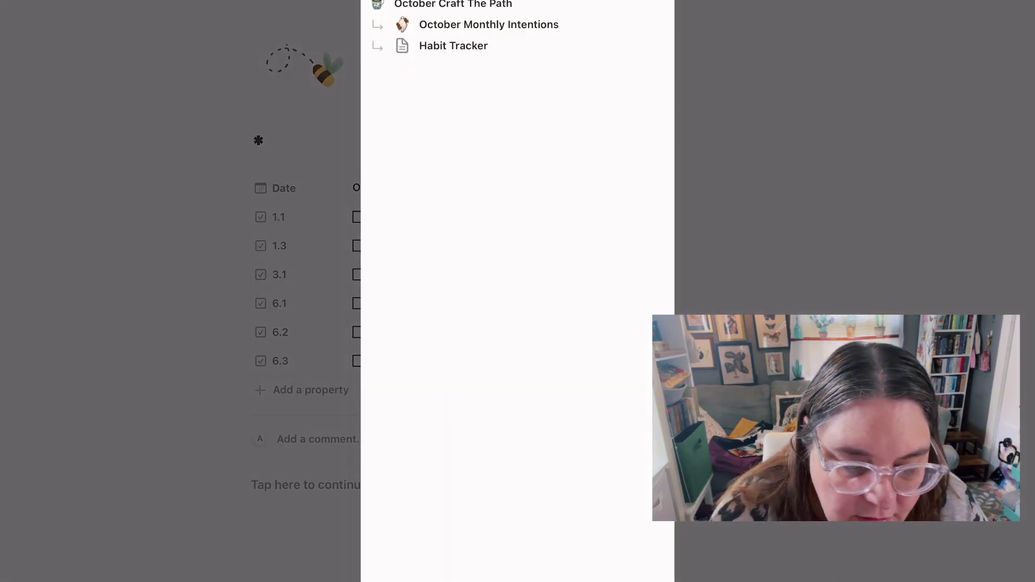
# - Return to the October Monthly Intentions page and review its checklist and intentions table
pyautogui.click(488, 25)
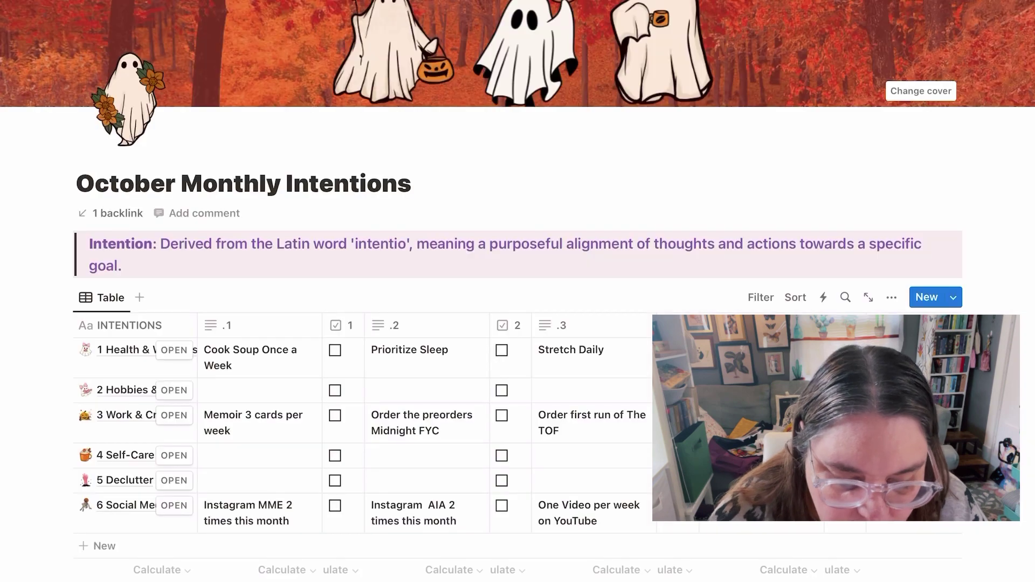
pyautogui.scroll(-10, 518, 291)
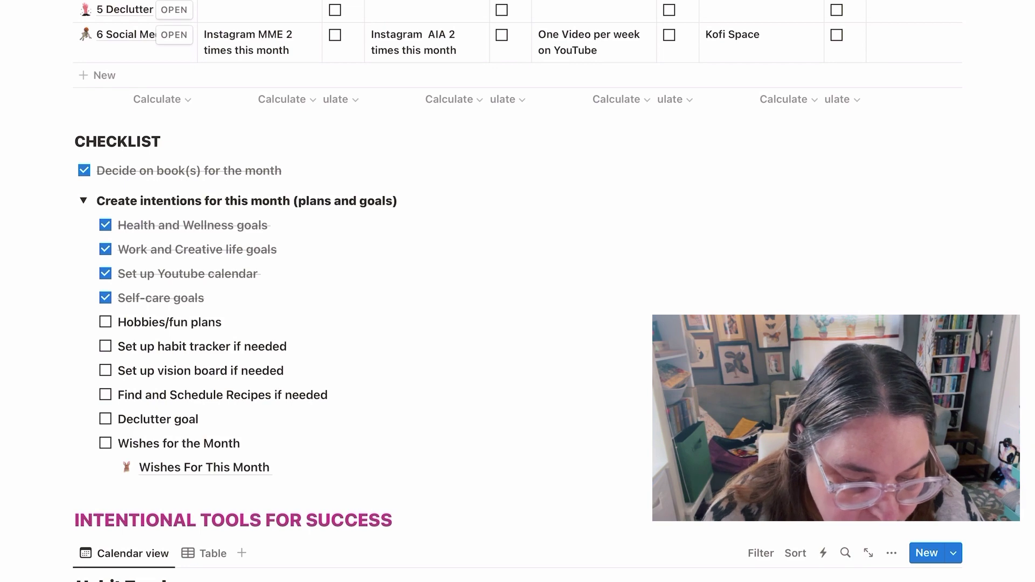
pyautogui.scroll(3, 356, 291)
pyautogui.click(105, 479)
pyautogui.click(105, 478)
pyautogui.scroll(2, 356, 291)
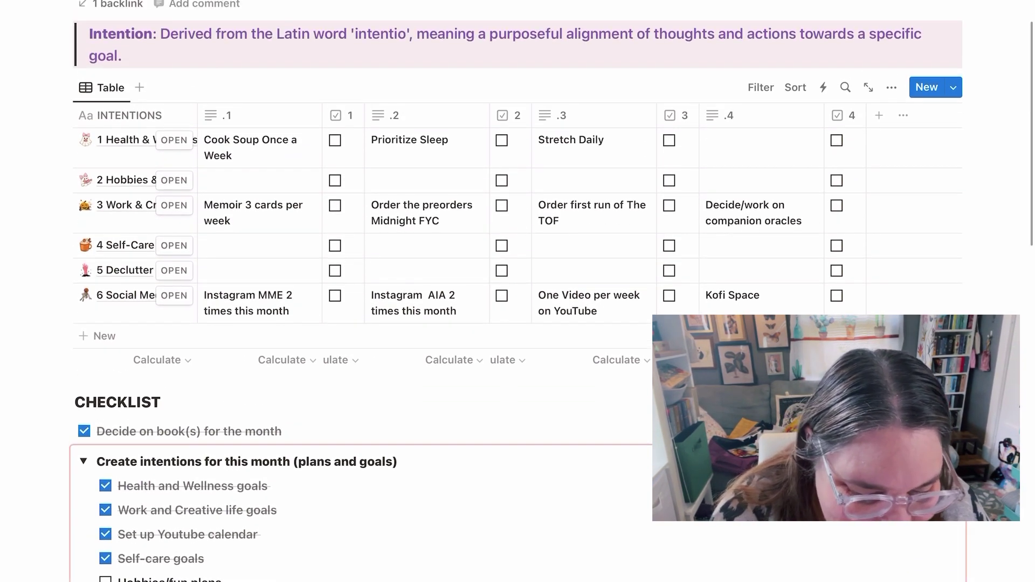
# - Open the 4 Self-Care intention and rename it "4 Self-Care Bathroom"
pyautogui.click(173, 245)
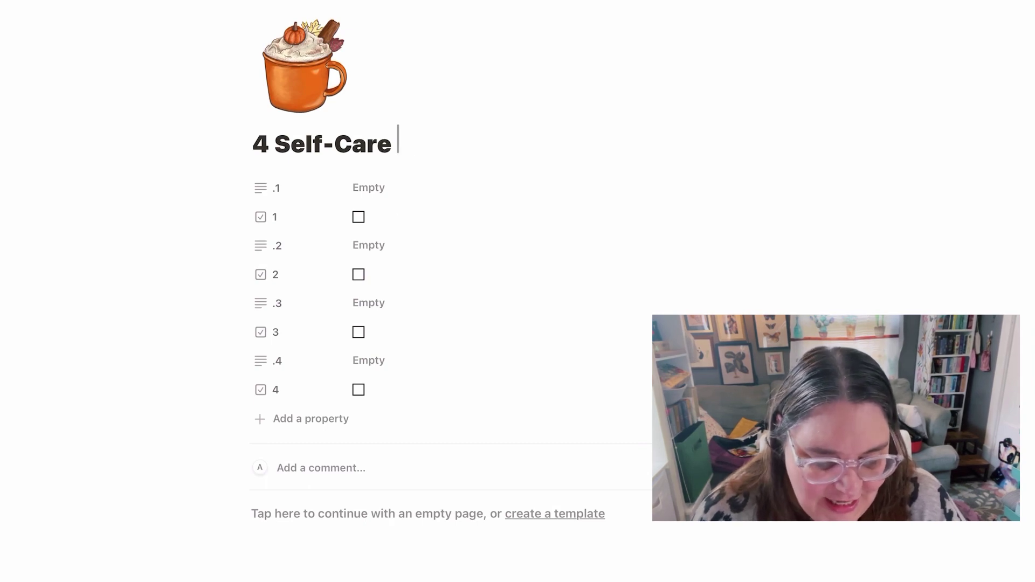
pyautogui.click(397, 141)
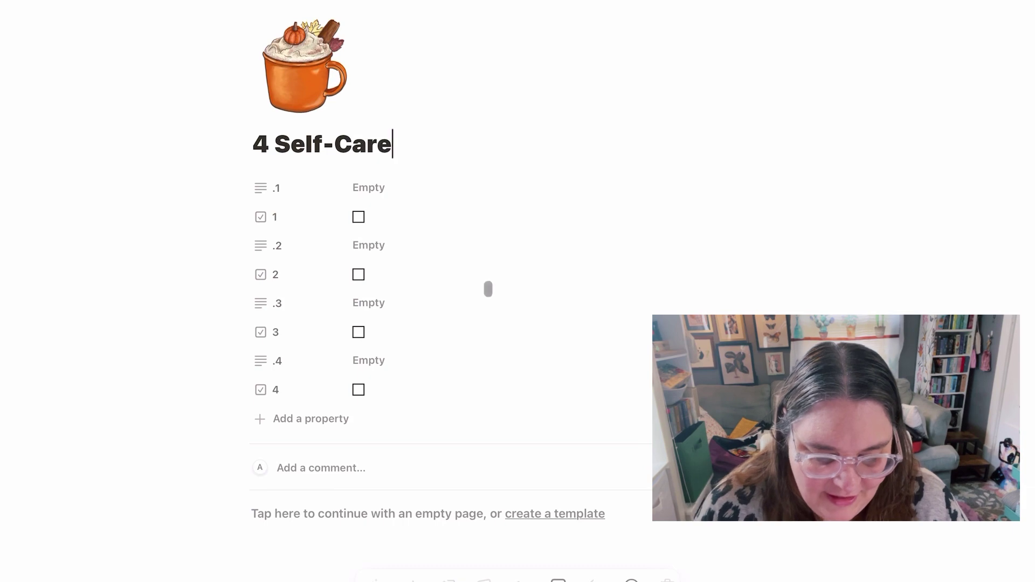
pyautogui.write('Bathroom')
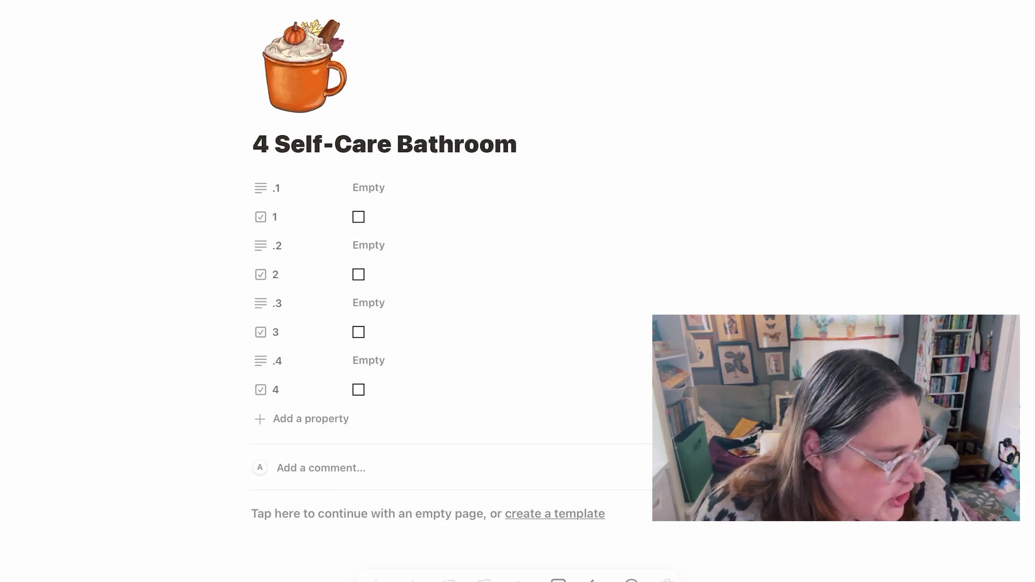
# - Set the Self-Care intention .1 to "Create a pampering space in the bathroom" and go back to the intentions table
pyautogui.click(383, 184)
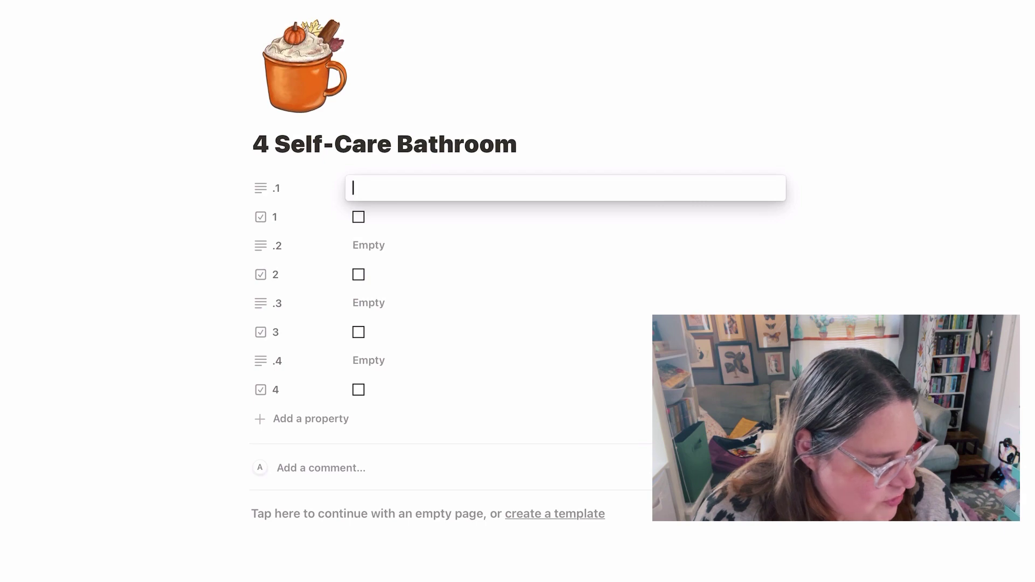
pyautogui.write('Crea')
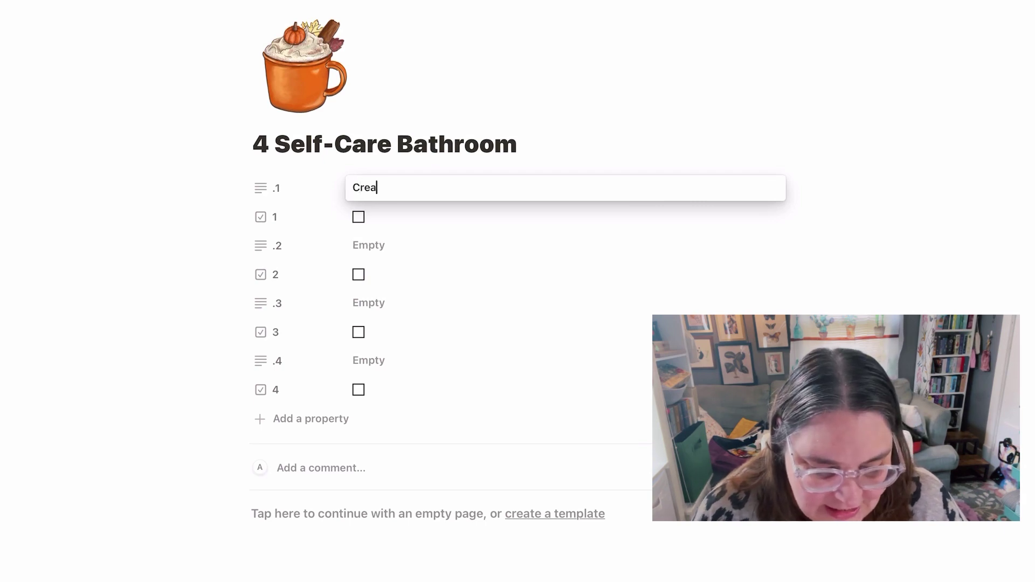
pyautogui.write('te a pampering')
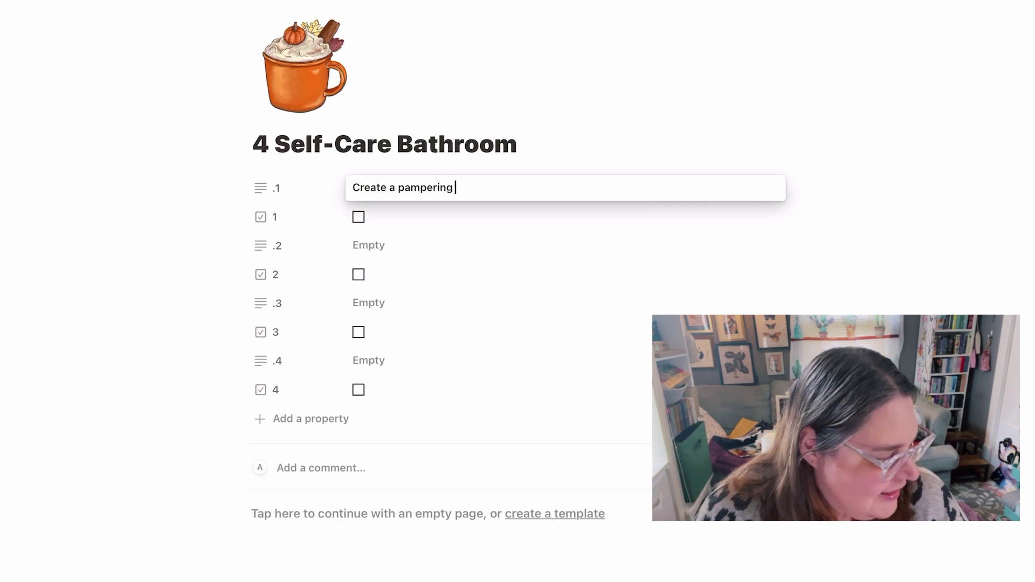
pyautogui.write('sp')
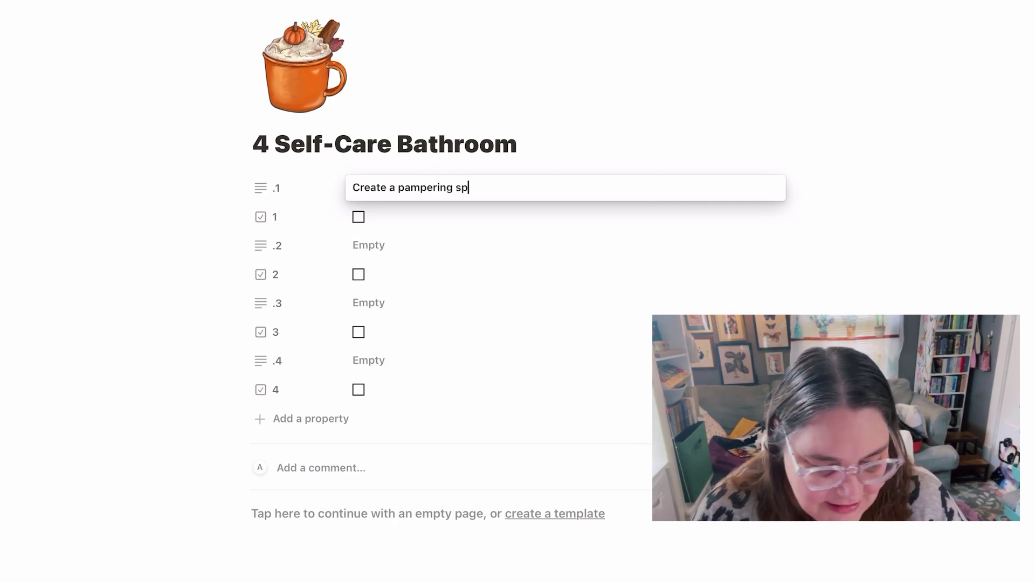
pyautogui.write('ace in th')
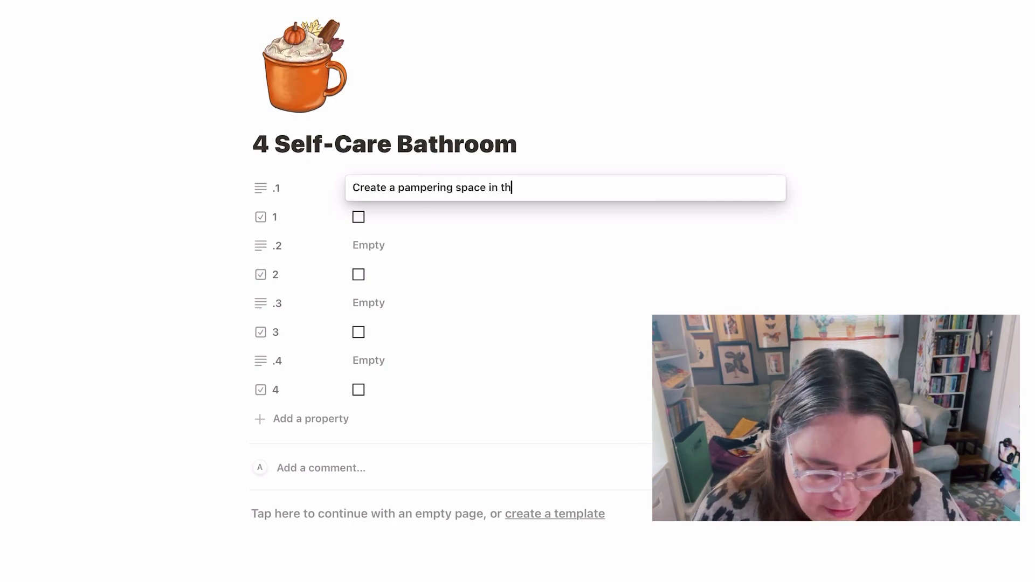
pyautogui.write('e bathroom')
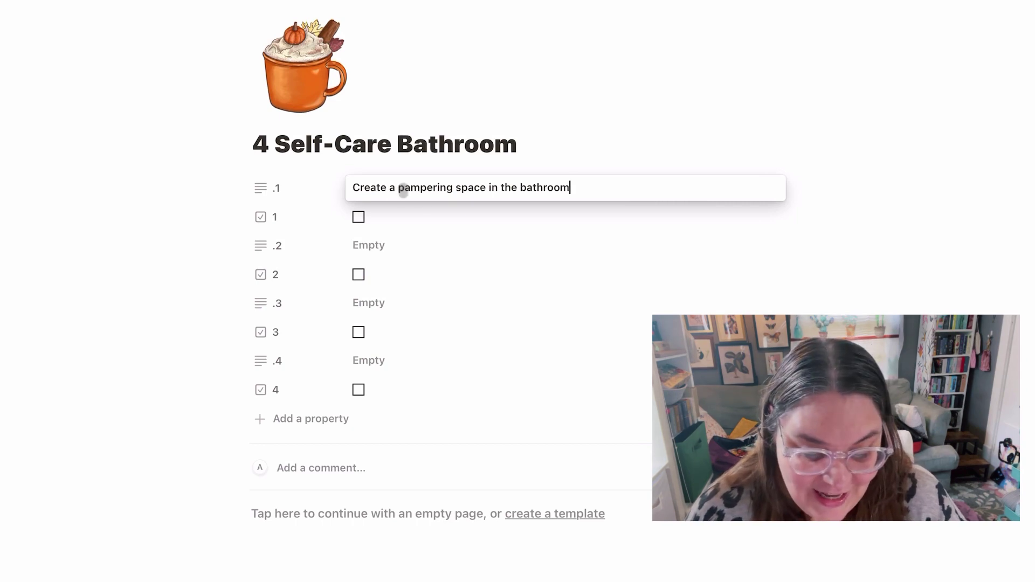
pyautogui.click(487, 253)
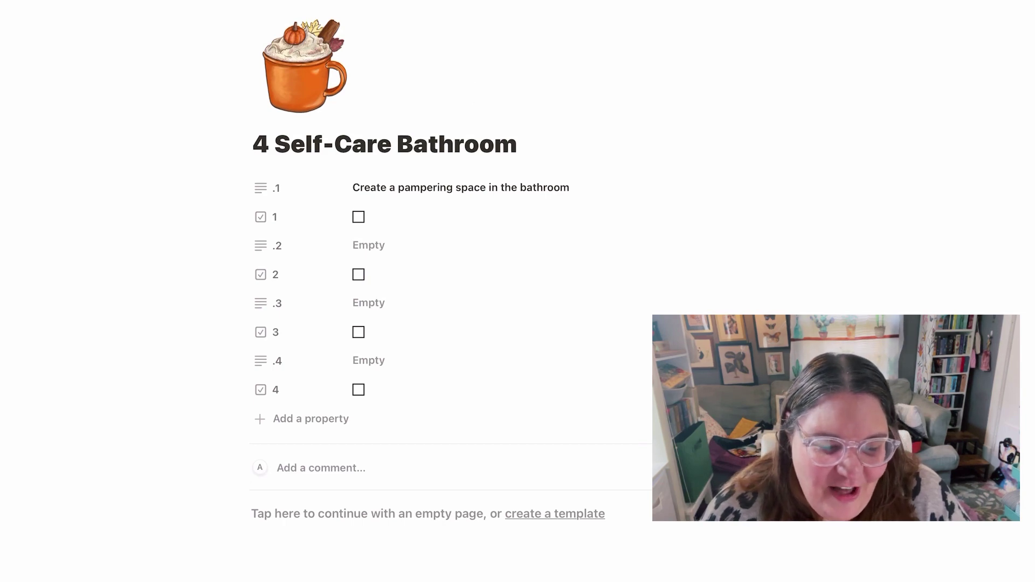
pyautogui.press('super+[')
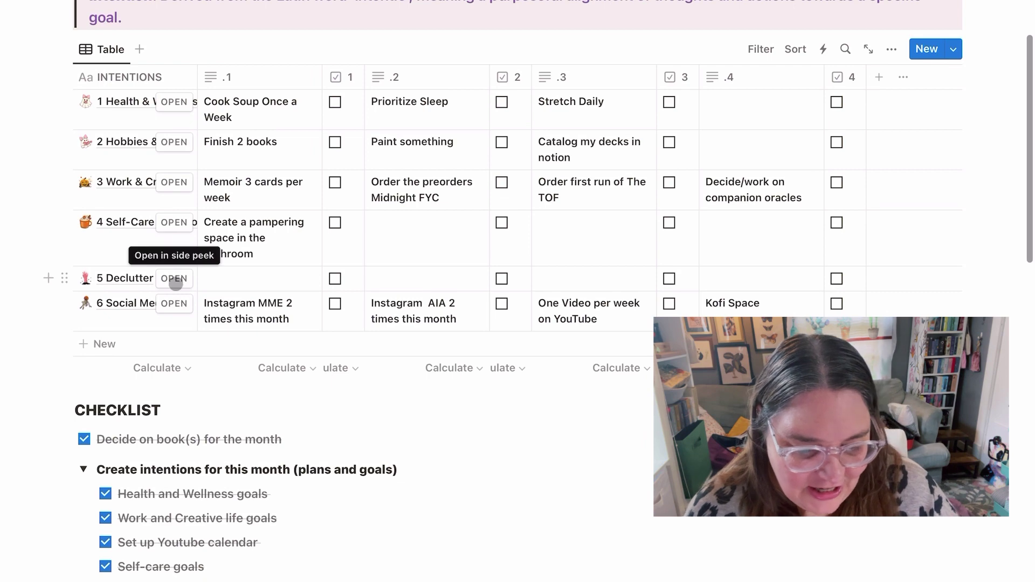
# - Open the 5 Declutter intention and rename it "5 Declutter Bedroom"
pyautogui.click(174, 280)
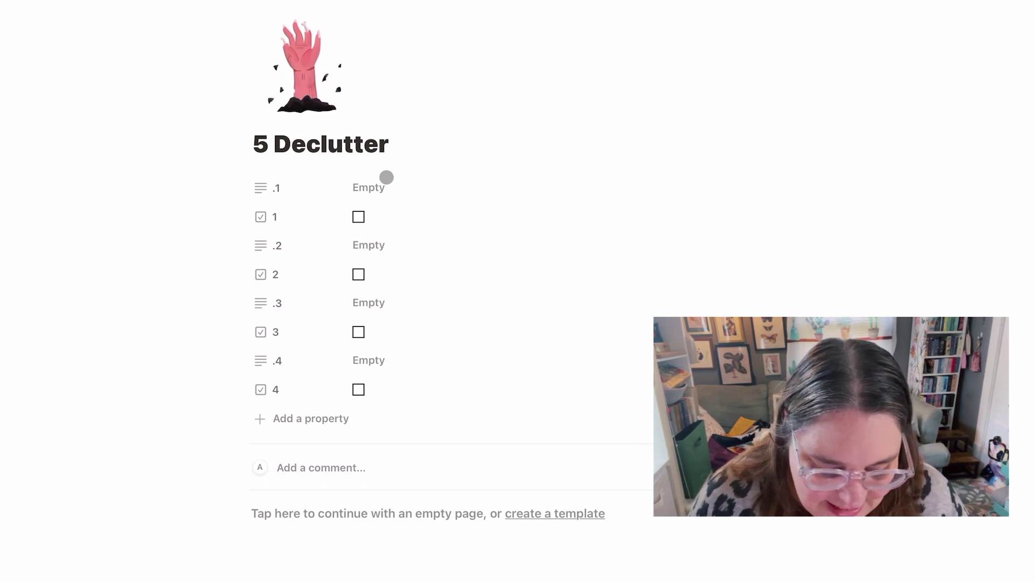
pyautogui.click(394, 132)
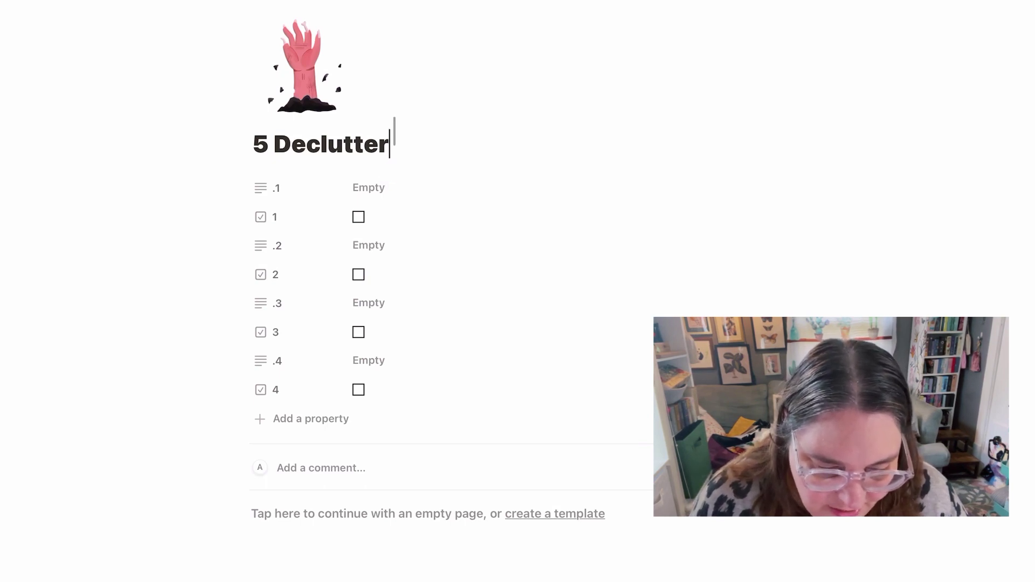
pyautogui.write('Baedr')
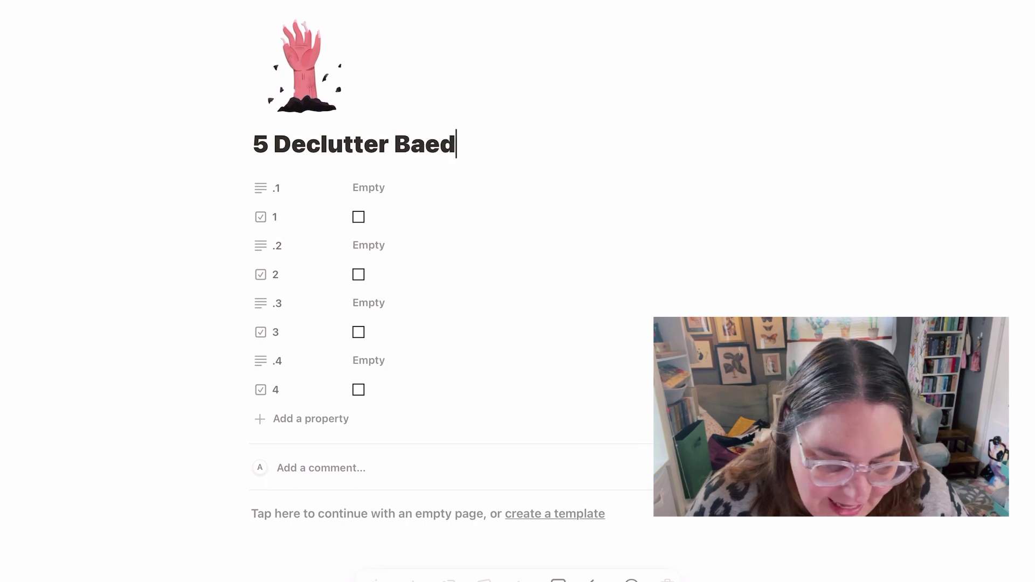
pyautogui.press('BackSpace')
pyautogui.press('BackSpace')
pyautogui.press('BackSpace')
pyautogui.press('BackSpace')
pyautogui.write('edroom')
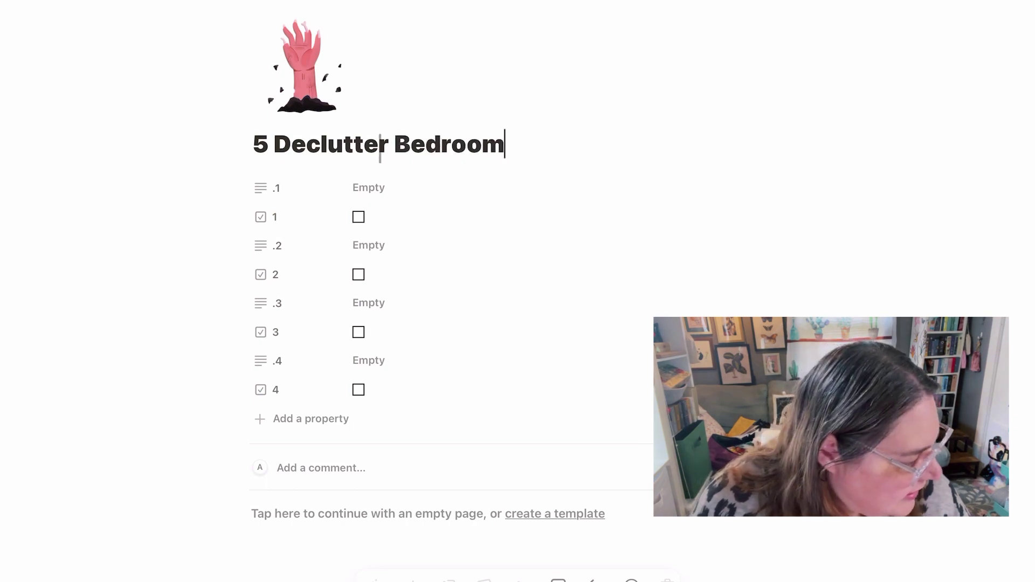
# - Set the Declutter Bedroom intention .1 to "Dresser" and .2 to "Chair"
pyautogui.click(382, 189)
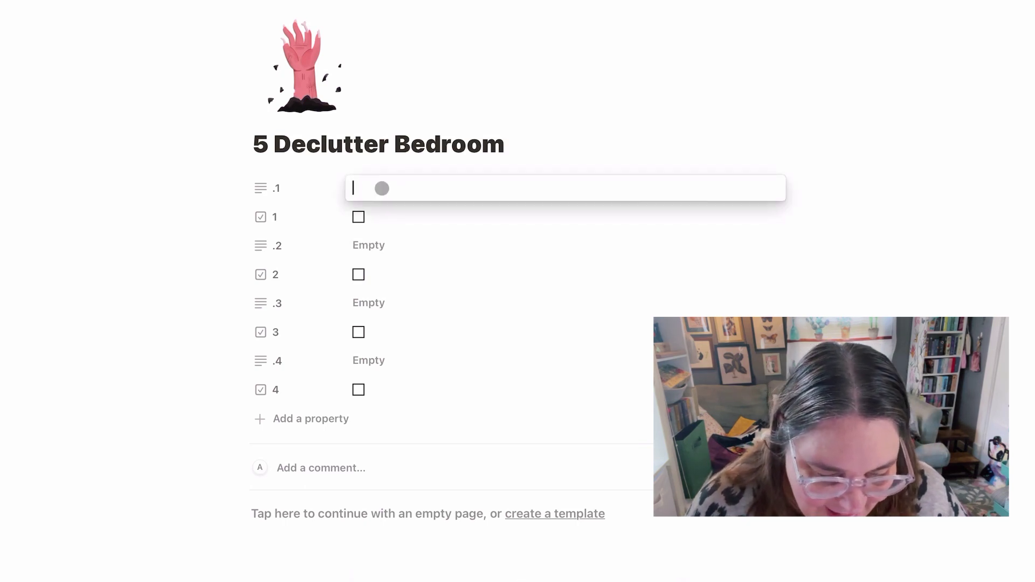
pyautogui.write('Dre')
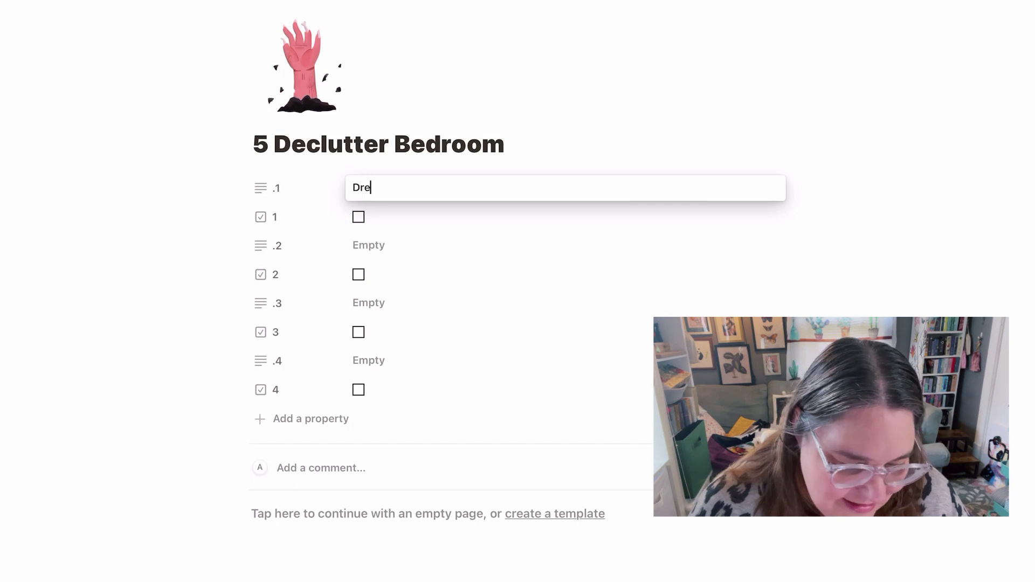
pyautogui.write('sser')
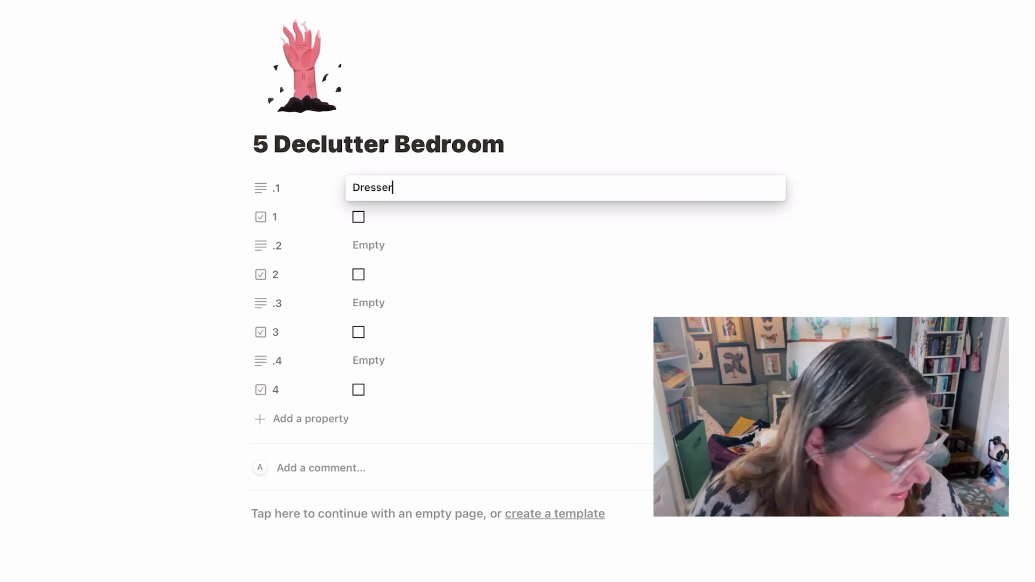
pyautogui.press('Return')
pyautogui.click(373, 245)
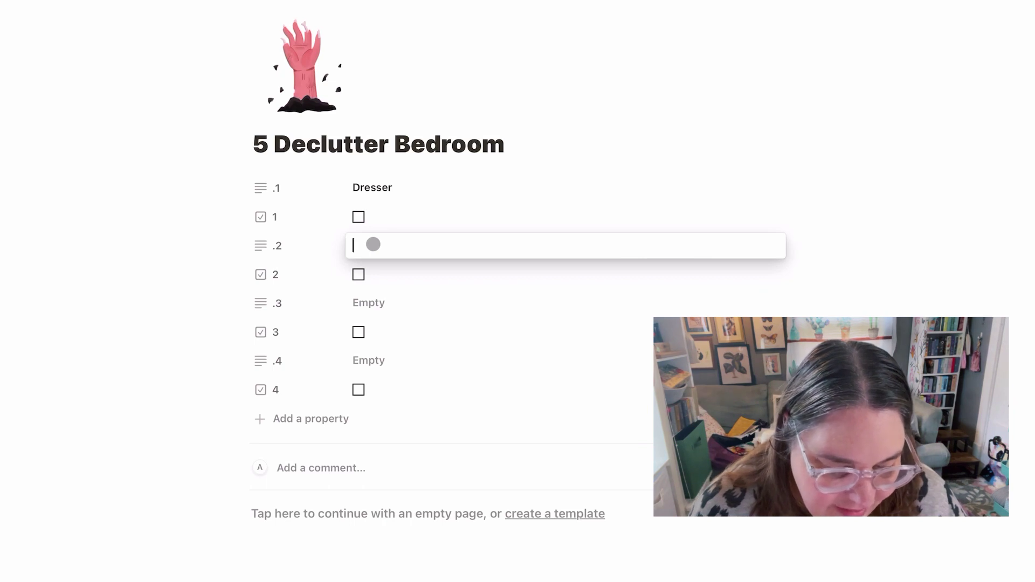
pyautogui.write('Chair')
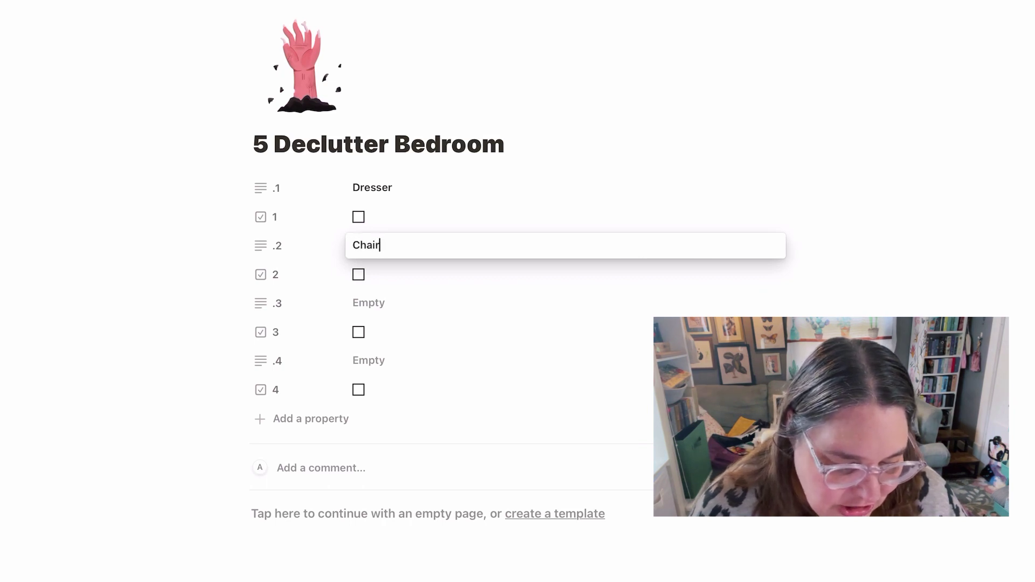
pyautogui.press('Return')
# - Set the Declutter Bedroom intention .3 to "Closet"
pyautogui.click(374, 308)
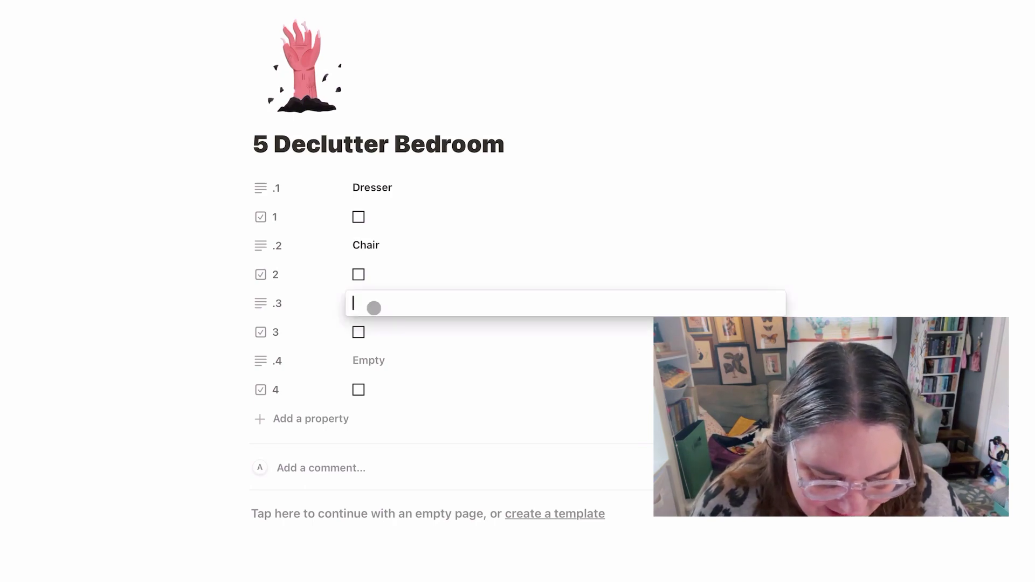
pyautogui.write('Cloe')
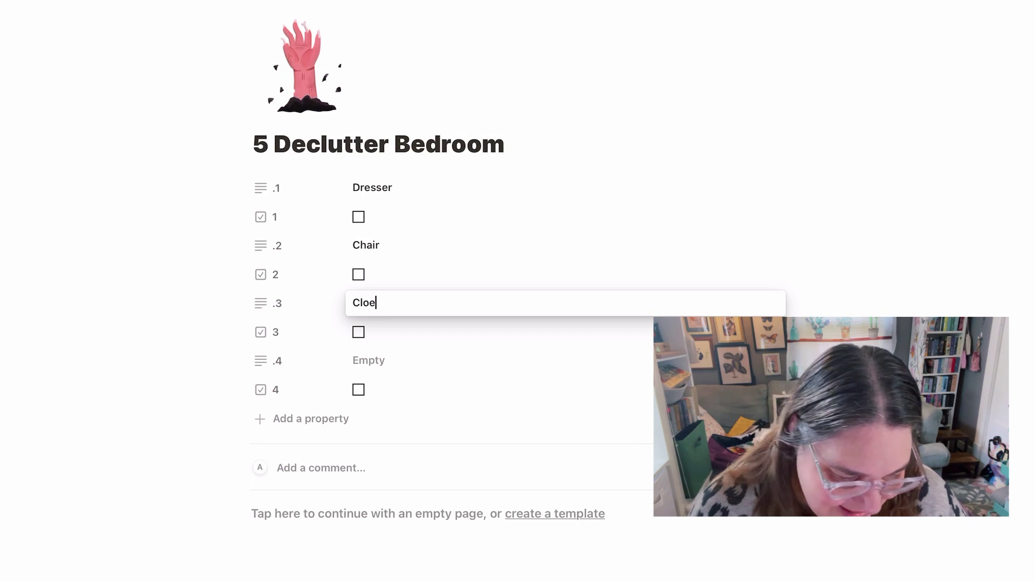
pyautogui.hotkey('ctrl', 'a')
pyautogui.write('Closet')
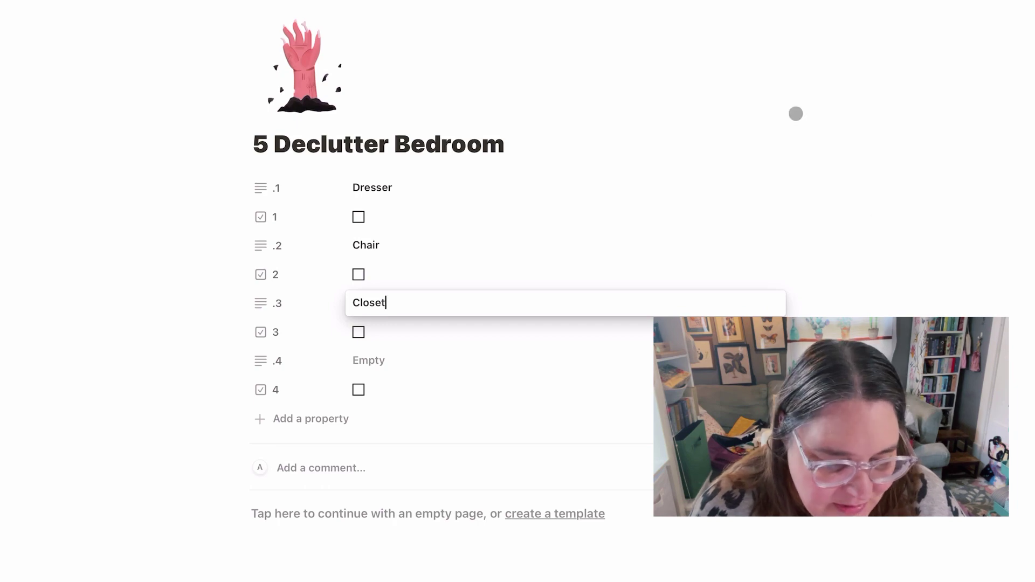
pyautogui.click(650, 27)
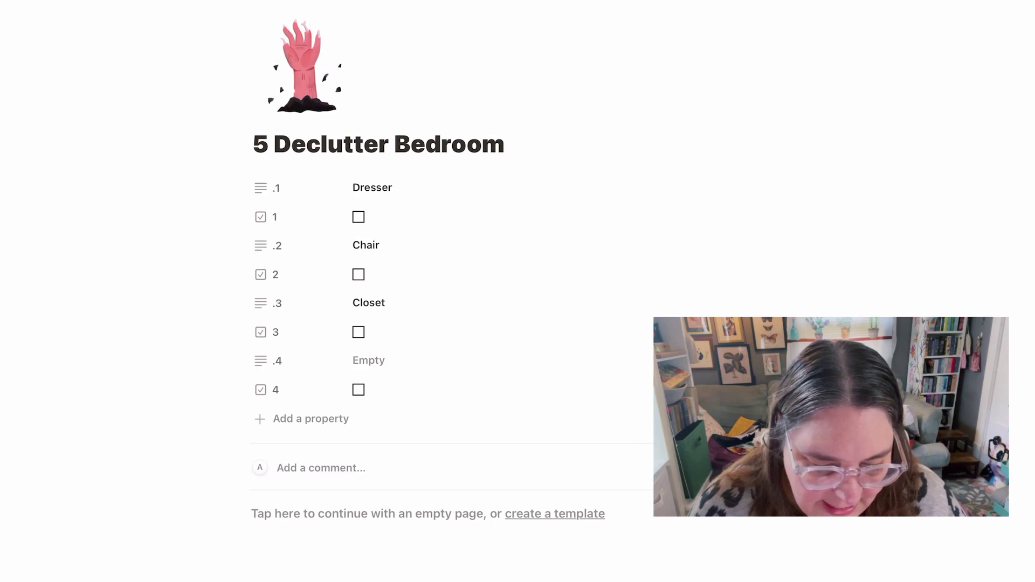
# - Go back to the monthly intentions page and mark "Set up habit tracker if needed" as done in the checklist
pyautogui.press('super+[')
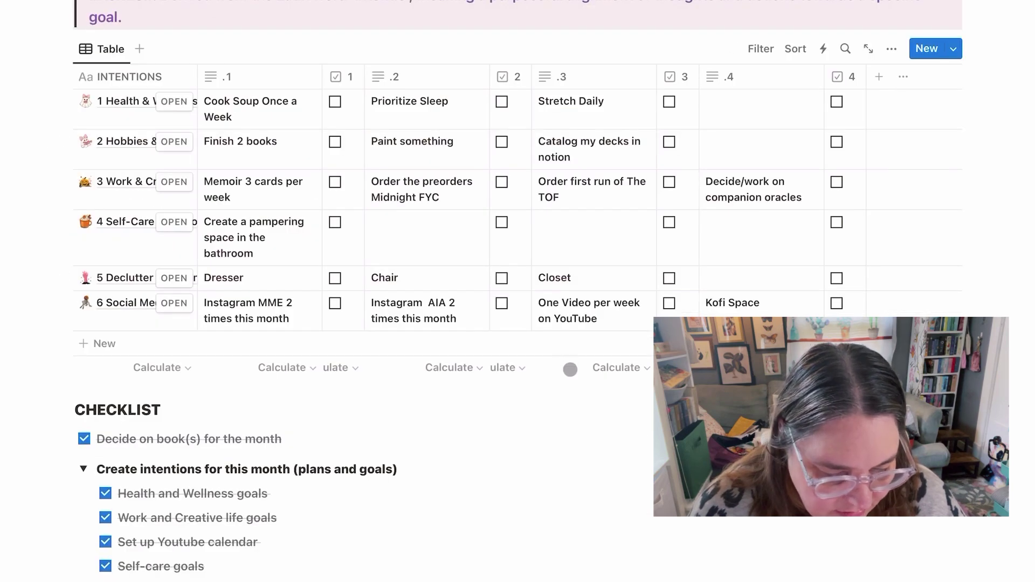
pyautogui.scroll(-3, 361, 318)
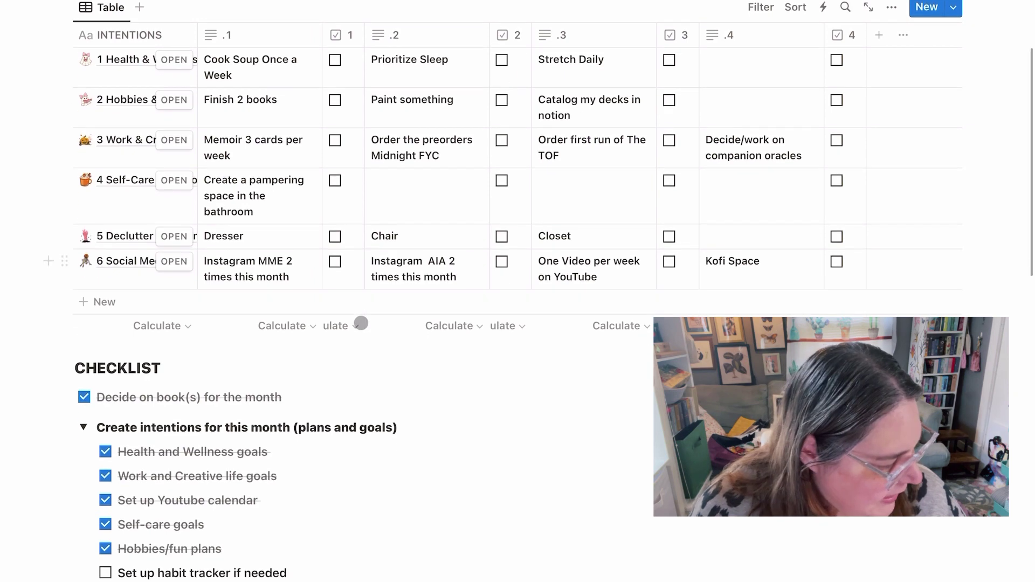
pyautogui.scroll(-4, 361, 323)
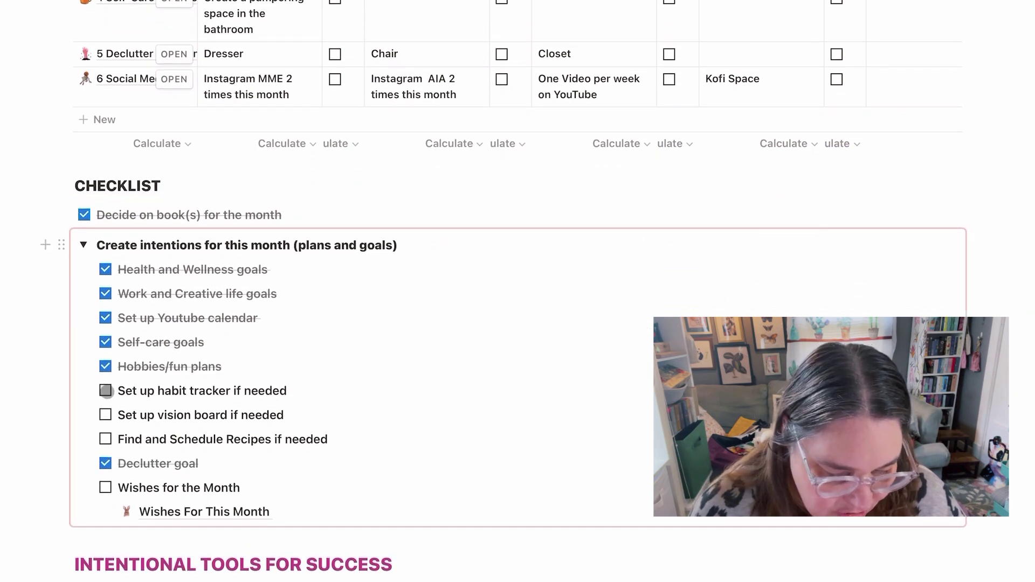
pyautogui.click(106, 391)
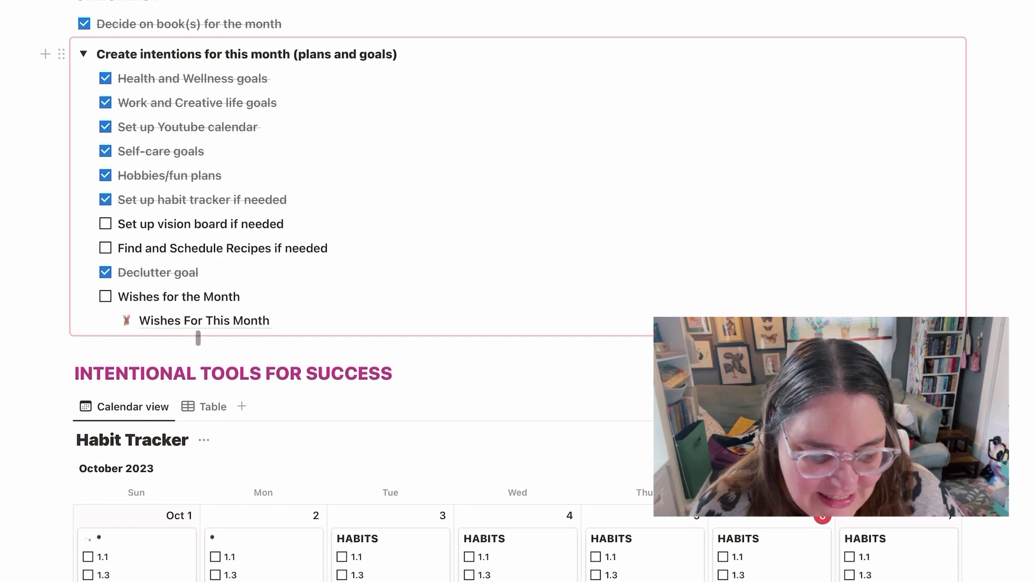
# - Open the Wishes For This Month page from the checklist and open its October 2023 entry at the reflection prompts
pyautogui.click(198, 338)
pyautogui.click(196, 321)
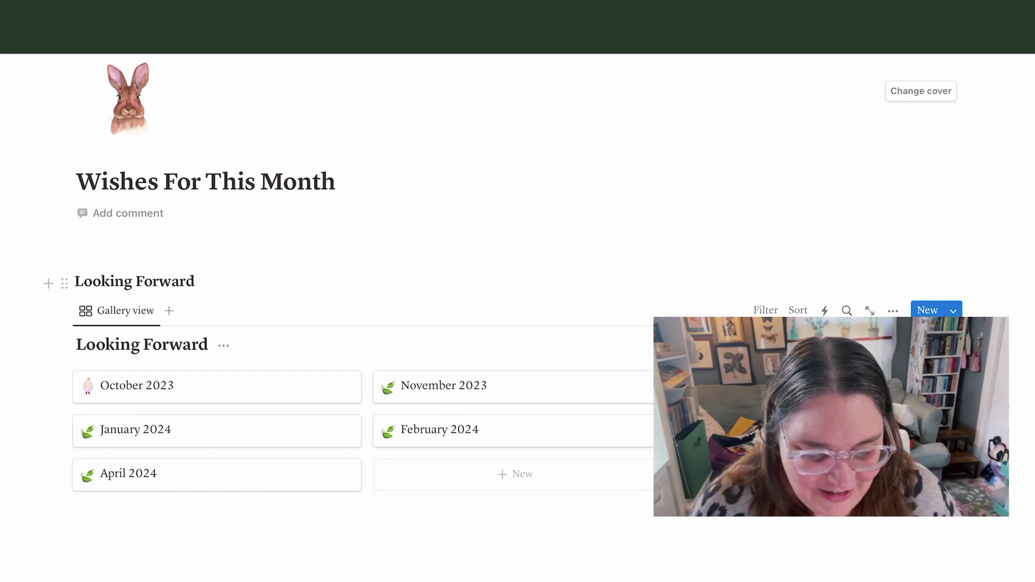
pyautogui.click(148, 389)
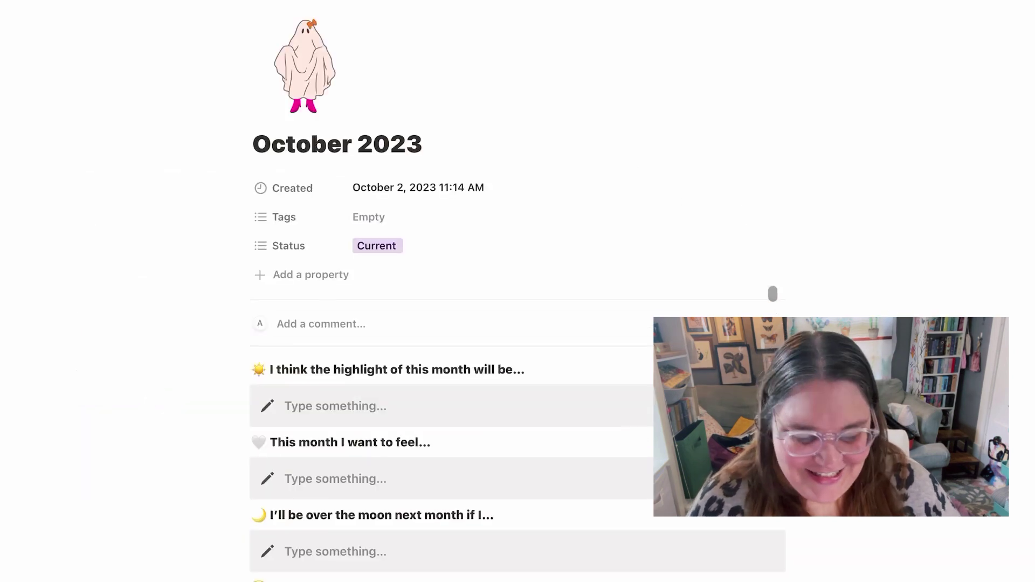
pyautogui.scroll(-5, 769, 289)
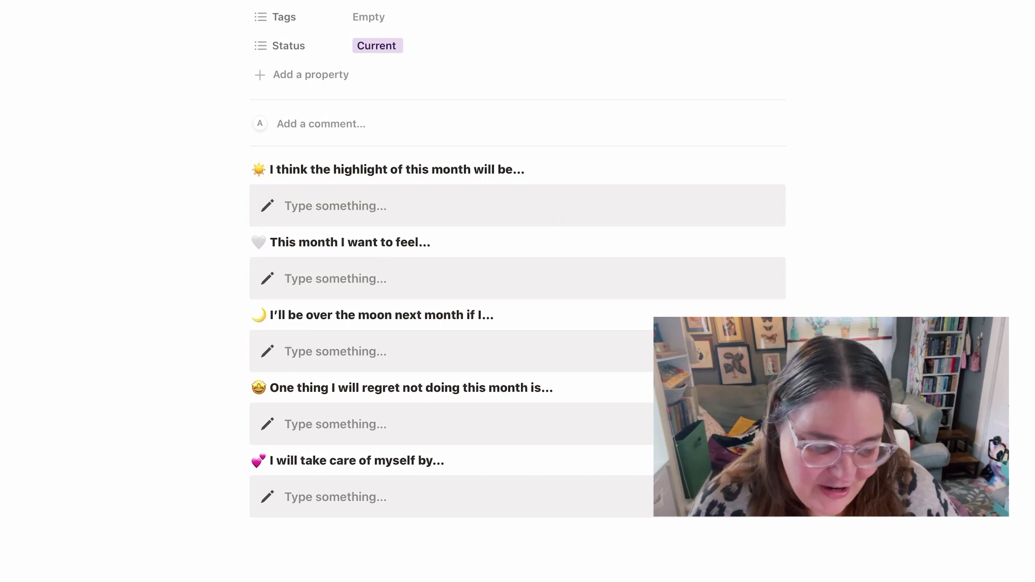
# - Answer the "I think the highlight of this month will be..." prompt with "All things Fall/Autumn"
pyautogui.click(396, 210)
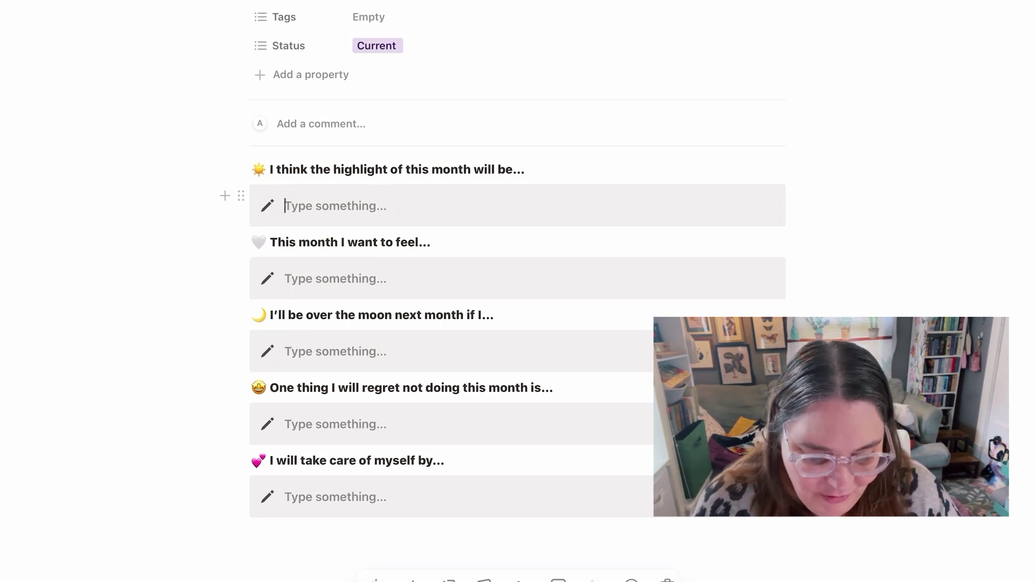
pyautogui.write('A')
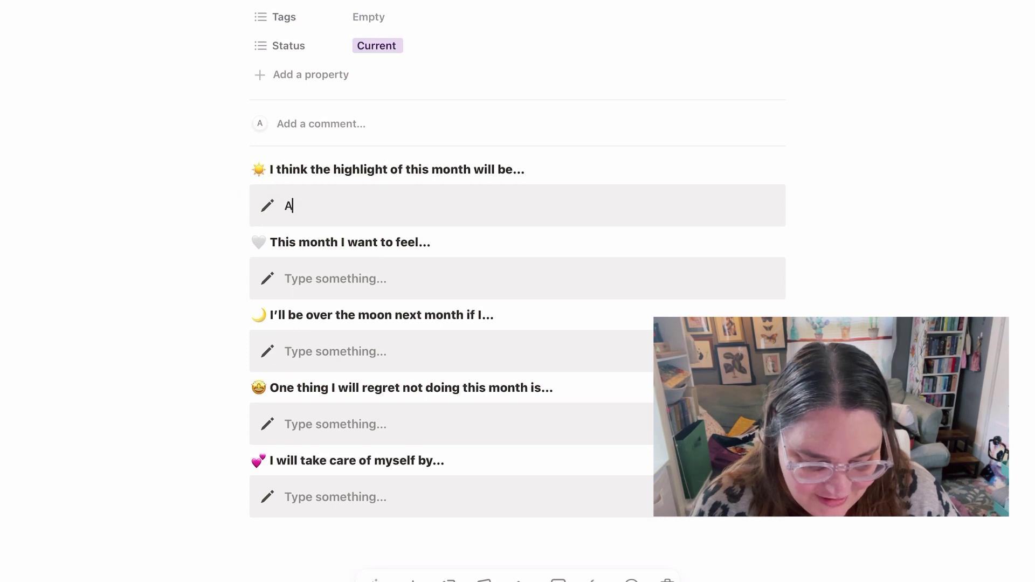
pyautogui.write('ll things ')
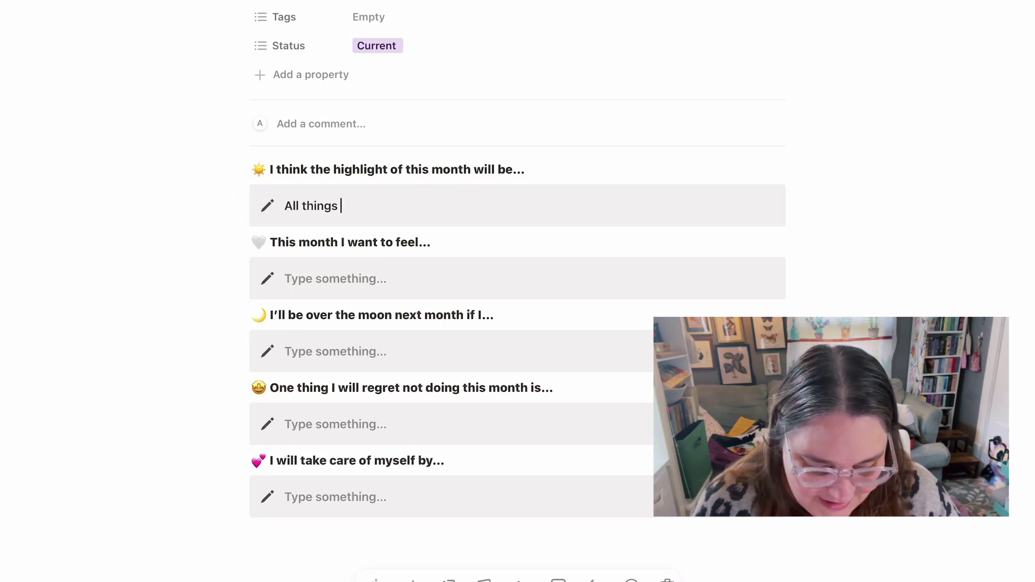
pyautogui.write('Fall/')
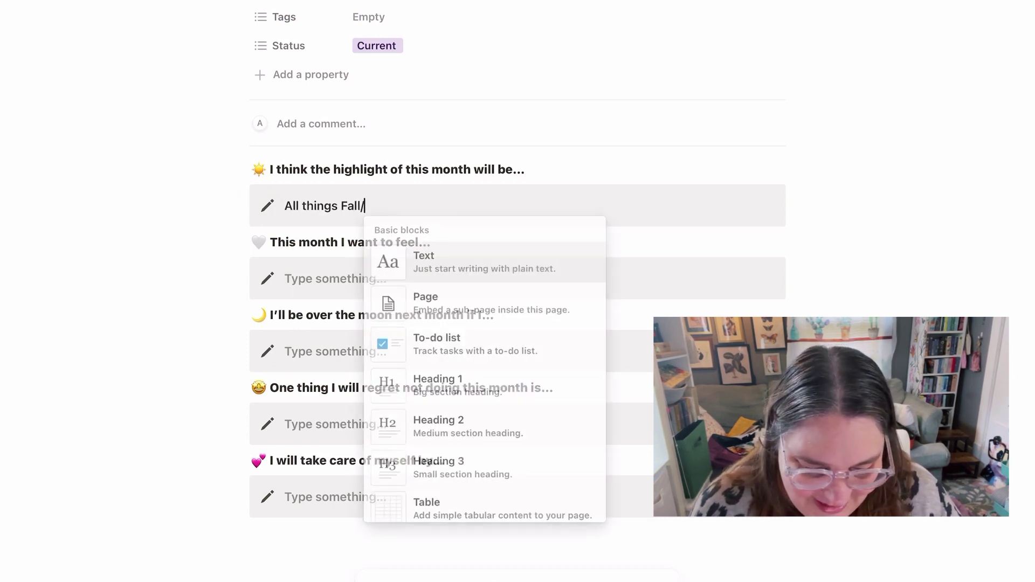
pyautogui.write('Autumn')
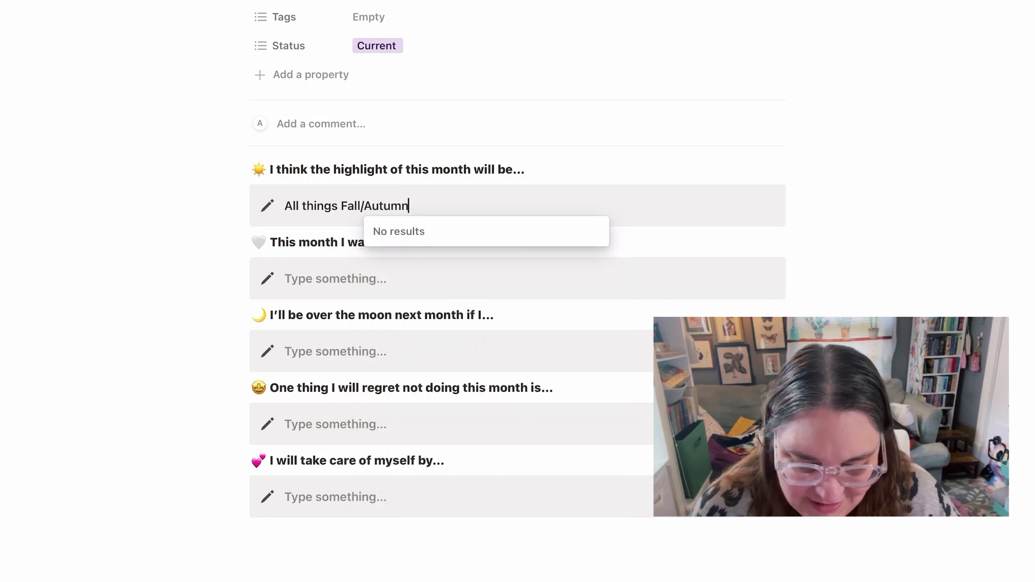
# - Answer the "This month I want to feel..." prompt with "Content & Cozy"
pyautogui.click(443, 286)
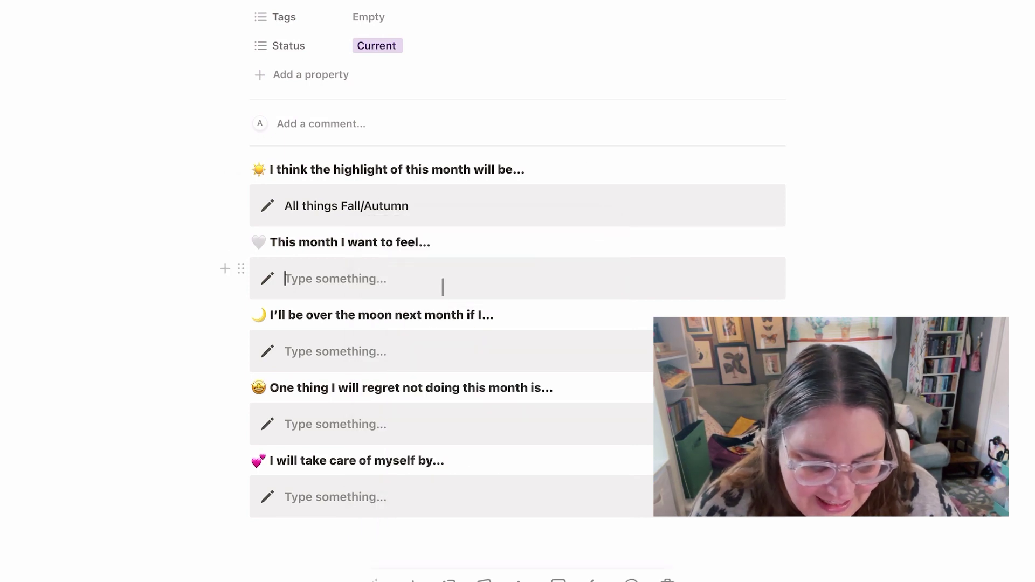
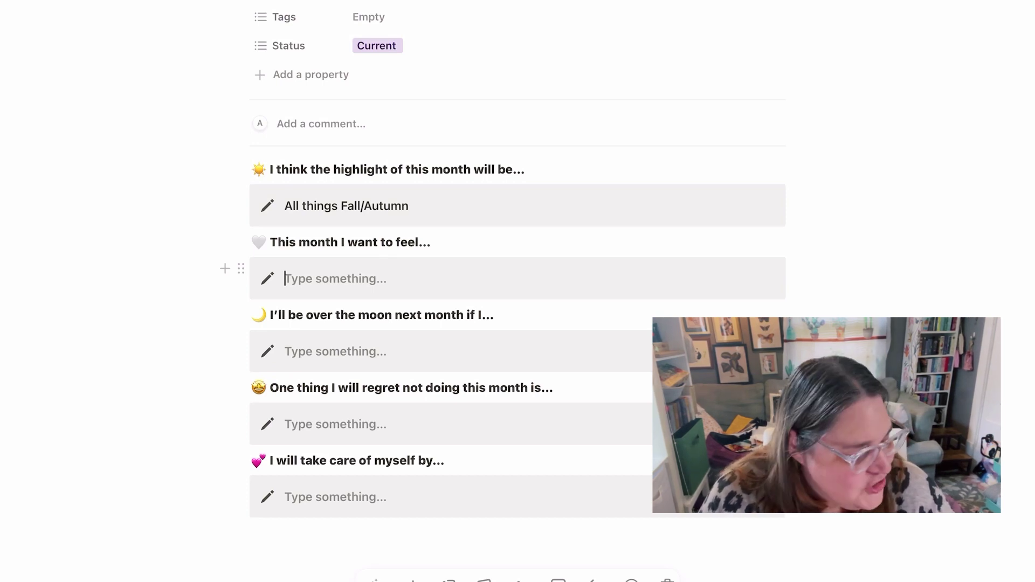
pyautogui.write('C')
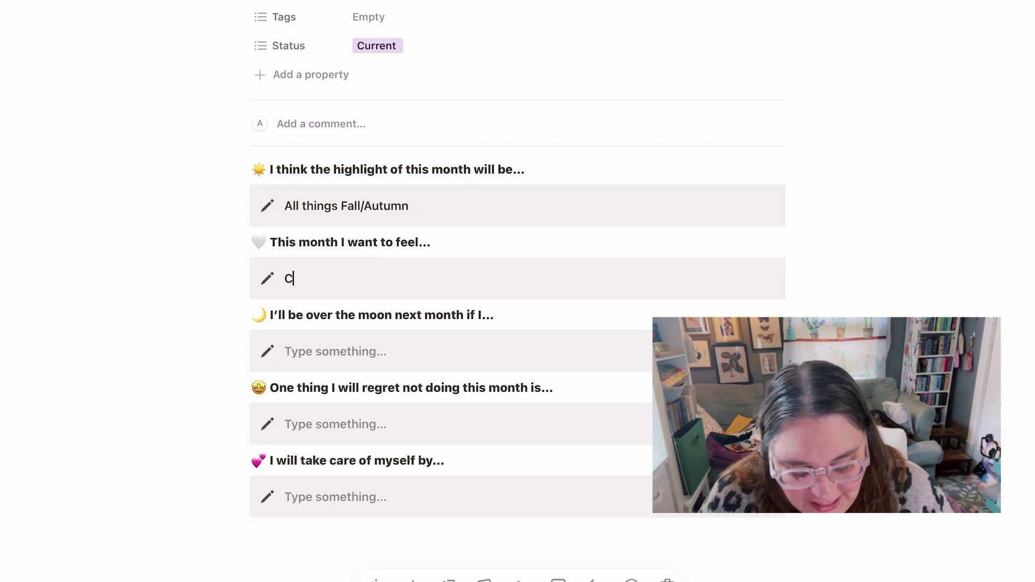
pyautogui.write('ontent')
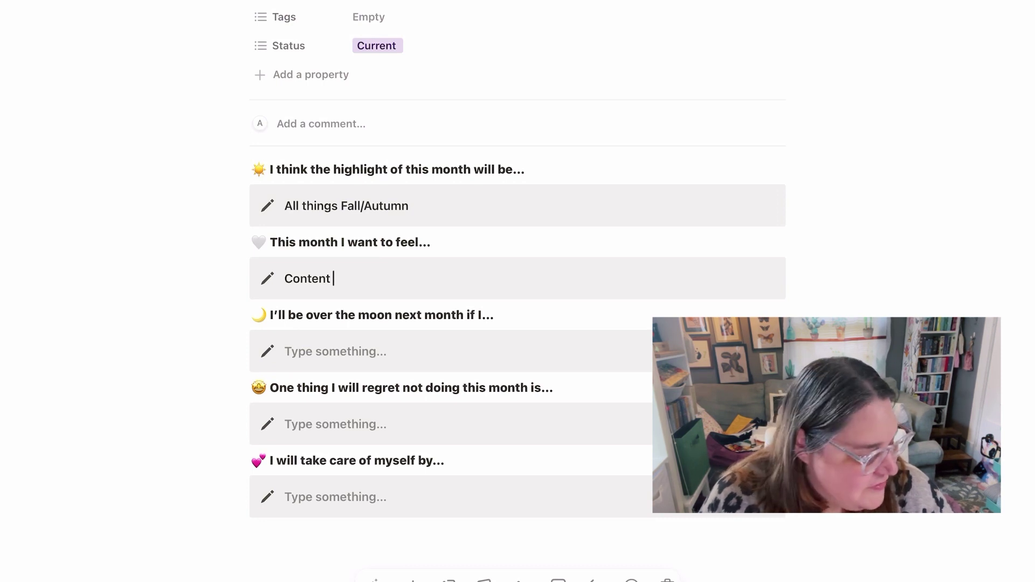
pyautogui.write('&')
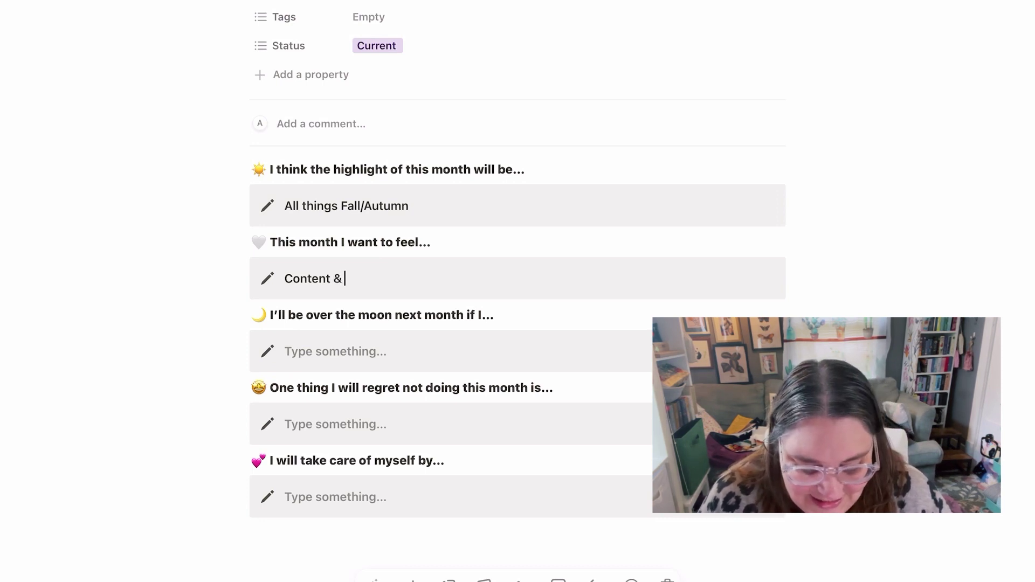
pyautogui.write(' Cozy')
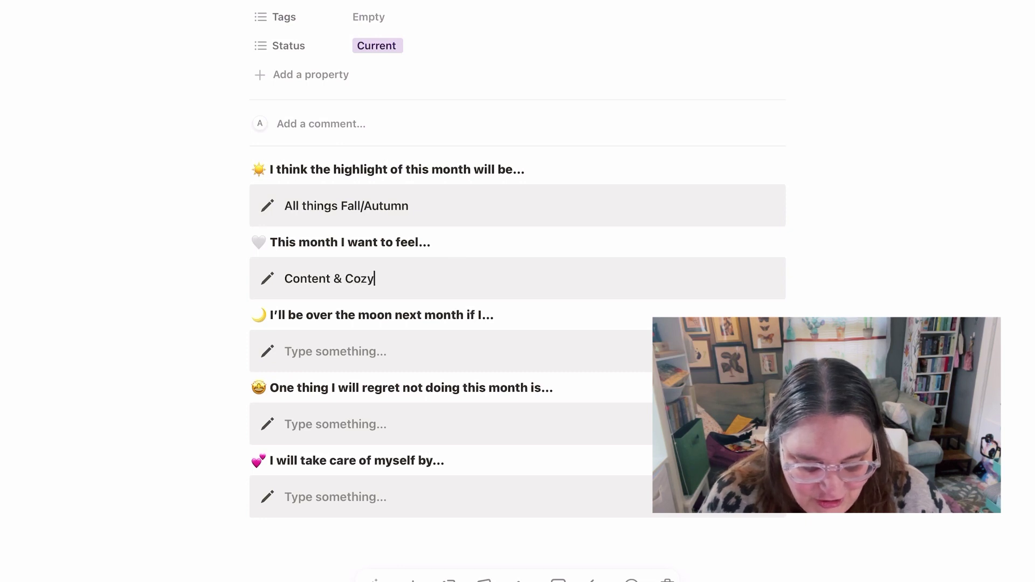
# - Answer the "I'll be over the moon next month if I..." prompt with "Wrap up the Midnight Feel Your Chakras"
pyautogui.click(413, 351)
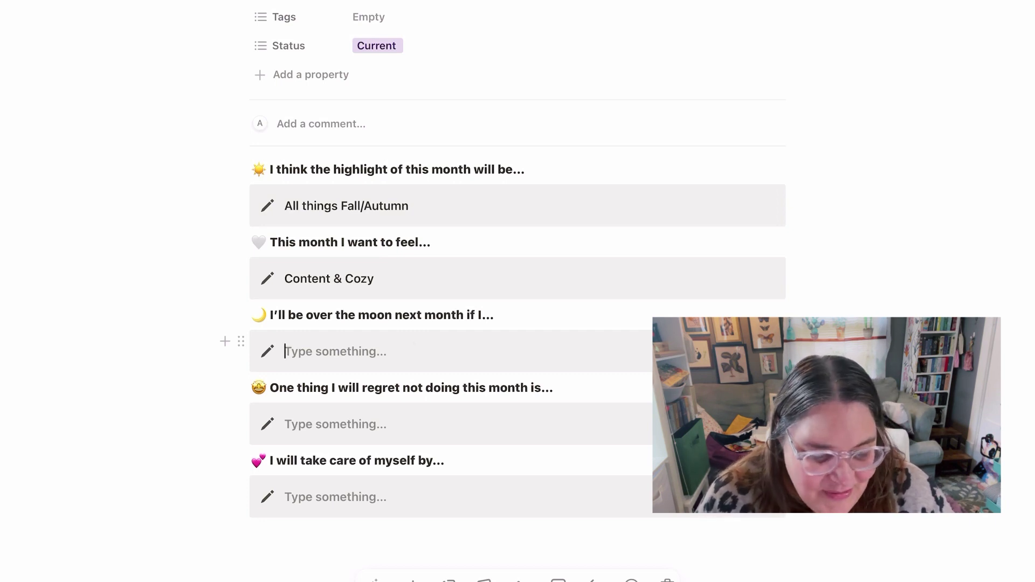
pyautogui.write('Wrap up ')
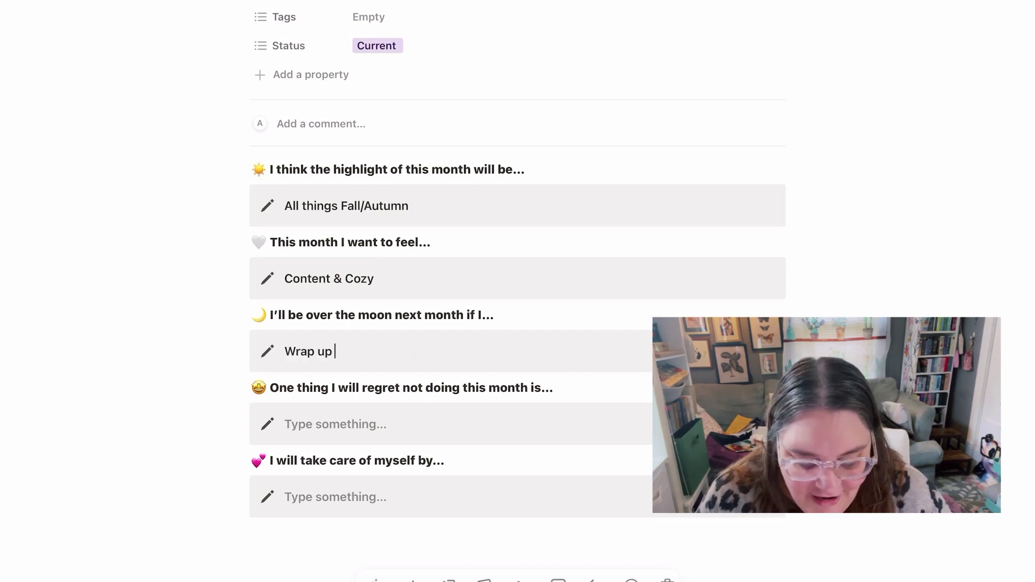
pyautogui.write('the ')
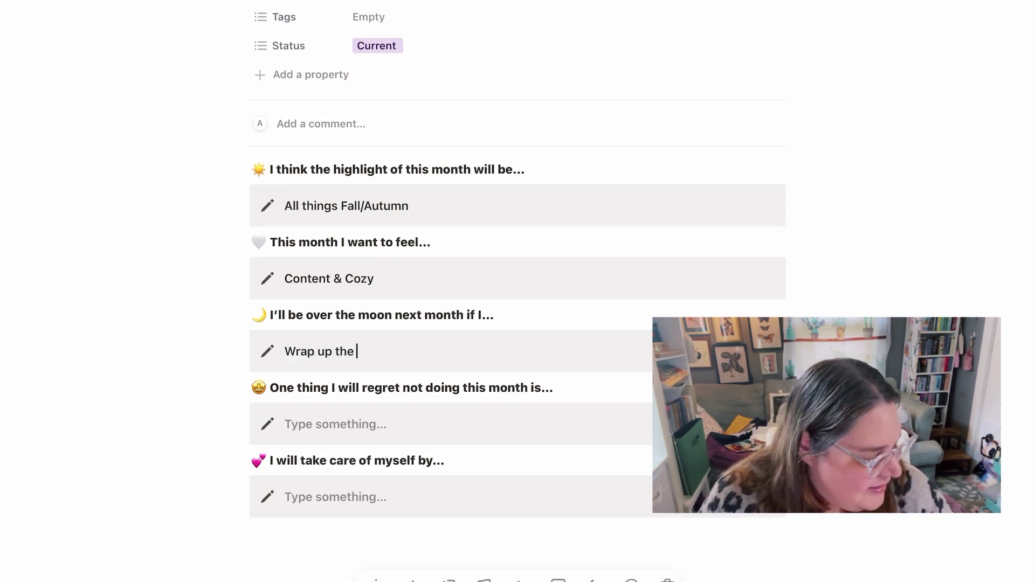
pyautogui.write('Midnight')
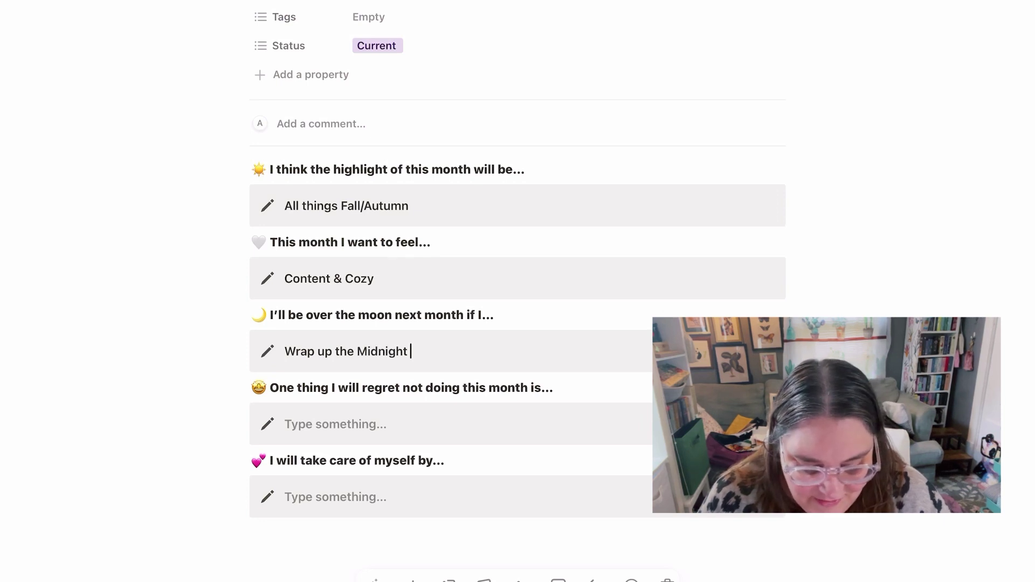
pyautogui.write(' Feel Your')
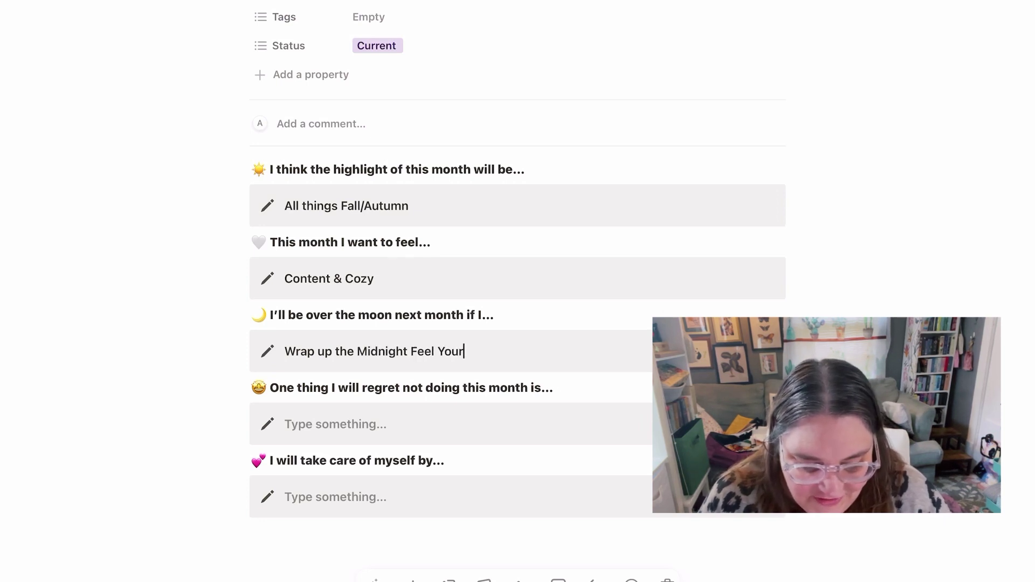
pyautogui.write(' Chakras')
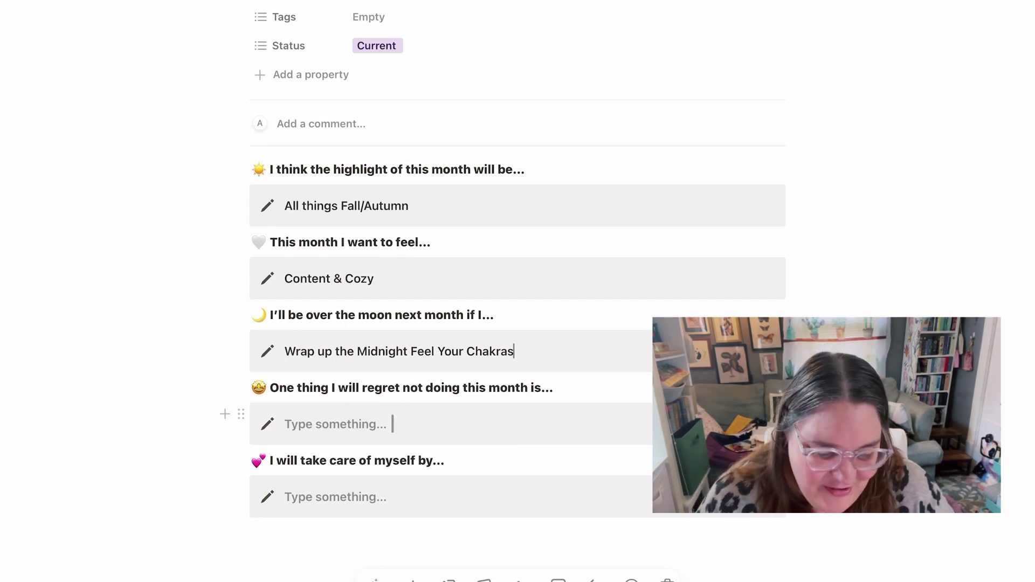
# - Answer the "One thing I will regret not doing this month is..." prompt with "Not Keeping Notion"
pyautogui.click(393, 424)
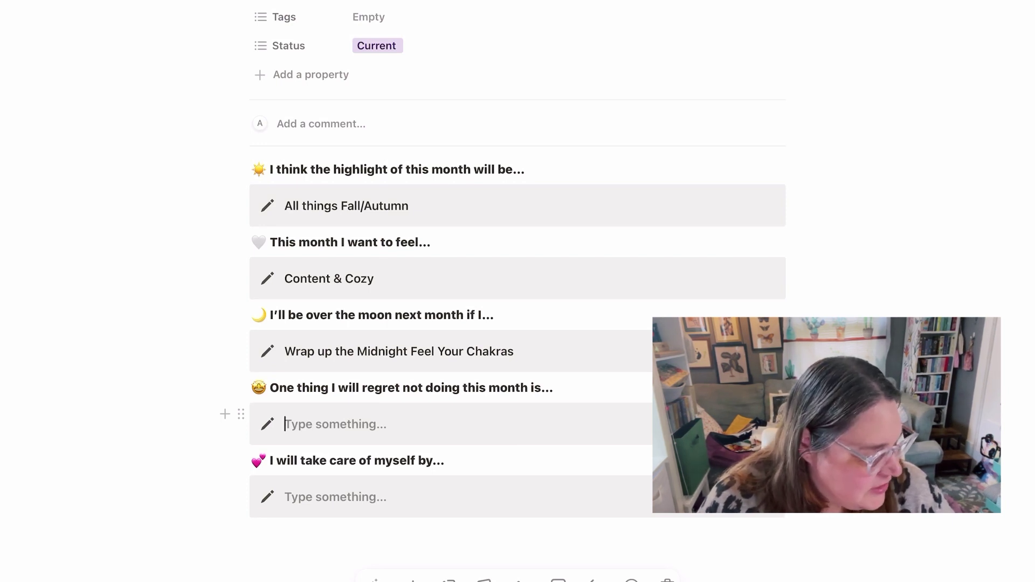
pyautogui.write('No')
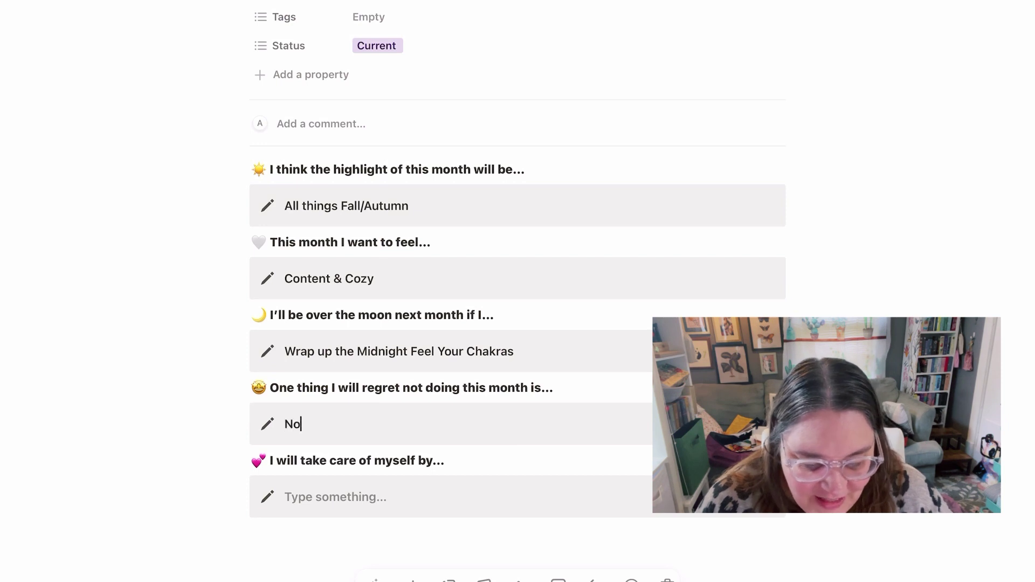
pyautogui.write('t Keeping ')
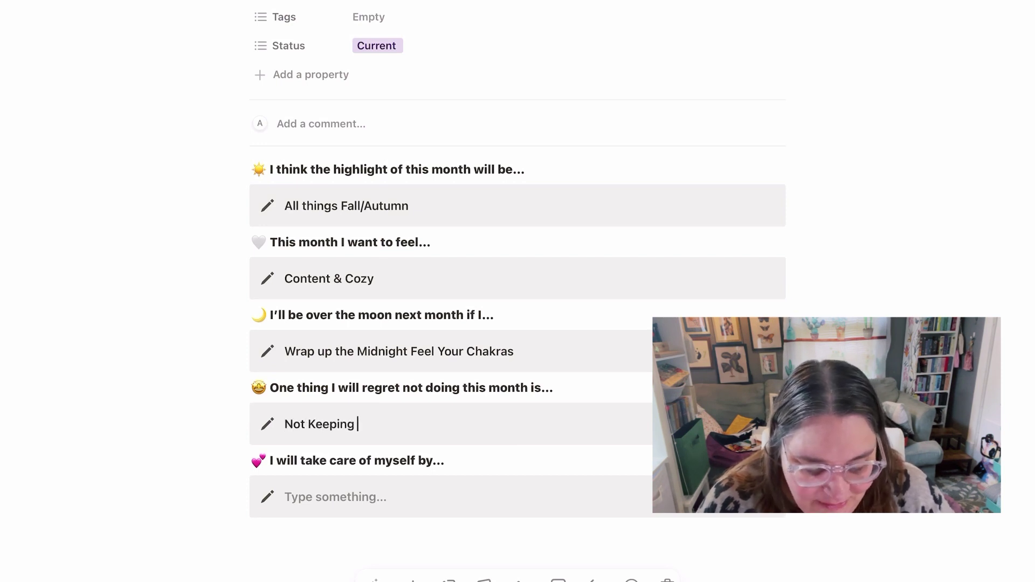
pyautogui.write('Notion')
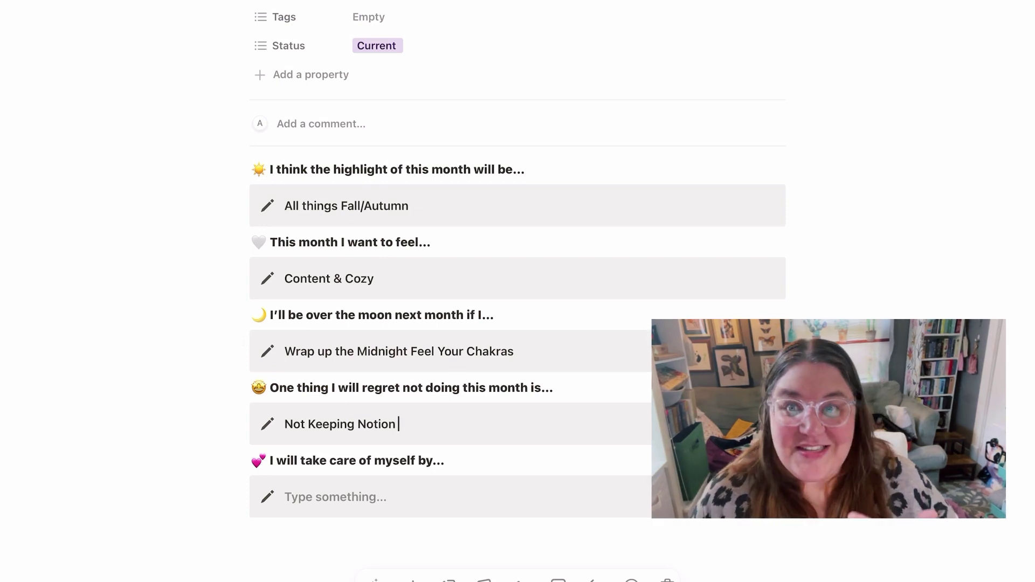
pyautogui.scroll(-1, 517, 270)
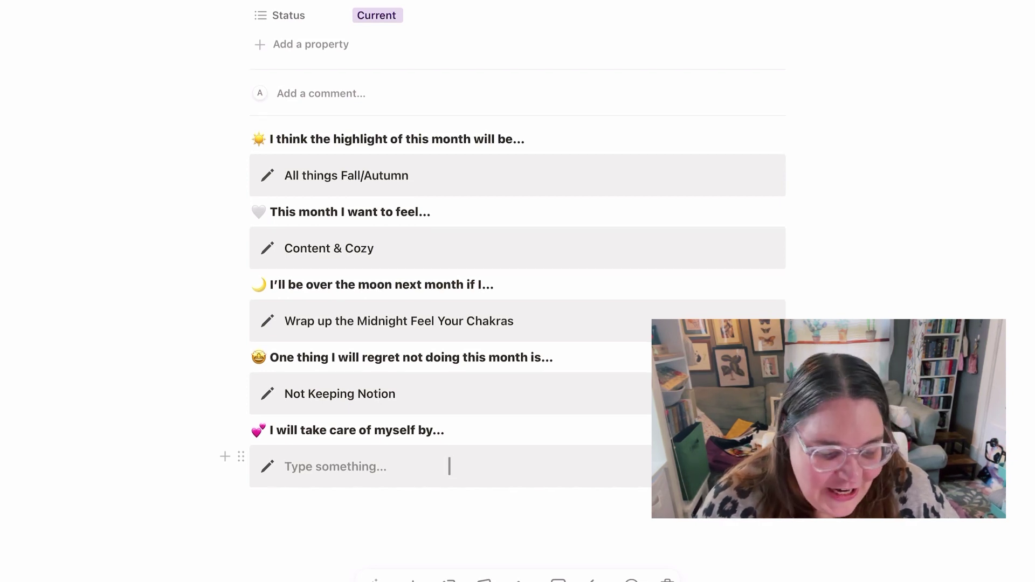
pyautogui.write('Restub')
pyautogui.press('BackSpace')
pyautogui.press('BackSpace')
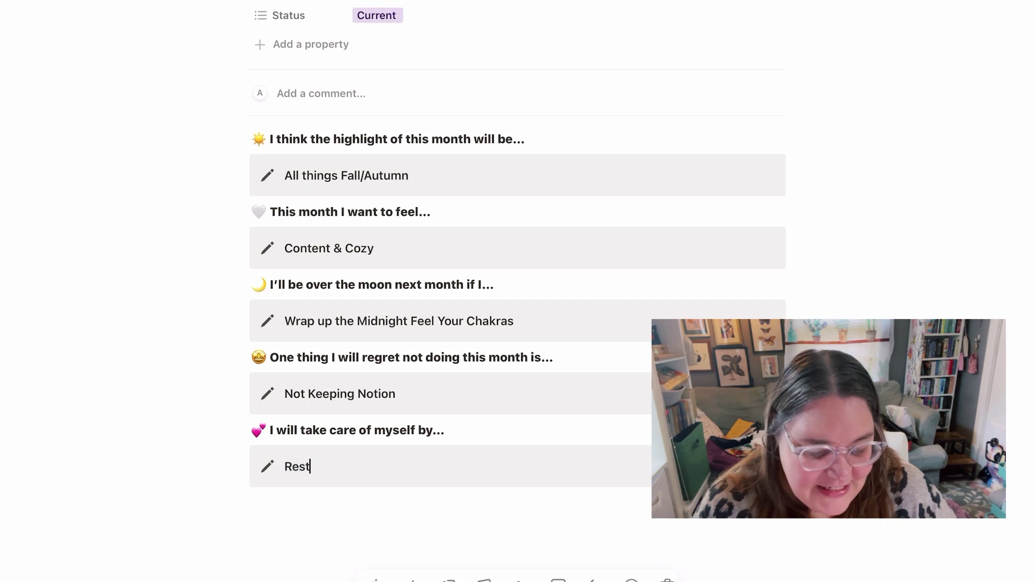
pyautogui.write('in')
pyautogui.press('BackSpace')
pyautogui.press('BackSpace')
pyautogui.press('BackSpace')
pyautogui.press('BackSpace')
pyautogui.press('BackSpace')
pyautogui.press('BackSpace')
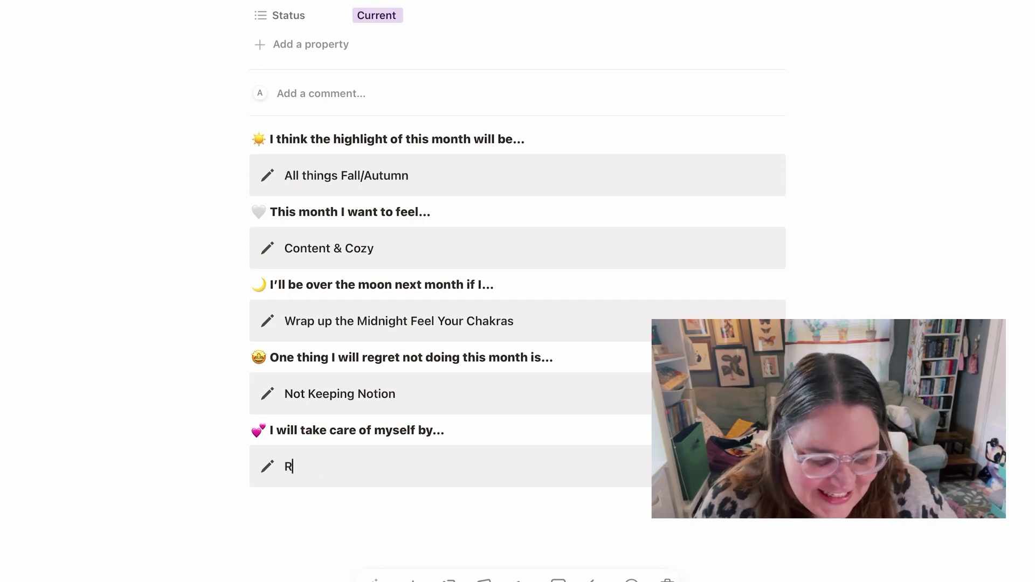
# - Answer the "I will take care of myself by..." prompt with "Taking Rest"
pyautogui.write('Taking ')
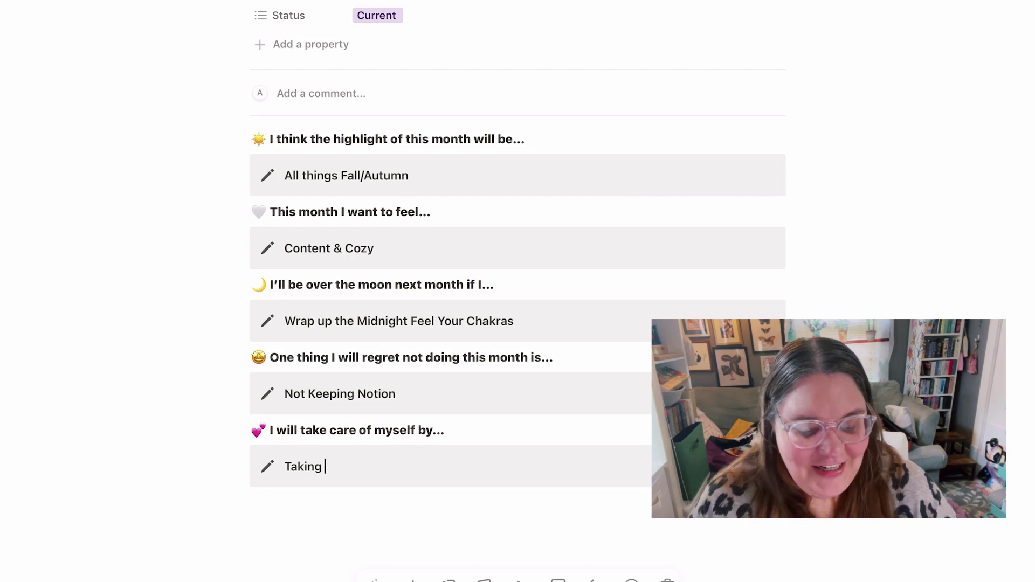
pyautogui.write('Rest')
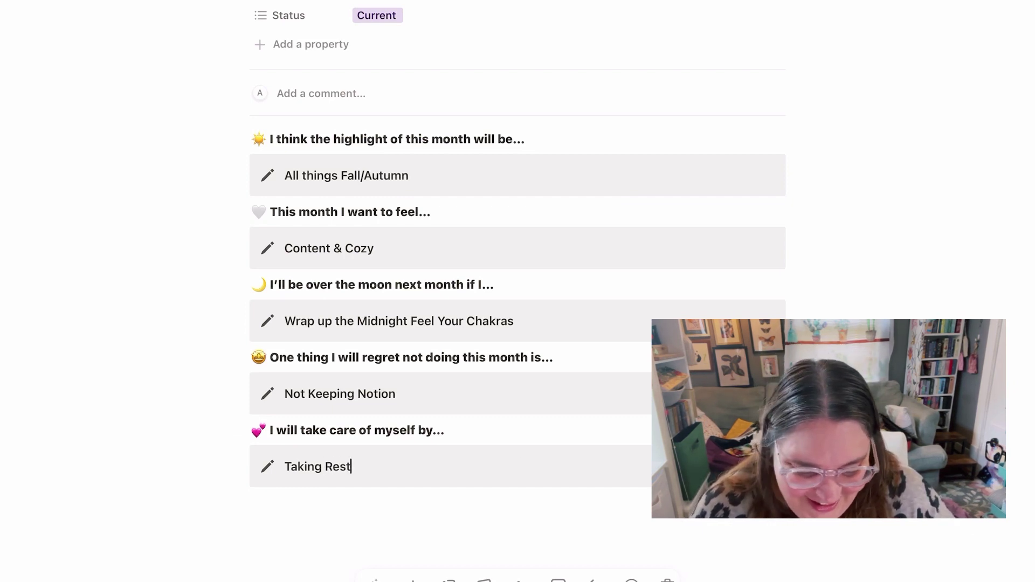
# - Look over the October 2023 wishes entry, from its title and properties through all five reflection answers
pyautogui.scroll(3, 870, 314)
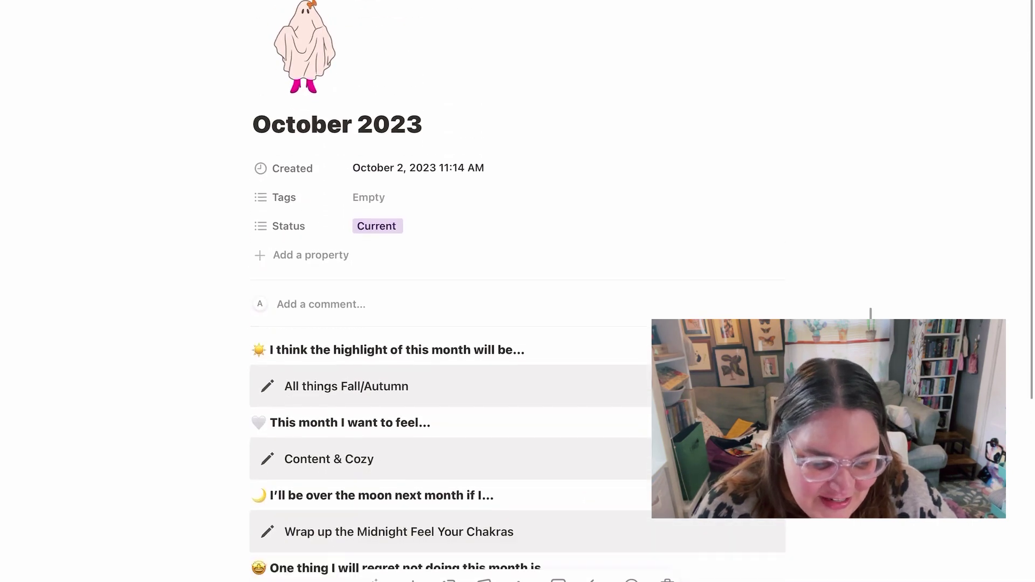
pyautogui.scroll(-5, 871, 314)
pyautogui.scroll(3, 871, 314)
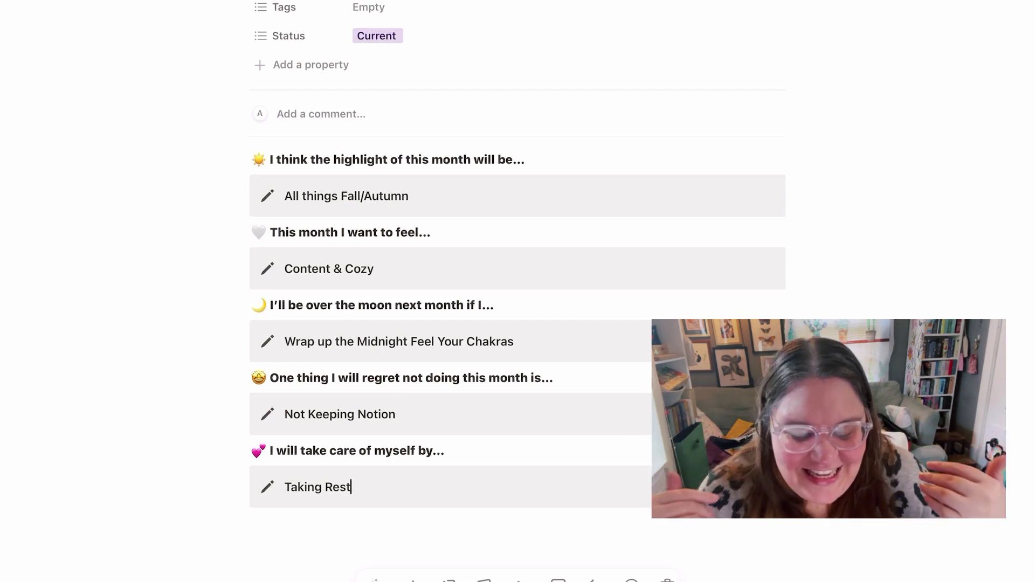
pyautogui.scroll(3, 909, 220)
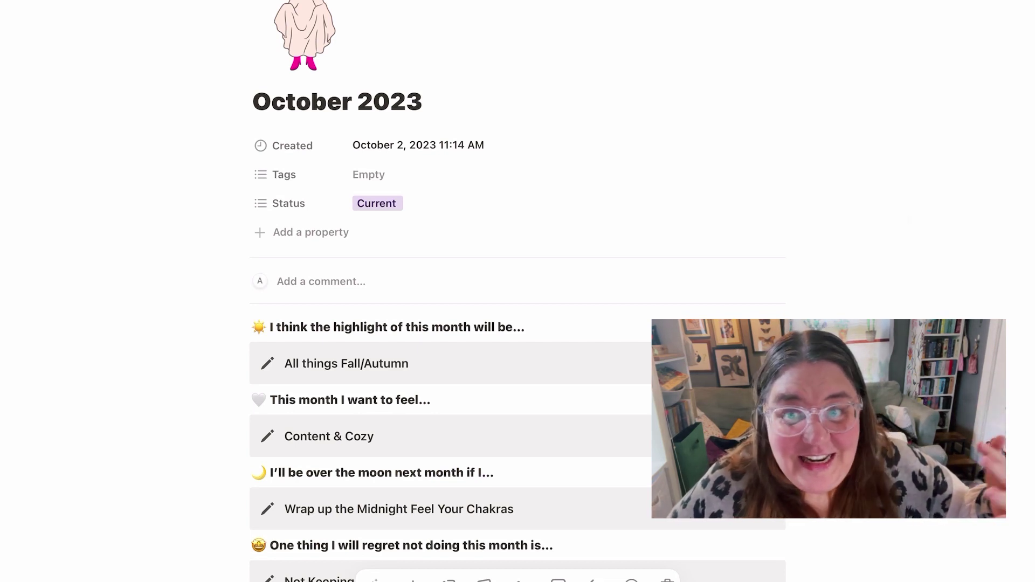
pyautogui.scroll(1, 909, 220)
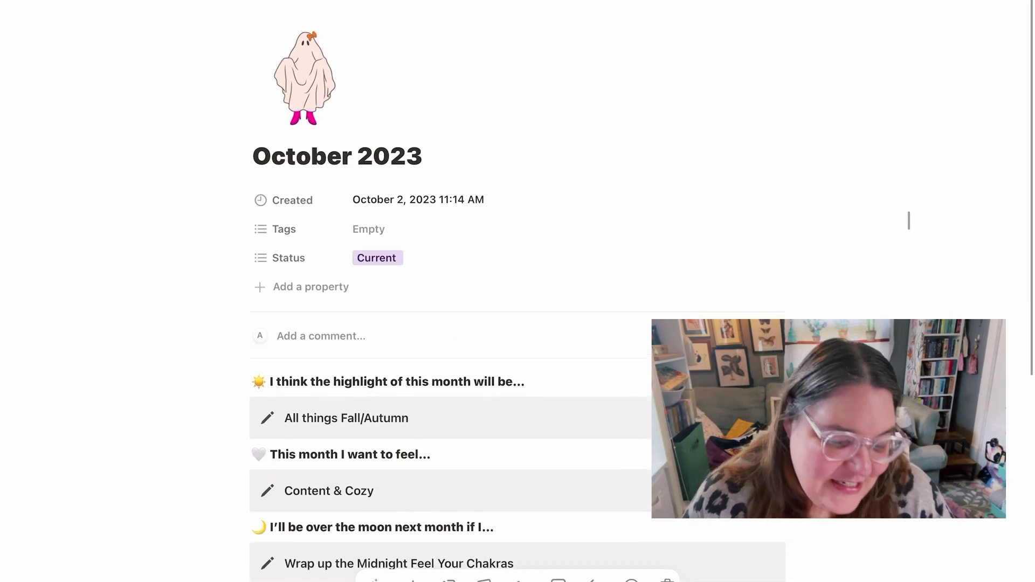
pyautogui.scroll(-1, 824, 167)
pyautogui.scroll(1, 823, 168)
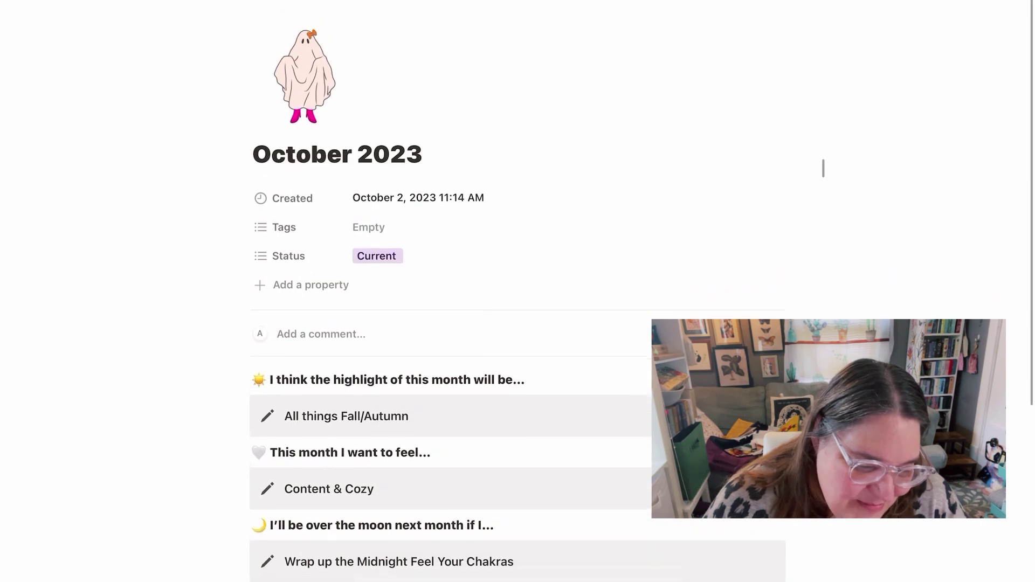
pyautogui.scroll(-1, 823, 168)
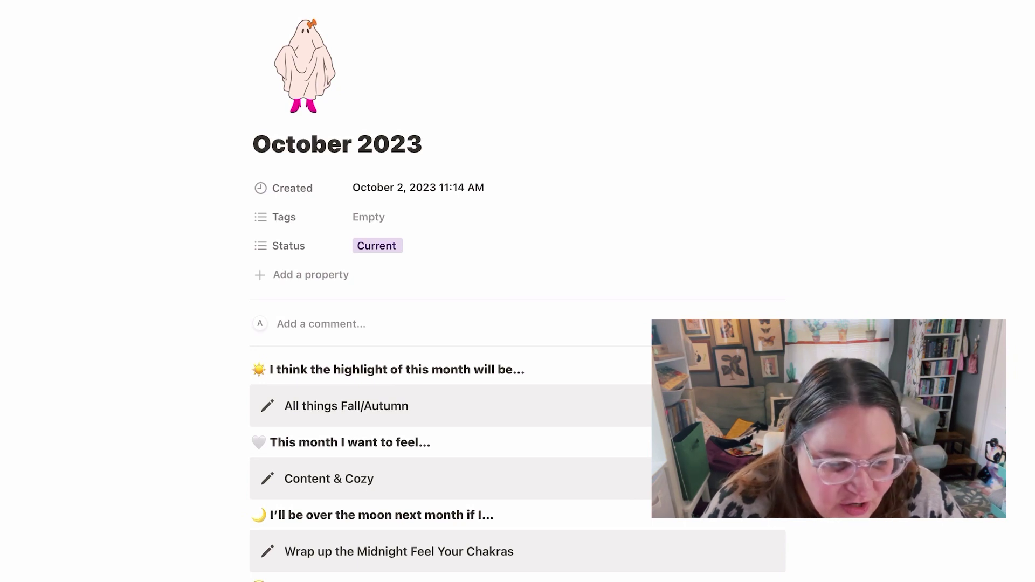
# - Return to the October Craft The Path page and check off "Wishes for the Month" in the monthly intentions checklist
pyautogui.press('super+[')
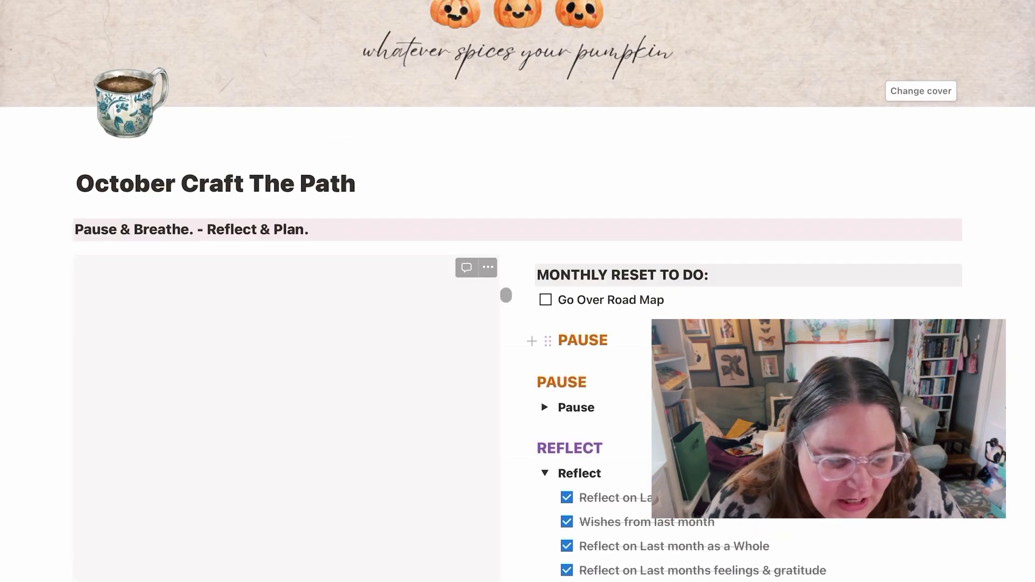
pyautogui.scroll(-5, 517, 291)
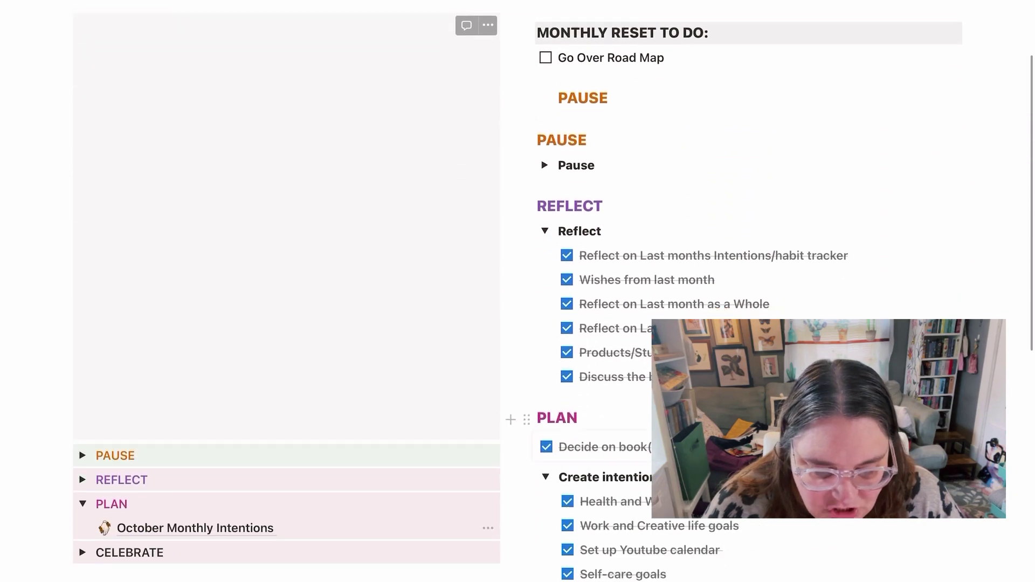
pyautogui.scroll(-3, 585, 340)
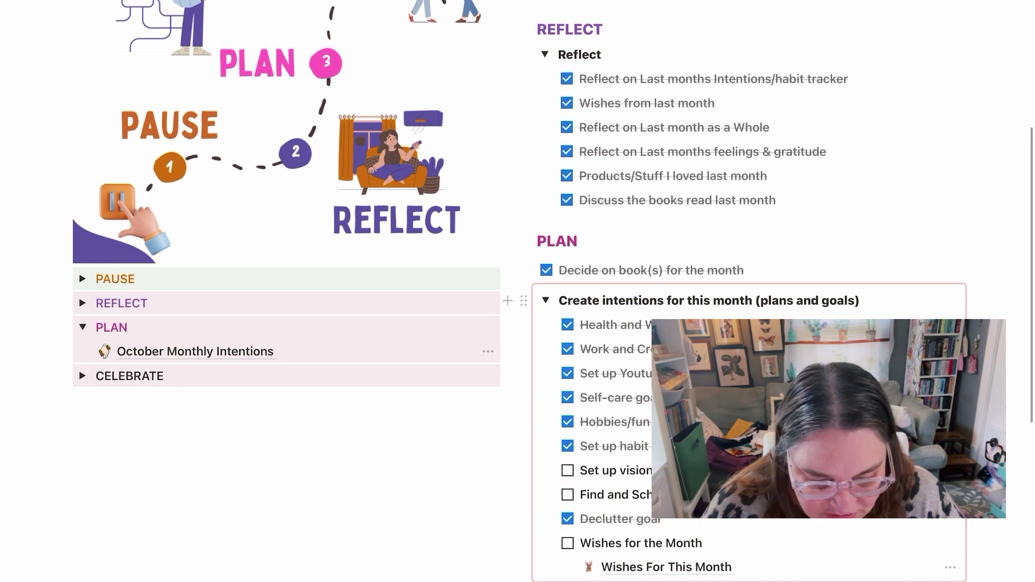
pyautogui.click(567, 541)
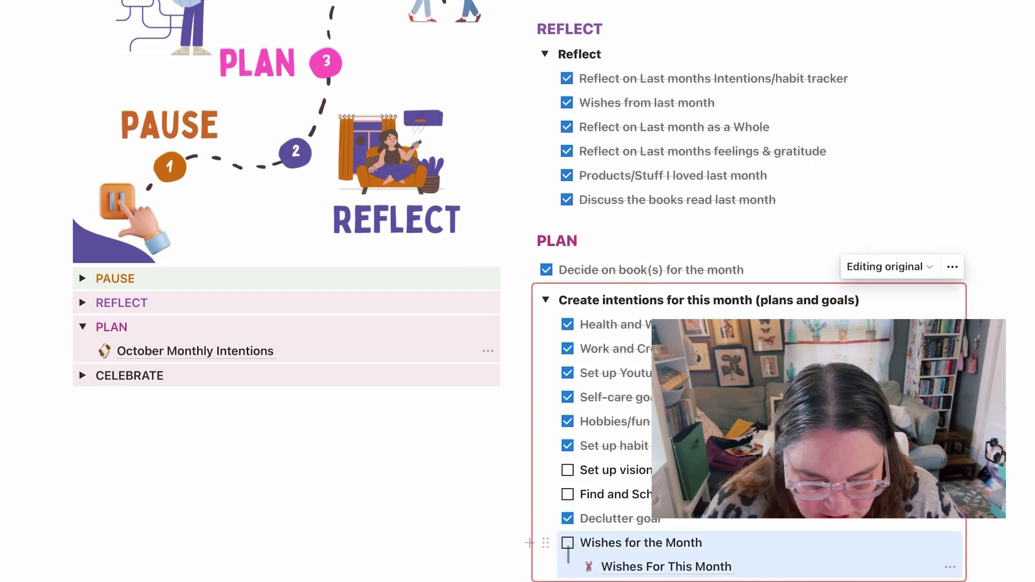
pyautogui.click(567, 543)
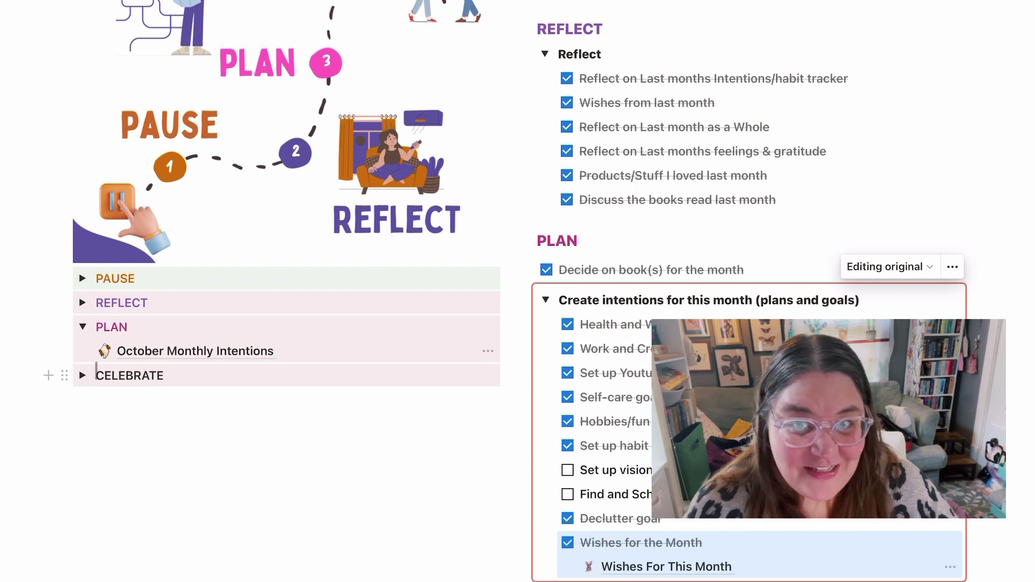
# - Expand the CELEBRATE section and open the SOCIAL MEDIA Moment of Gratitude page at its Social Media Tracker table
pyautogui.click(83, 375)
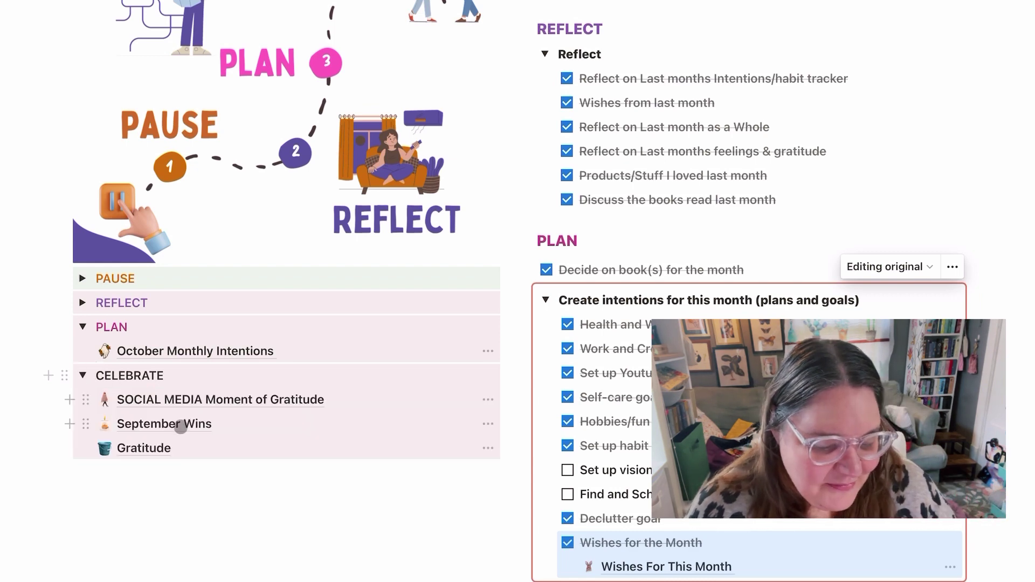
pyautogui.click(235, 404)
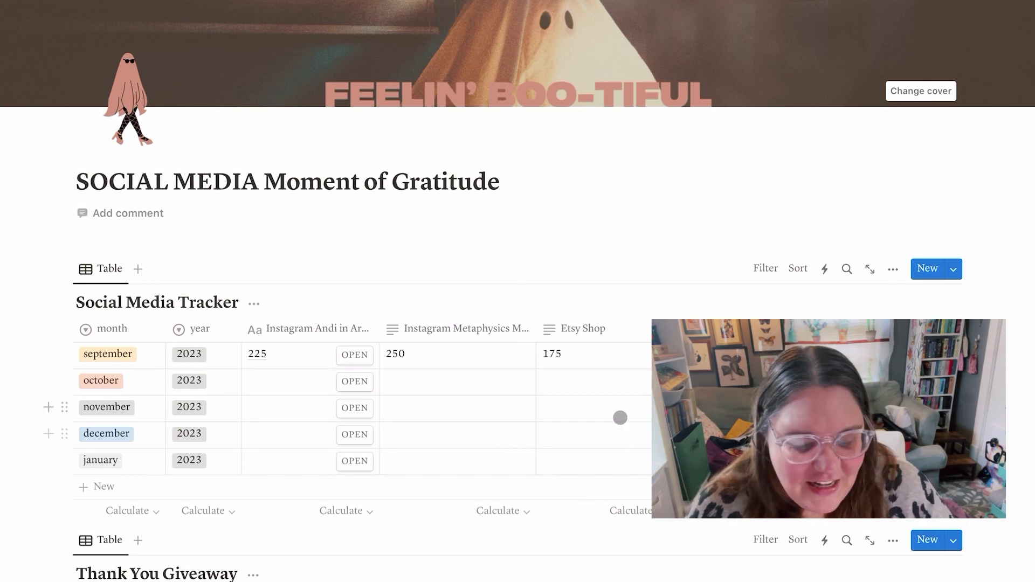
pyautogui.scroll(-1, 620, 418)
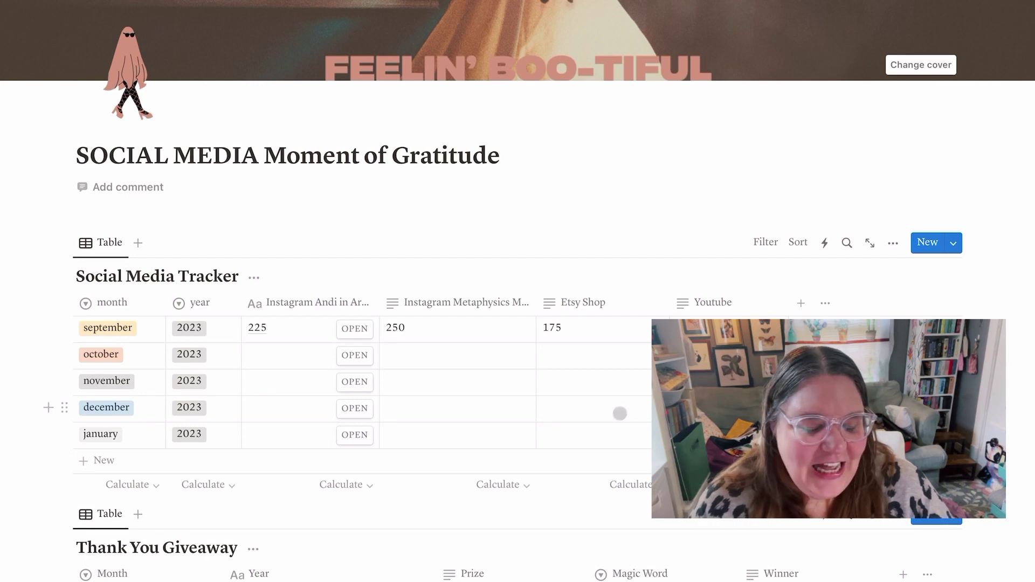
pyautogui.scroll(-2, 619, 412)
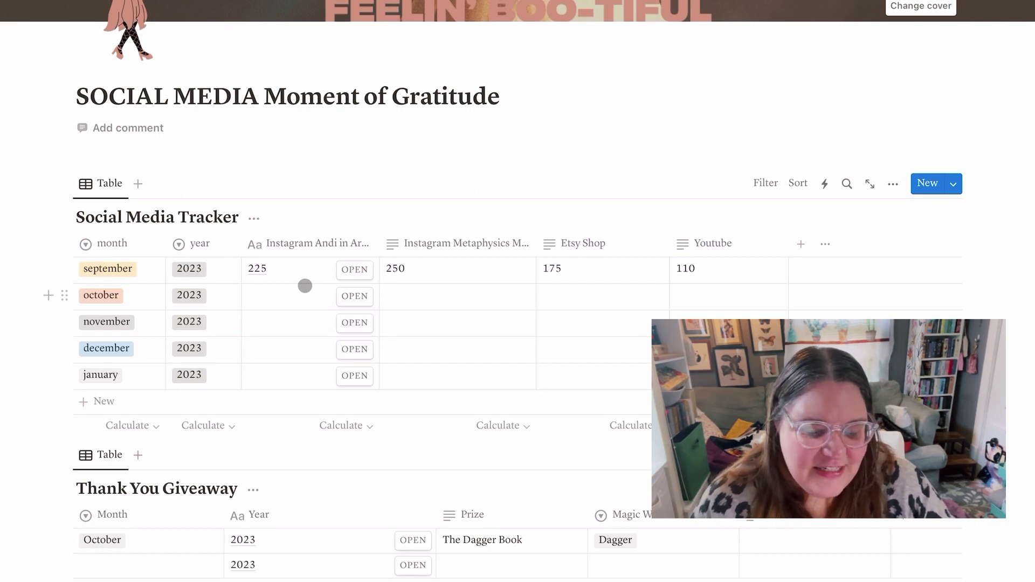
# - In the tracker's October 2023 row, enter 288 for the first Instagram account and 291 for the Instagram Metaphysics account
pyautogui.scroll(1, 305, 286)
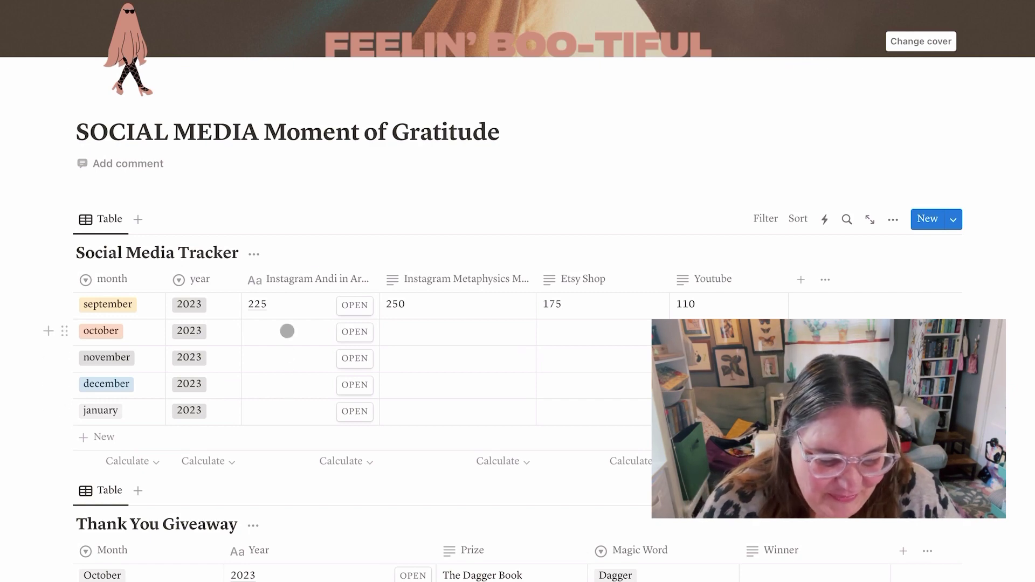
pyautogui.click(286, 331)
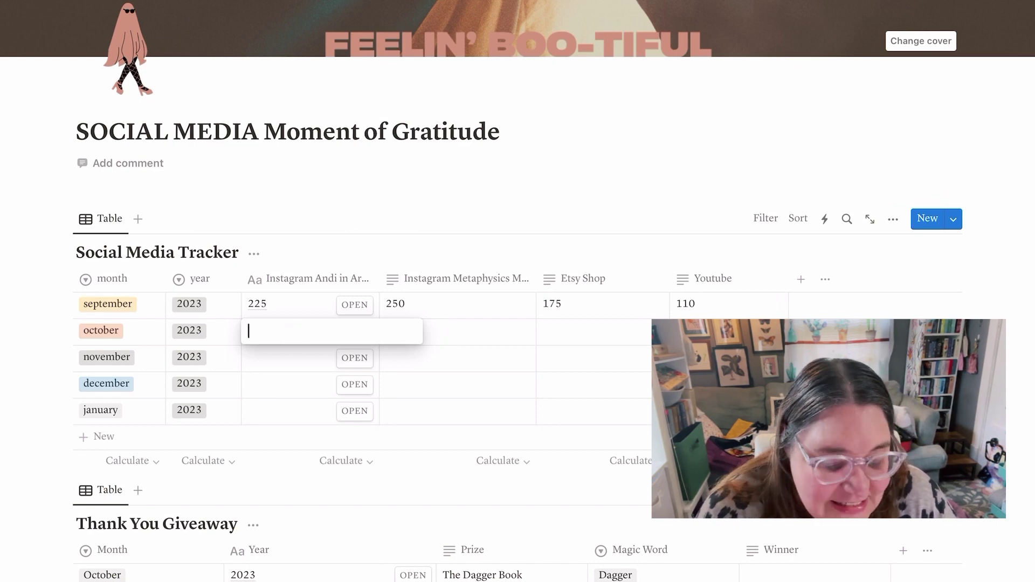
pyautogui.write('288')
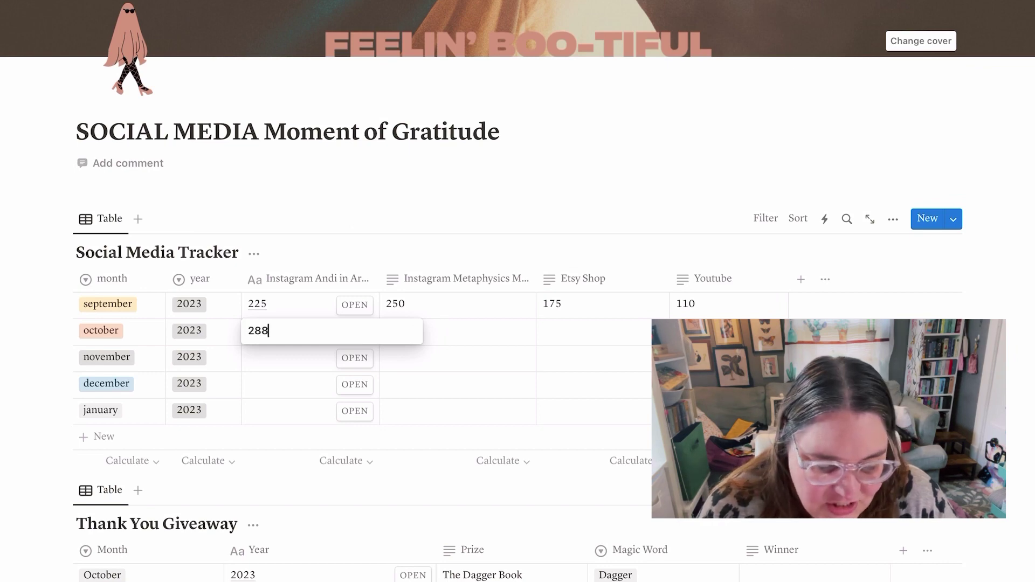
pyautogui.click(490, 332)
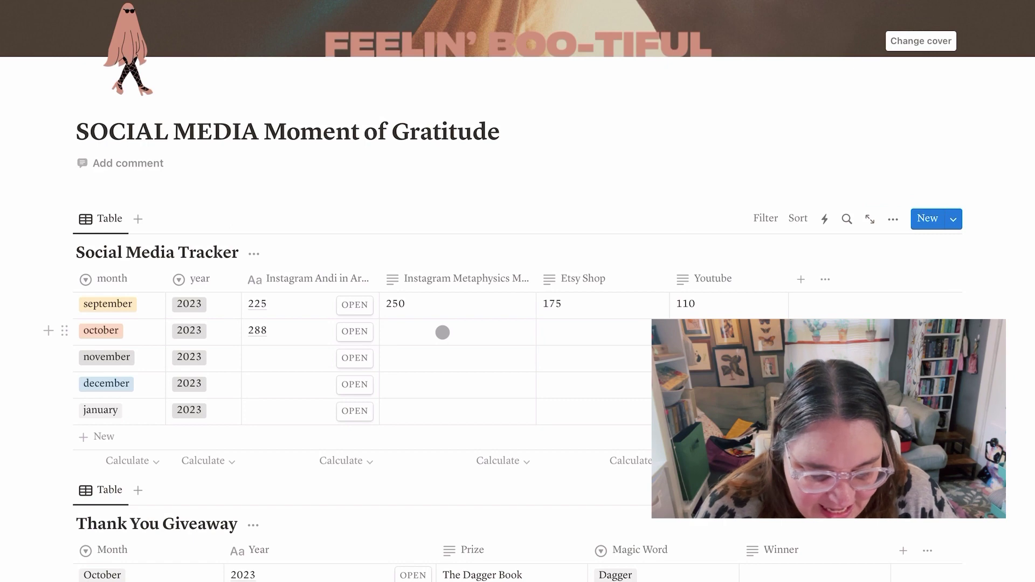
pyautogui.click(437, 332)
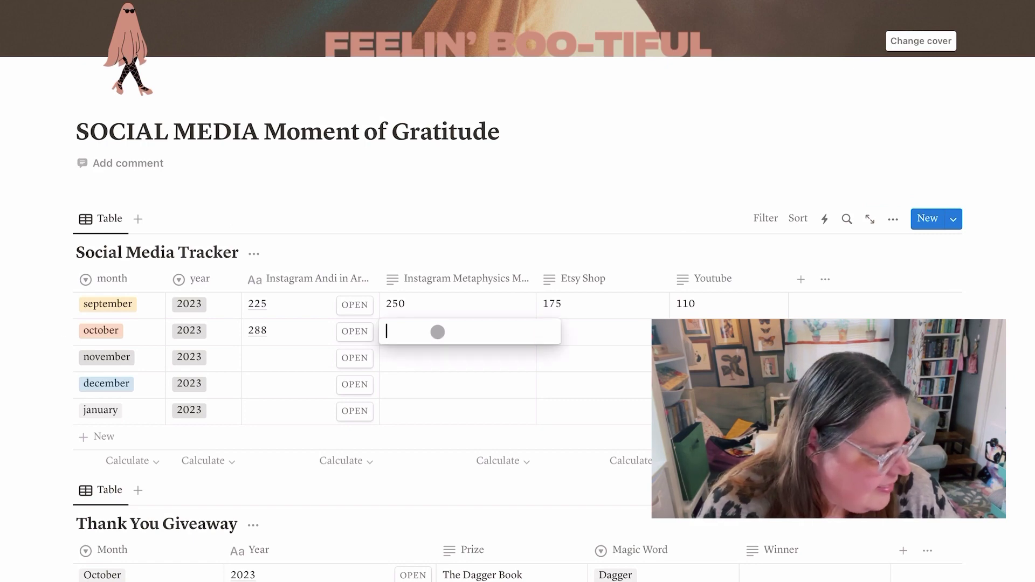
pyautogui.write('291')
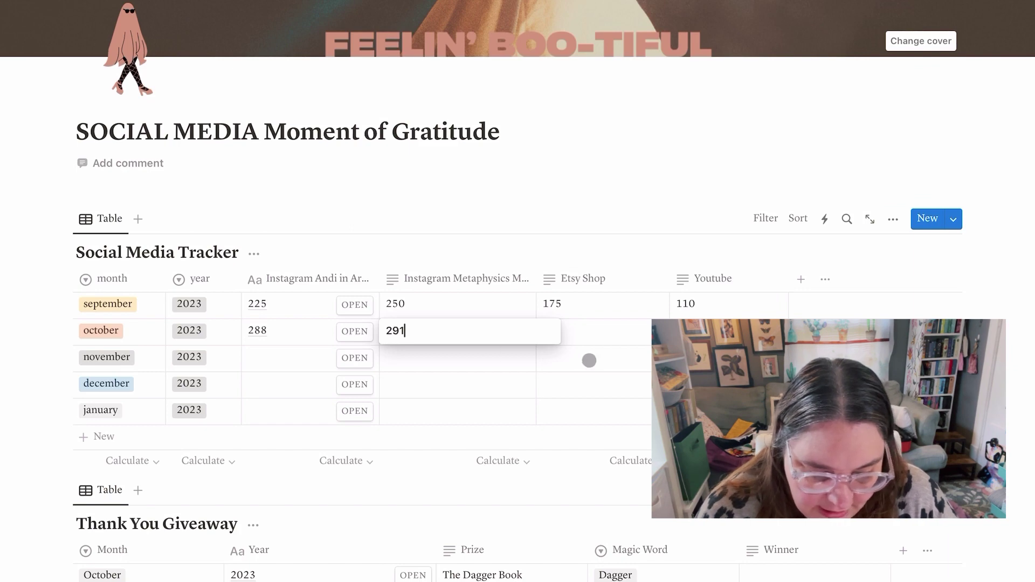
pyautogui.press('Return')
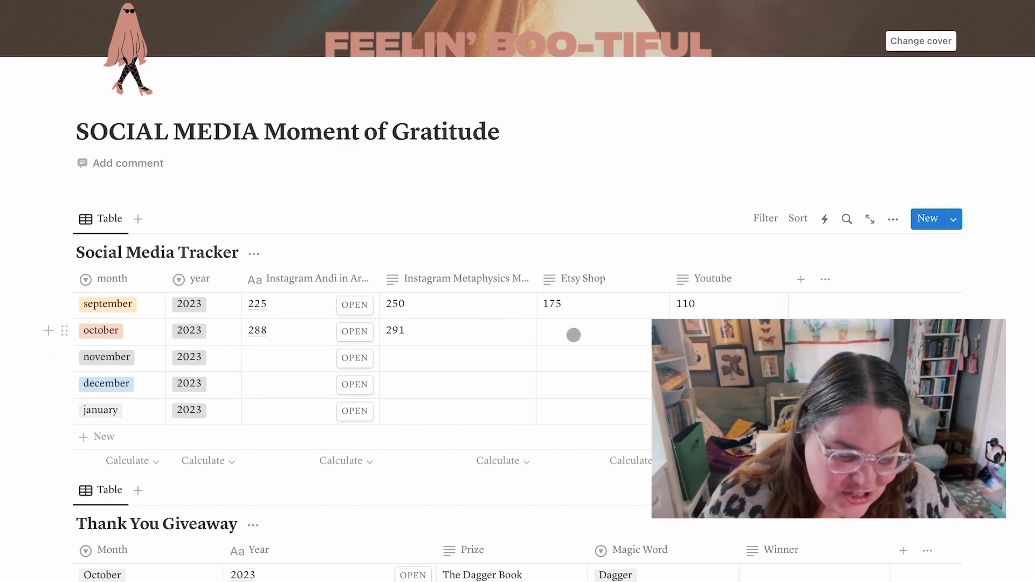
# - Complete the October 2023 row of the Social Media Tracker with 202 for Etsy Shop and 139 for Youtube
pyautogui.click(573, 335)
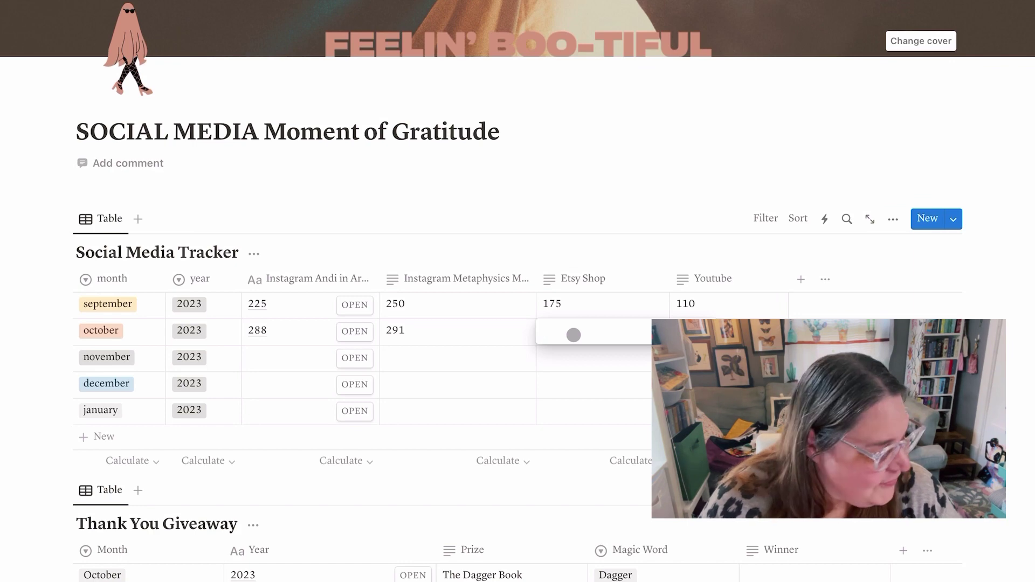
pyautogui.write('202')
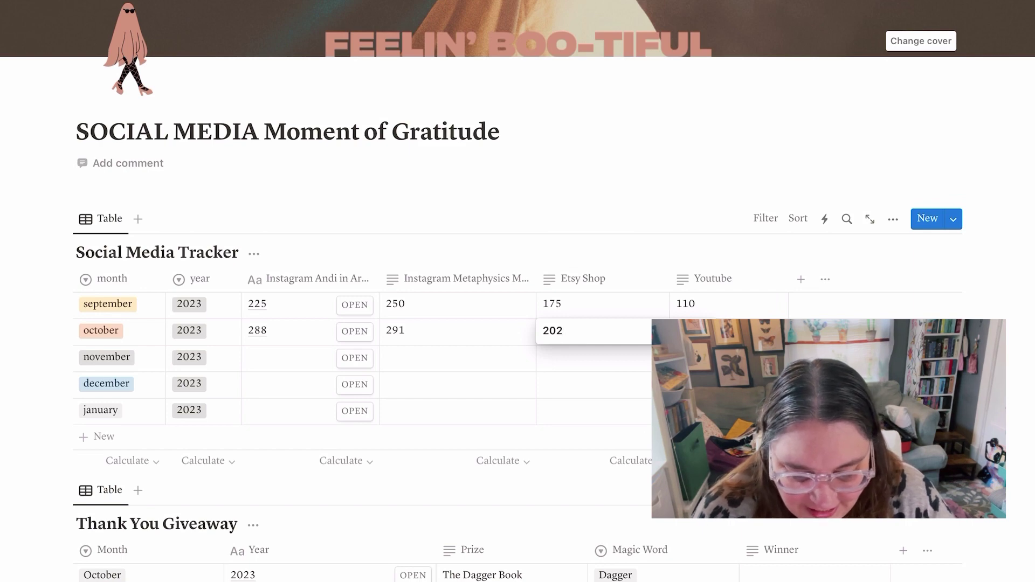
pyautogui.press('Return')
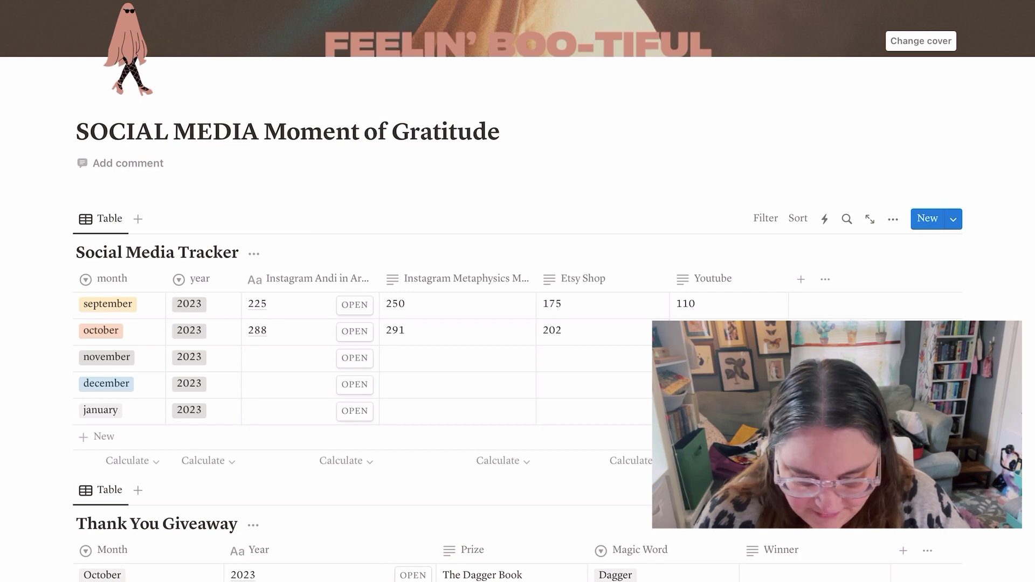
pyautogui.scroll(-2, 517, 291)
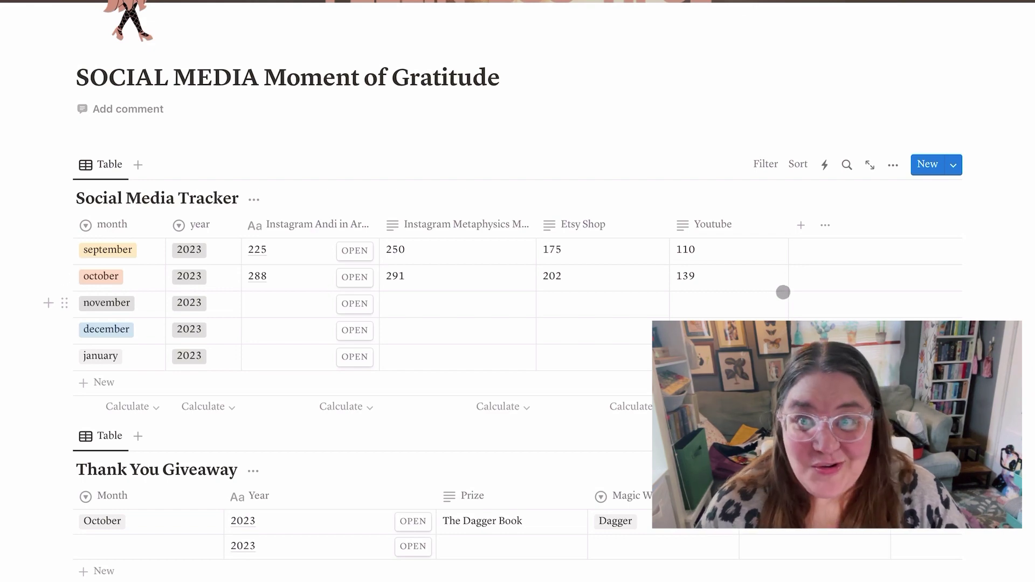
# - Review the Social Media Tracker and the Thank You Giveaway table on the SOCIAL MEDIA Moment of Gratitude page
pyautogui.scroll(-3, 782, 292)
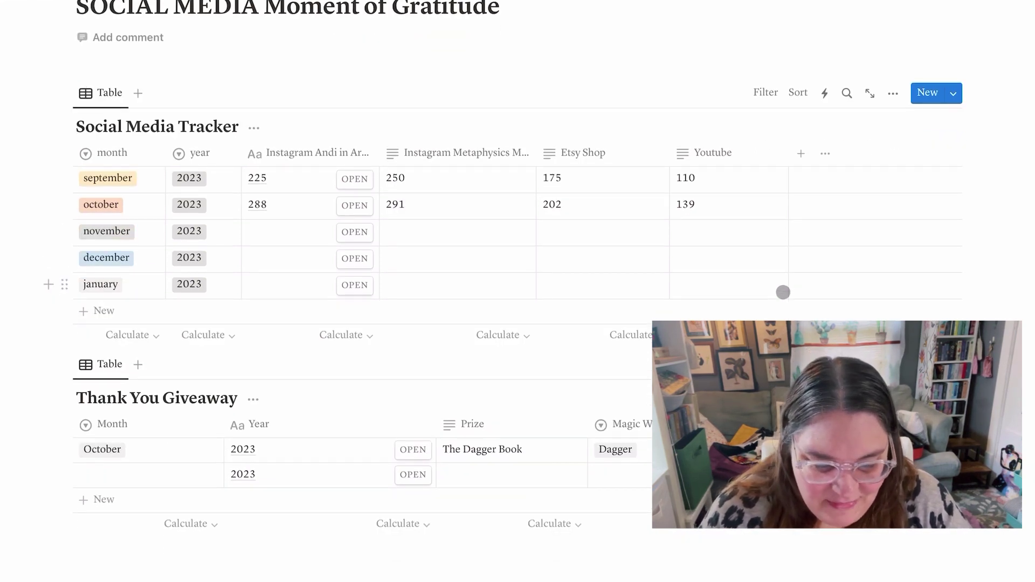
pyautogui.scroll(-1, 783, 323)
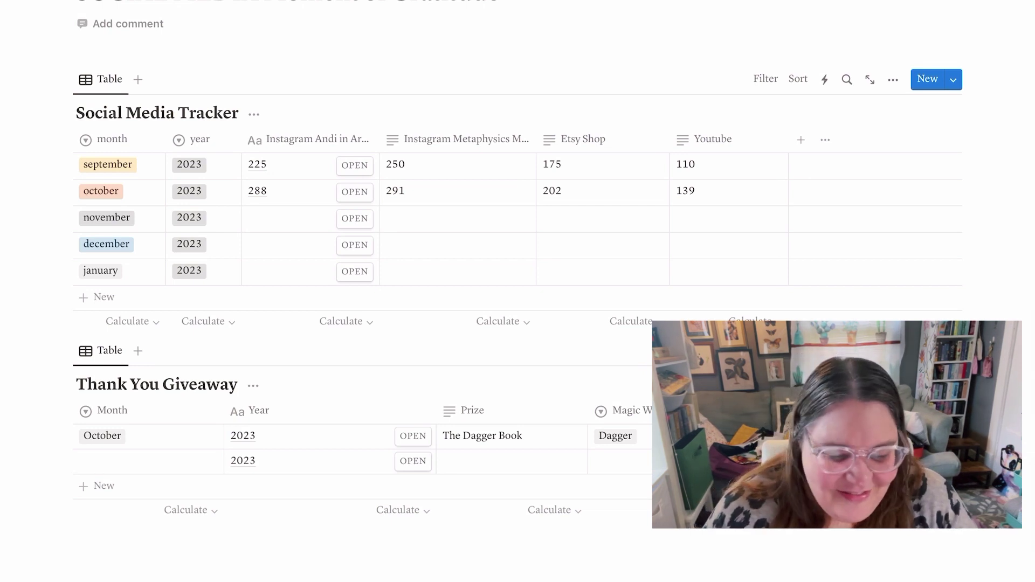
pyautogui.scroll(-2, 517, 291)
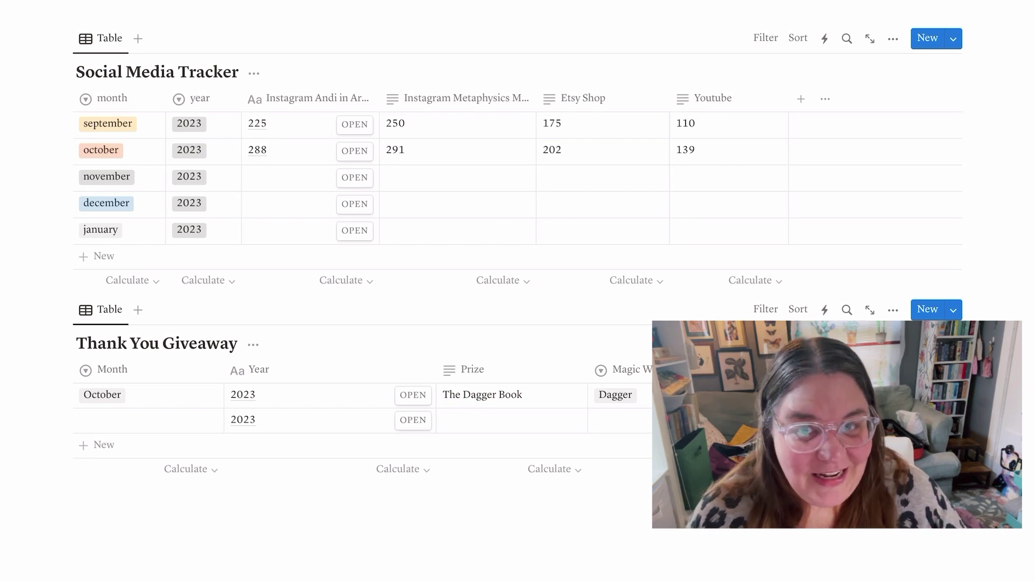
pyautogui.scroll(-1, 576, 504)
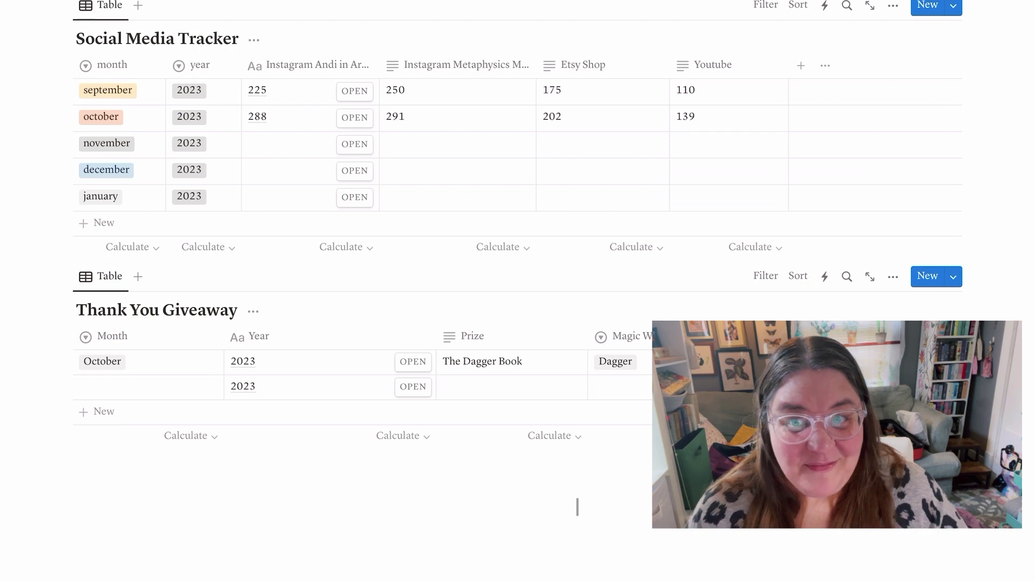
pyautogui.scroll(-1, 577, 507)
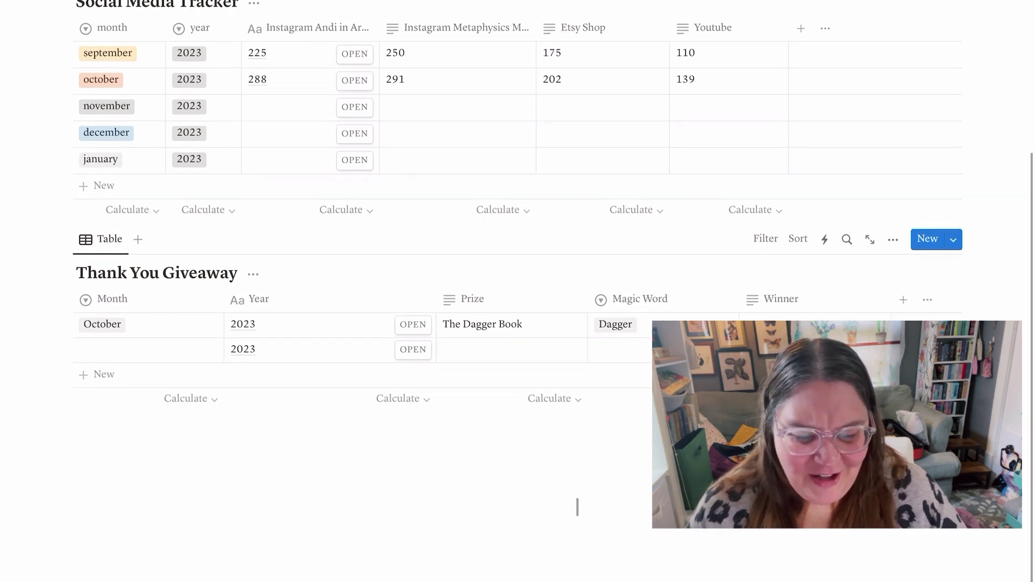
pyautogui.scroll(1, 577, 507)
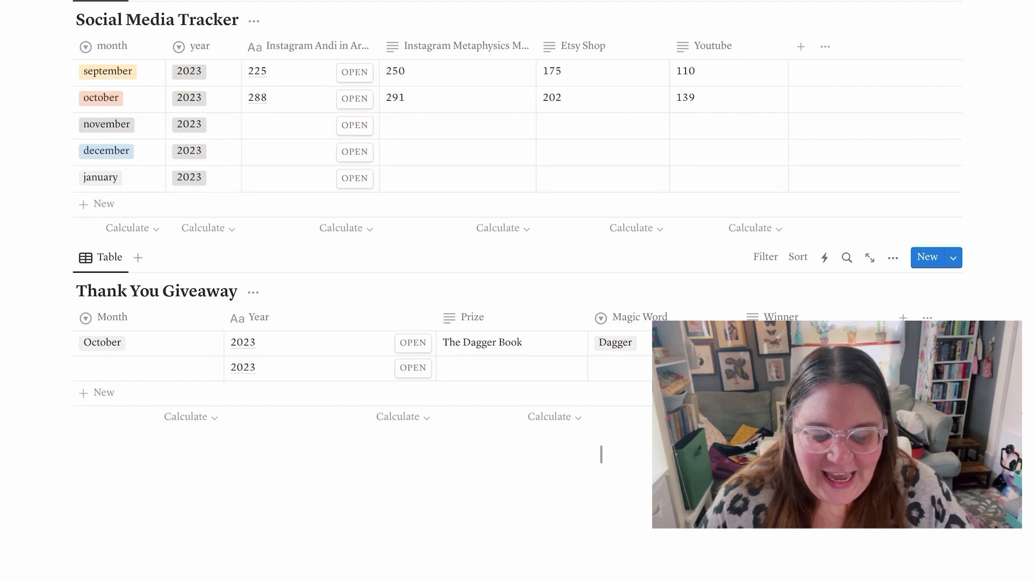
pyautogui.scroll(5, 602, 450)
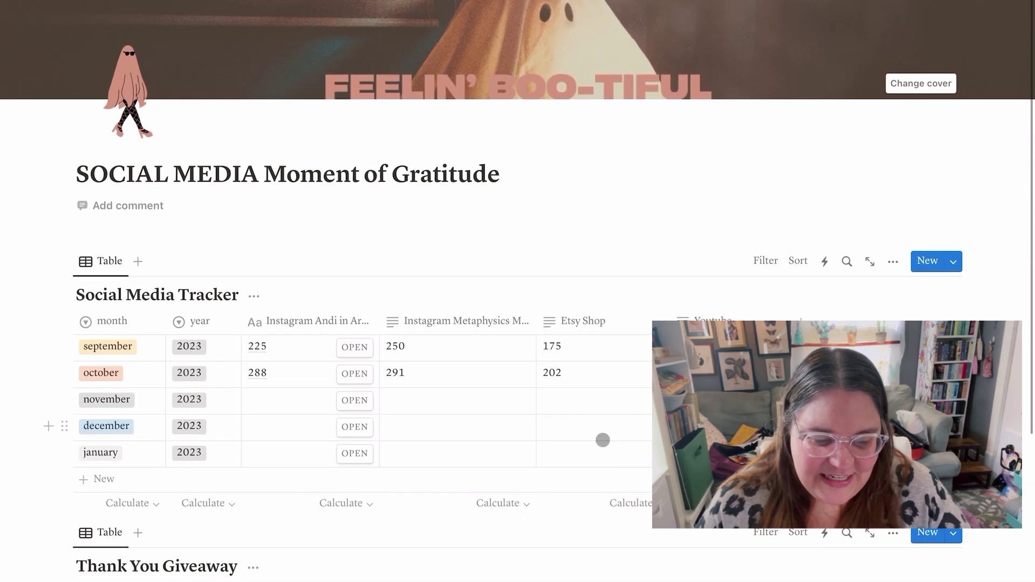
pyautogui.scroll(-5, 618, 345)
pyautogui.scroll(5, 618, 345)
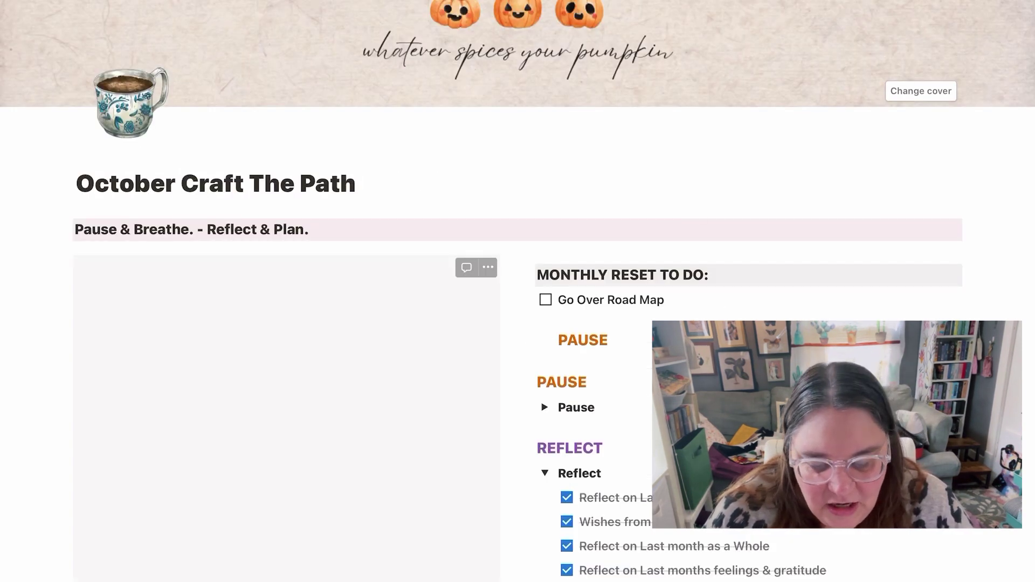
# - On the October Craft The Path page, expand the Celebrate checklist and check off Social media moment of gratitude, September Wins and September Gratitude
pyautogui.scroll(-15, 518, 292)
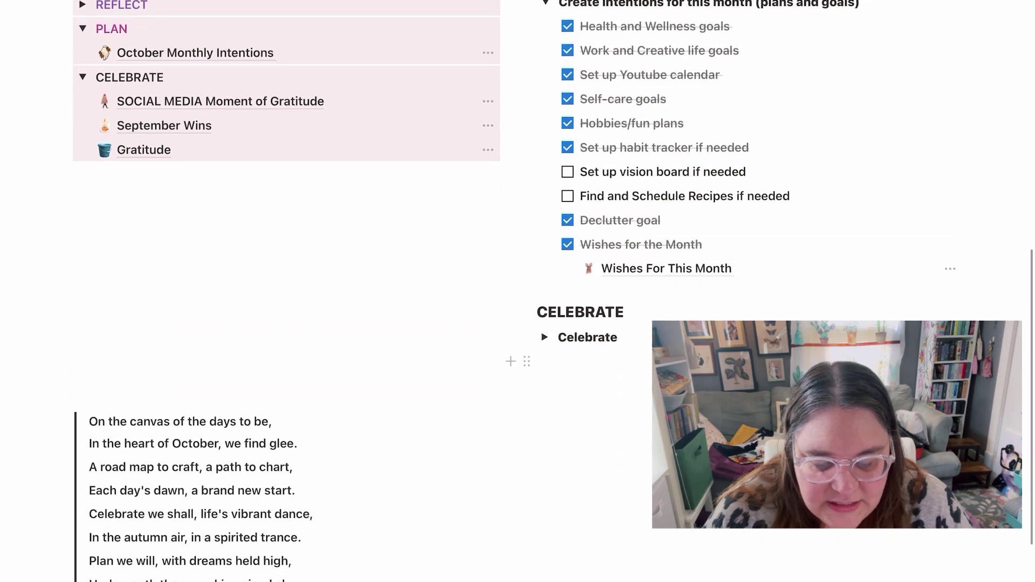
pyautogui.click(542, 337)
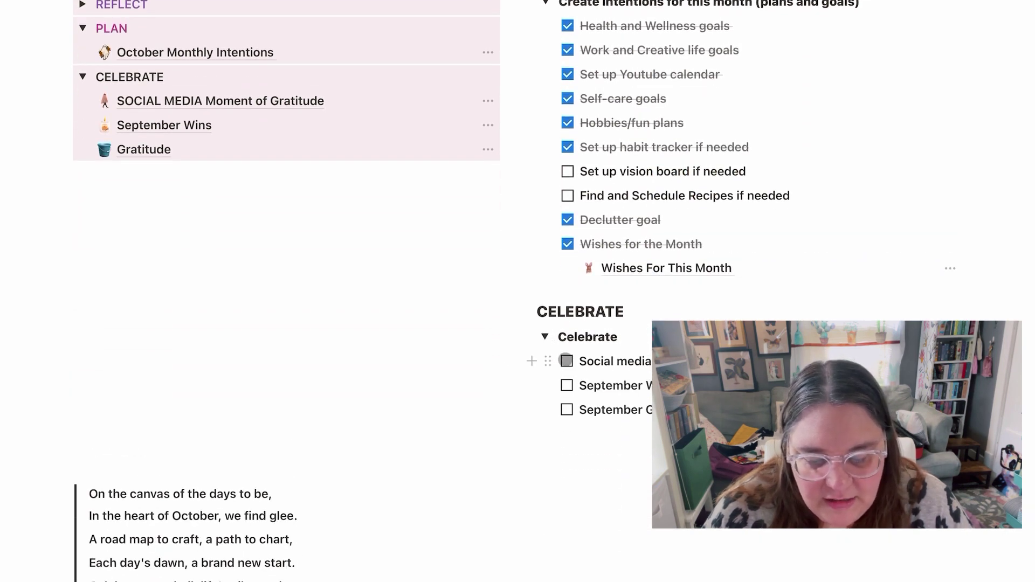
pyautogui.click(566, 361)
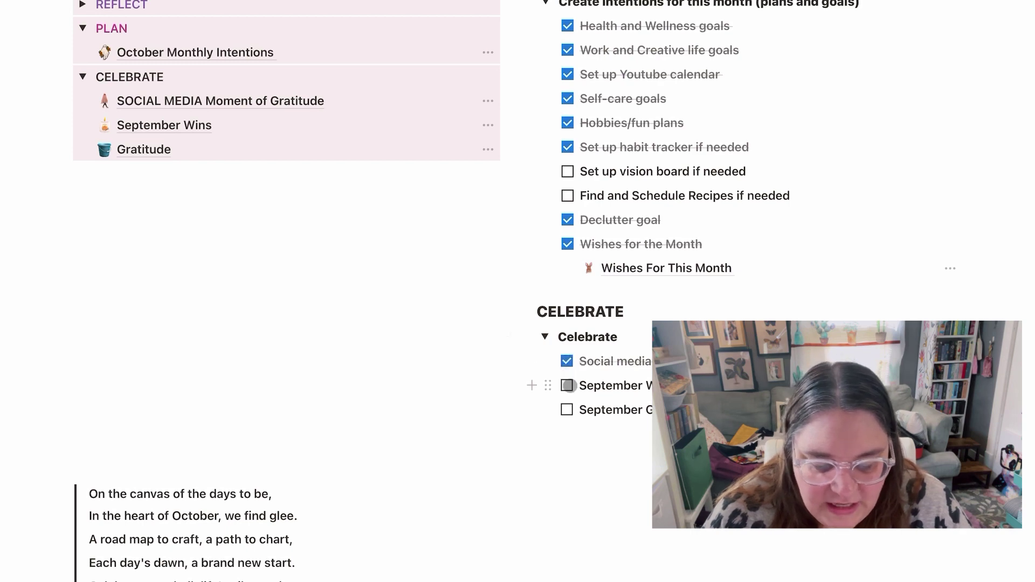
pyautogui.click(567, 385)
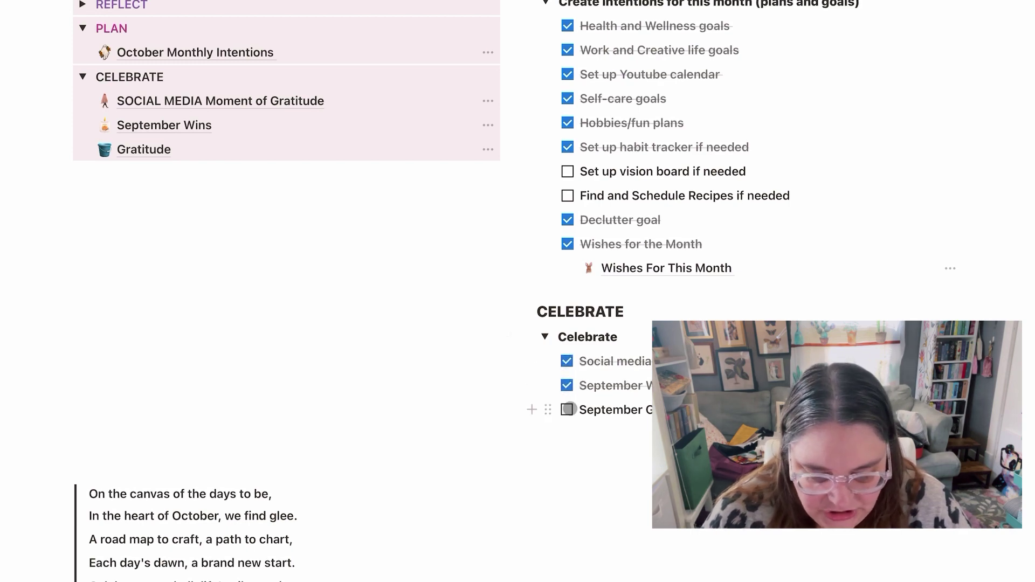
pyautogui.moveTo(568, 409); pyautogui.dragTo(569, 311)
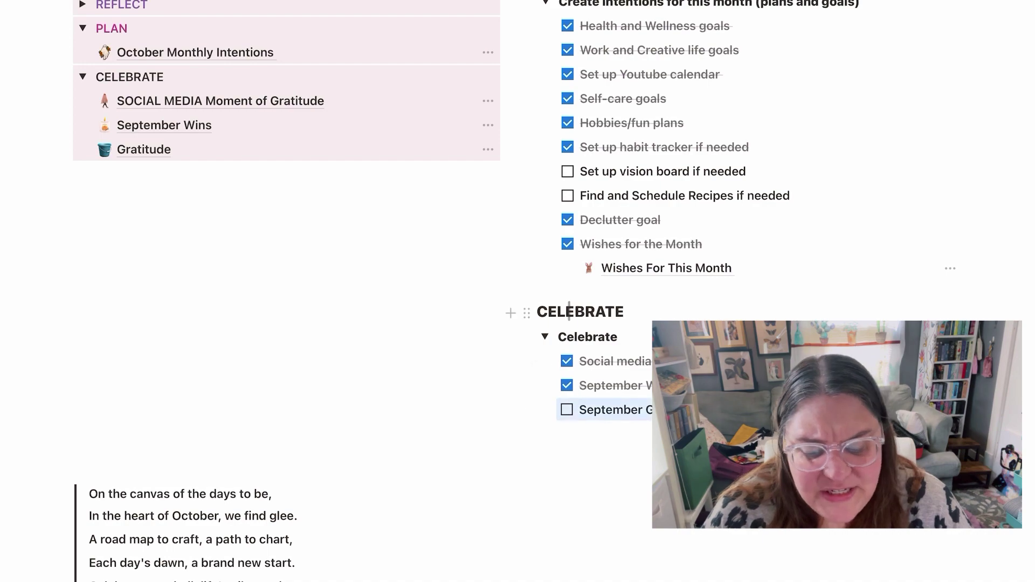
pyautogui.click(566, 411)
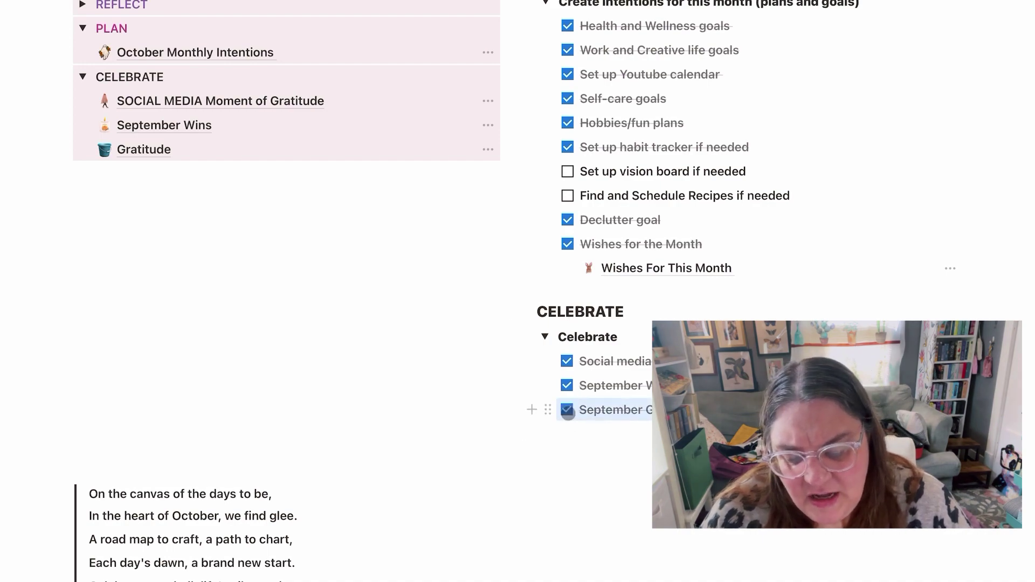
# - Look over the October Craft The Path page, from the road map and monthly reset checklist to the closing October poem
pyautogui.scroll(5, 909, 293)
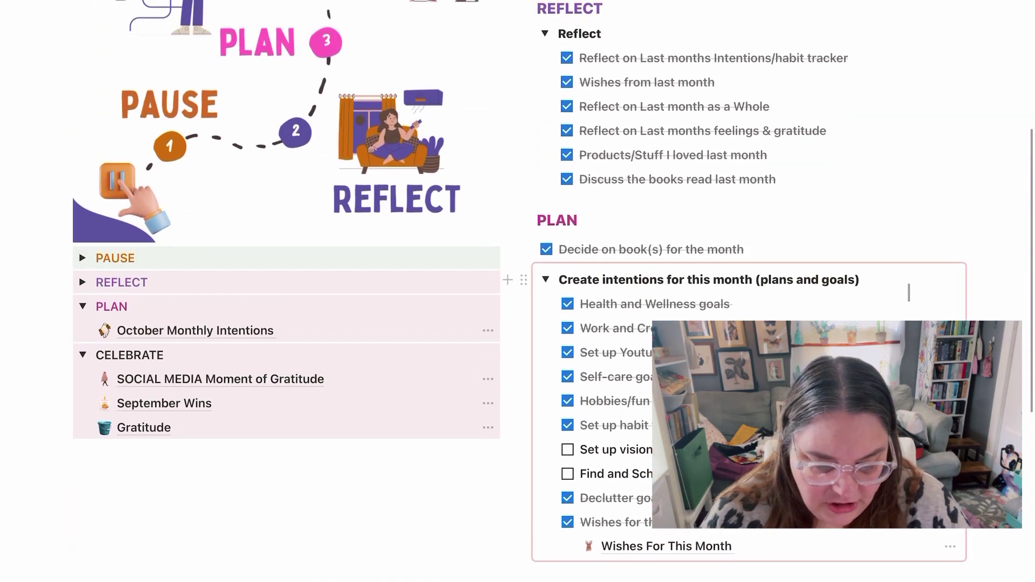
pyautogui.scroll(-6, 909, 292)
pyautogui.scroll(8, 909, 294)
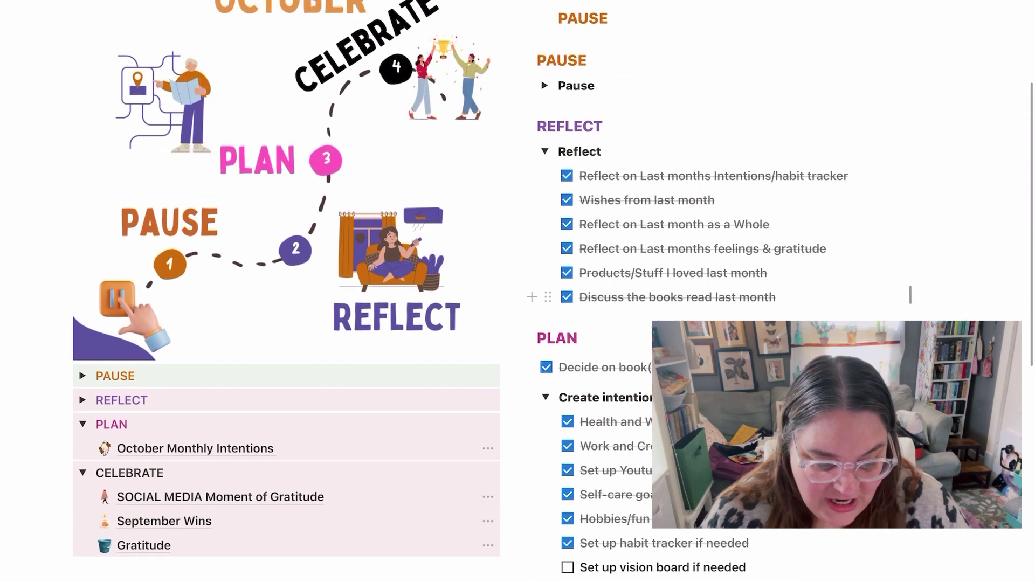
pyautogui.scroll(2, 910, 295)
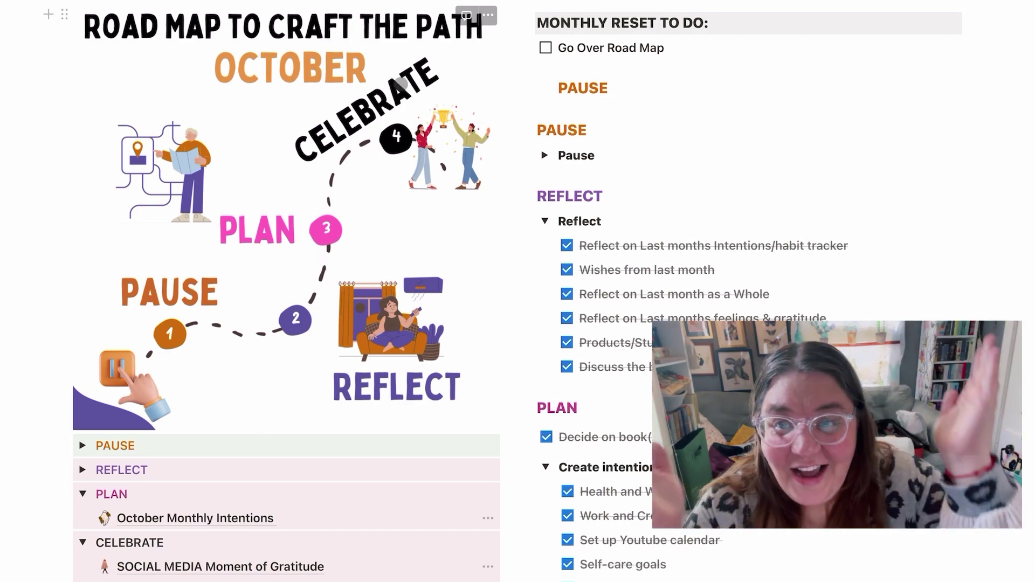
pyautogui.scroll(-10, 400, 83)
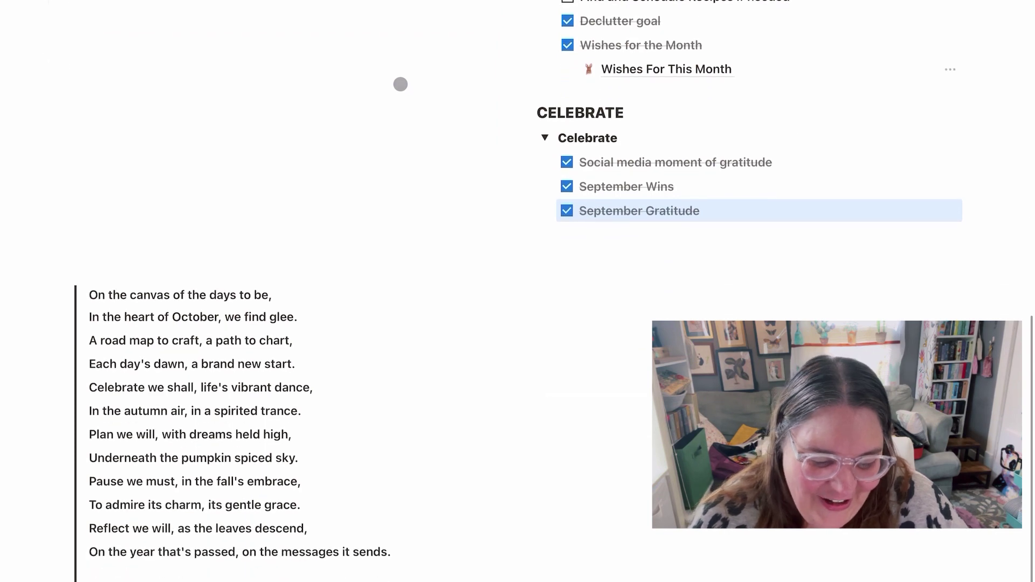
pyautogui.scroll(-3, 400, 84)
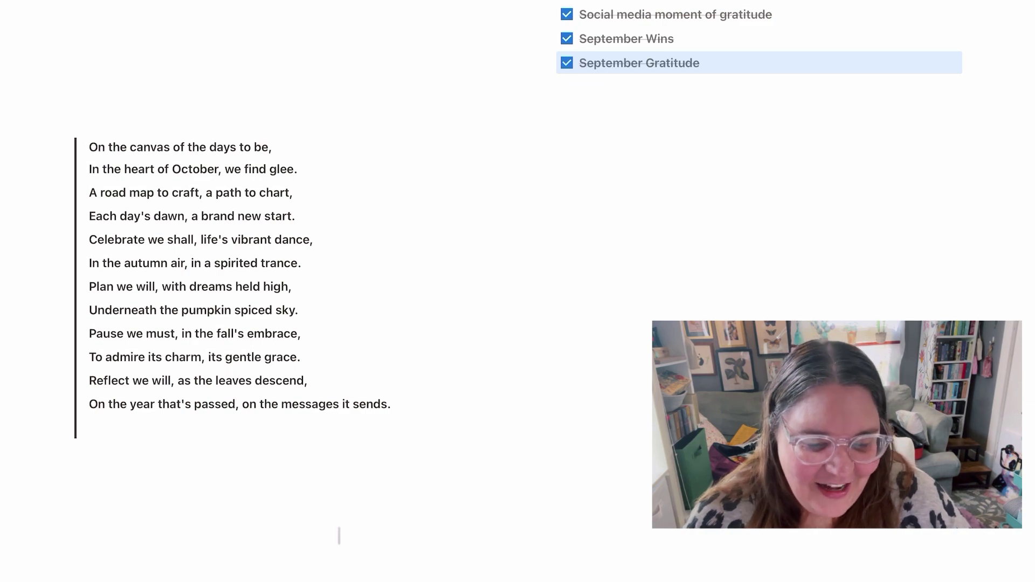
pyautogui.scroll(3, 464, 336)
pyautogui.scroll(15, 465, 335)
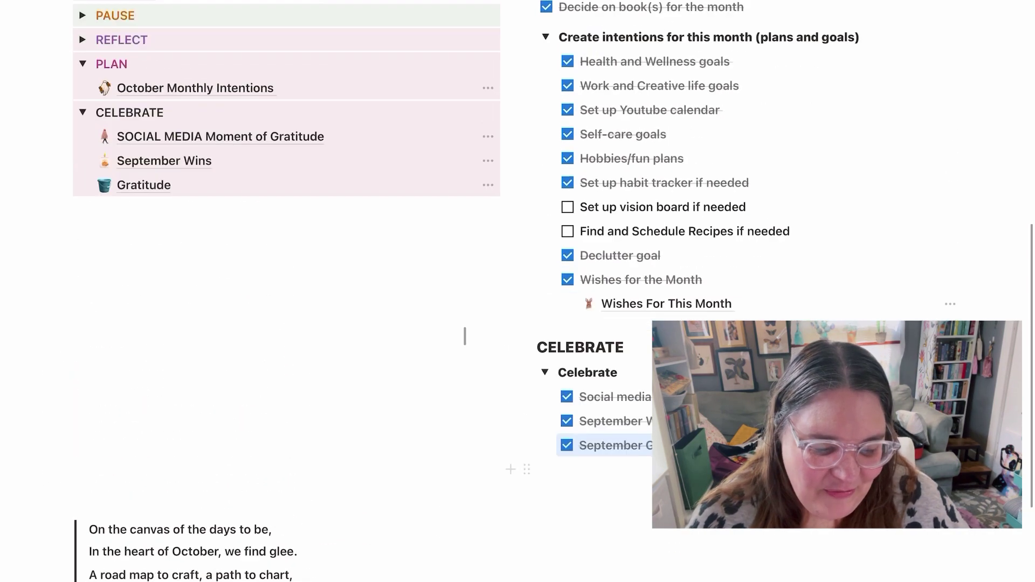
pyautogui.scroll(-2, 464, 334)
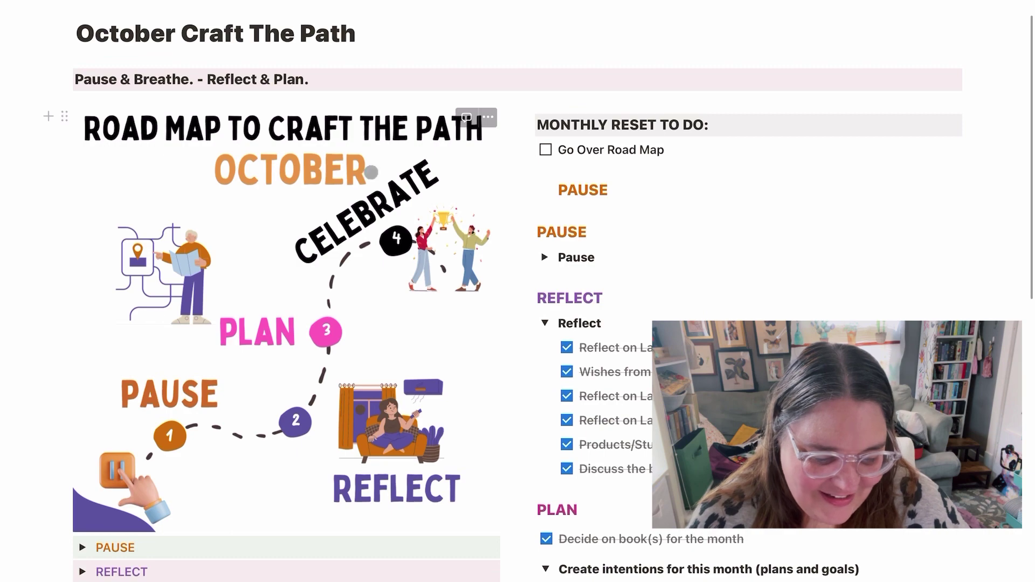
pyautogui.scroll(-3, 167, 281)
pyautogui.scroll(-15, 167, 281)
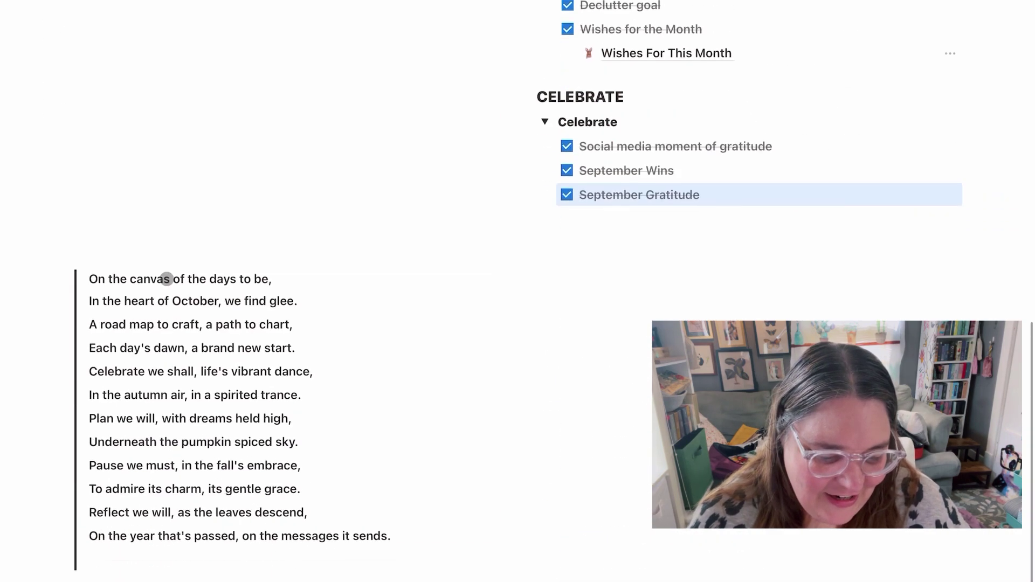